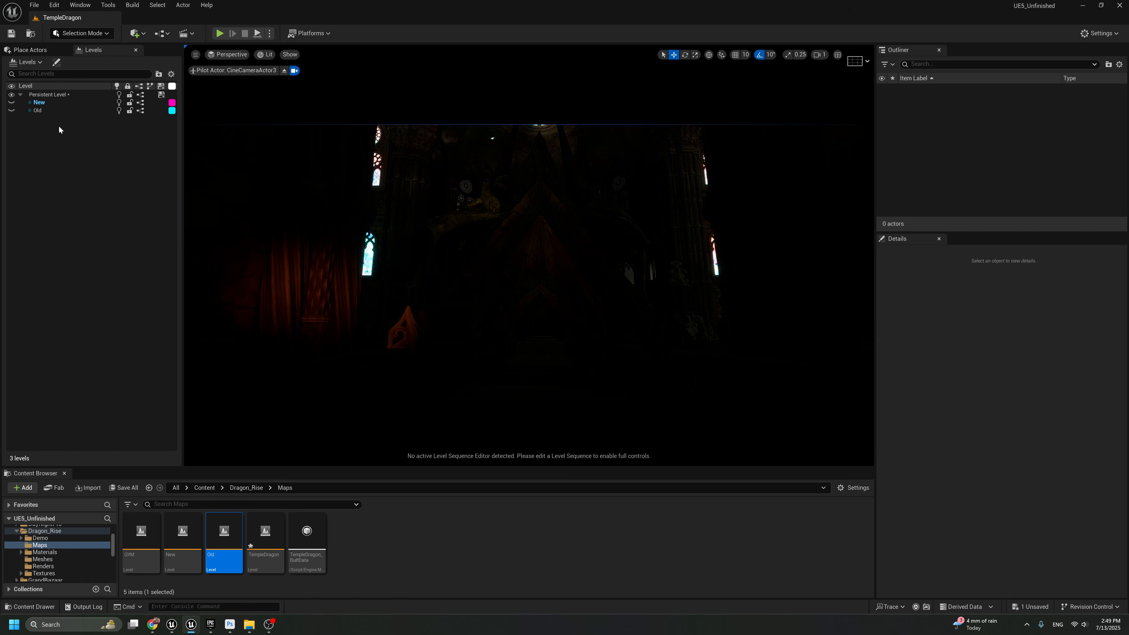
Compare the lighting setups by showing and hiding the Old sublevel, and likewise the New sublevel
left_click(12, 111)
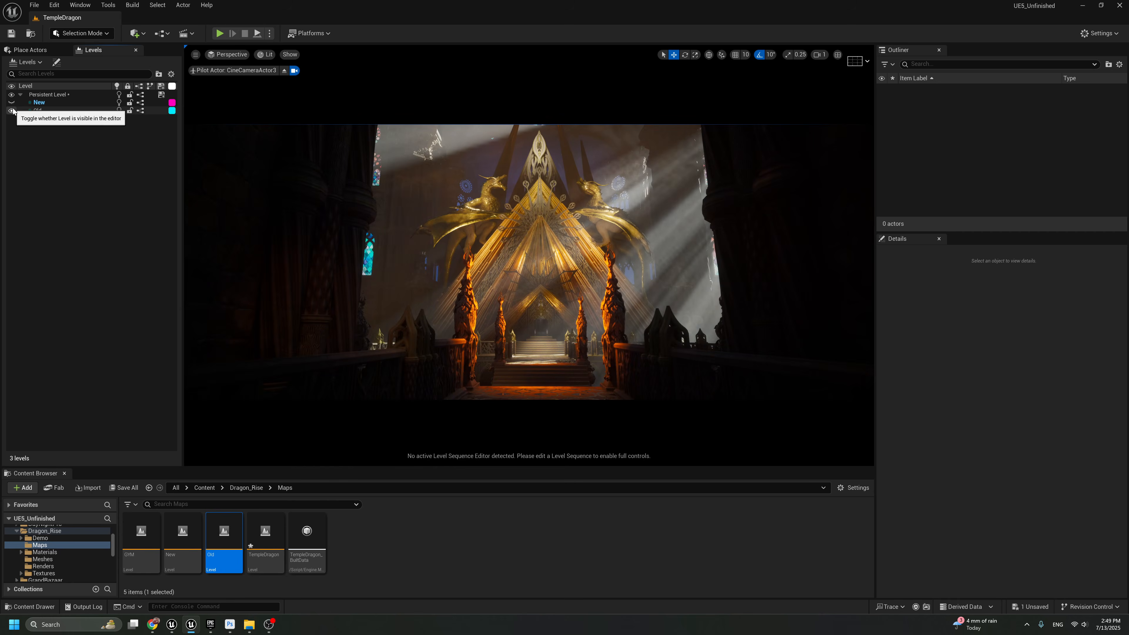
left_click(12, 111)
left_click(11, 102)
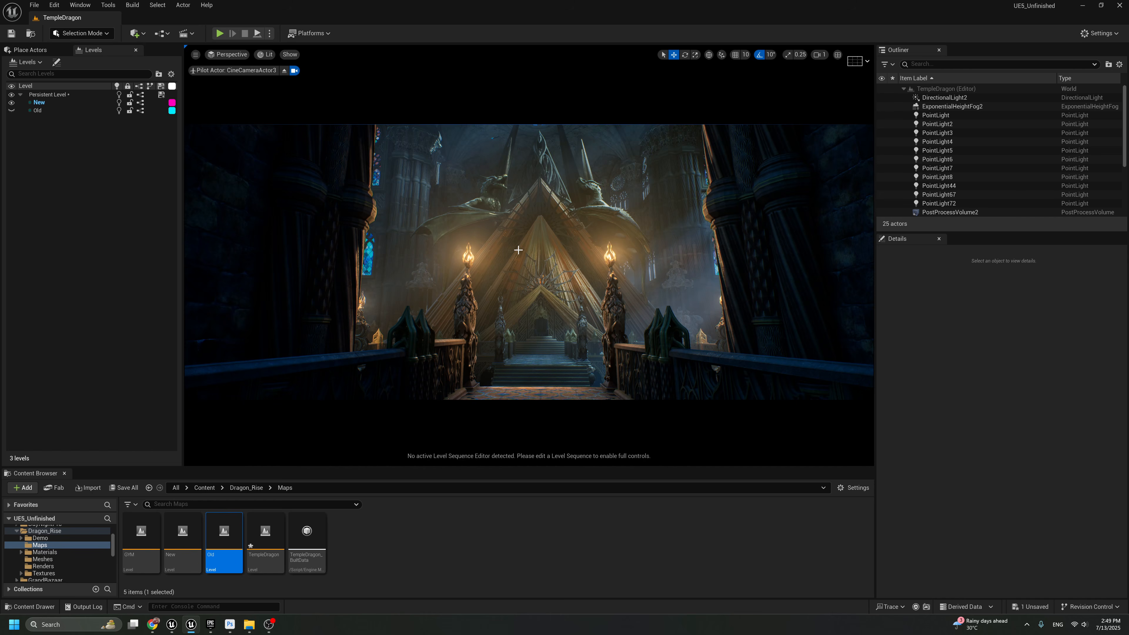
left_click(11, 103)
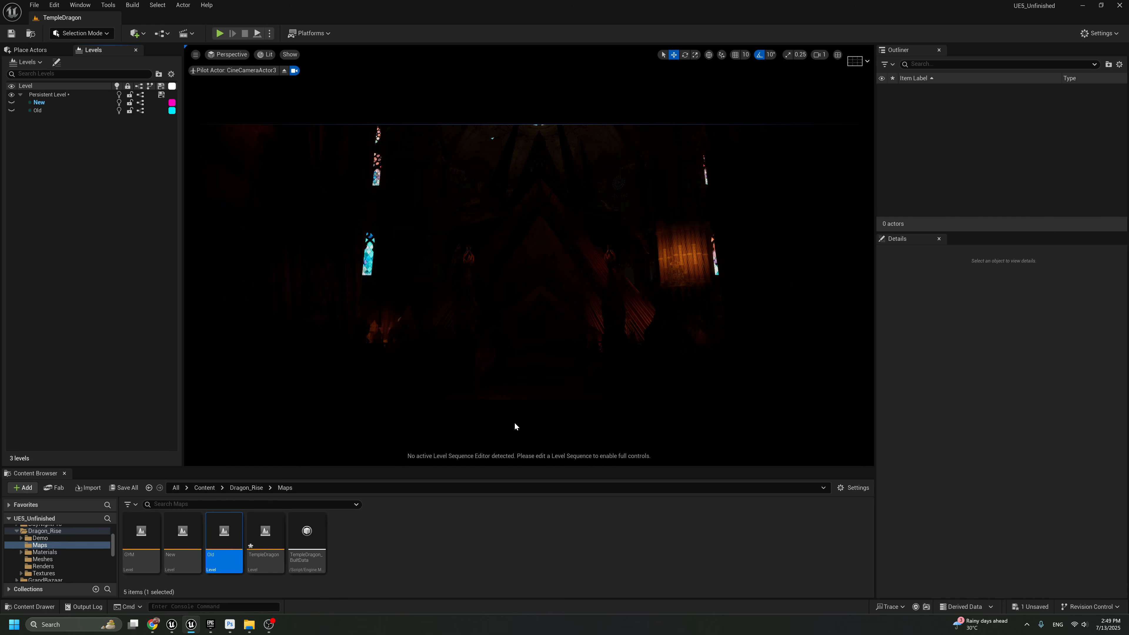
Create a level named TST in the Maps folder and add it as a sublevel of the persistent level
right_click(387, 560)
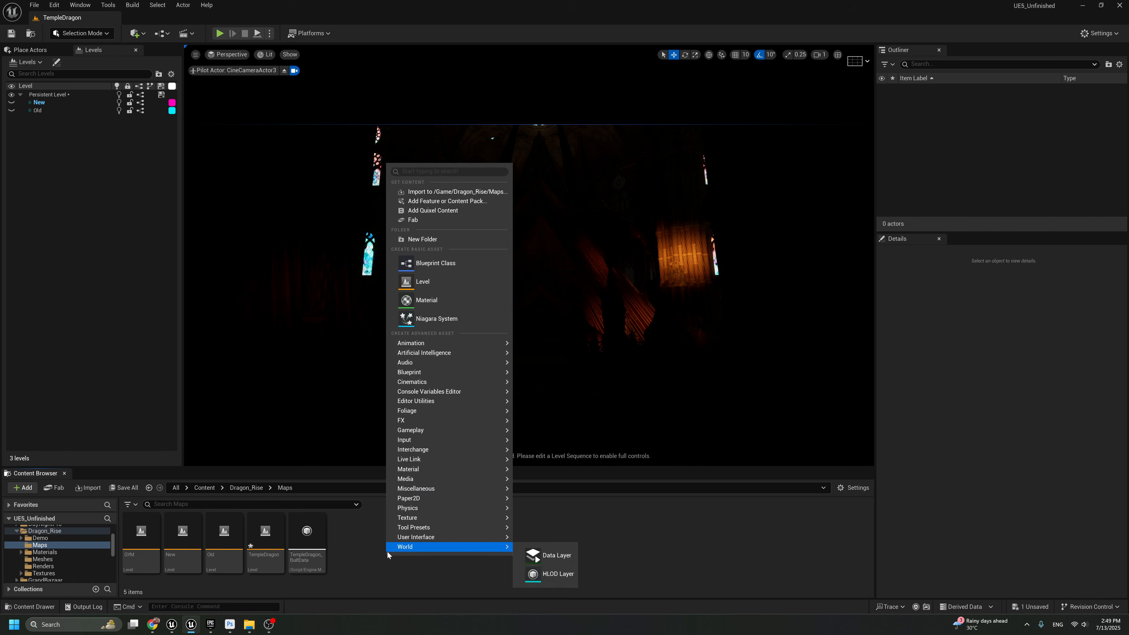
left_click(429, 283)
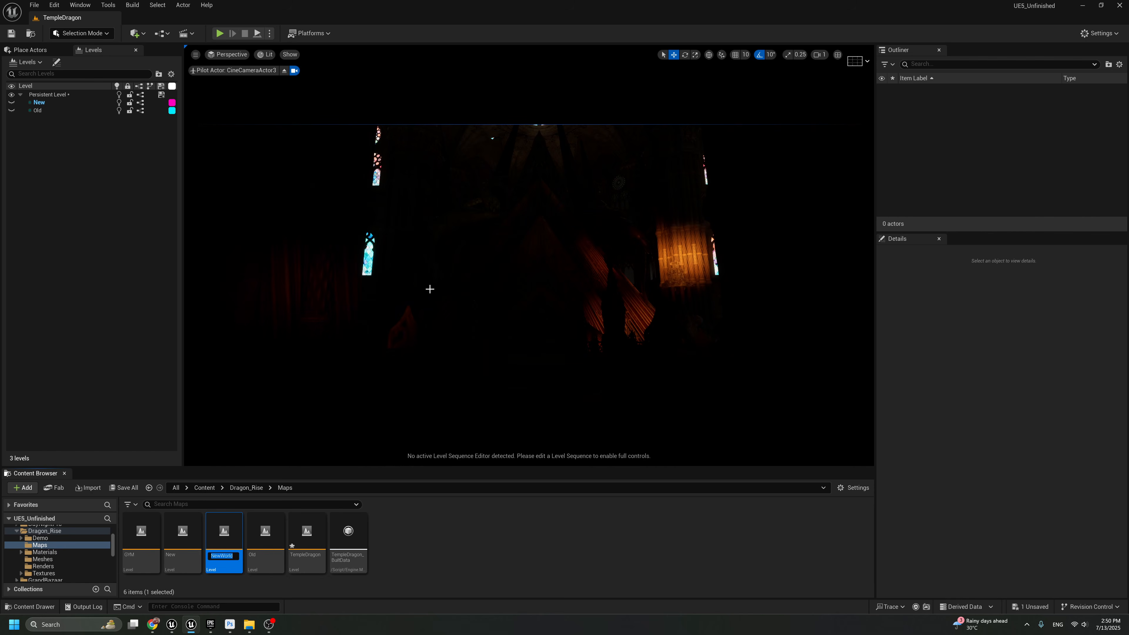
type("TST")
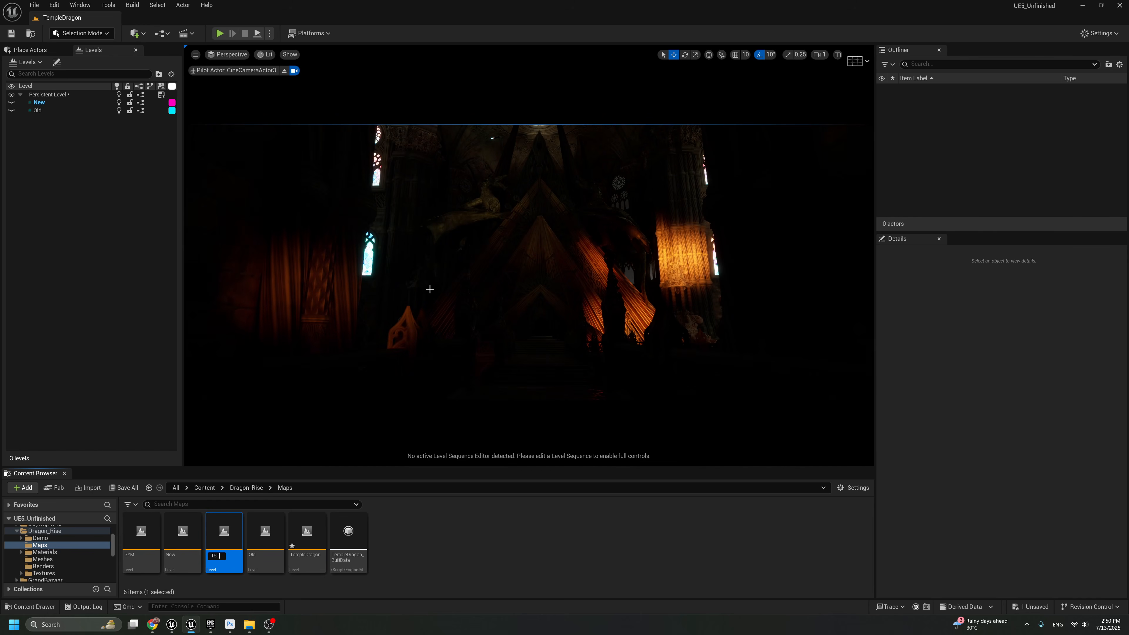
key("Return")
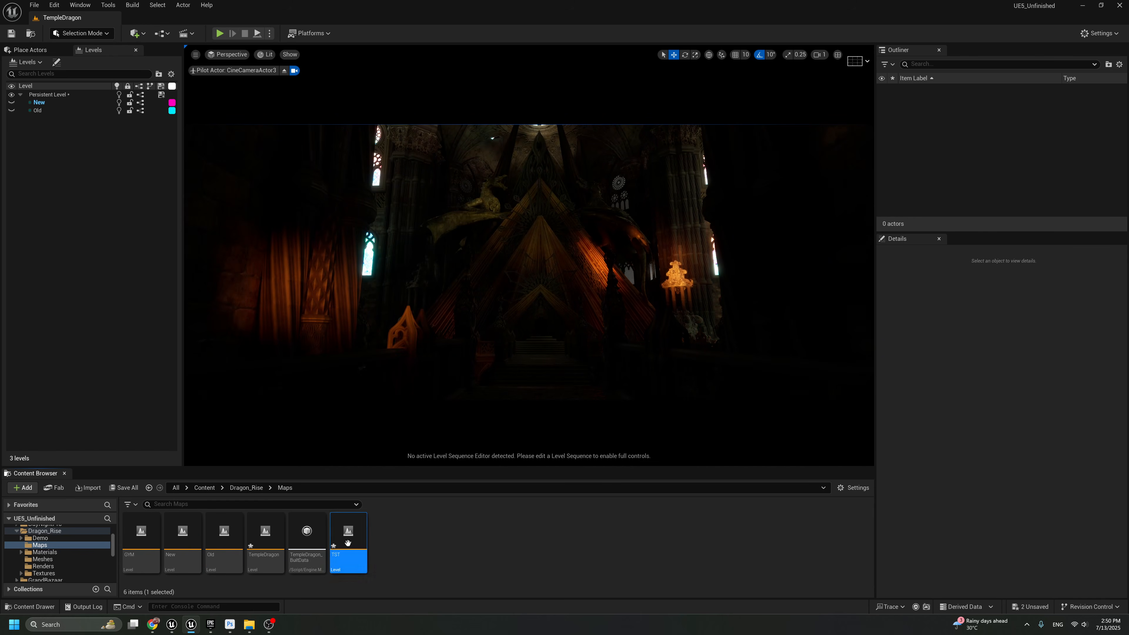
left_click_drag(348, 541, 55, 103)
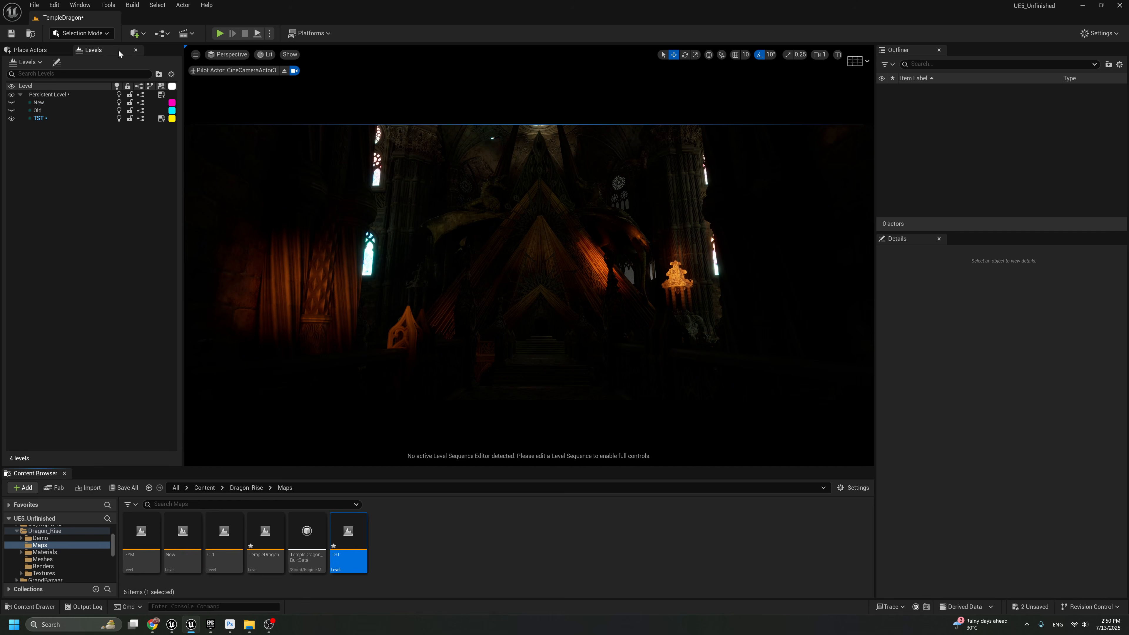
left_click(81, 5)
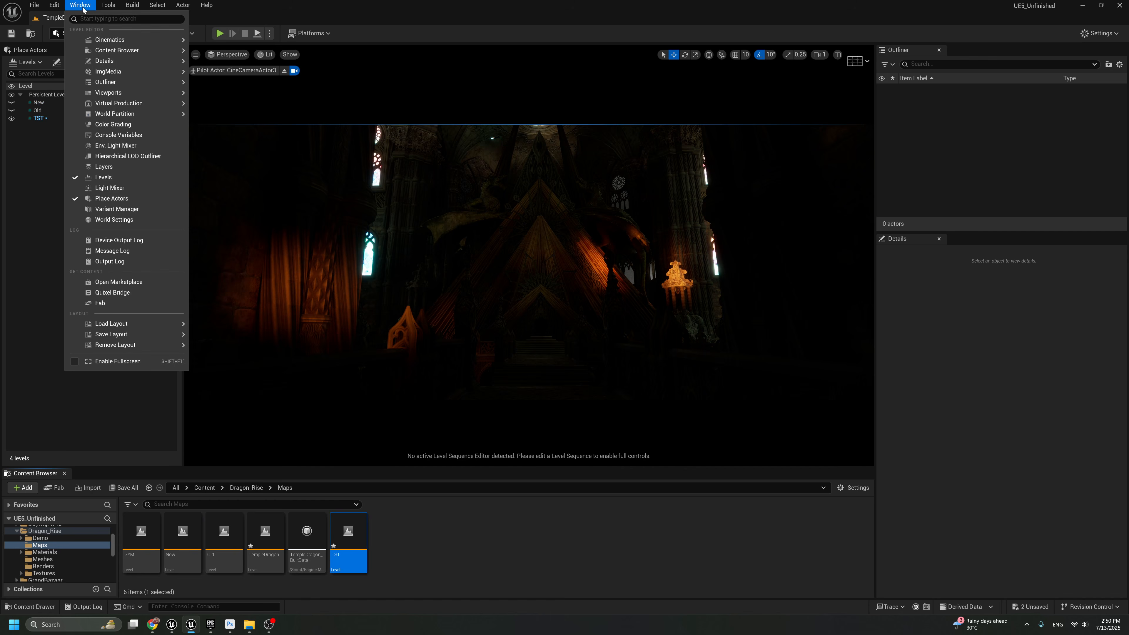
left_click(103, 177)
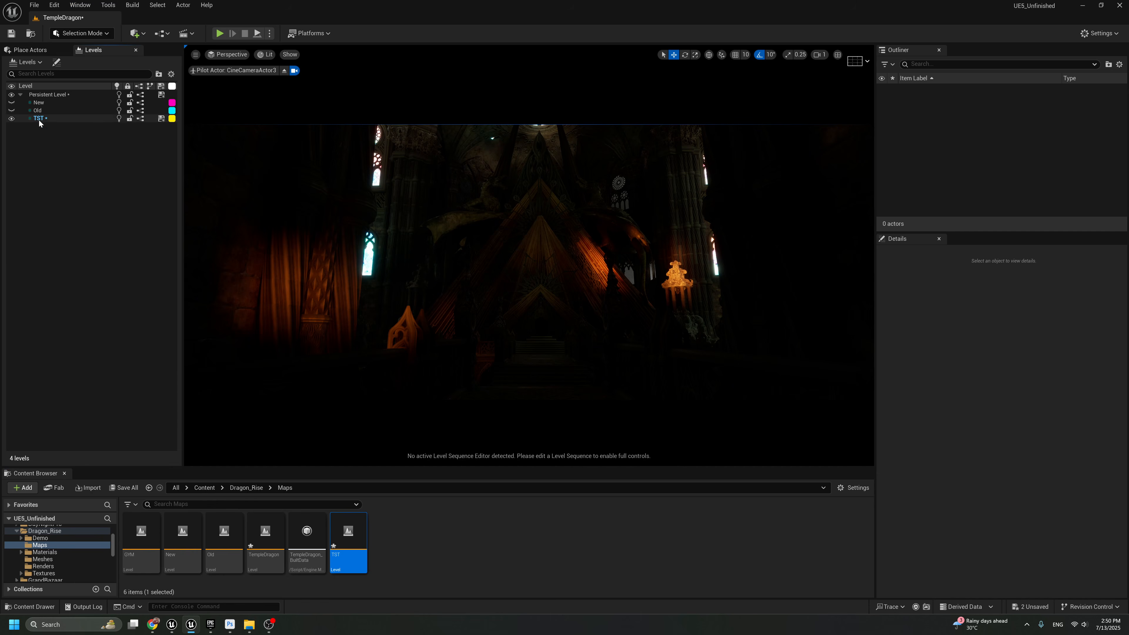
Place a Post Process Volume in the temple scene and enable its Infinite Extent (Unbound) option
left_click(30, 54)
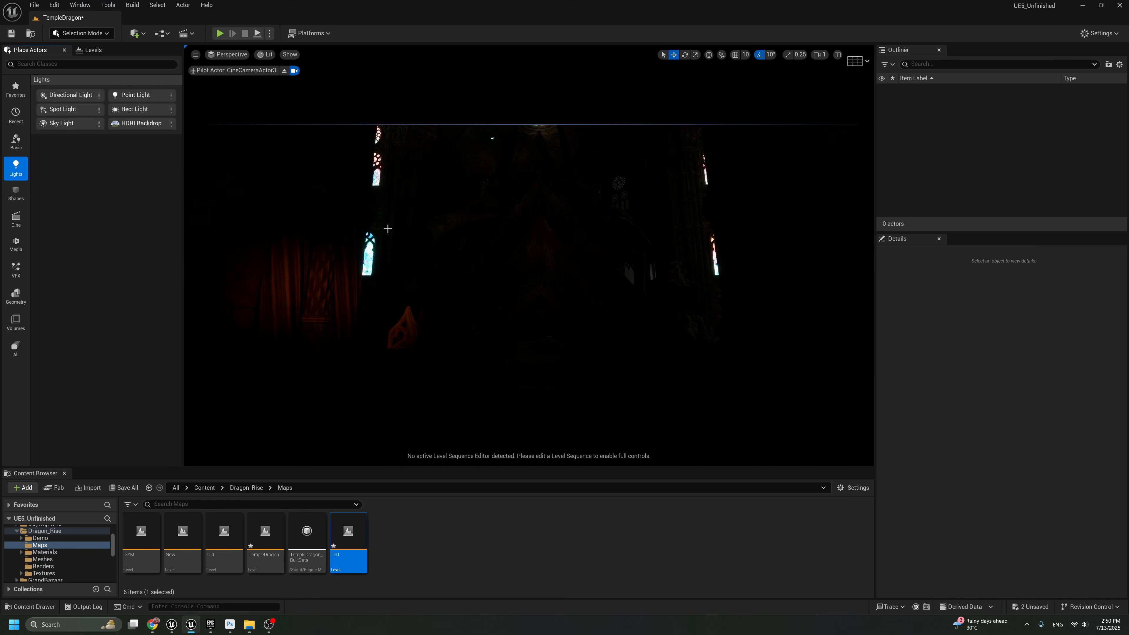
type("po")
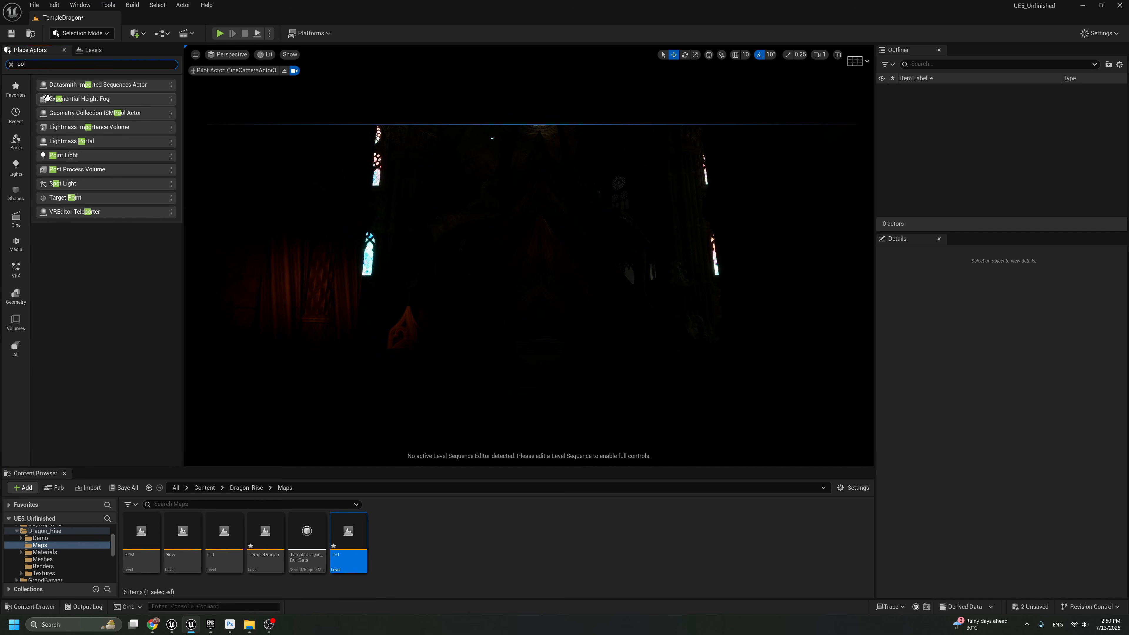
type("s")
left_click(156, 172)
left_click_drag(156, 172, 543, 379)
type("inf")
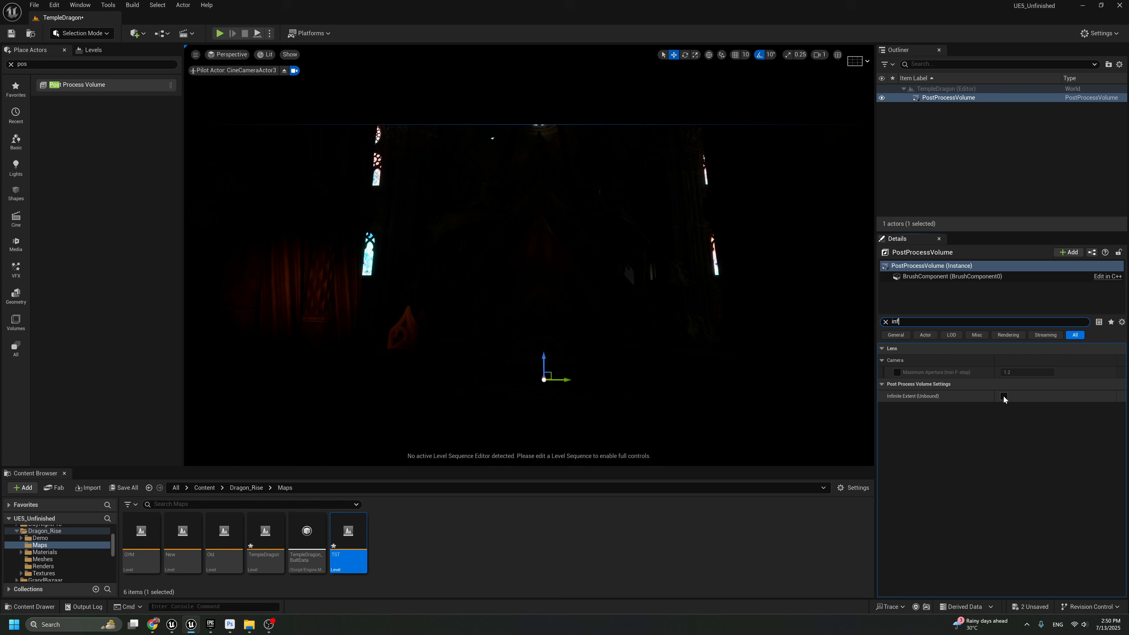
left_click(1004, 396)
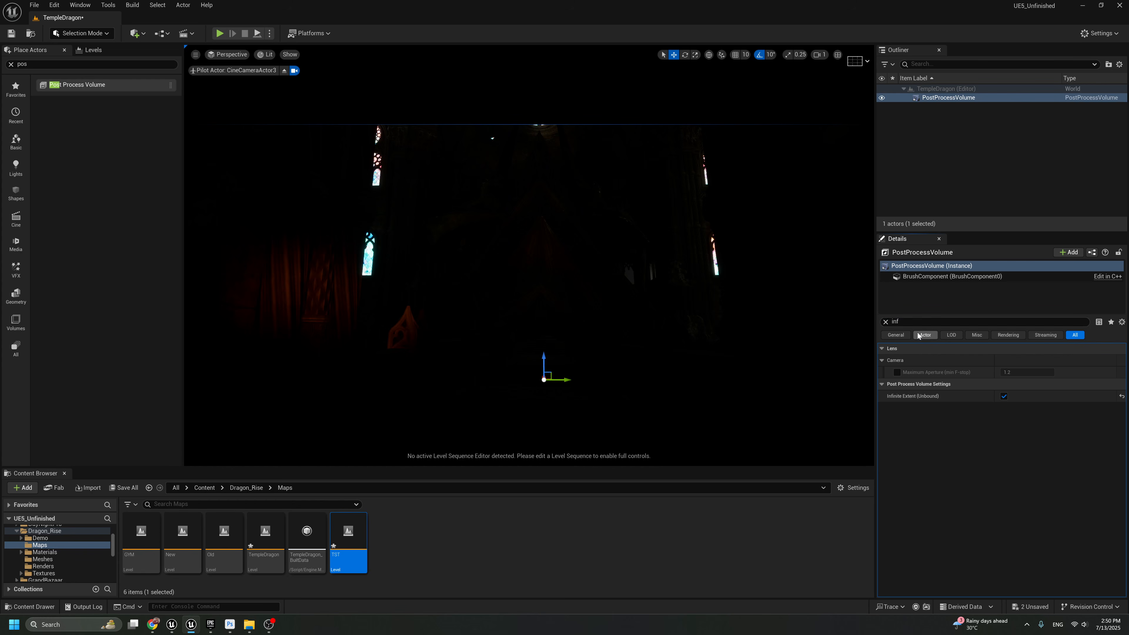
Enable the volume's Metering Mode and Exposure Compensation overrides, and set both Min EV100 and Max EV100 to 1
key("ctrl+a")
type("expo")
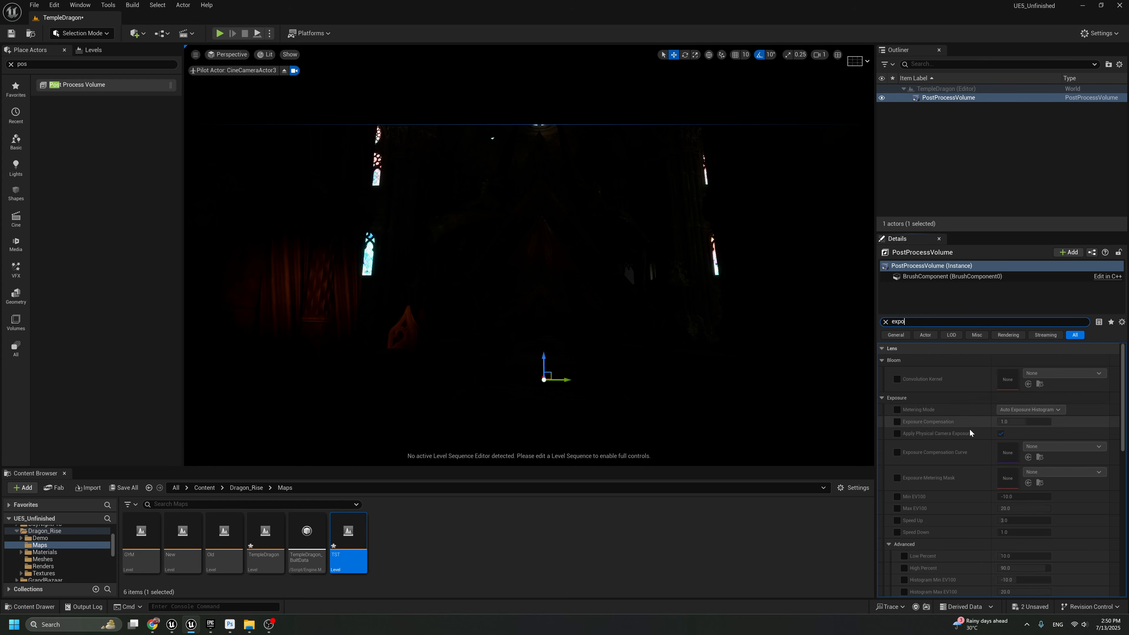
left_click(897, 372)
left_click(897, 383)
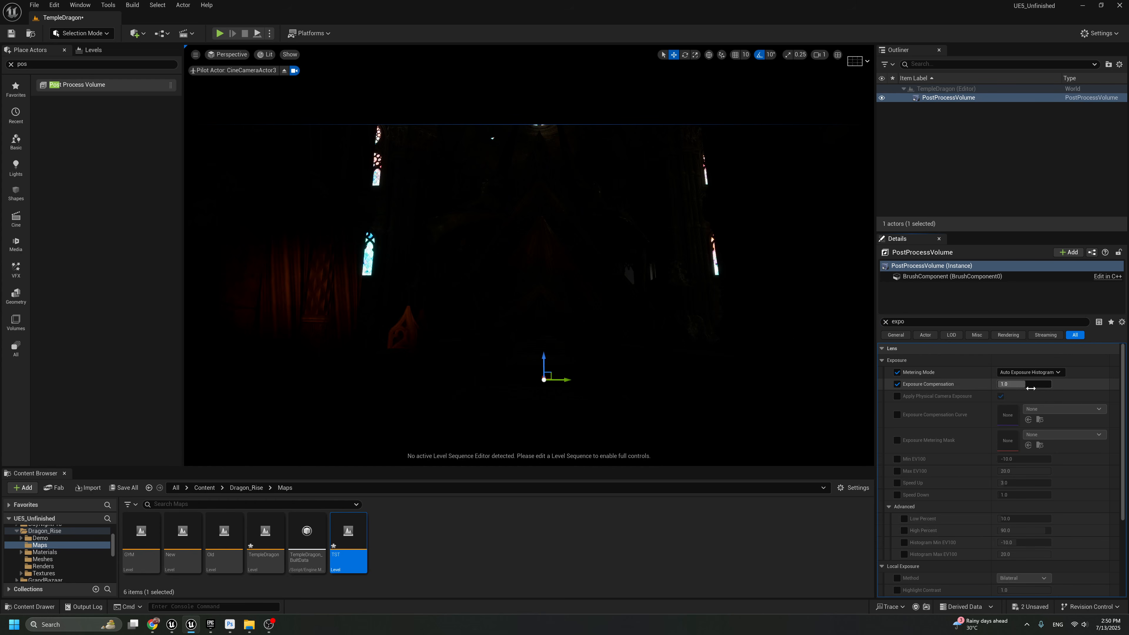
left_click(897, 459)
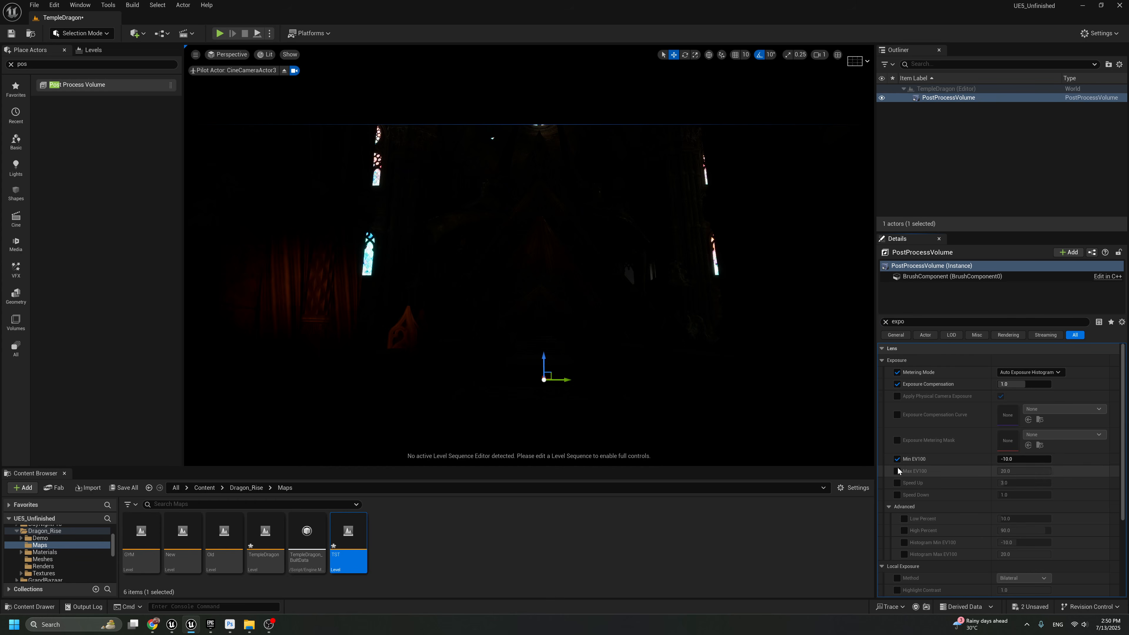
left_click(898, 471)
left_click(1011, 461)
type("1")
left_click(1008, 471)
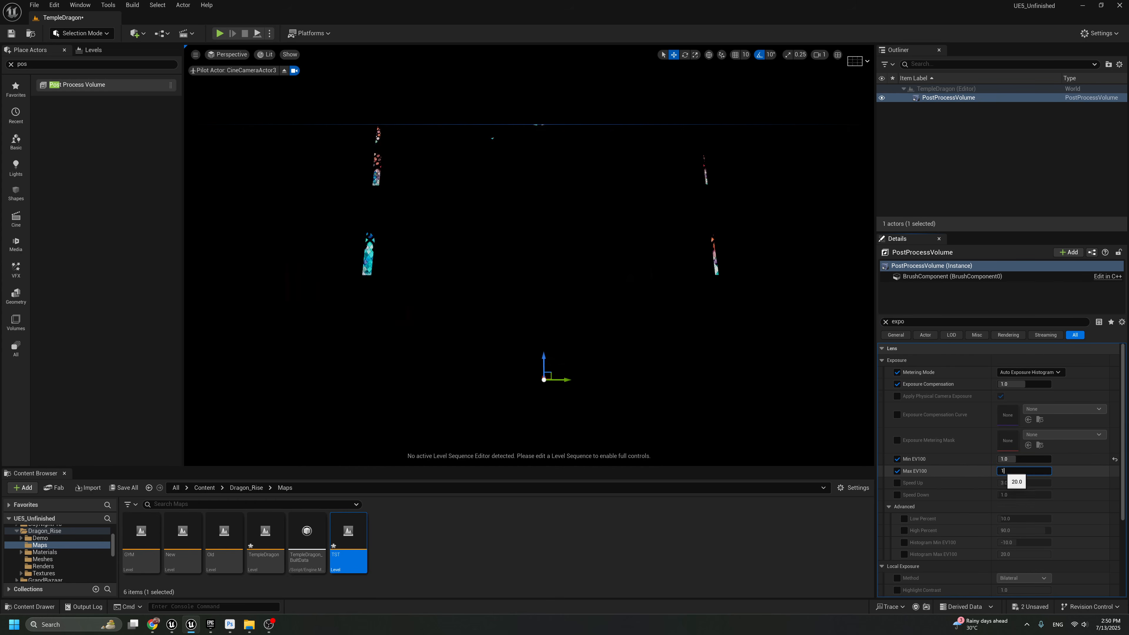
type("1")
key("Return")
Enable the volume's Global Illumination Method override with Lumen and its Ray Lighting Mode override
left_click_drag(917, 323, 840, 321)
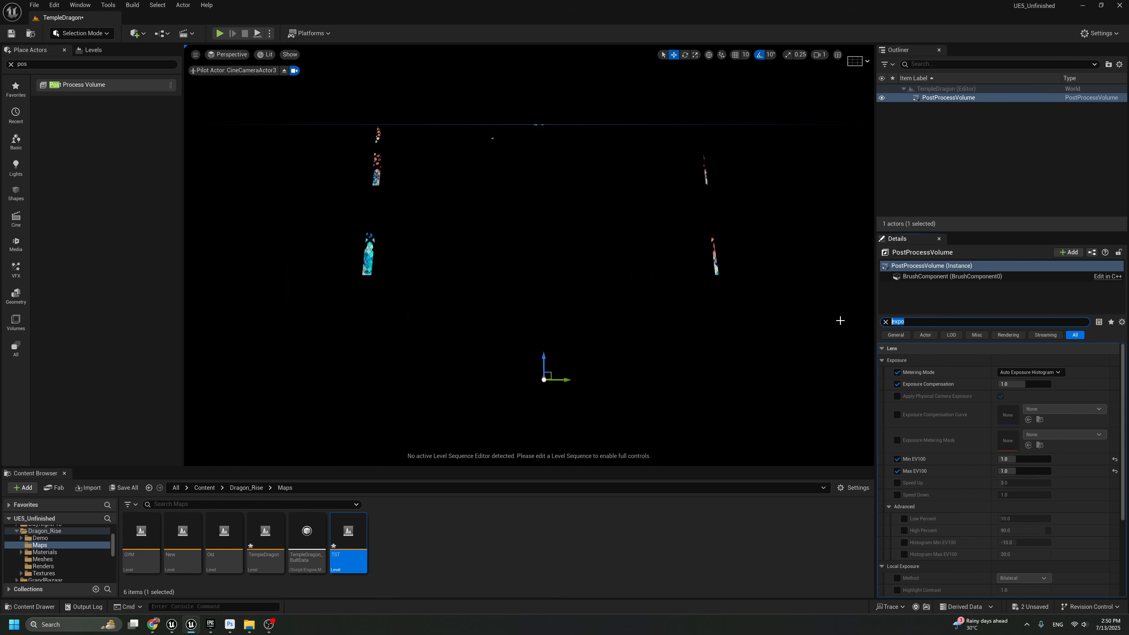
type("lum")
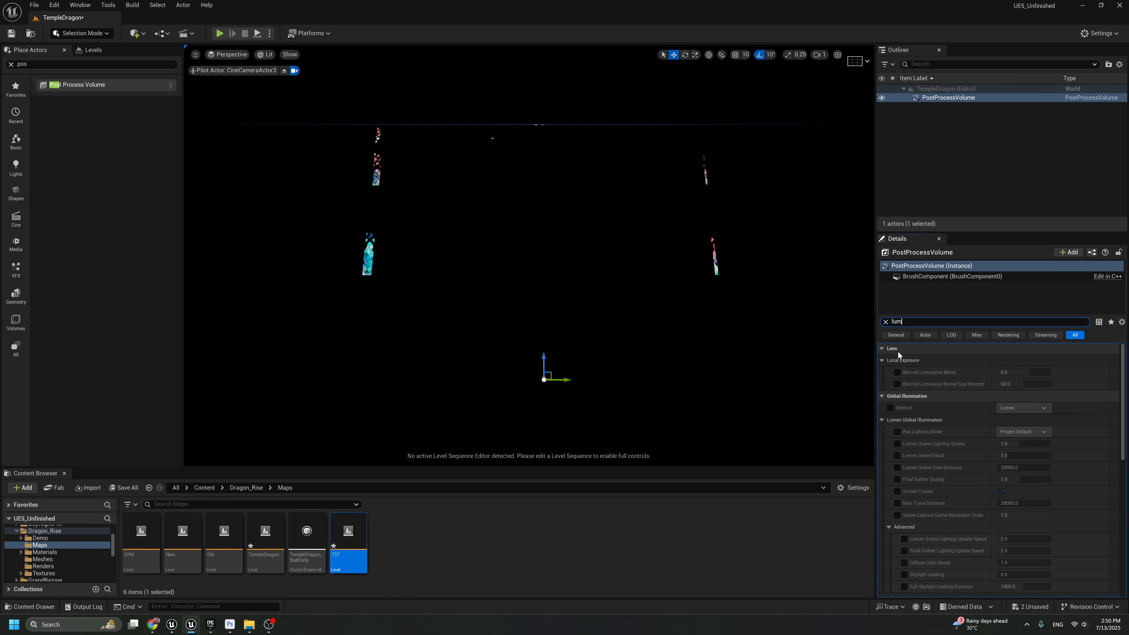
left_click(890, 408)
left_click(898, 432)
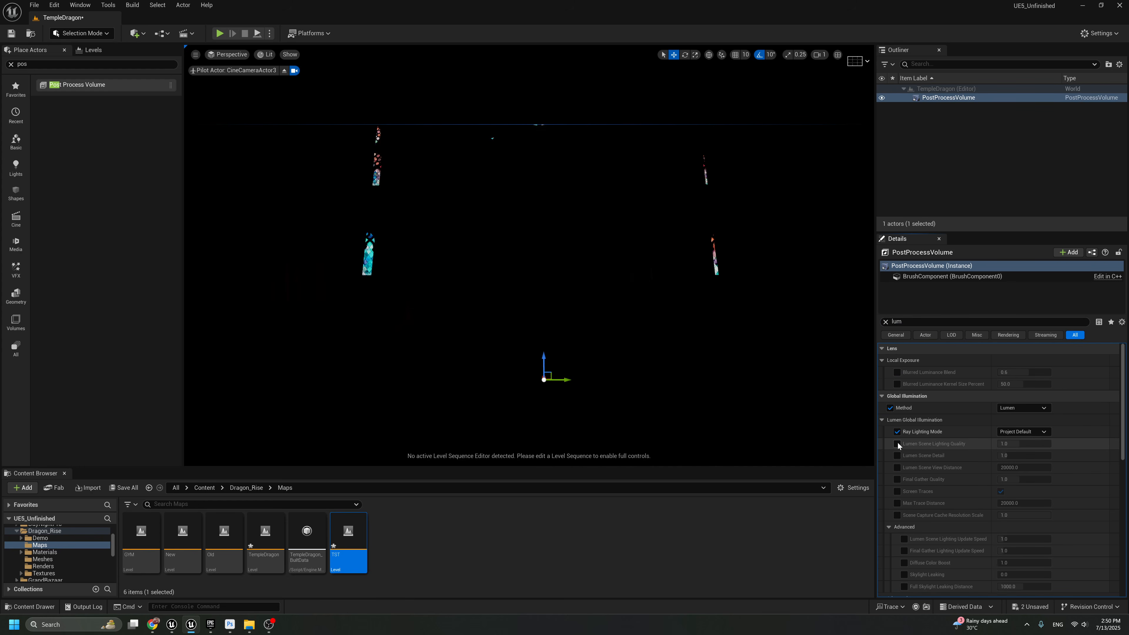
Enable the volume's Lumen Reflections overrides for Method, Quality and Screen Traces, and turn on High Quality Translucency Reflections
scroll(907, 523, "down", 3)
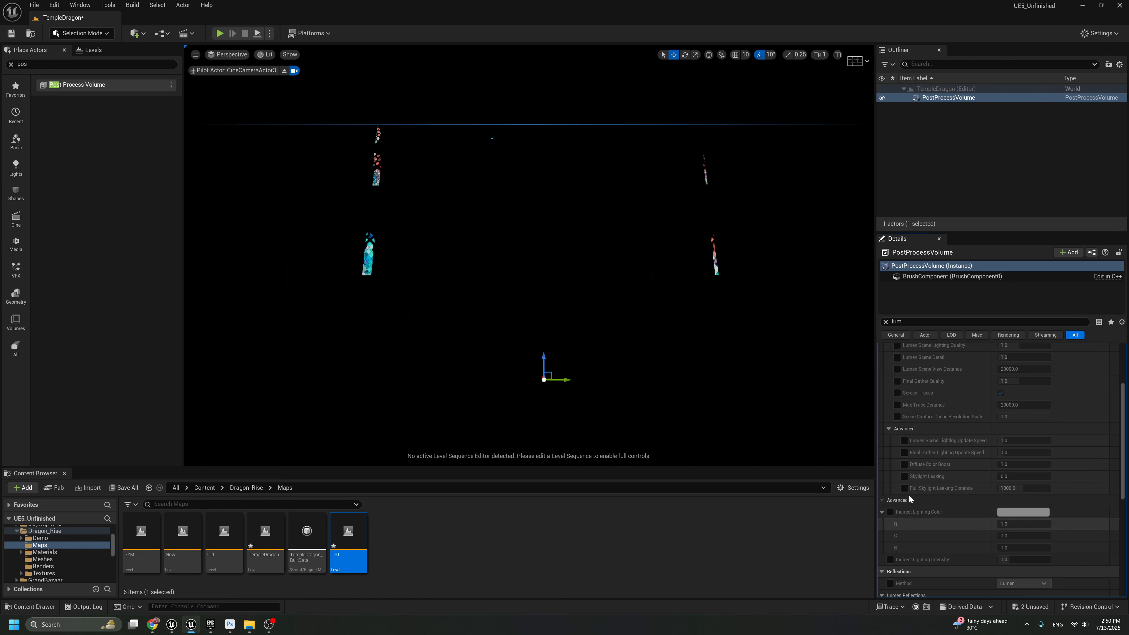
scroll(909, 499, "down", 1)
left_click(890, 541)
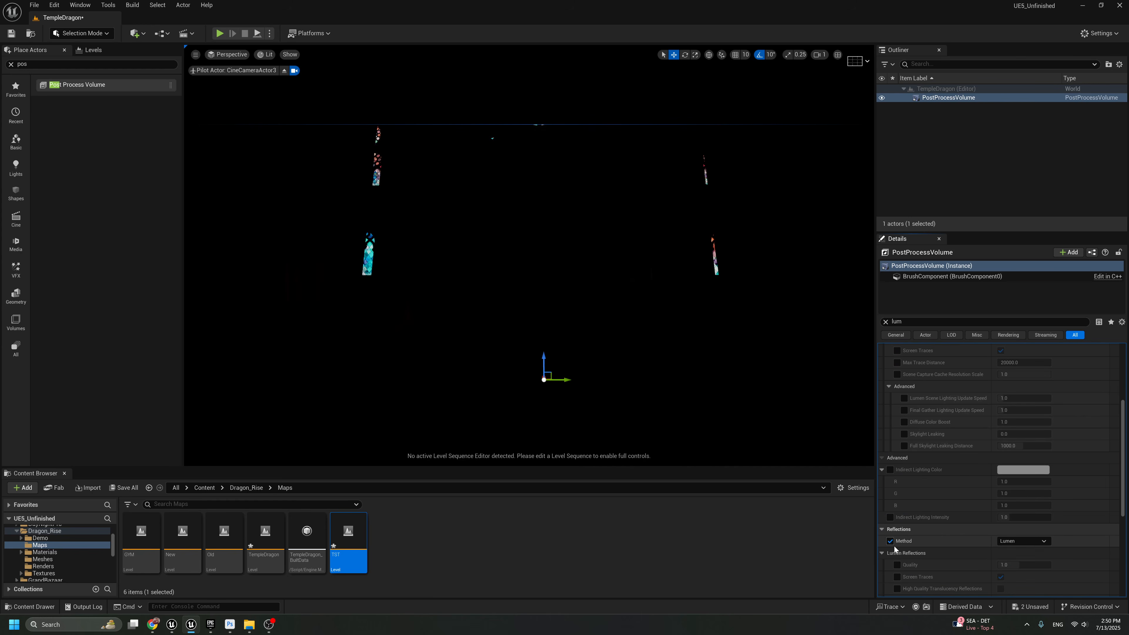
left_click(897, 565)
left_click(898, 577)
left_click(897, 589)
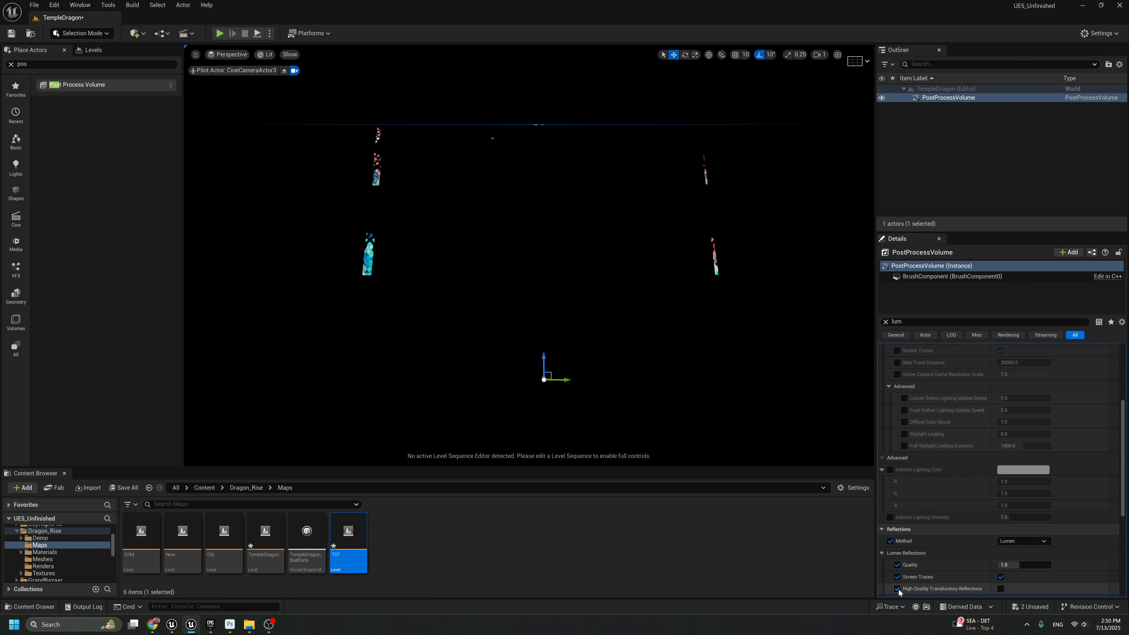
left_click(1001, 588)
scroll(908, 552, "down", 1)
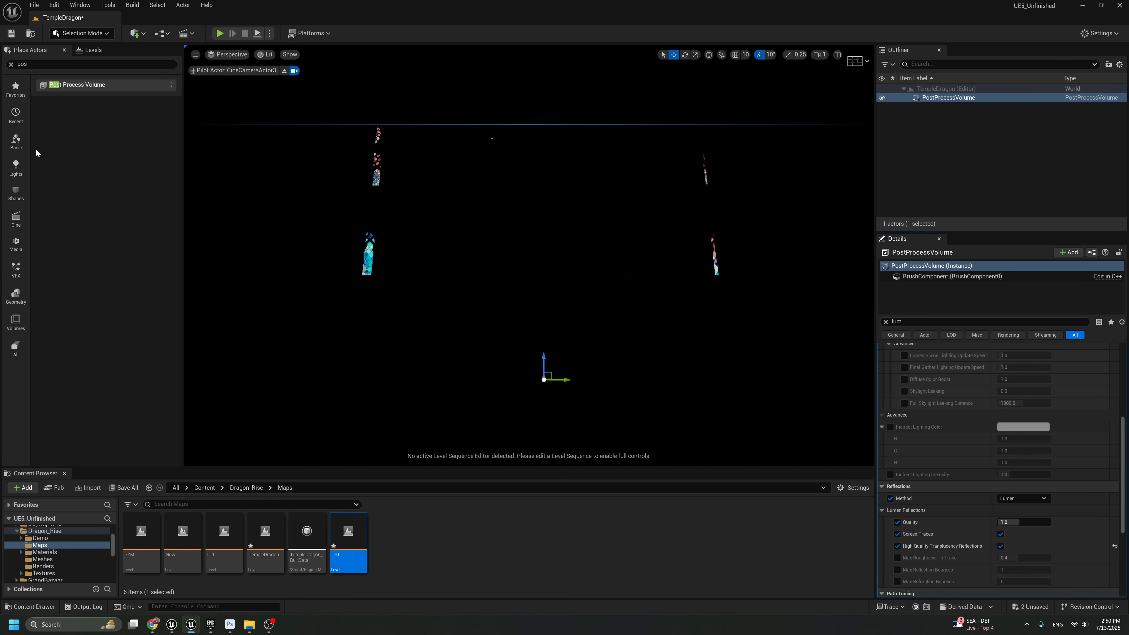
Select the TST sublevel and place a Sky Light near the lower middle of the temple view
left_click(16, 168)
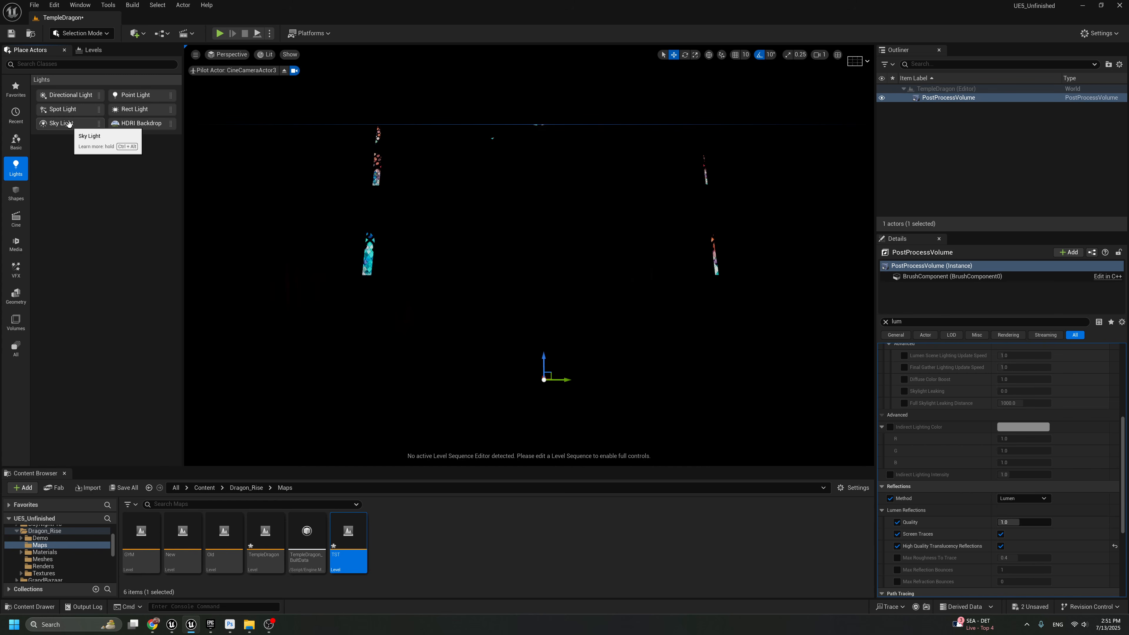
left_click_drag(69, 124, 566, 406)
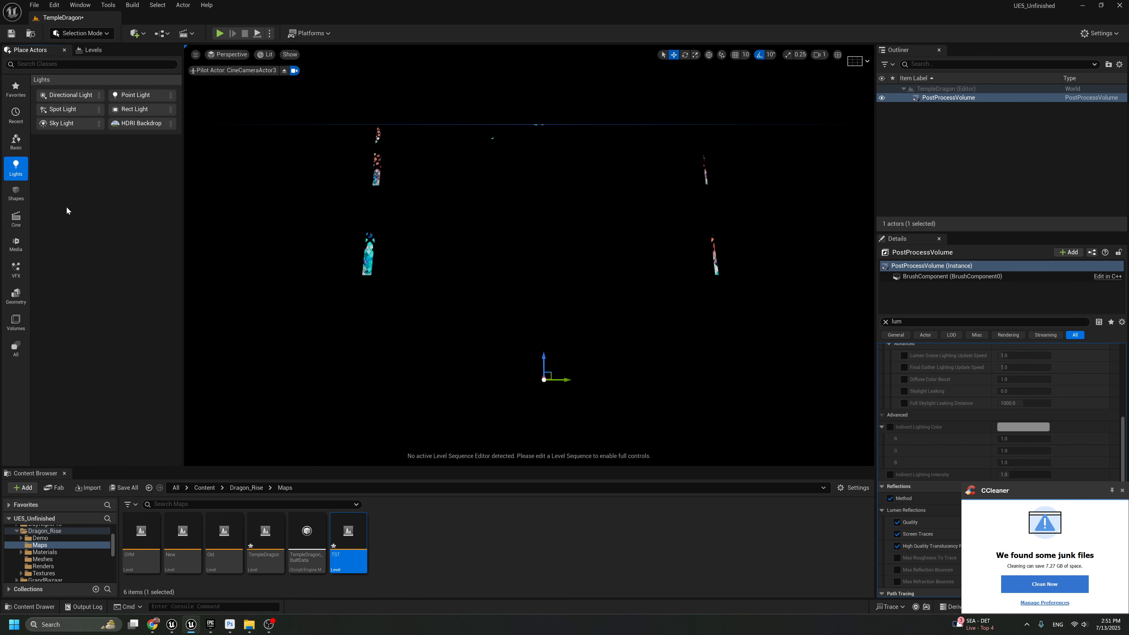
left_click(90, 50)
left_click(49, 118)
left_click(39, 50)
left_click_drag(56, 124, 555, 361)
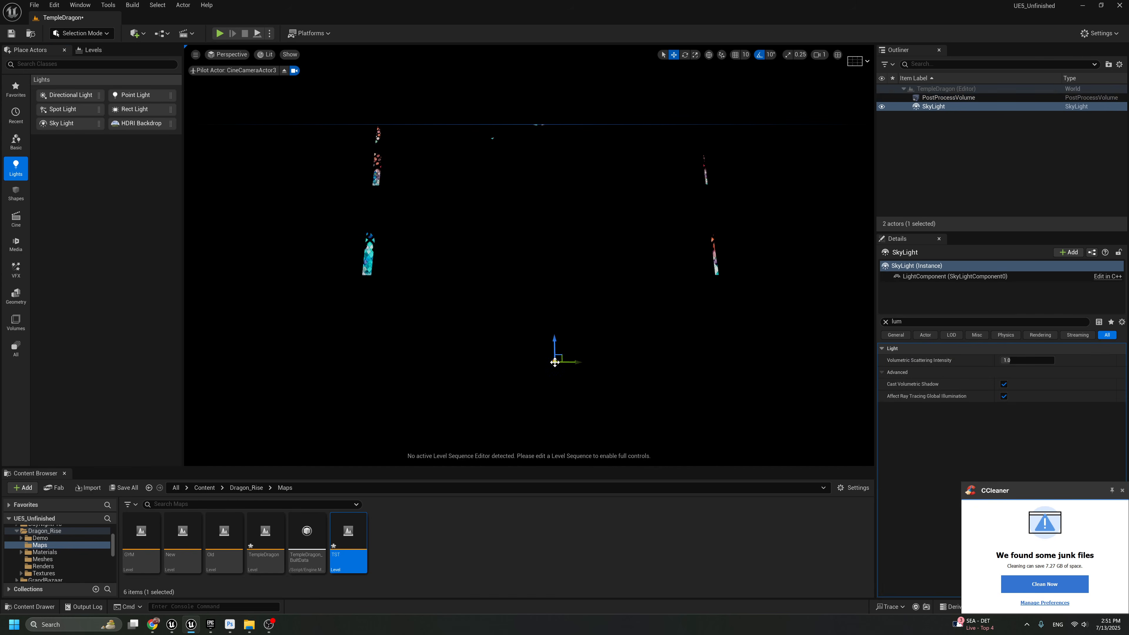
Set the Sky Light's source type to SLS Specified Cubemap and assign the circus_maximus_2_4k cubemap
left_click_drag(911, 315, 892, 362)
key("BackSpace")
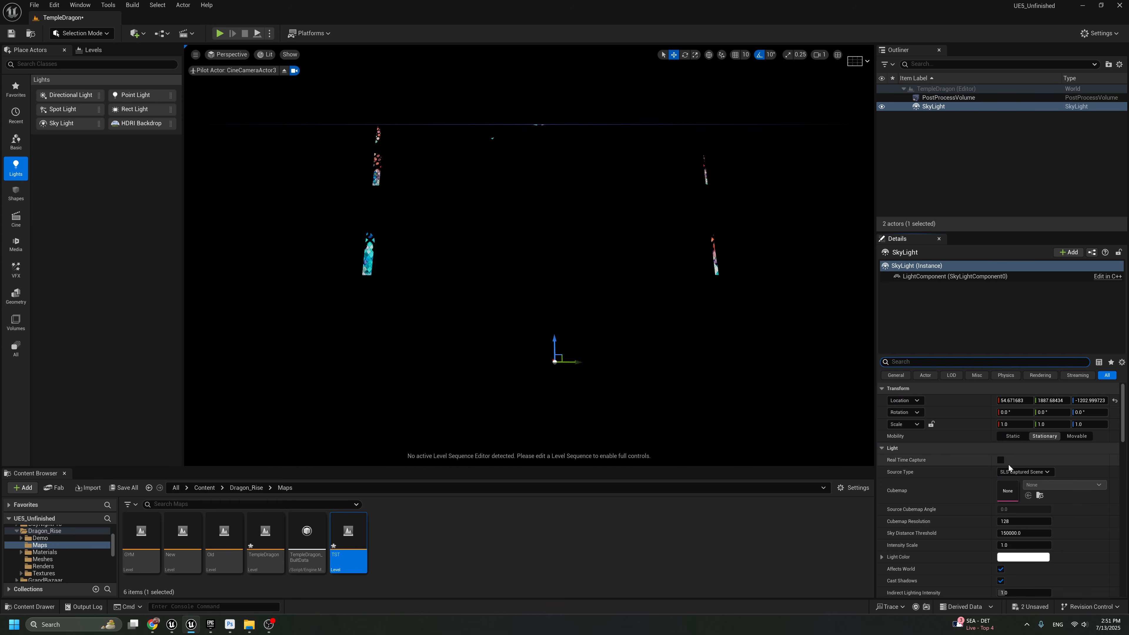
left_click(1024, 472)
left_click(1021, 489)
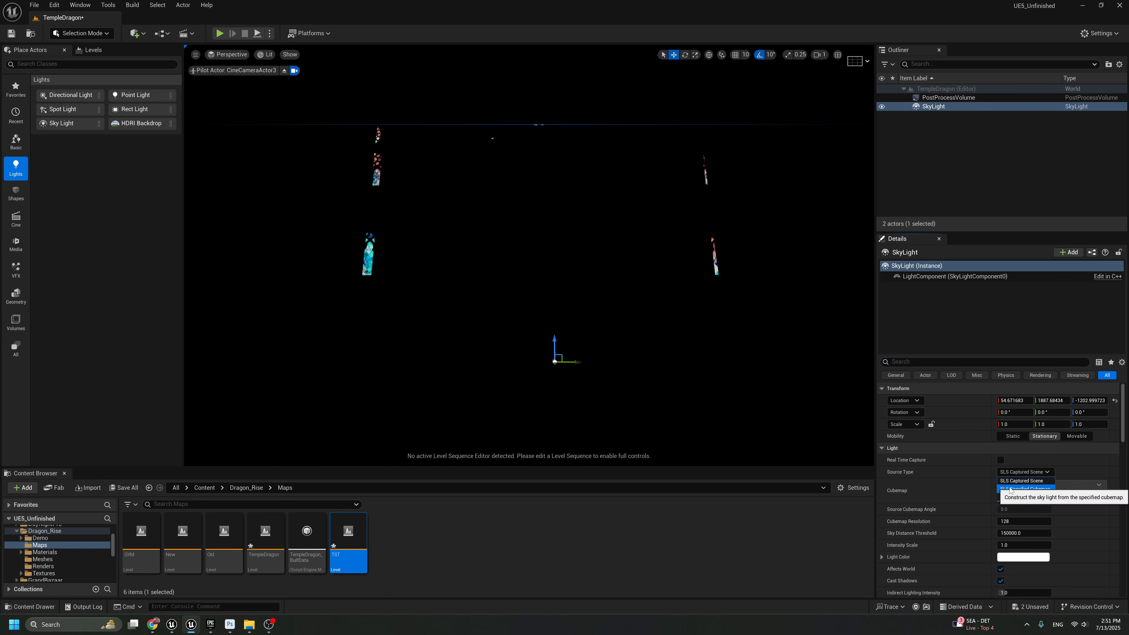
left_click(1055, 488)
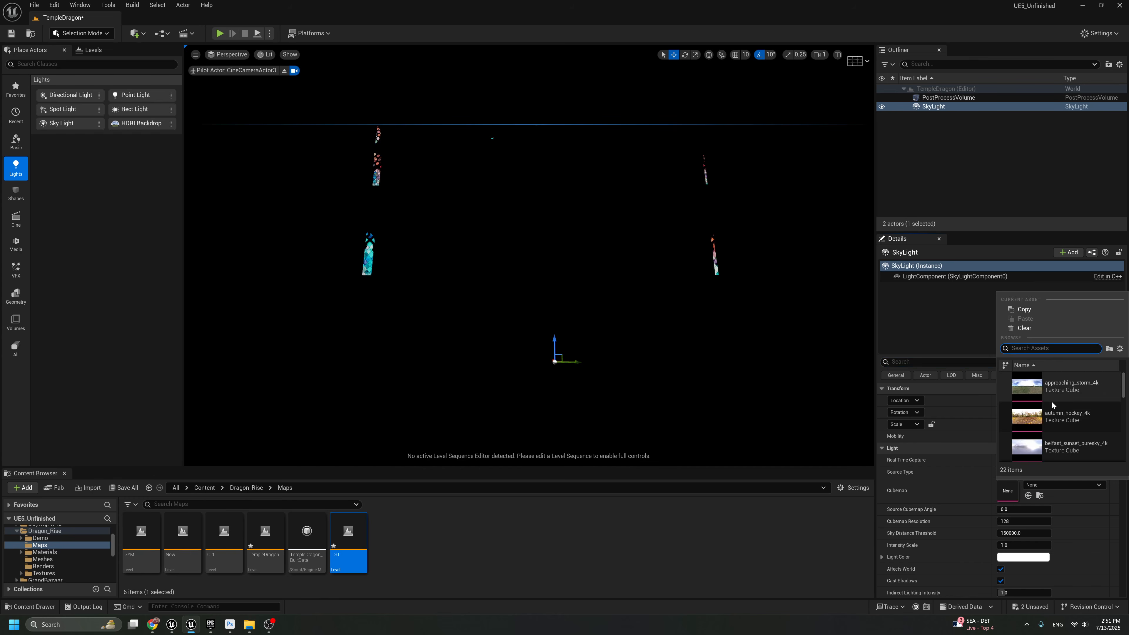
scroll(1062, 383, "down", 1)
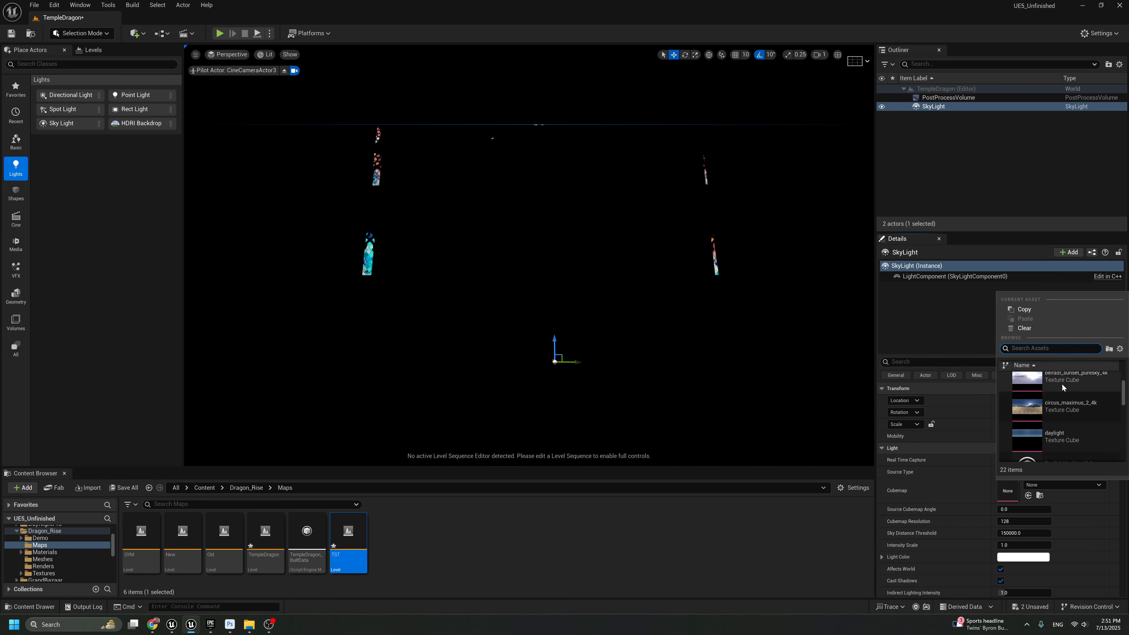
left_click(1057, 410)
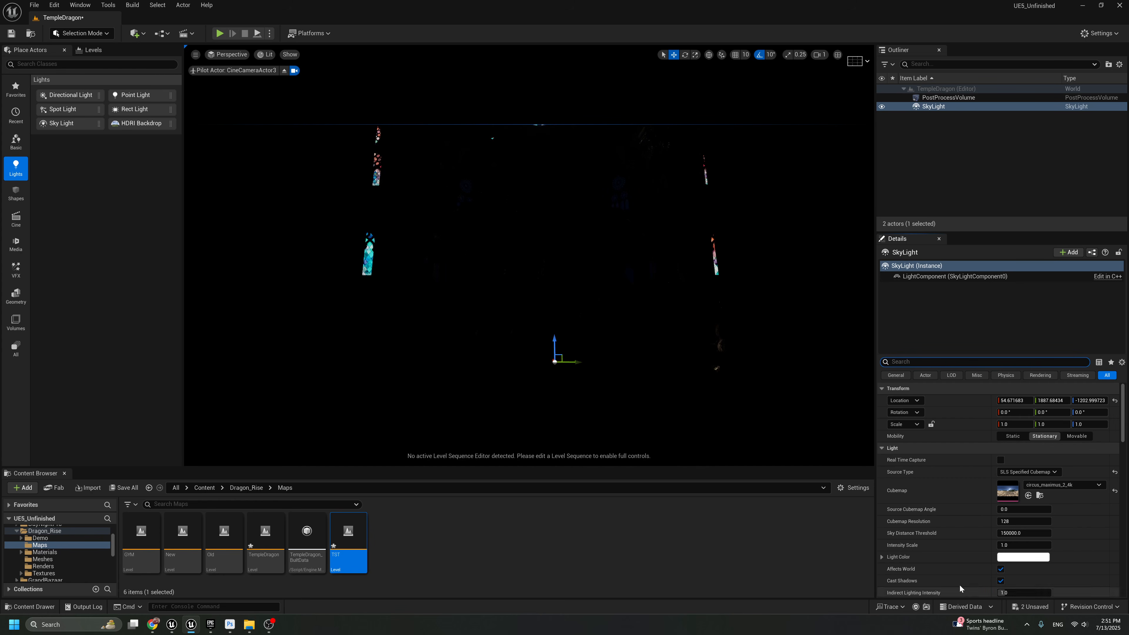
Set the Sky Light's Intensity Scale to 1.5
left_click(1023, 545)
type("1.5")
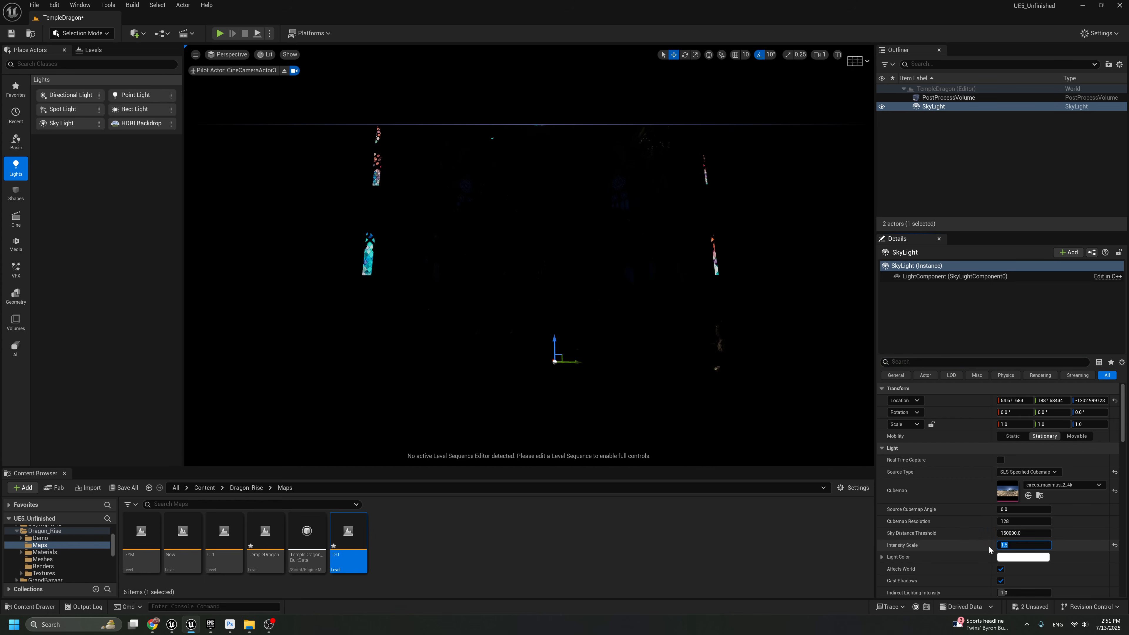
left_click(989, 546)
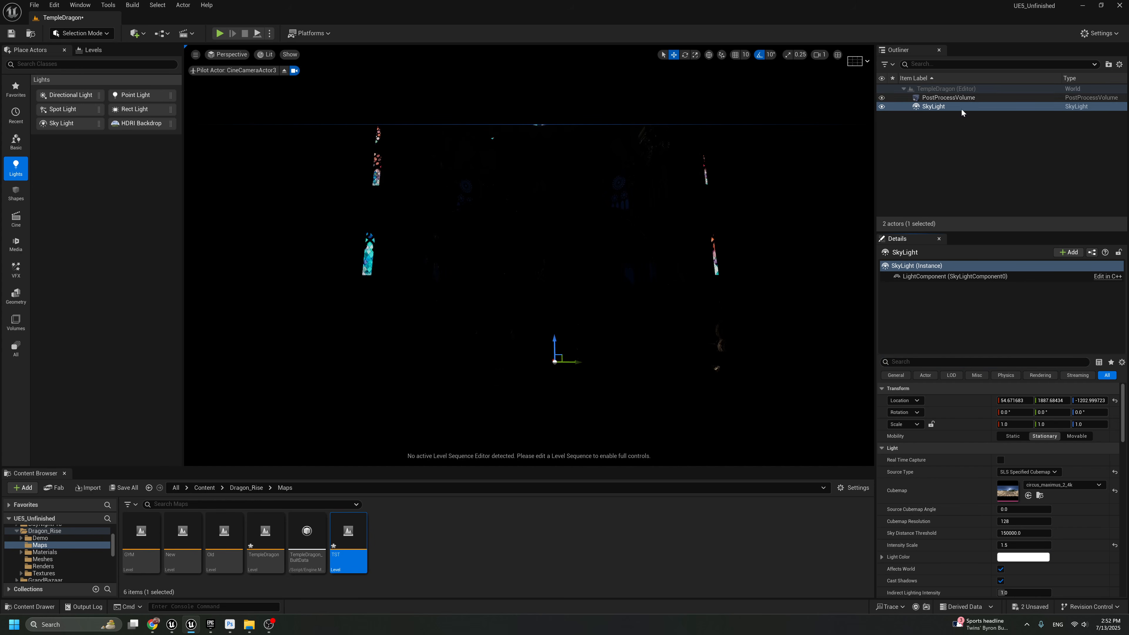
Enable the PostProcessVolume's Lumen overrides for Skylight Leaking and Full Skylight Leaking Distance
left_click(938, 98)
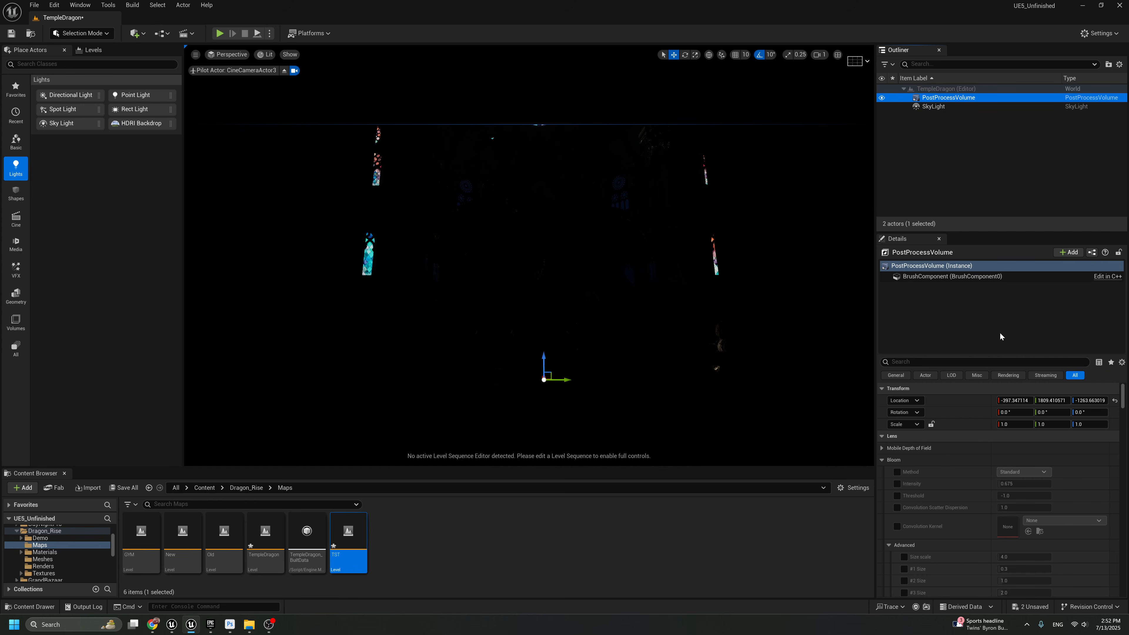
scroll(1030, 472, "down", 8)
left_click(983, 362)
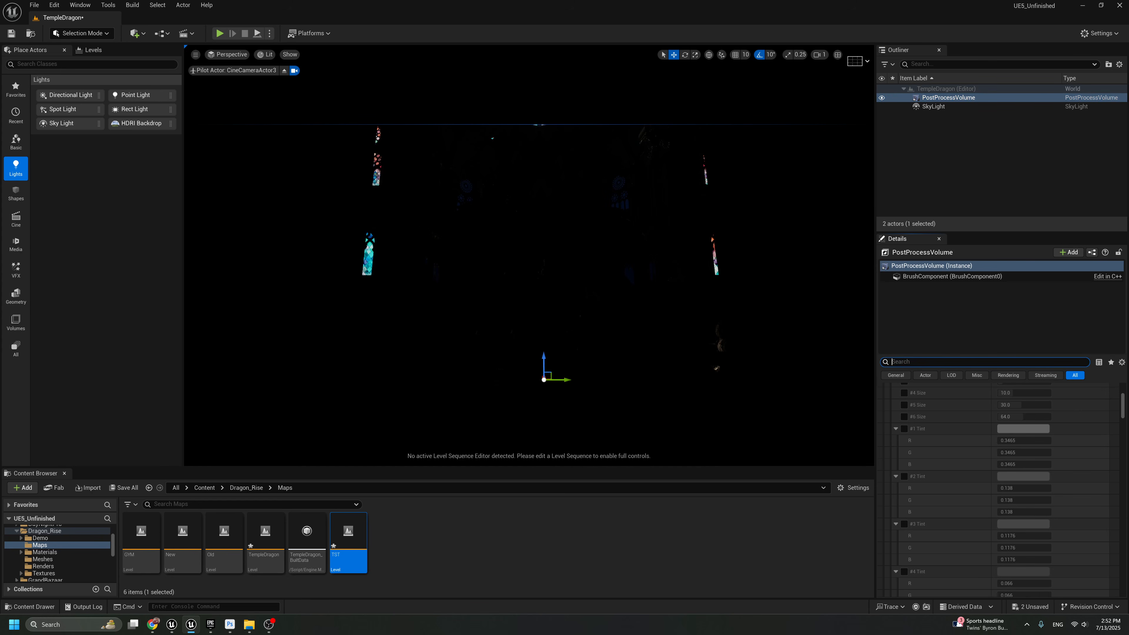
type("leak")
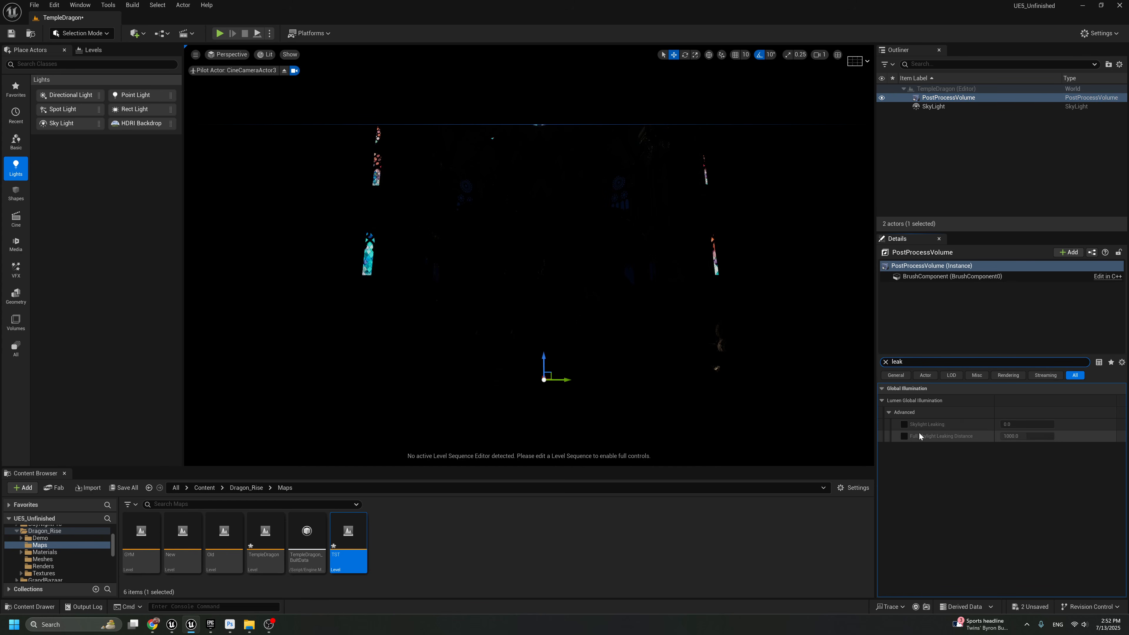
left_click(904, 425)
left_click(904, 437)
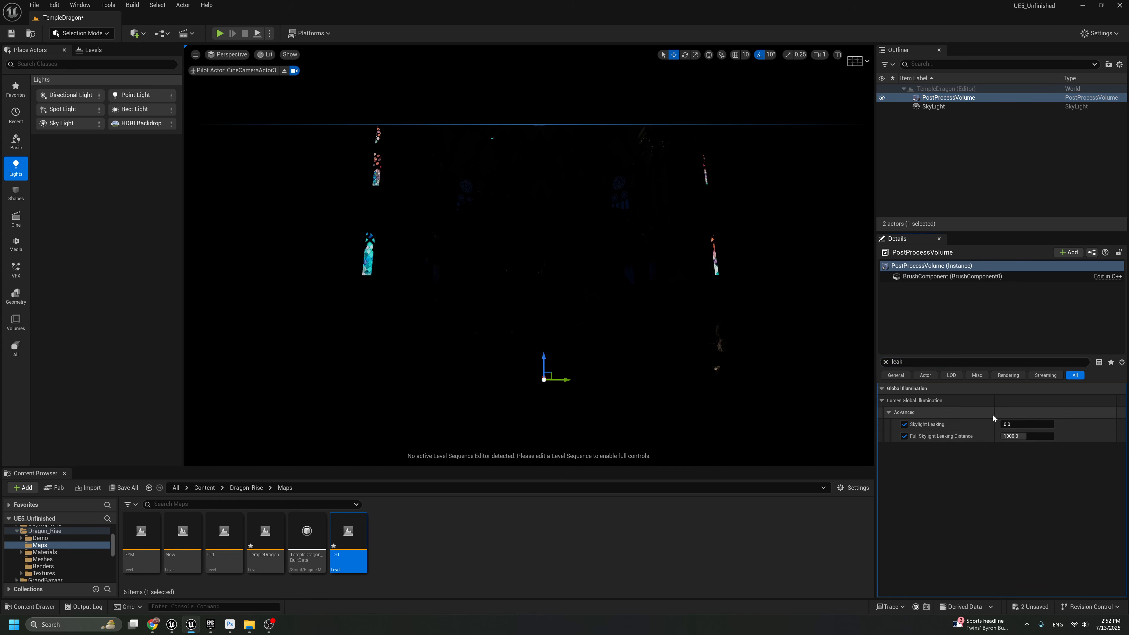
Try Skylight Leaking values of 1 and 0.5 on the post process volume and settle on 0.2
left_click(1027, 425)
type("1")
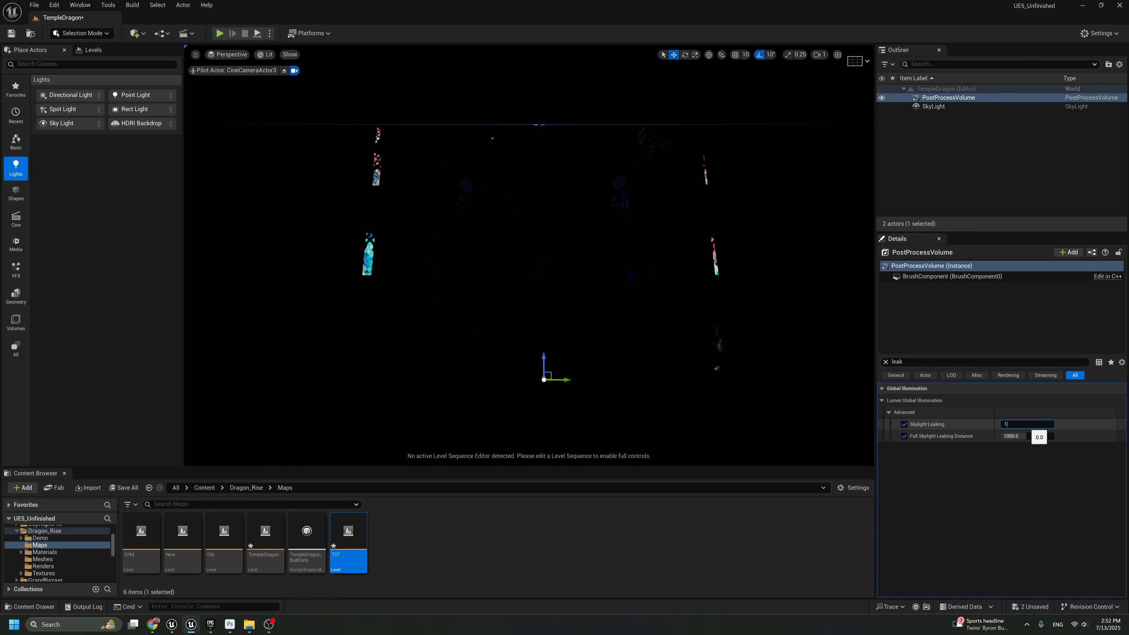
key("Return")
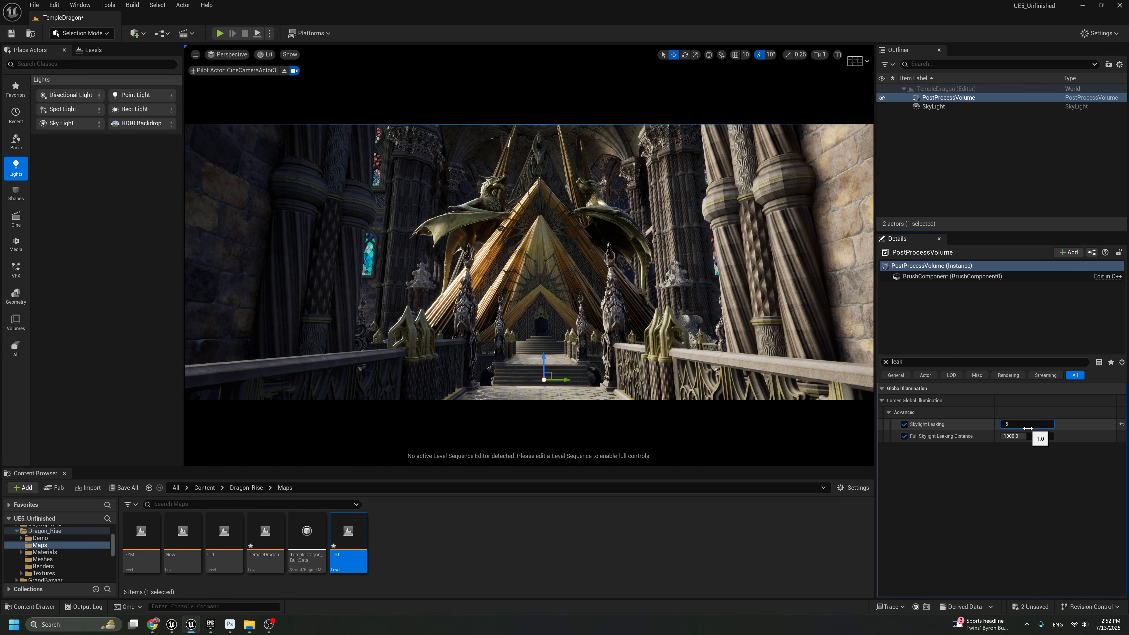
type(".5")
key("Return")
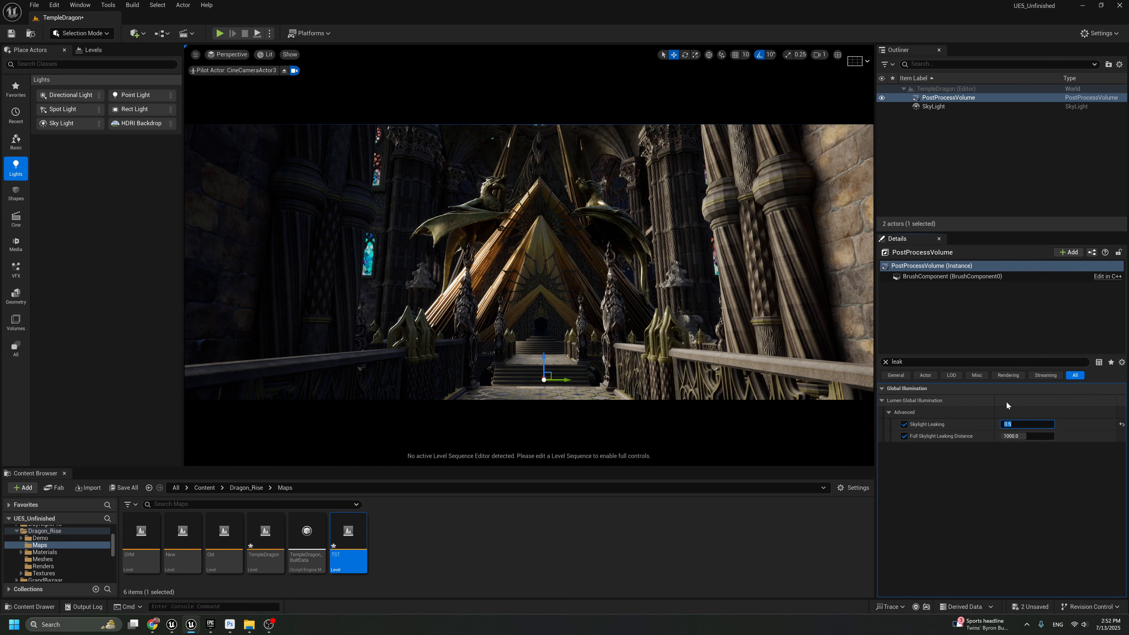
type(".2")
key("Return")
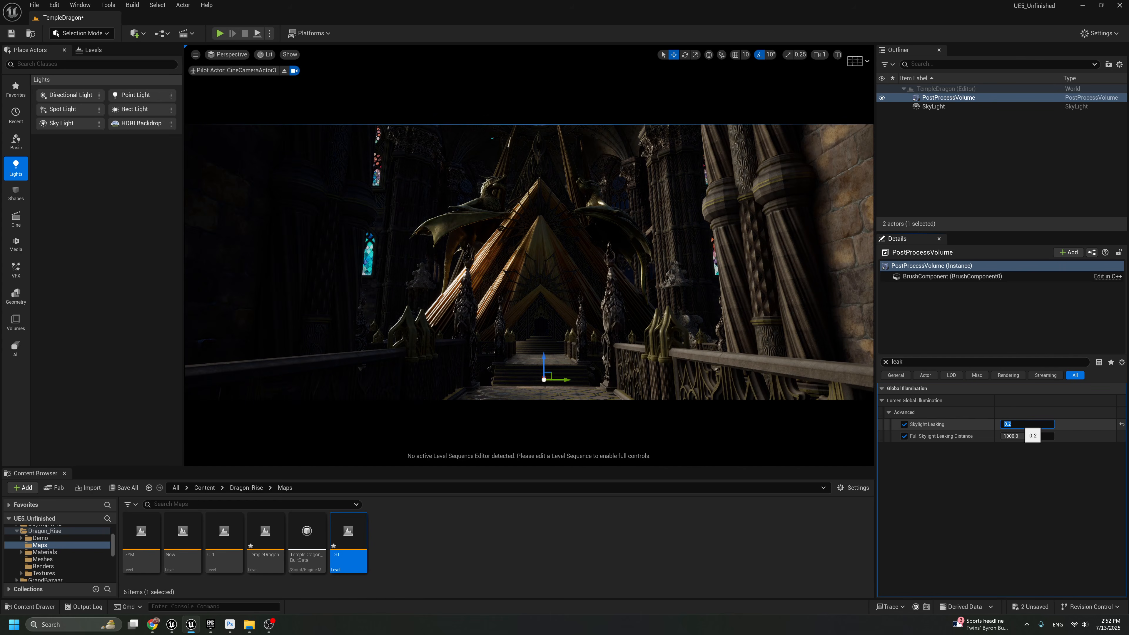
right_click_drag(624, 288, 624, 287)
left_click(886, 361)
Replace the Sky Light's cubemap with EpicQuadPanorama_CC+EV1
left_click(933, 107)
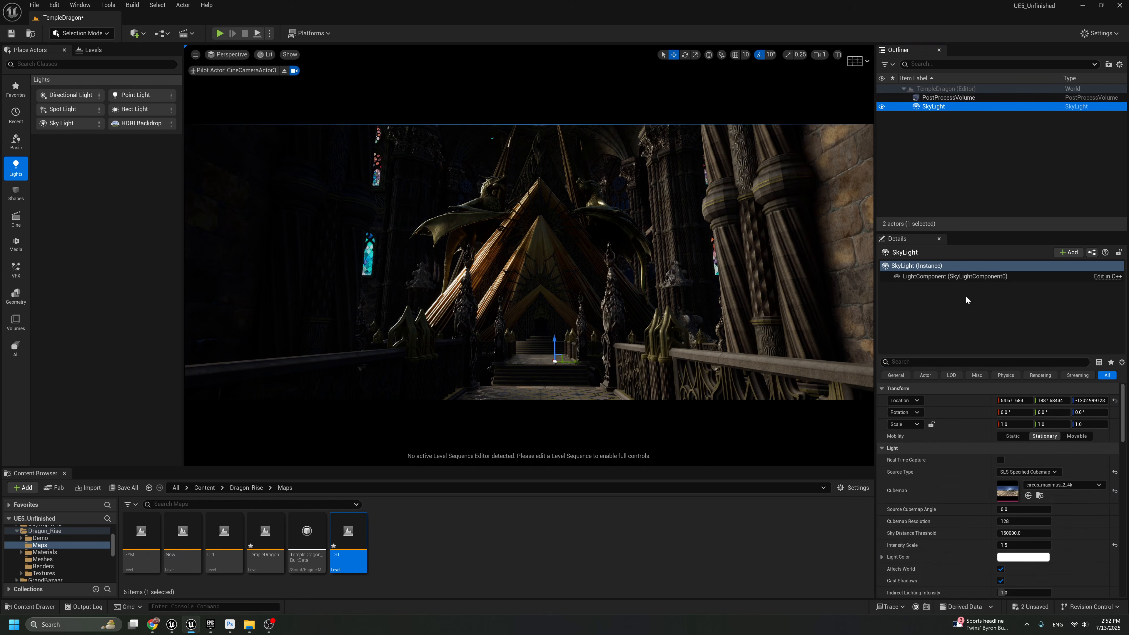
left_click(1036, 487)
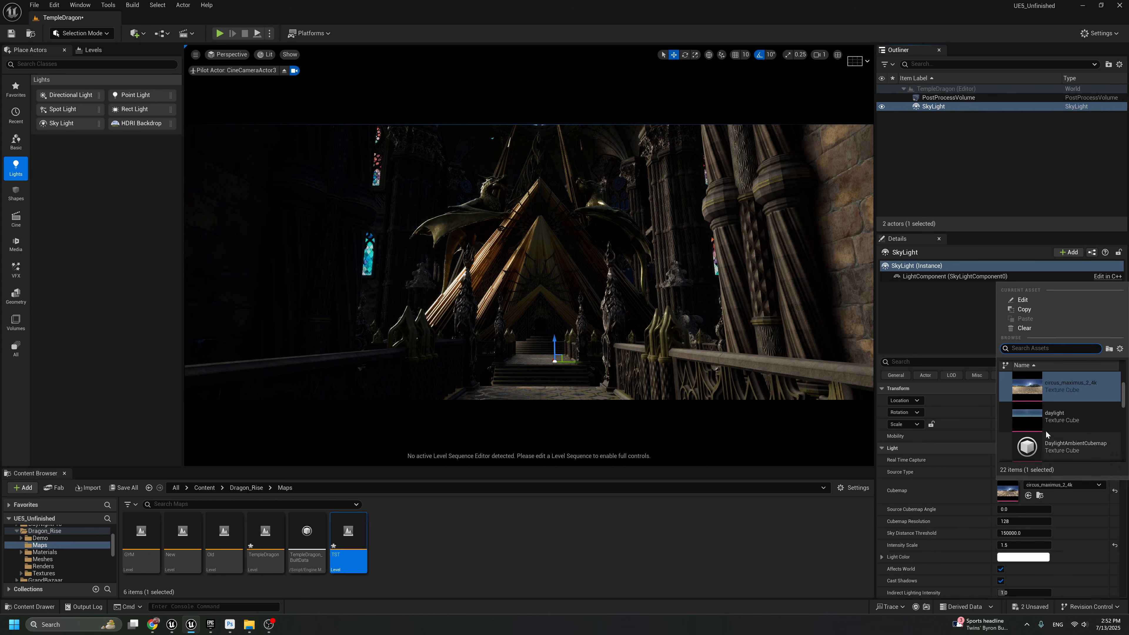
scroll(1054, 447, "down", 2)
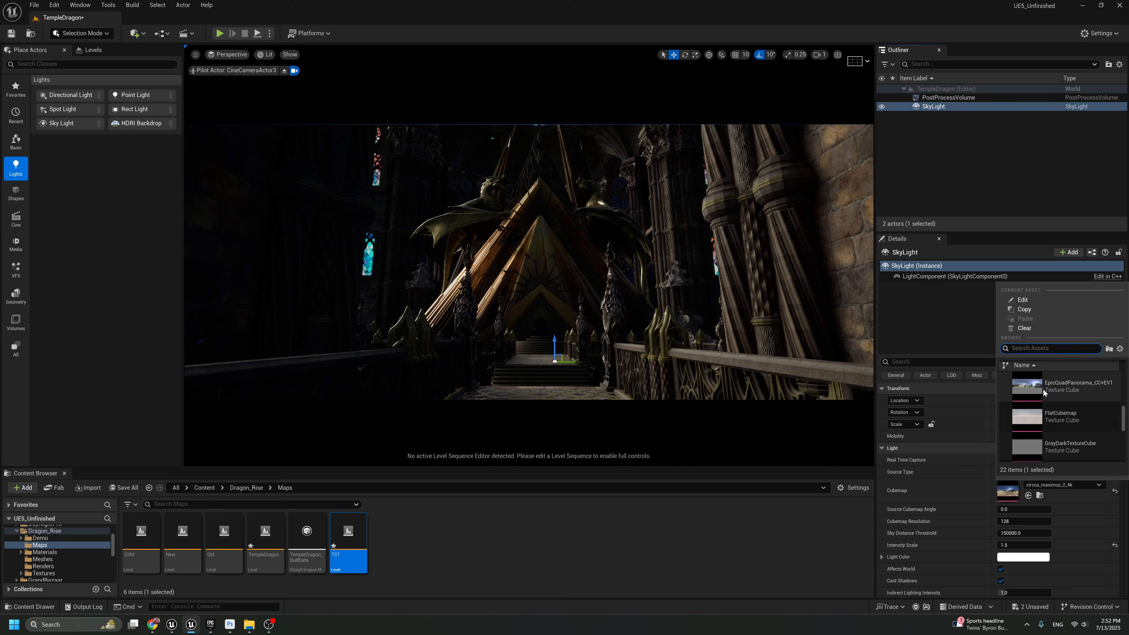
left_click(1054, 391)
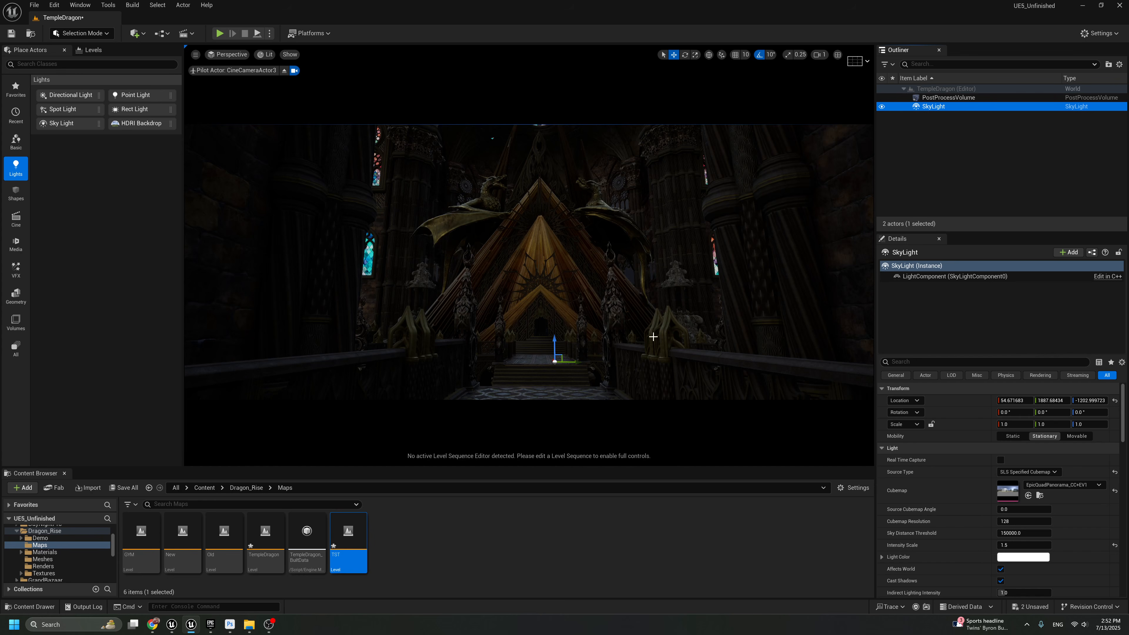
Stop piloting CineCameraActor3 and aim the free view up toward the temple ceiling above the dragon statues
left_click(284, 71)
right_click_drag(505, 247, 485, 169)
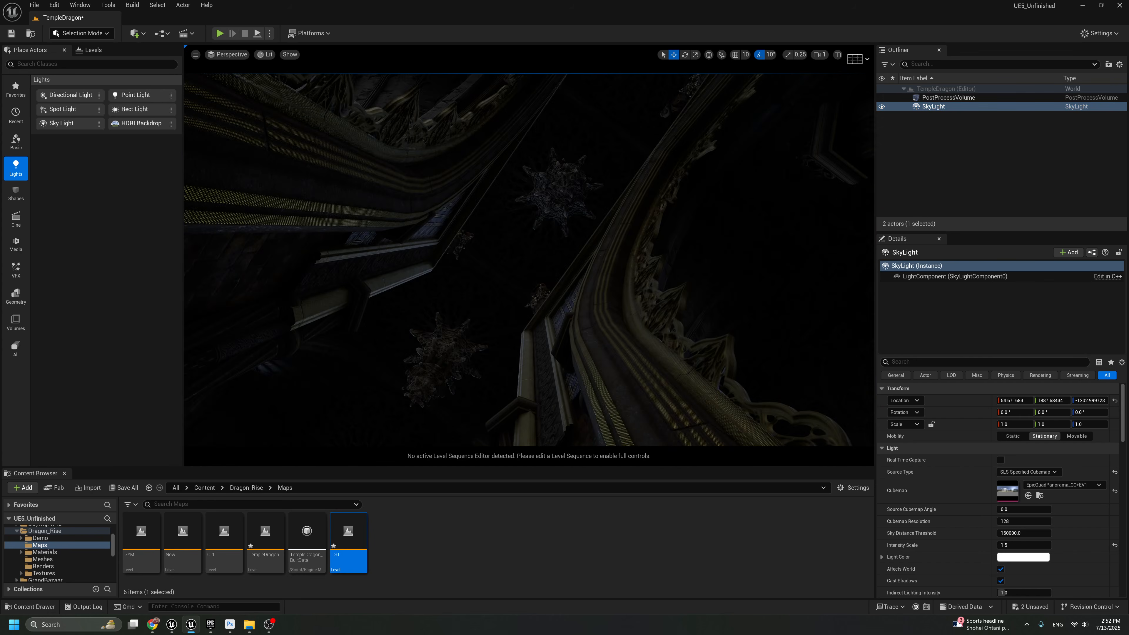
right_click_drag(562, 163, 560, 223)
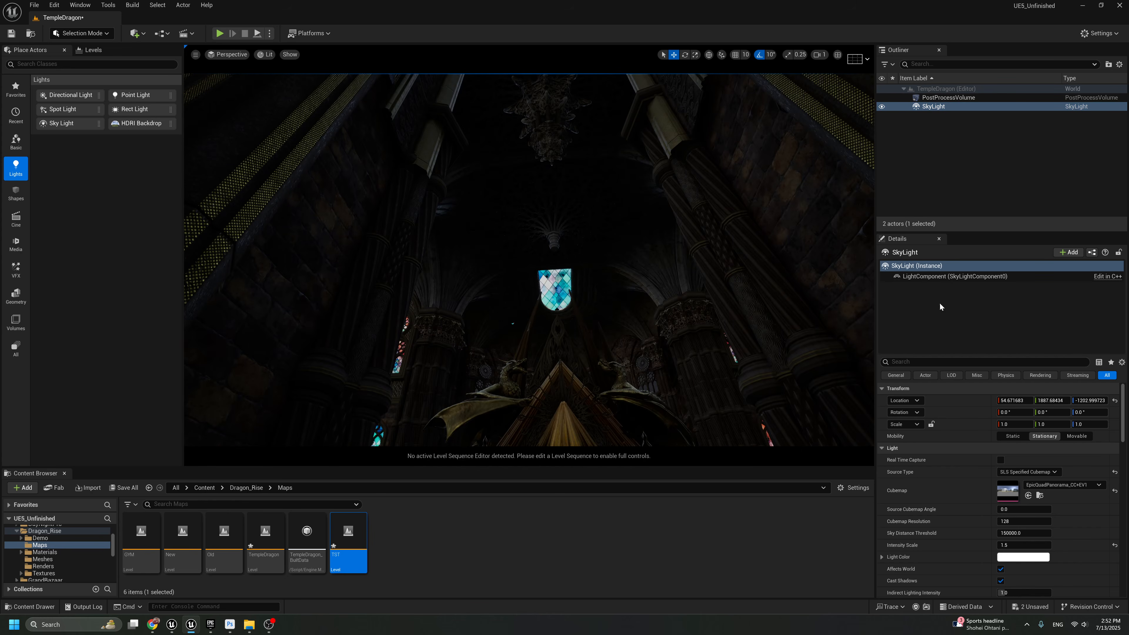
Toggle the Sky Light's Lower Hemisphere Is Solid Color off and back on to compare the ceiling lighting
scroll(1015, 467, "down", 5)
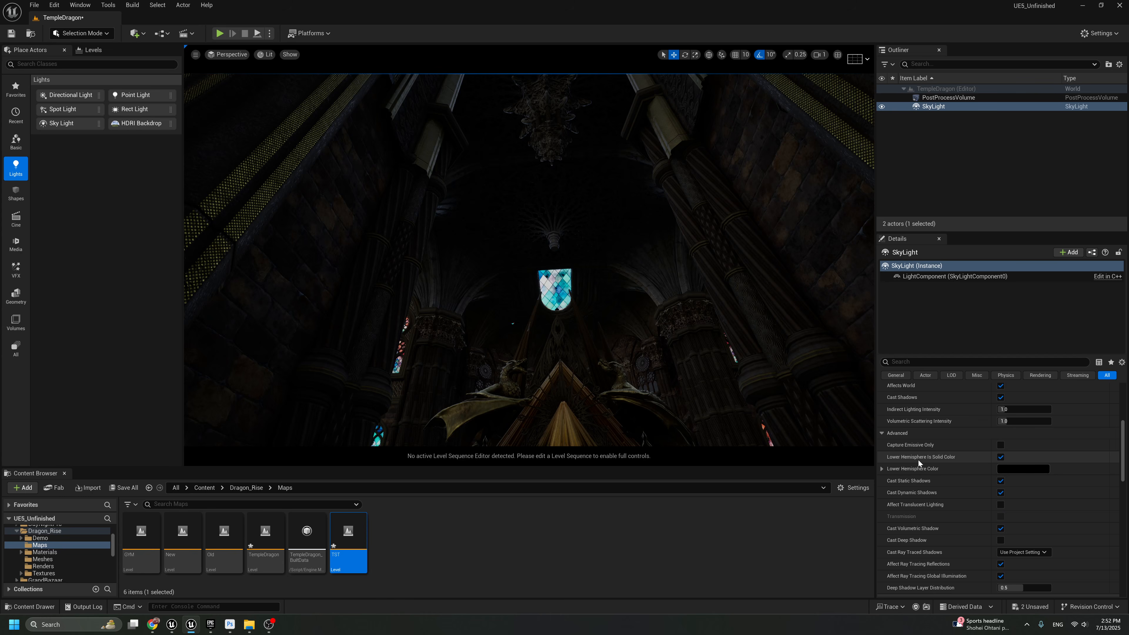
left_click(1001, 457)
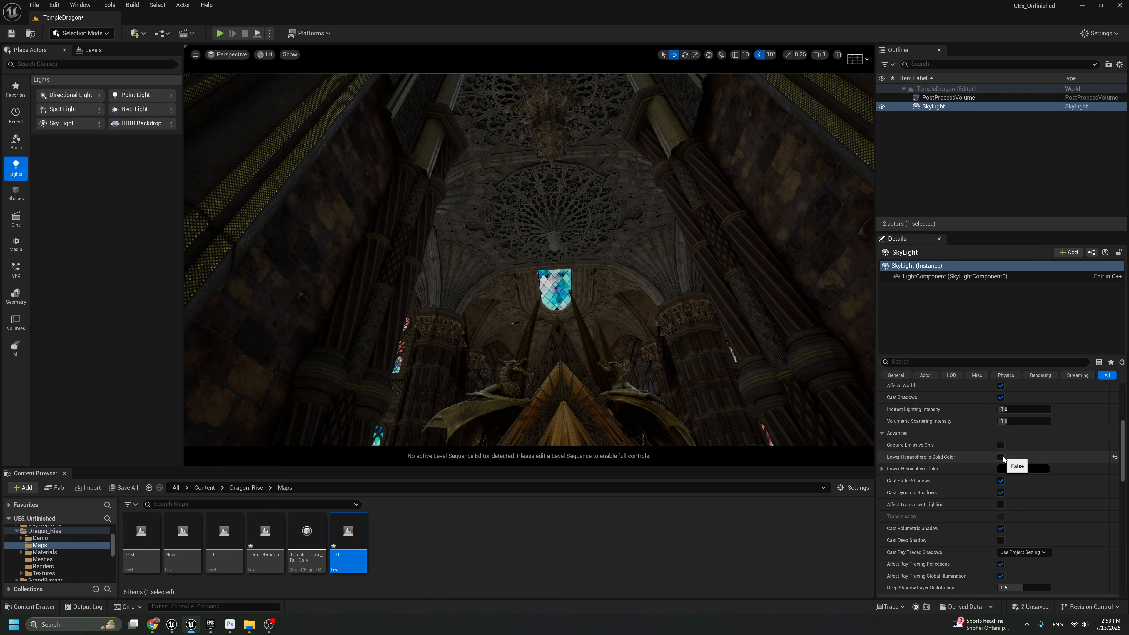
left_click(1002, 457)
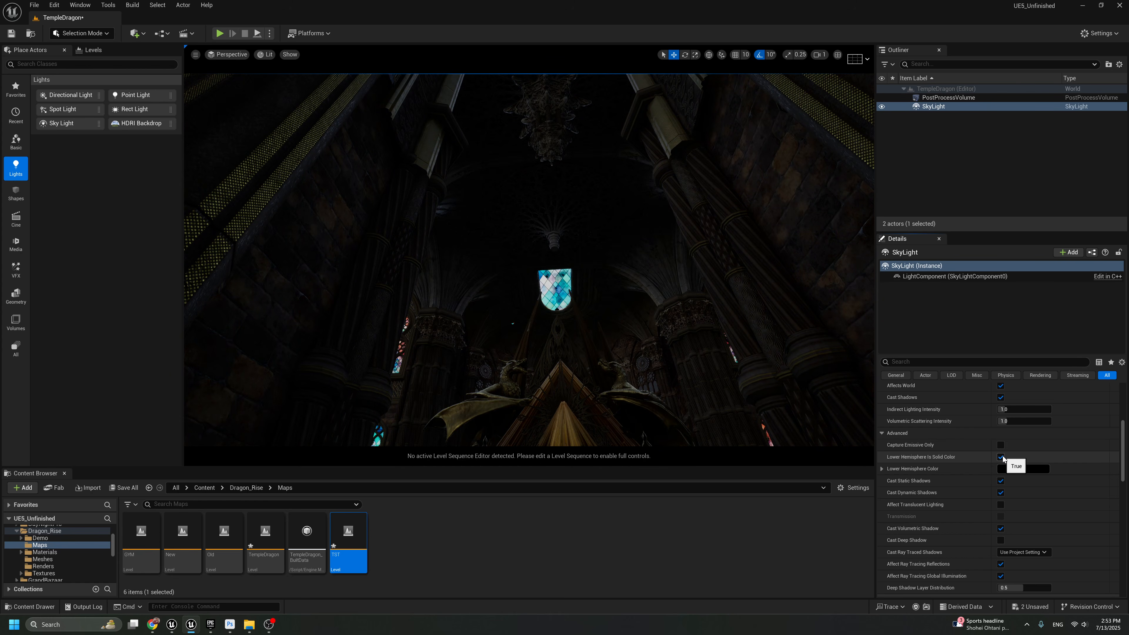
Set the Sky Light's Lower Hemisphere Color to a very dark grey with a value of about 0.017
left_click(1012, 471)
left_click_drag(945, 496, 945, 493)
right_click_drag(669, 287, 666, 260)
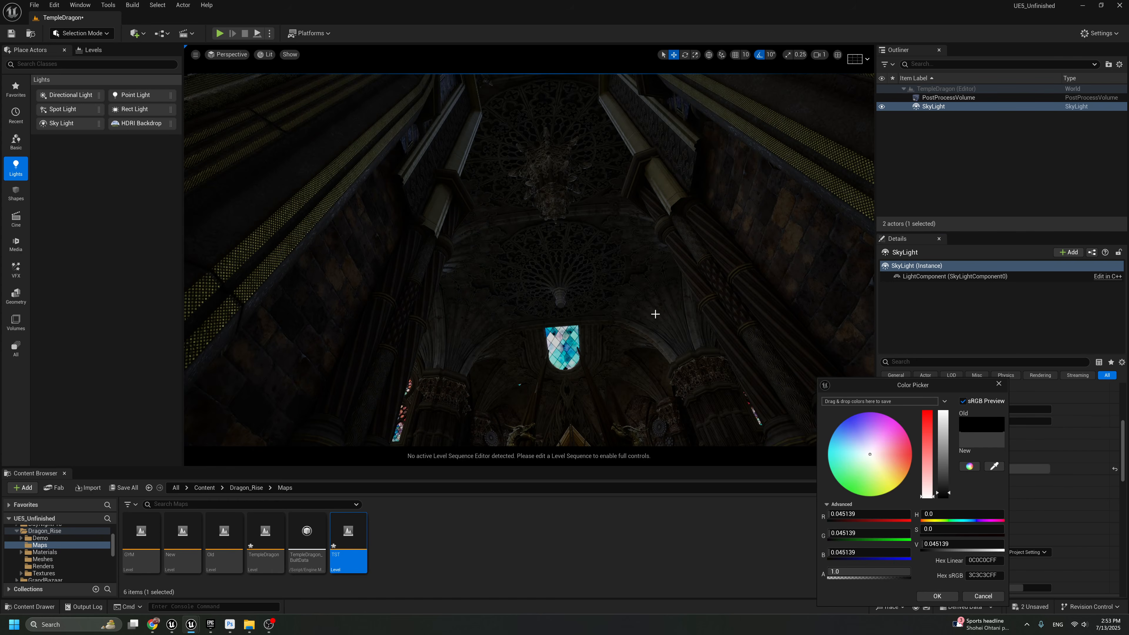
right_click_drag(655, 314, 660, 316)
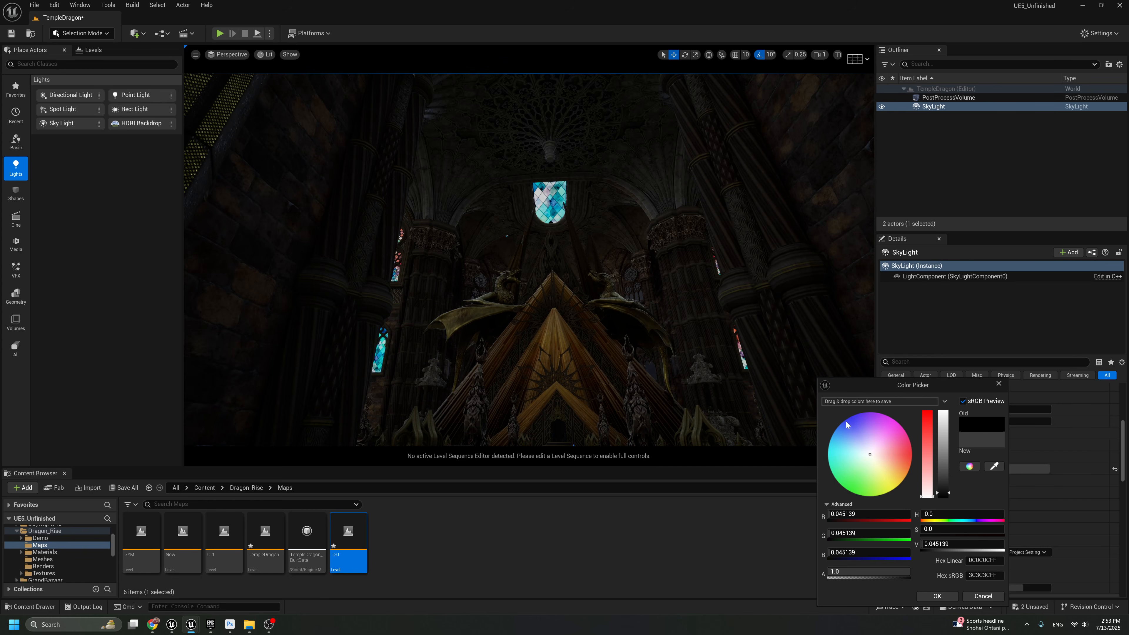
left_click_drag(959, 493, 946, 498)
right_click_drag(697, 214, 693, 191)
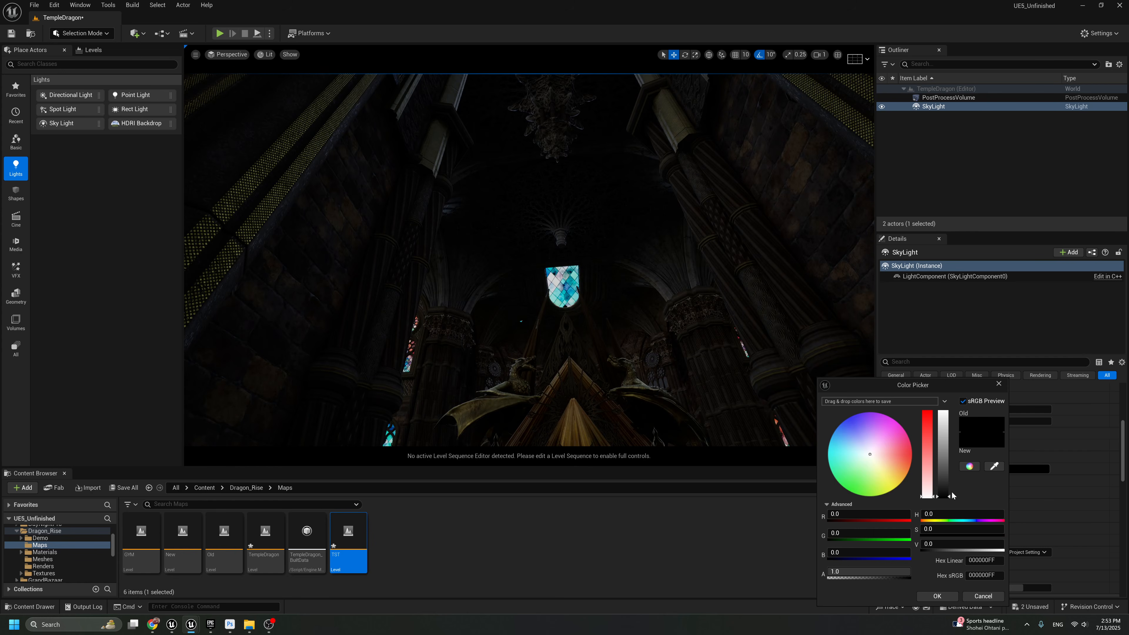
left_click_drag(949, 498, 948, 495)
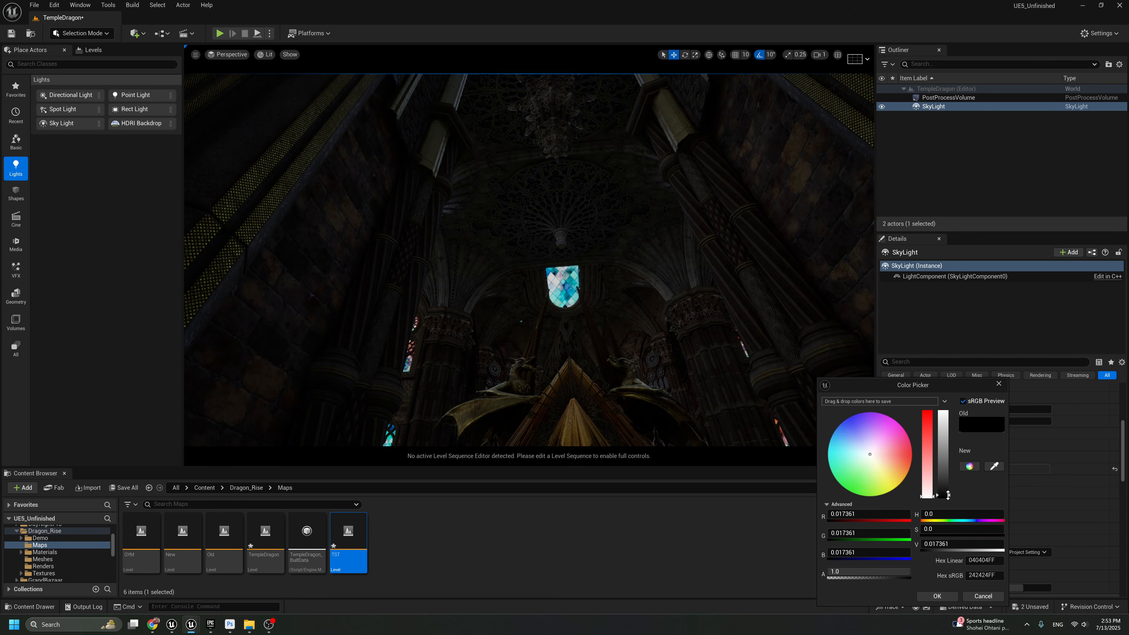
right_click_drag(679, 418, 680, 451)
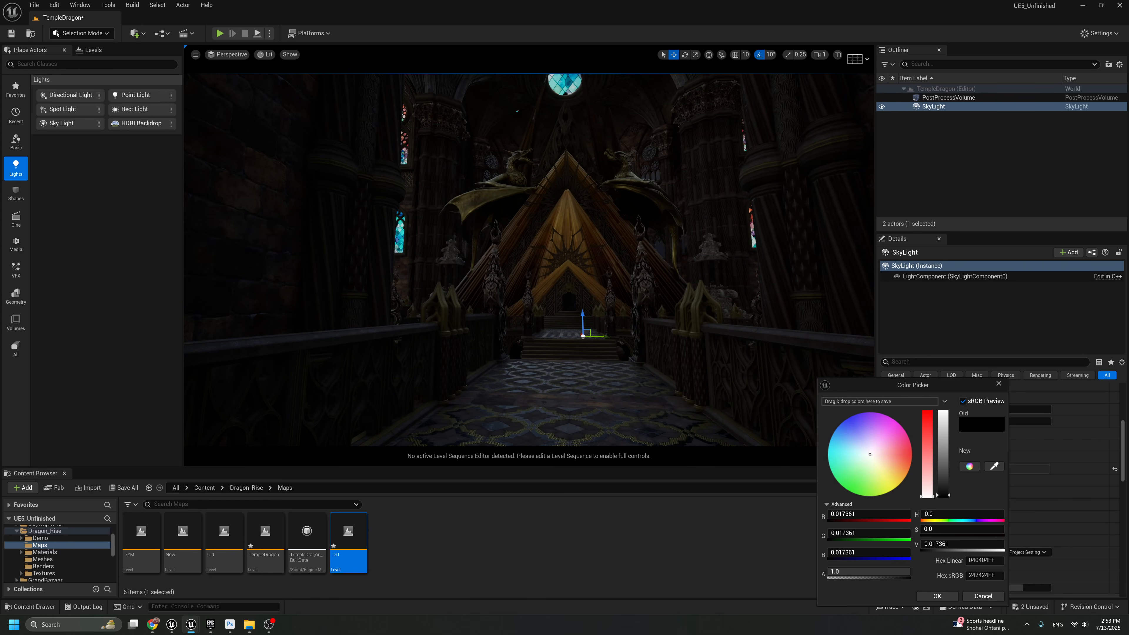
left_click(936, 596)
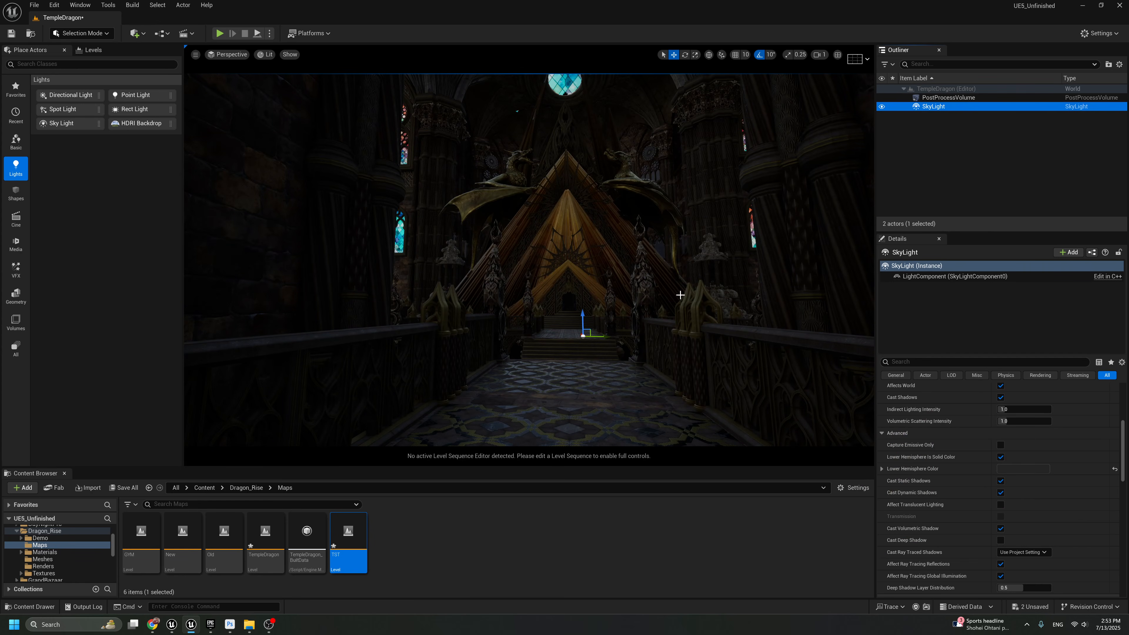
Place a Directional Light on the tiled walkway in front of the temple steps
right_click_drag(686, 296, 686, 296)
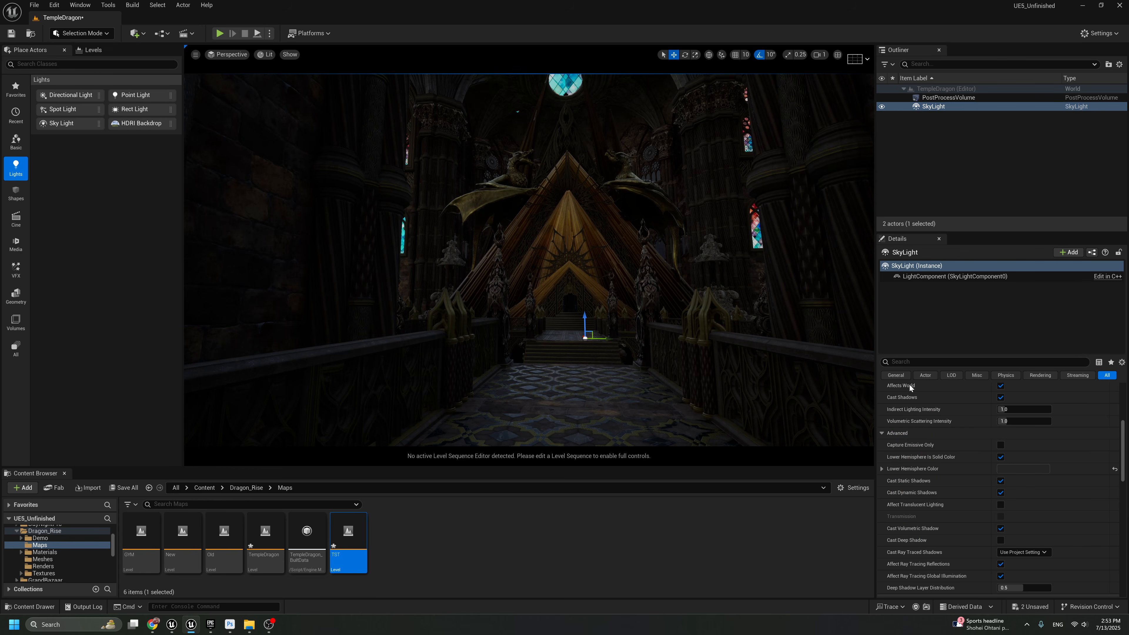
scroll(994, 431, "up", 5)
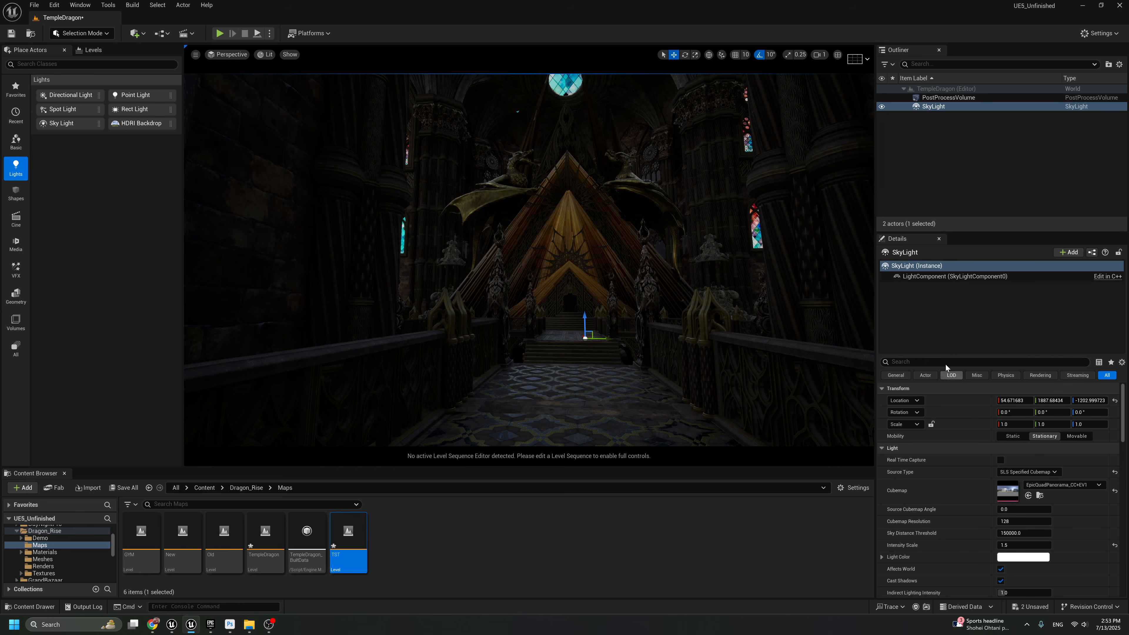
mouse_move(608, 279)
right_mouse_down()
mouse_move(608, 249)
mouse_move(601, 281)
right_mouse_up()
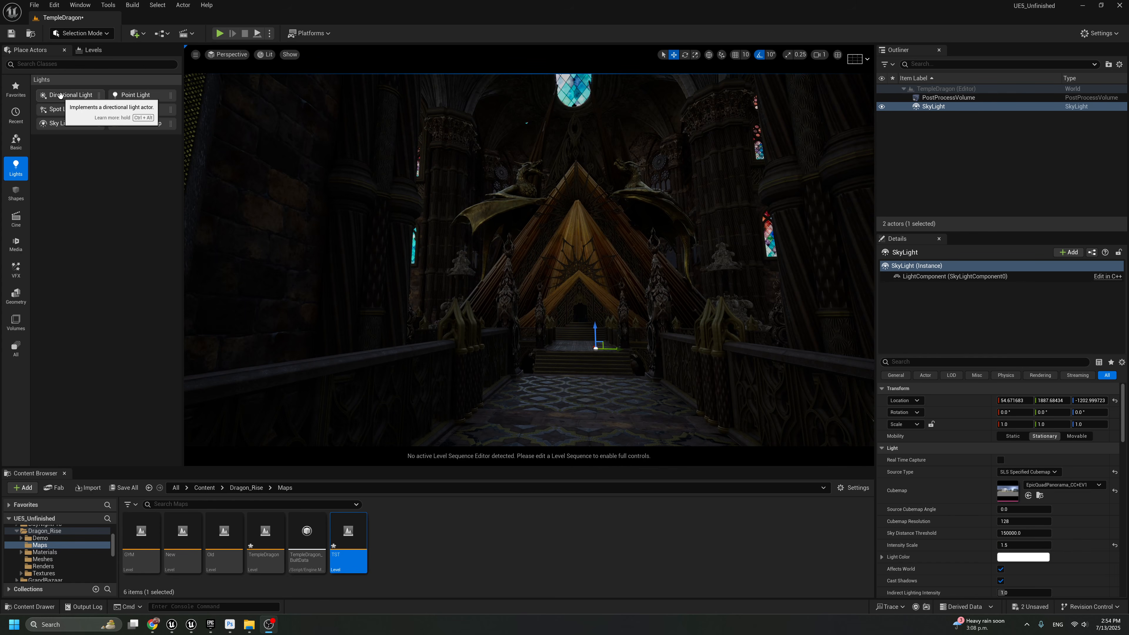
left_click_drag(60, 95, 608, 398)
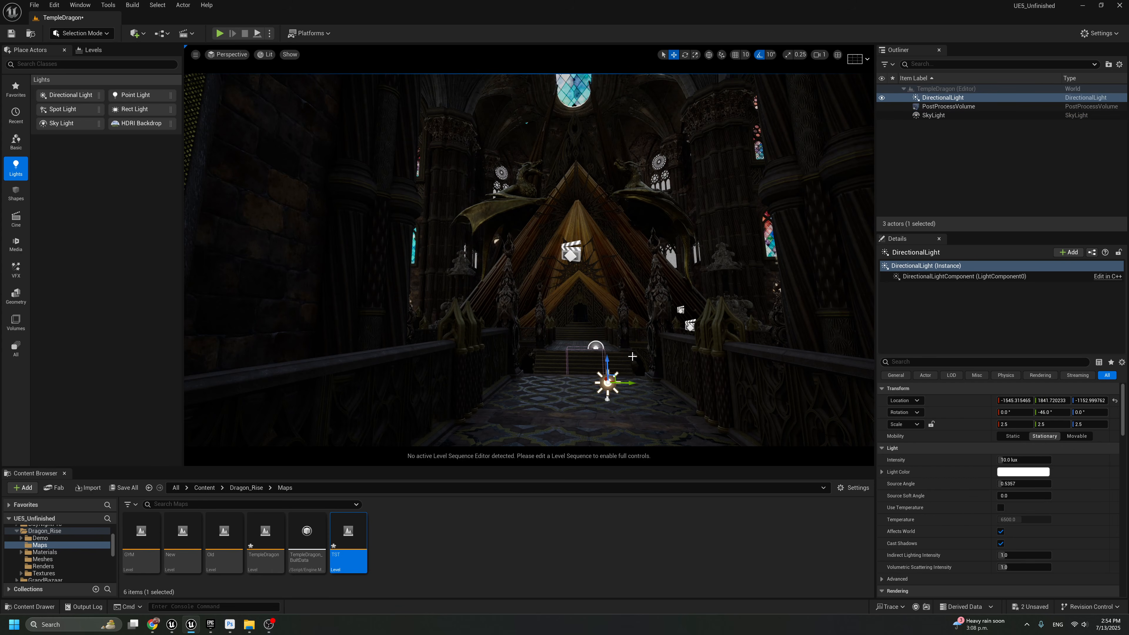
Undo a trial intensity increase on the Directional Light and rotate the light to about 53.6°, -43.1°, -85.6°
left_click_drag(1022, 461, 1036, 461)
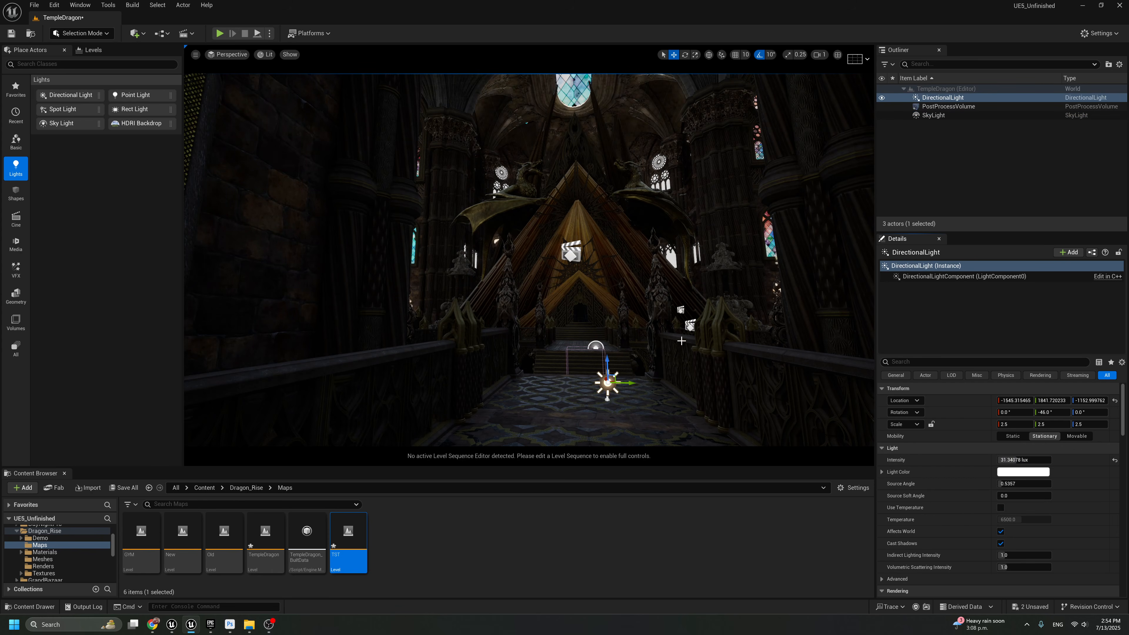
key("ctrl+z")
key("e")
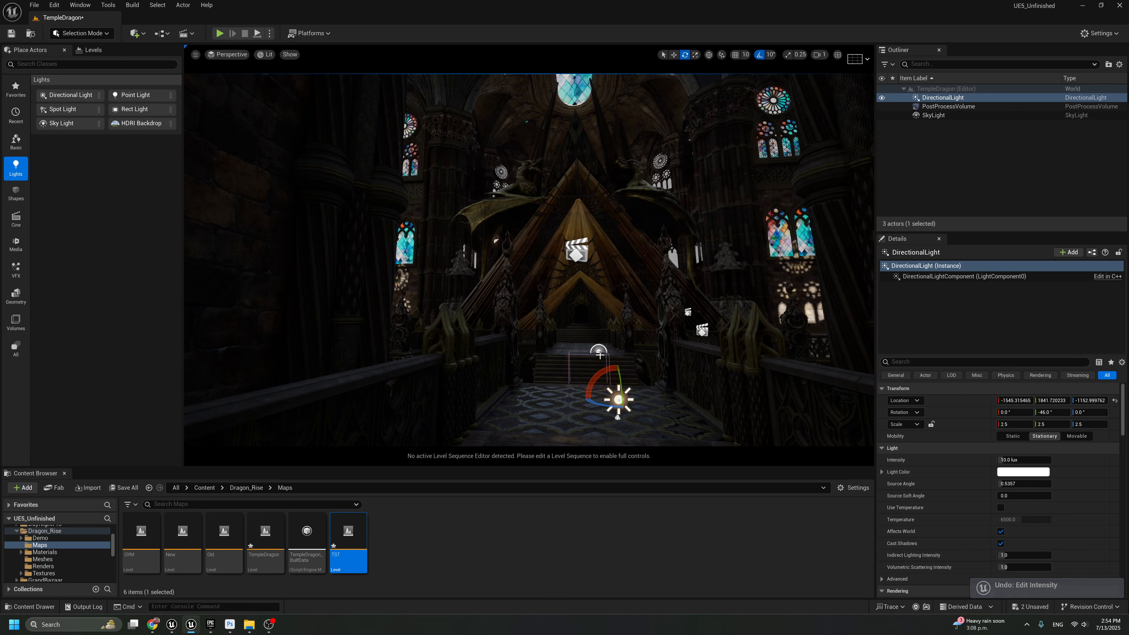
left_click_drag(601, 355, 598, 405)
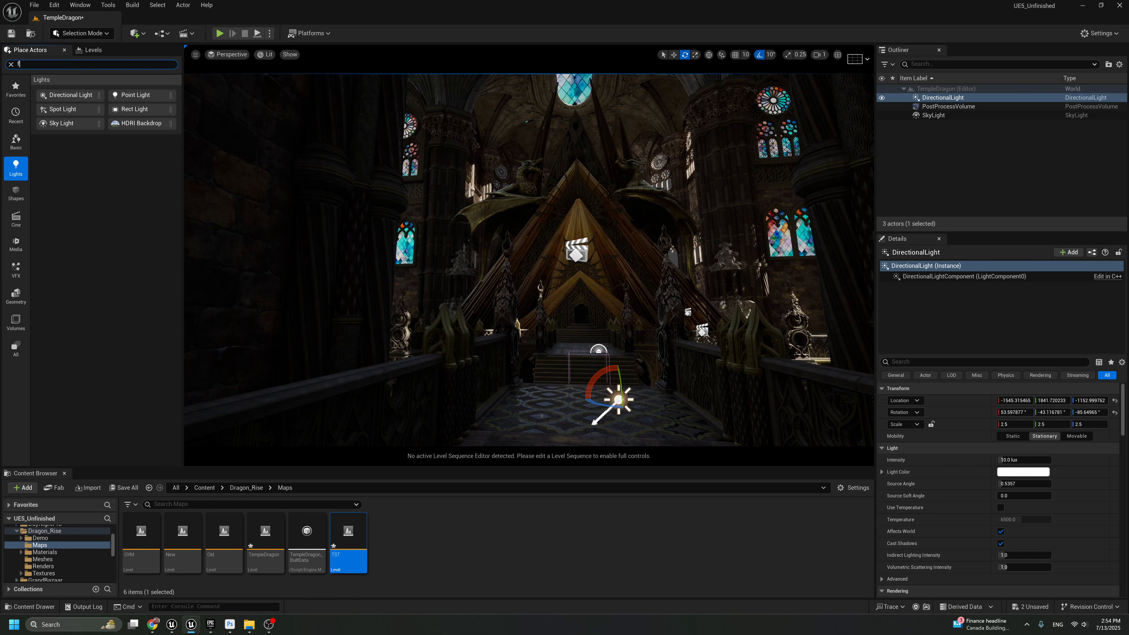
Place an Exponential Height Fog on the walkway beside the Directional Light and set its Fog Density to 0.1
left_click_drag(63, 87, 601, 409)
left_click(1018, 460)
type("0.1")
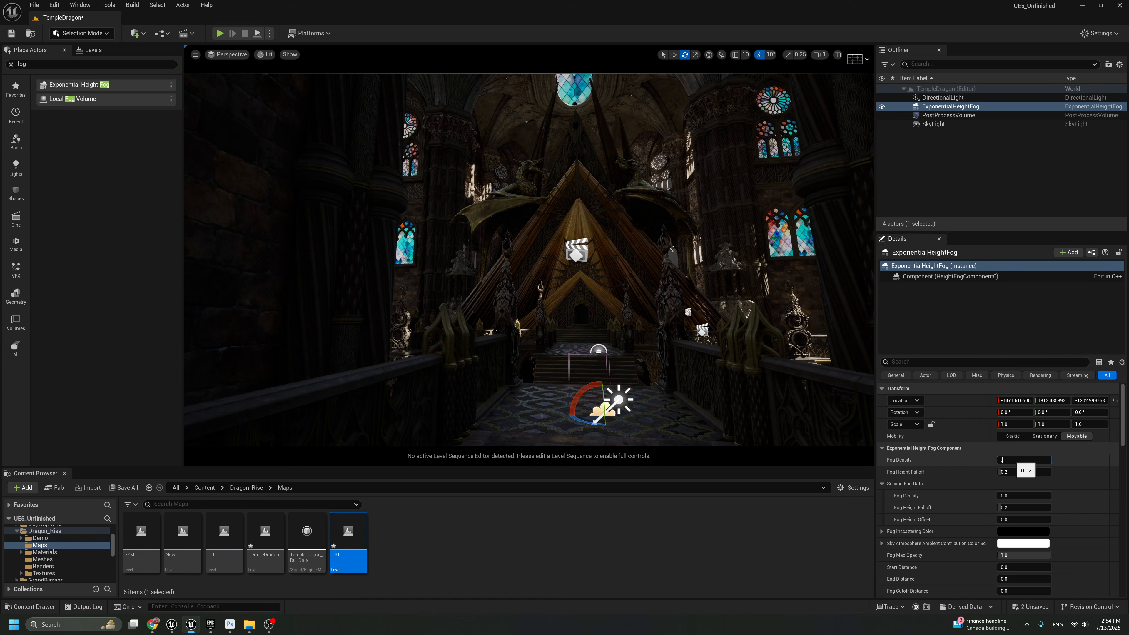
Enable Volumetric Fog on the ExponentialHeightFog and set its View Distance to 10000
scroll(981, 462, "down", 4)
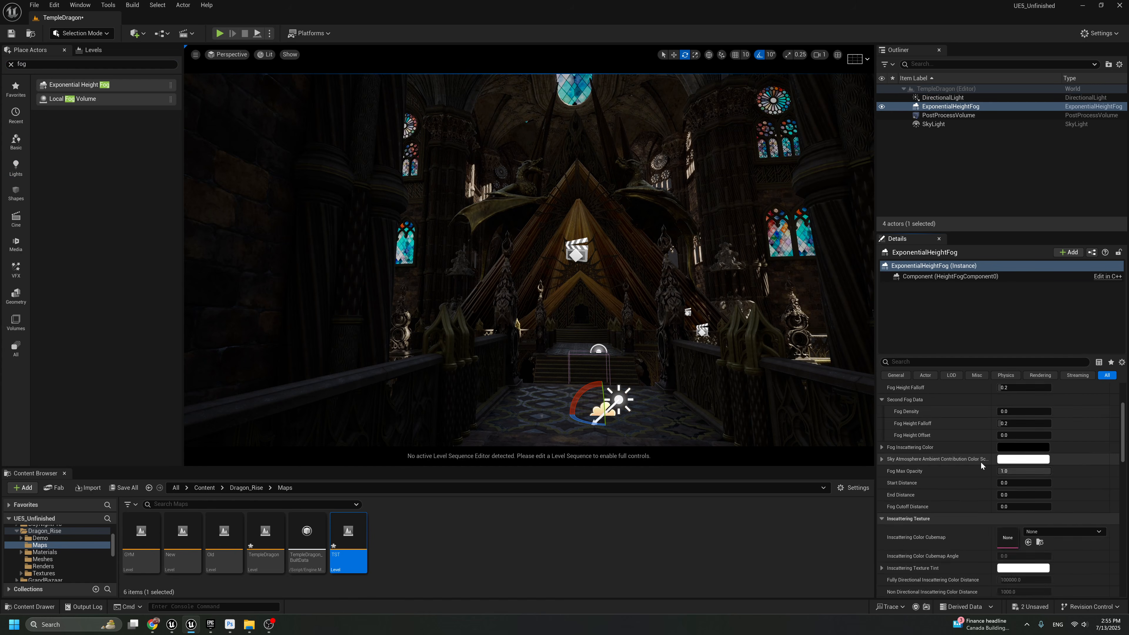
scroll(1018, 527, "down", 2)
left_click(1001, 452)
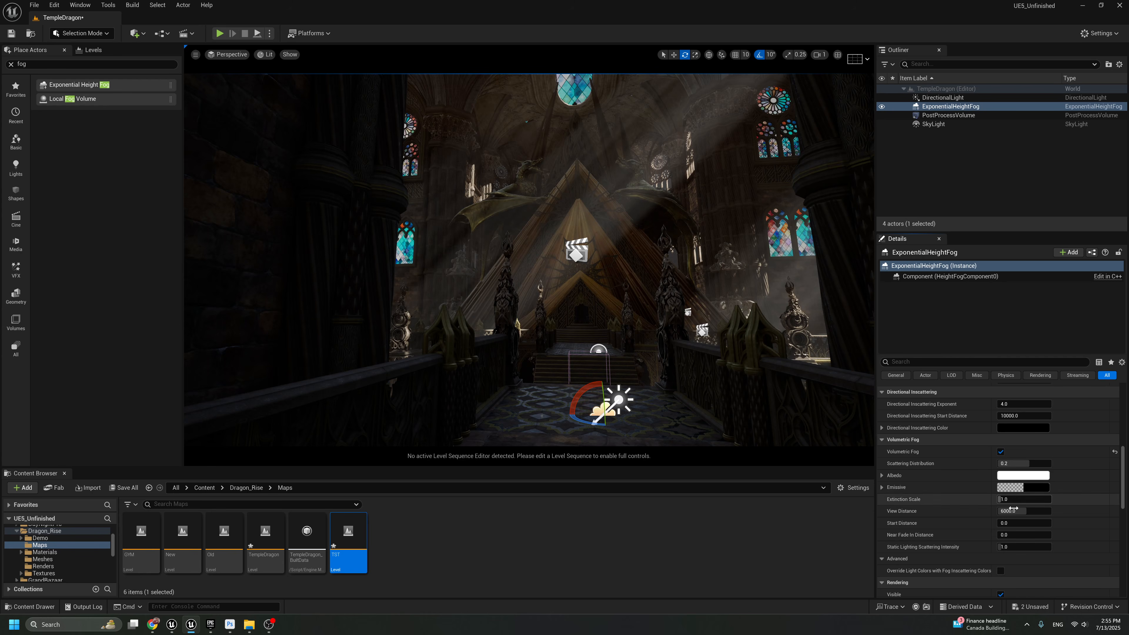
left_click(1018, 511)
type("10000")
key("Return")
Set the volumetric fog's Extinction Scale to 1.5
left_click(1016, 499)
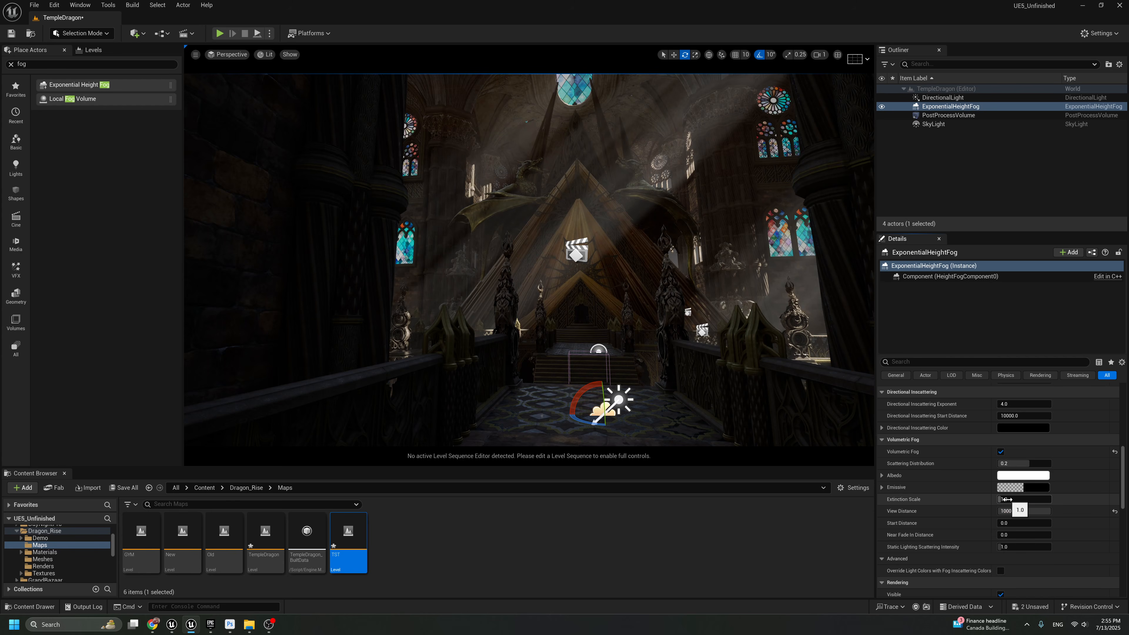
type("1.5")
key("Return")
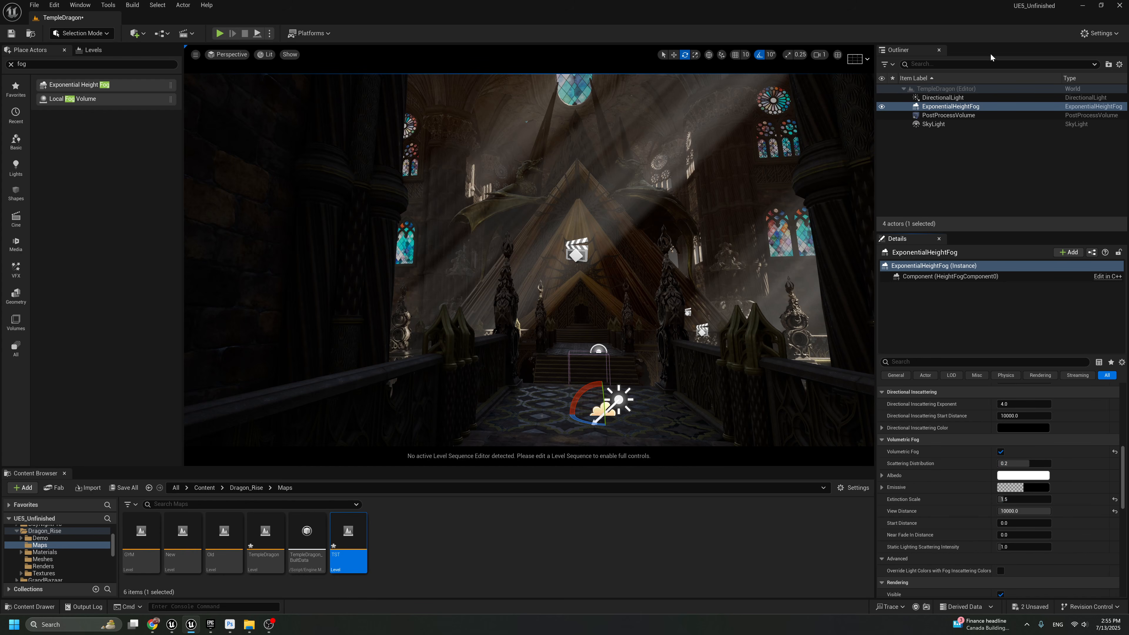
Rotate the Directional Light to about 54.5°, -33.1°, -86.2°, so the shafts fall across the pyramid and walkway
left_click(943, 98)
left_click_drag(597, 374, 627, 401)
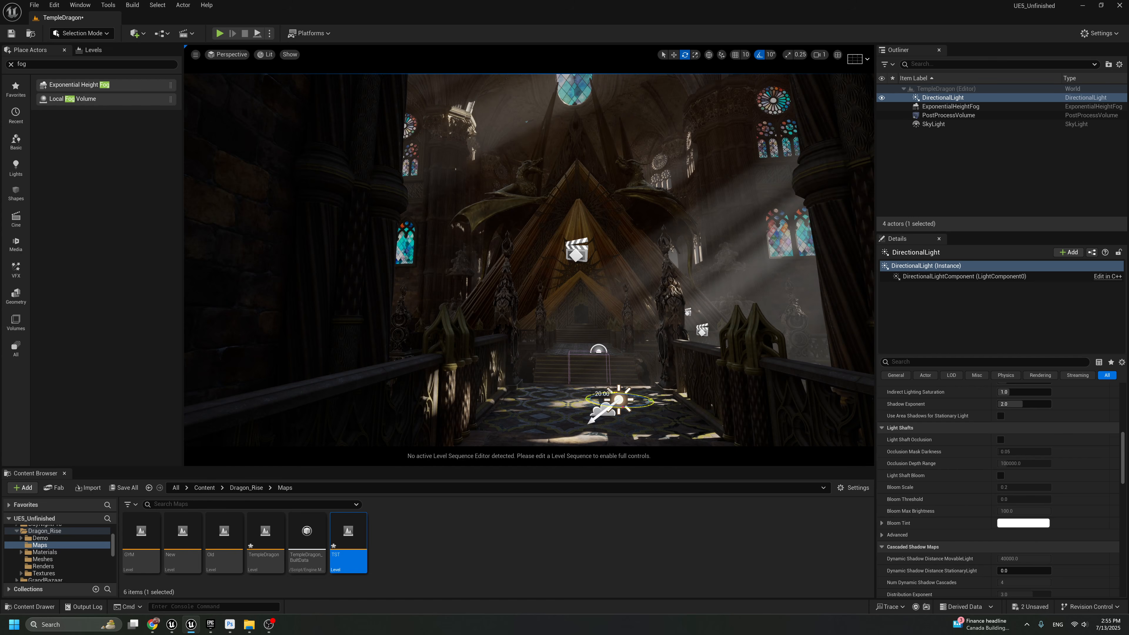
right_click_drag(627, 401, 625, 433)
scroll(966, 448, "up", 8)
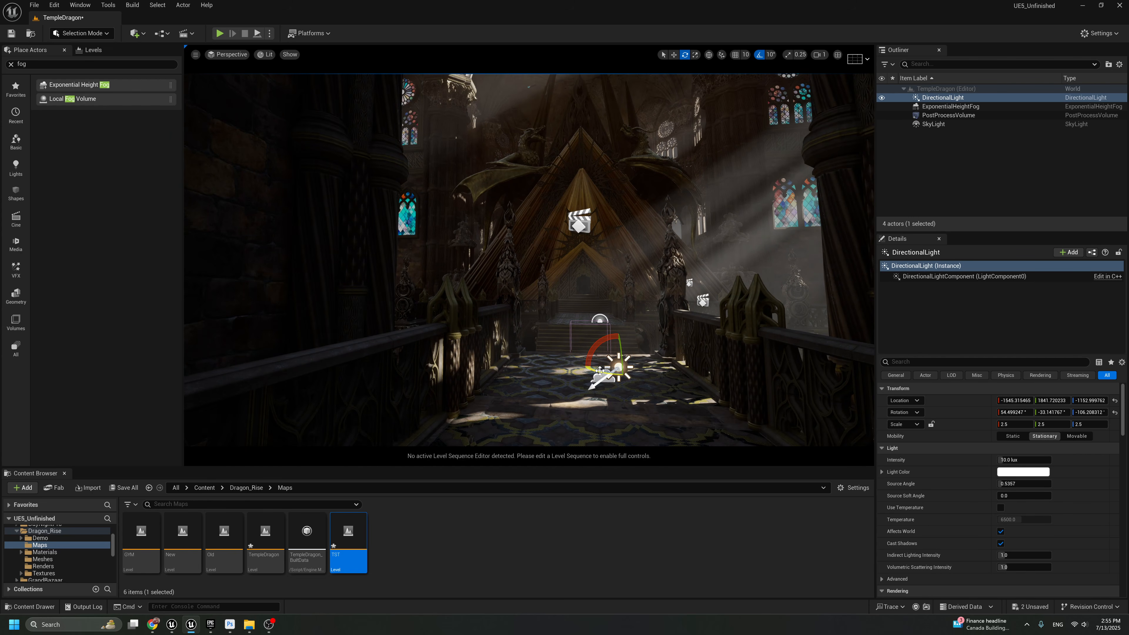
left_click_drag(600, 371, 623, 369)
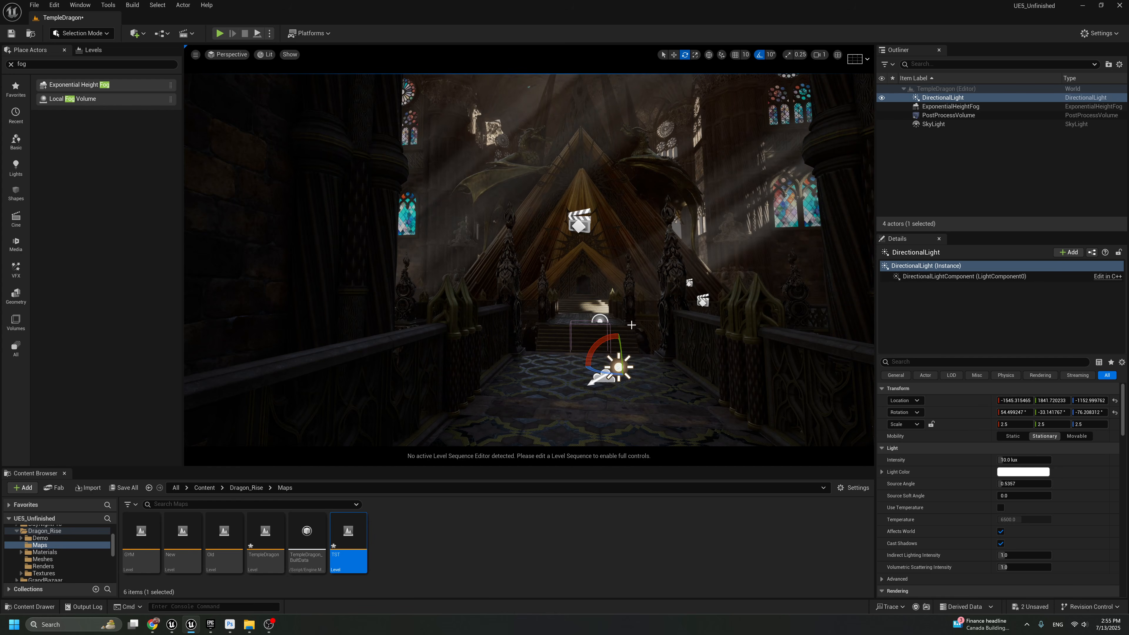
scroll(632, 325, "up", 2)
mouse_move(626, 363)
right_mouse_down()
mouse_move(626, 333)
mouse_move(626, 362)
right_mouse_up()
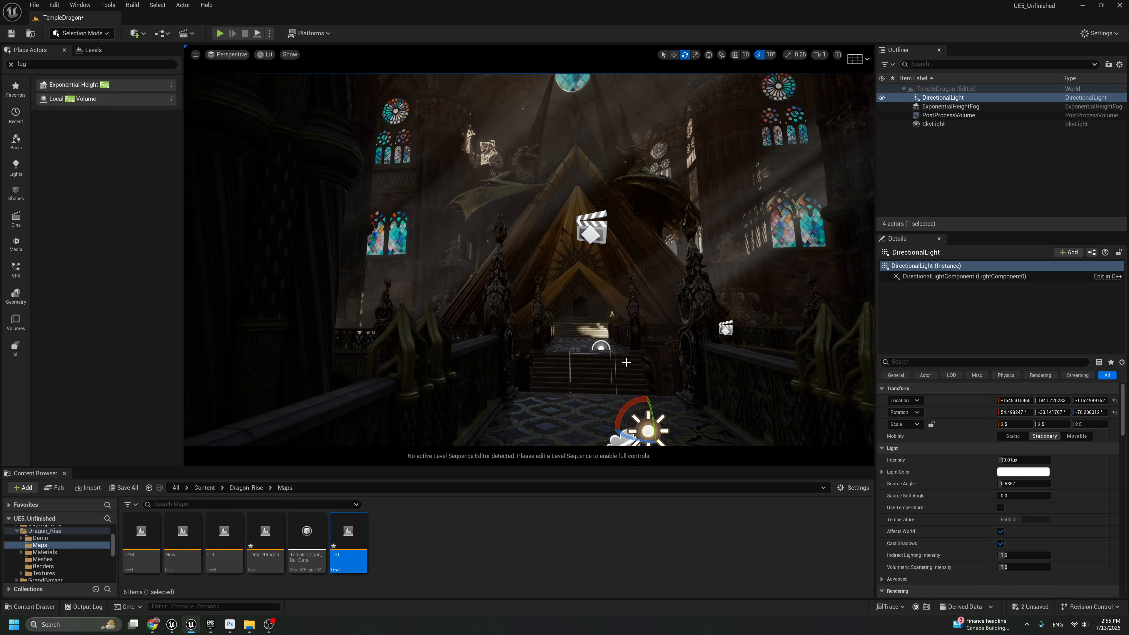
left_click_drag(627, 439, 621, 437)
right_click_drag(627, 438, 608, 255)
right_click_drag(588, 201, 589, 238)
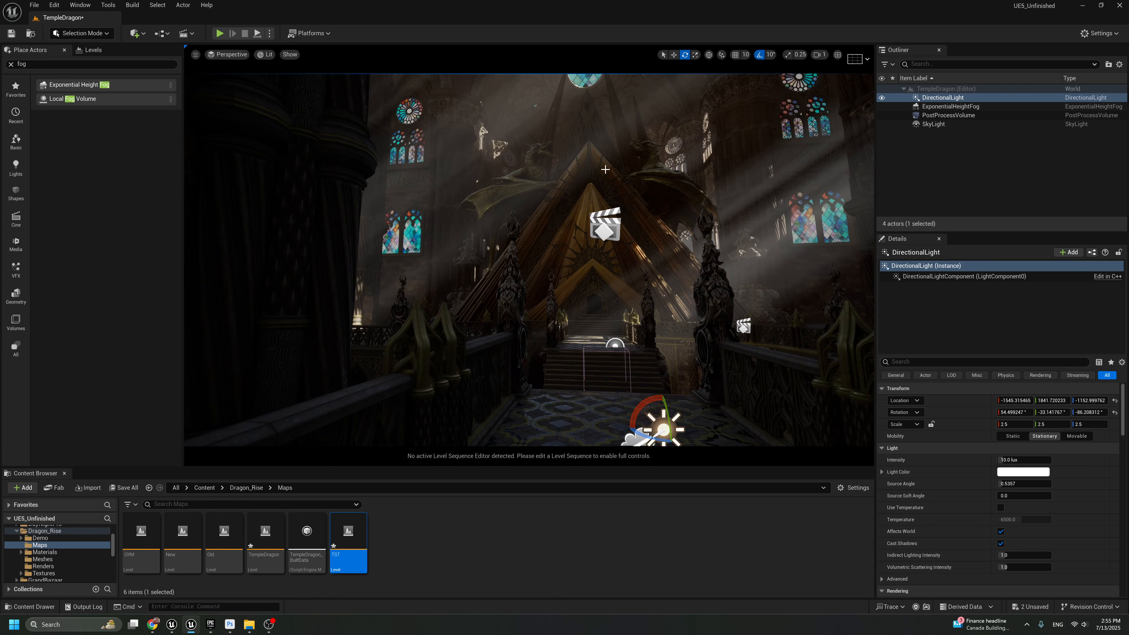
right_click_drag(605, 169, 616, 157)
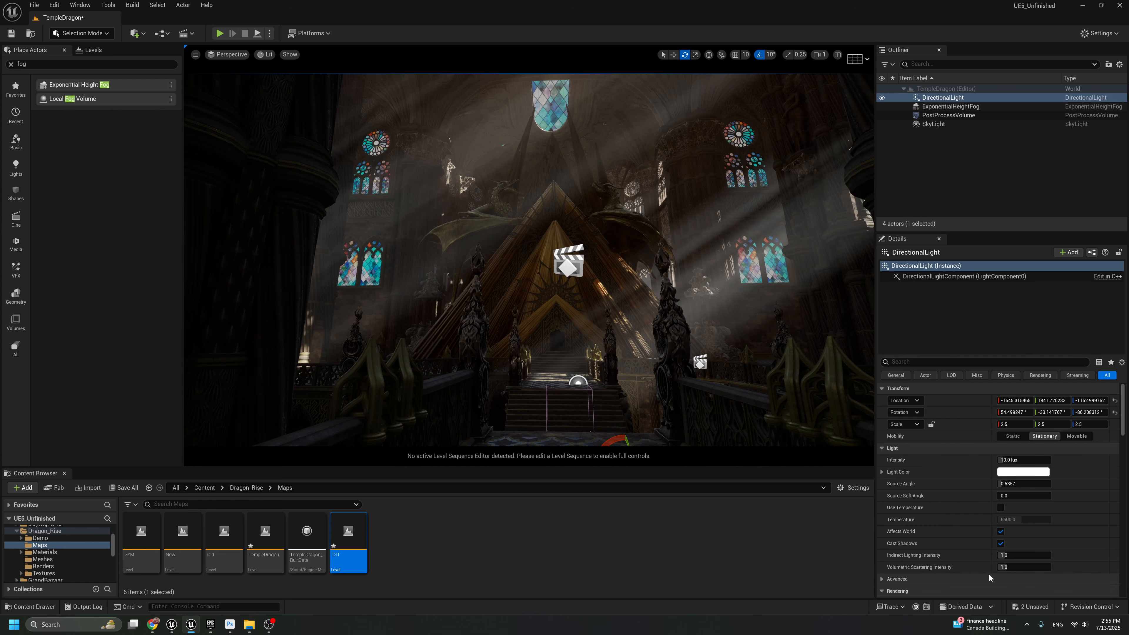
Try Indirect Lighting Intensity values of 5 and 3 on the Directional Light, and settle on 2
left_click(1025, 556)
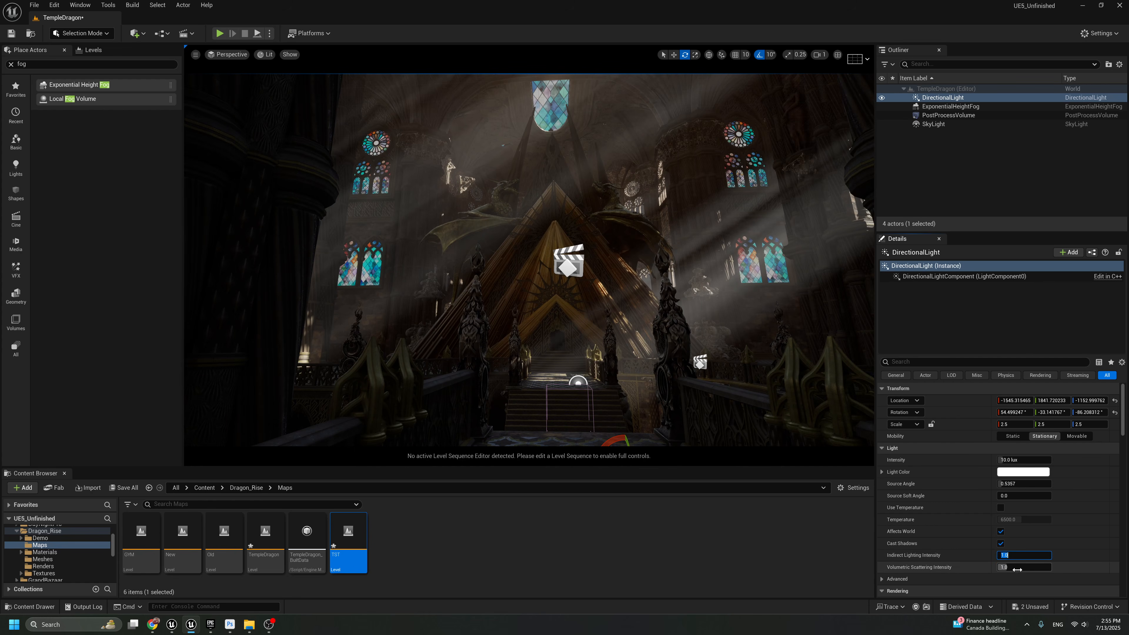
type("5")
key("Return")
type("3")
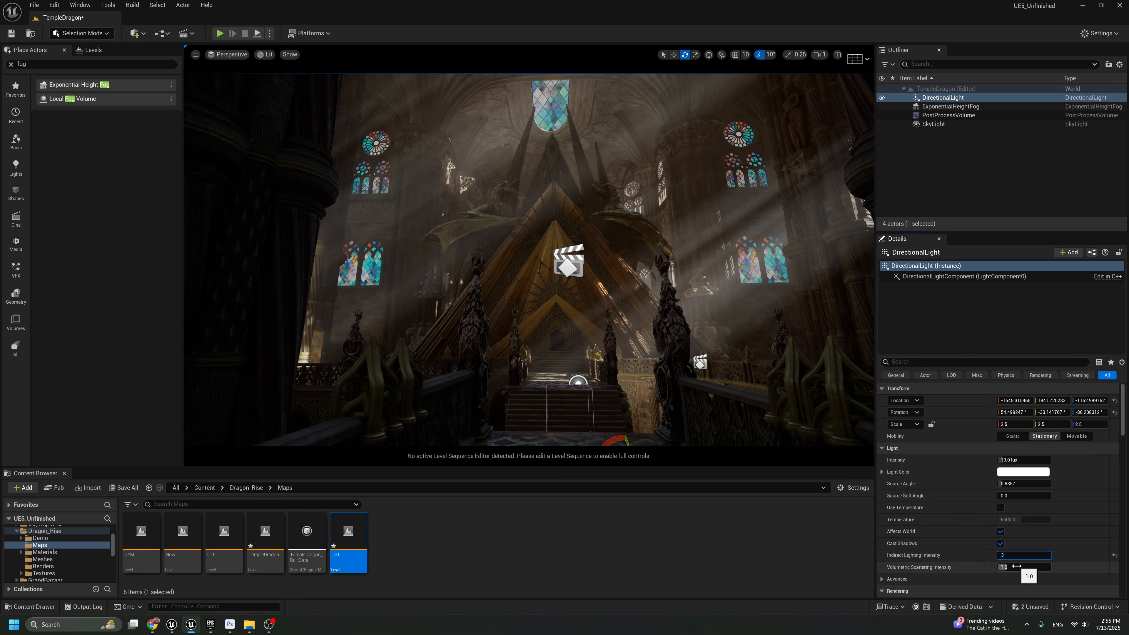
key("Return")
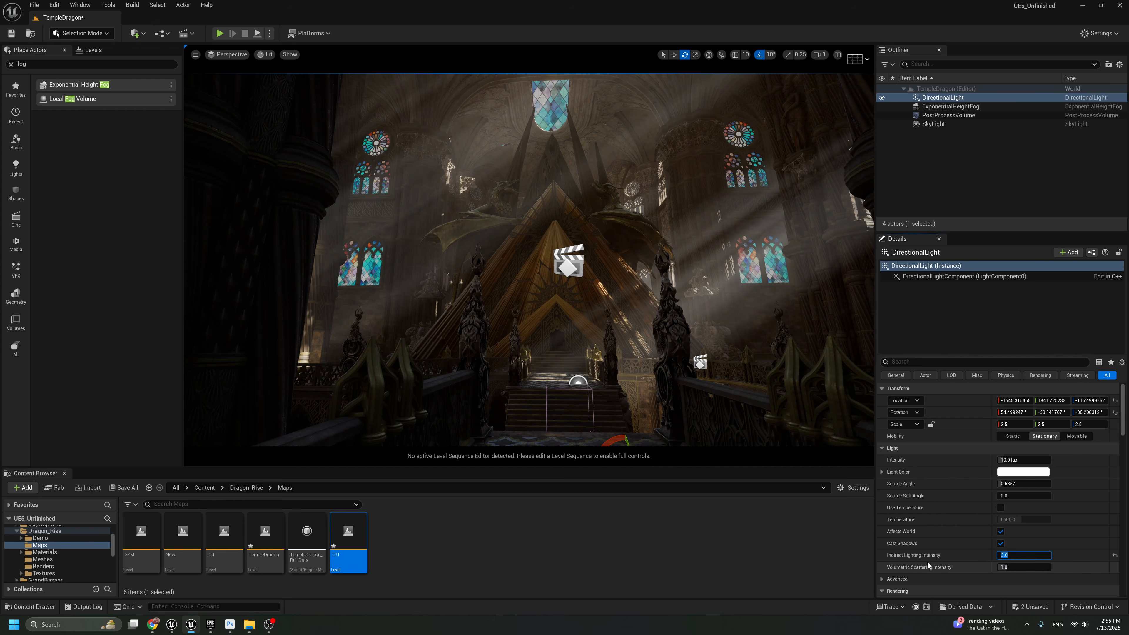
type("2")
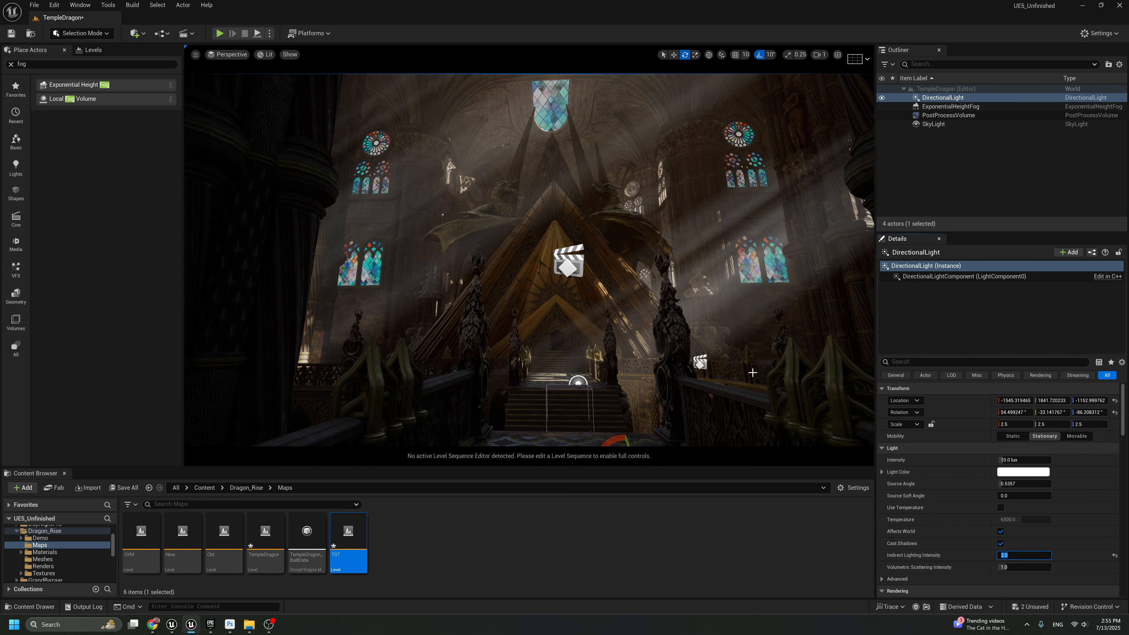
right_click_drag(753, 372, 748, 396)
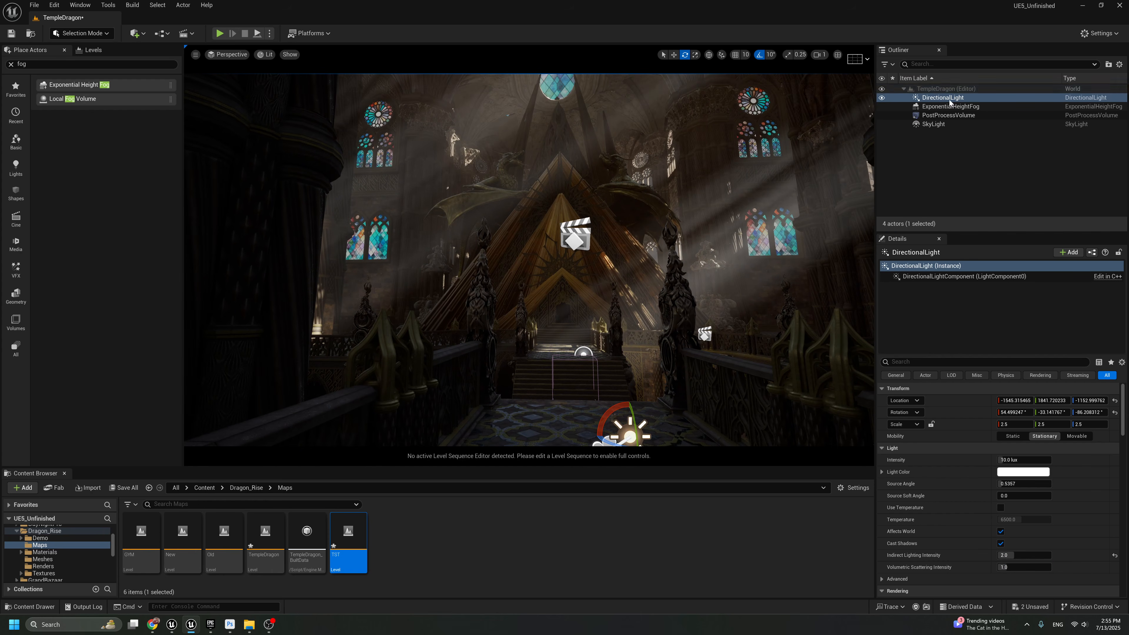
mouse_move(700, 243)
right_mouse_down()
mouse_move(698, 206)
mouse_move(695, 251)
mouse_move(710, 251)
mouse_move(693, 251)
right_mouse_up()
Compare the TST lighting with the Old and New sublevels by toggling their visibility, then show and select only TST
left_click(79, 51)
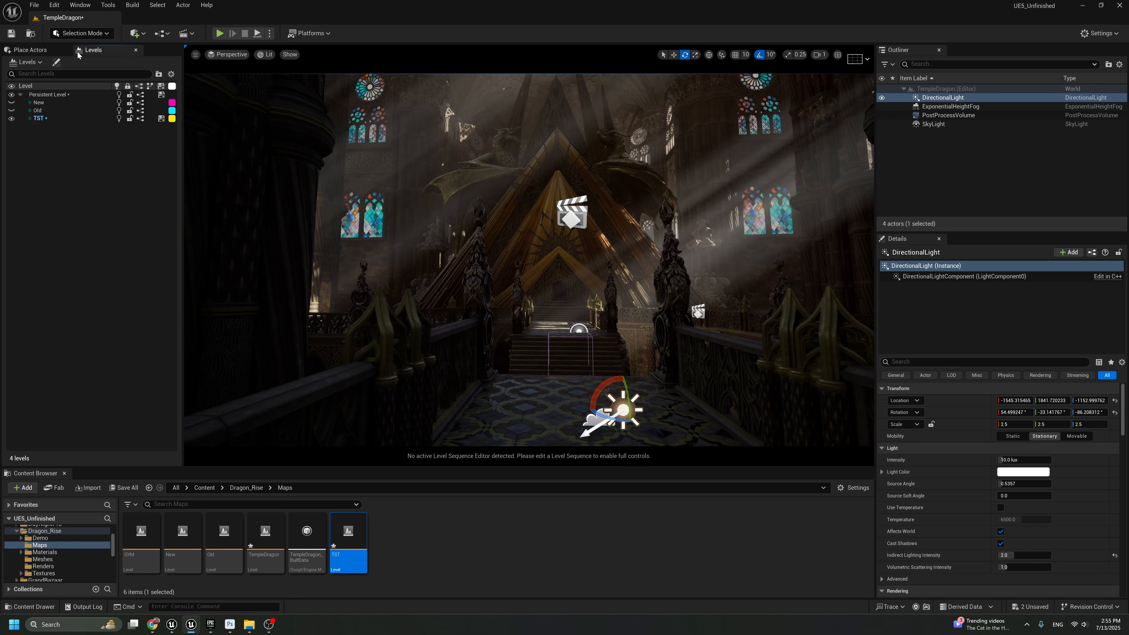
left_click(12, 118)
left_click(12, 111)
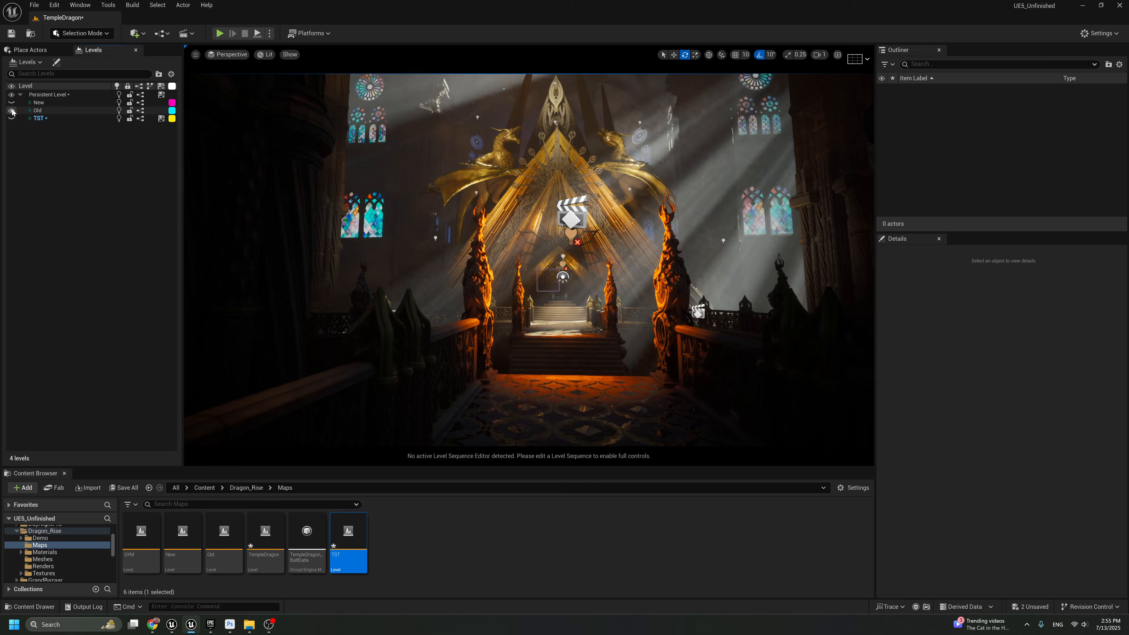
left_click(12, 111)
left_click(11, 103)
left_click(11, 103)
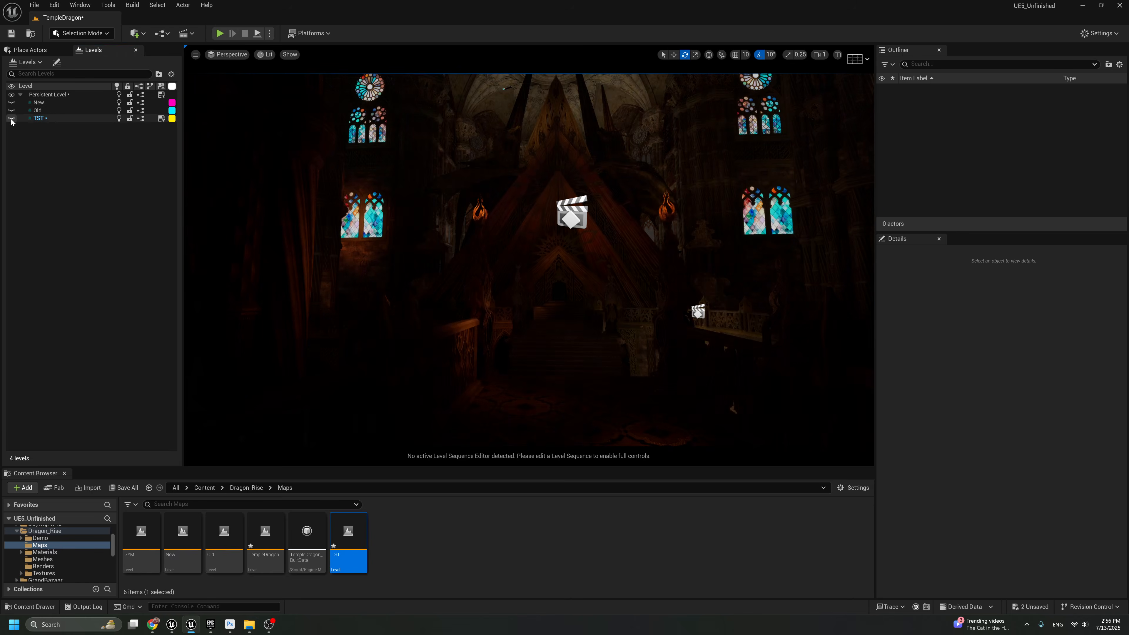
left_click(11, 118)
left_click(40, 119)
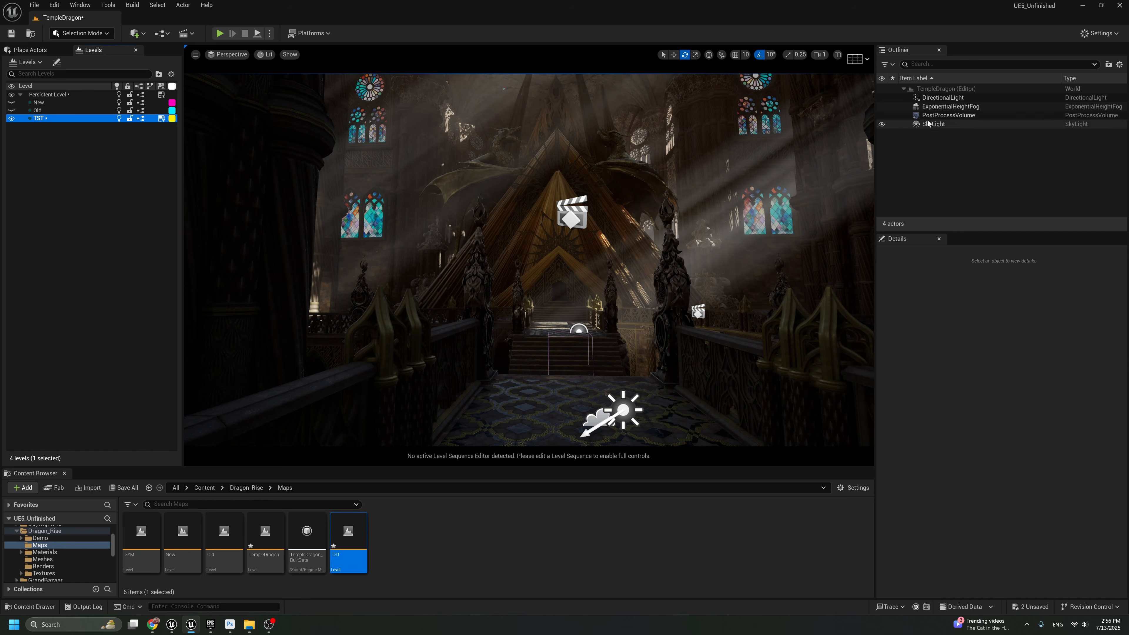
Enable Temp and Tint in the PostProcessVolume's color grading, setting Temp to about 5348 and lowering Tint slightly below zero
left_click(942, 115)
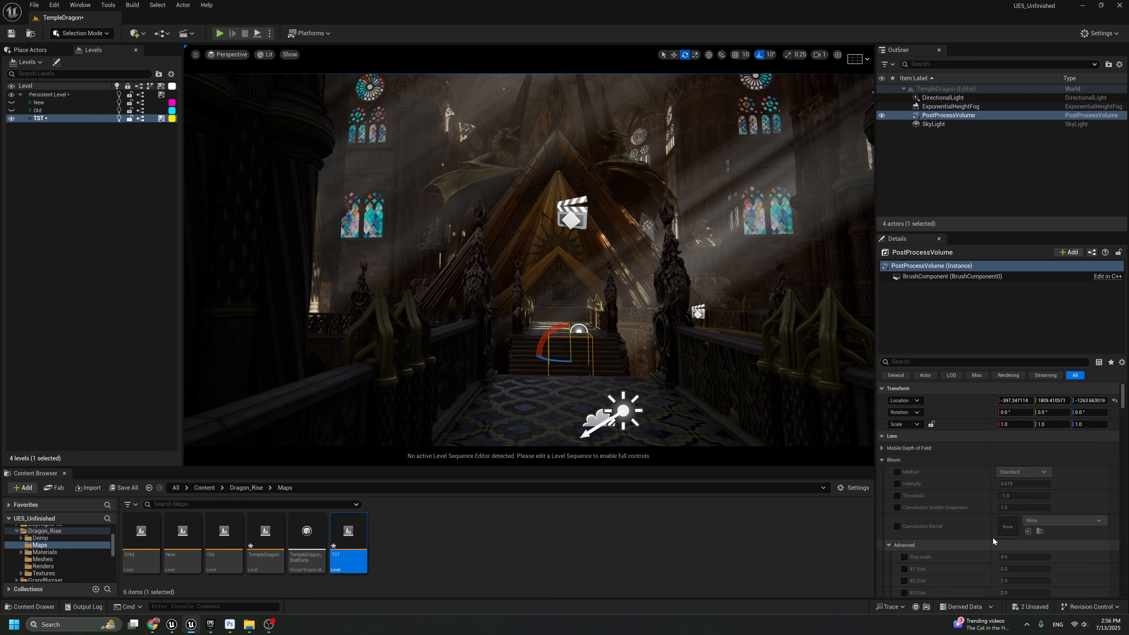
left_click(882, 460)
left_click(883, 471)
scroll(909, 498, "down", 15)
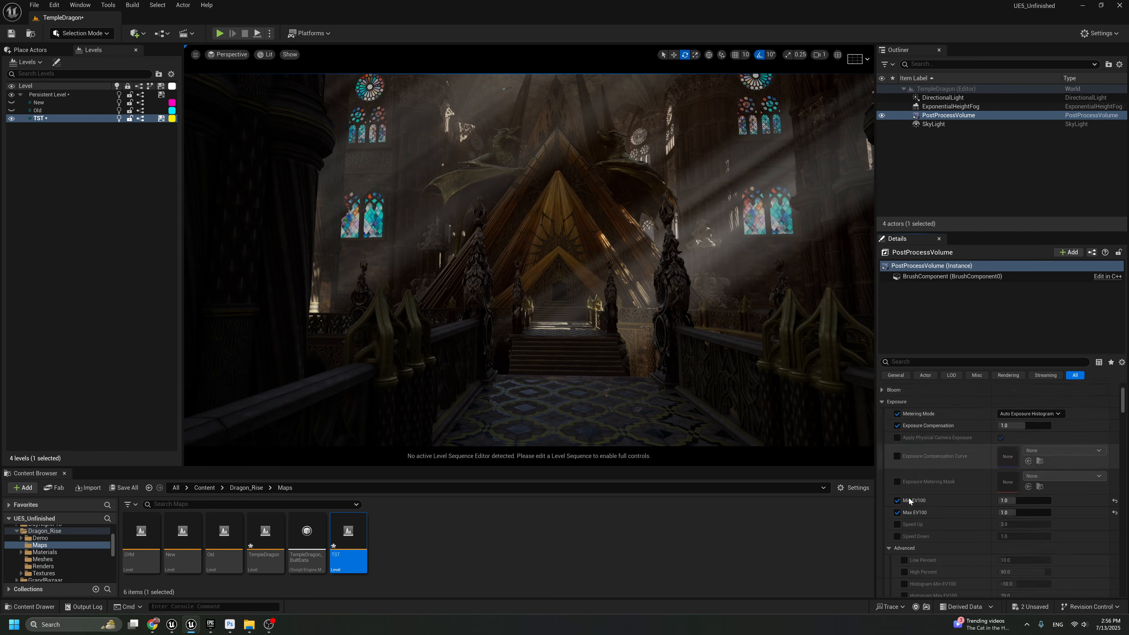
scroll(974, 552, "down", 5)
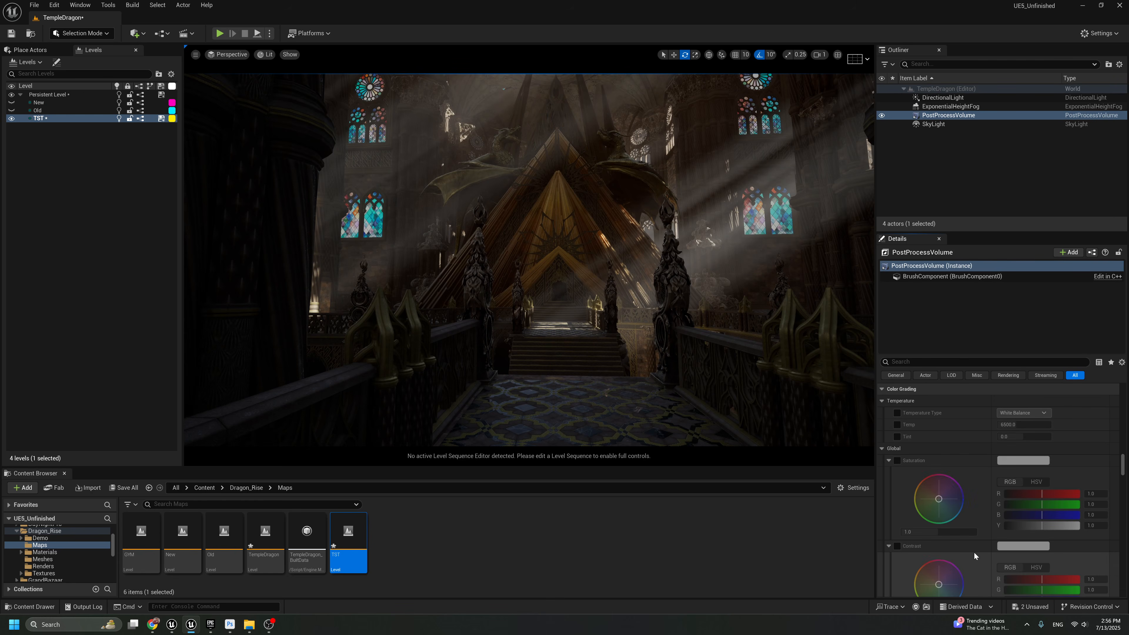
scroll(935, 502, "up", 1)
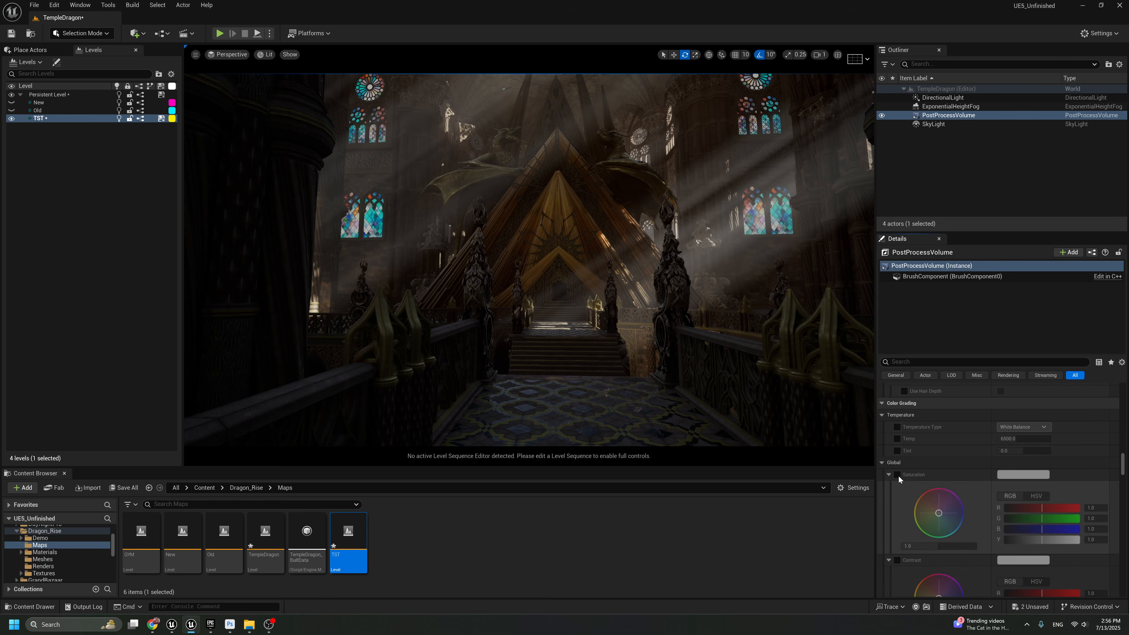
left_click(897, 439)
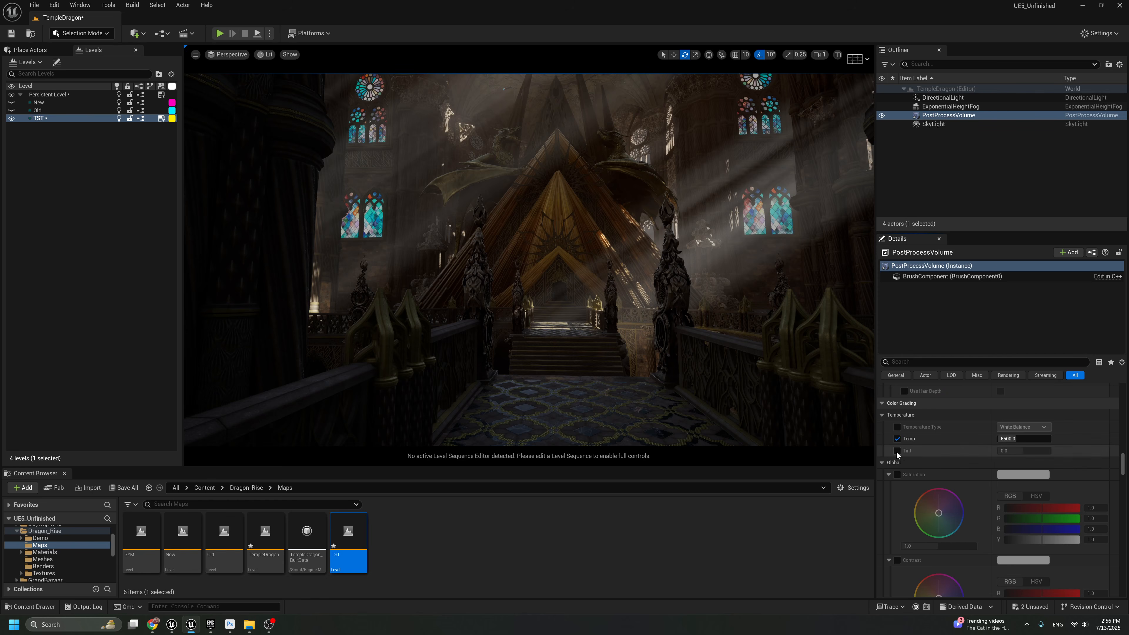
left_click(897, 450)
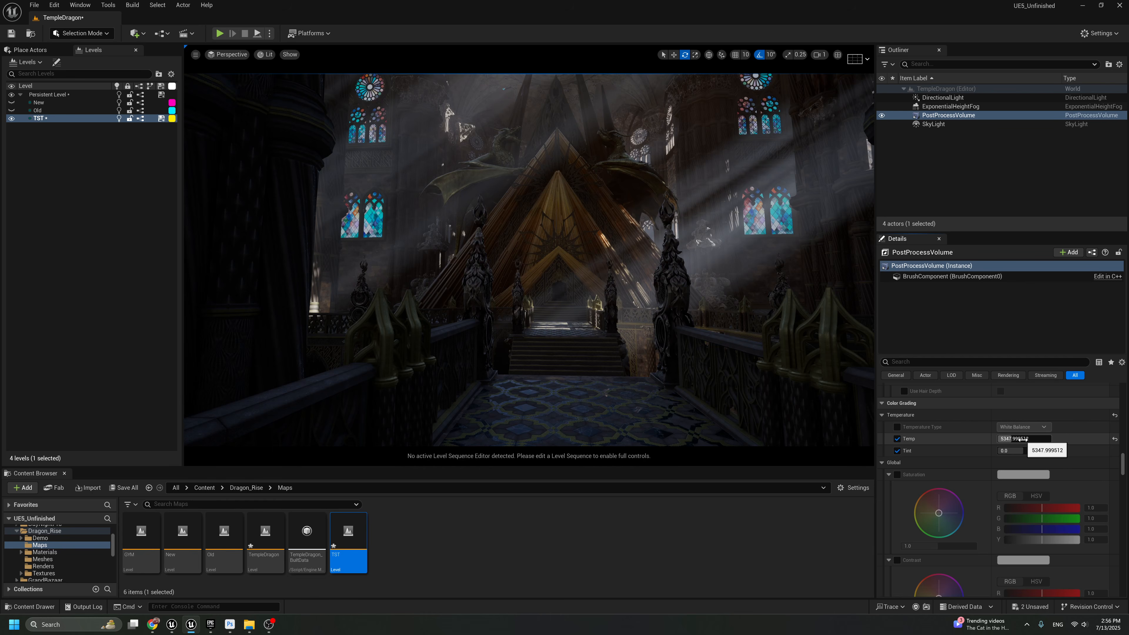
left_click_drag(1013, 452, 1013, 452)
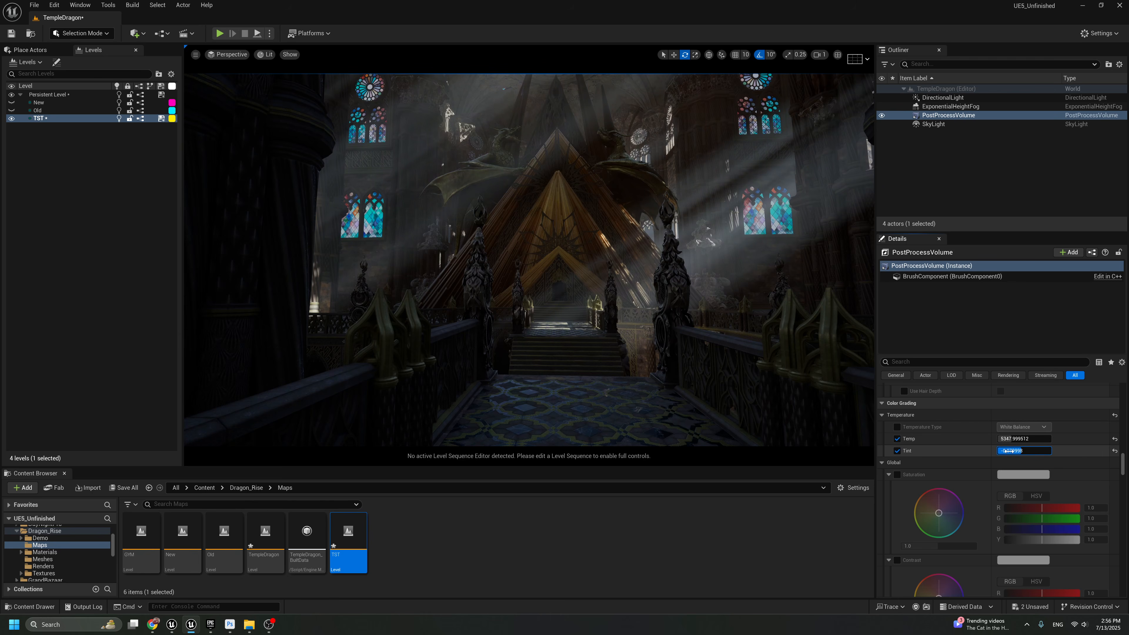
left_click_drag(1013, 451, 955, 453)
Enable the PostProcessVolume's global Contrast and raise it to about 1.08
scroll(932, 469, "down", 3)
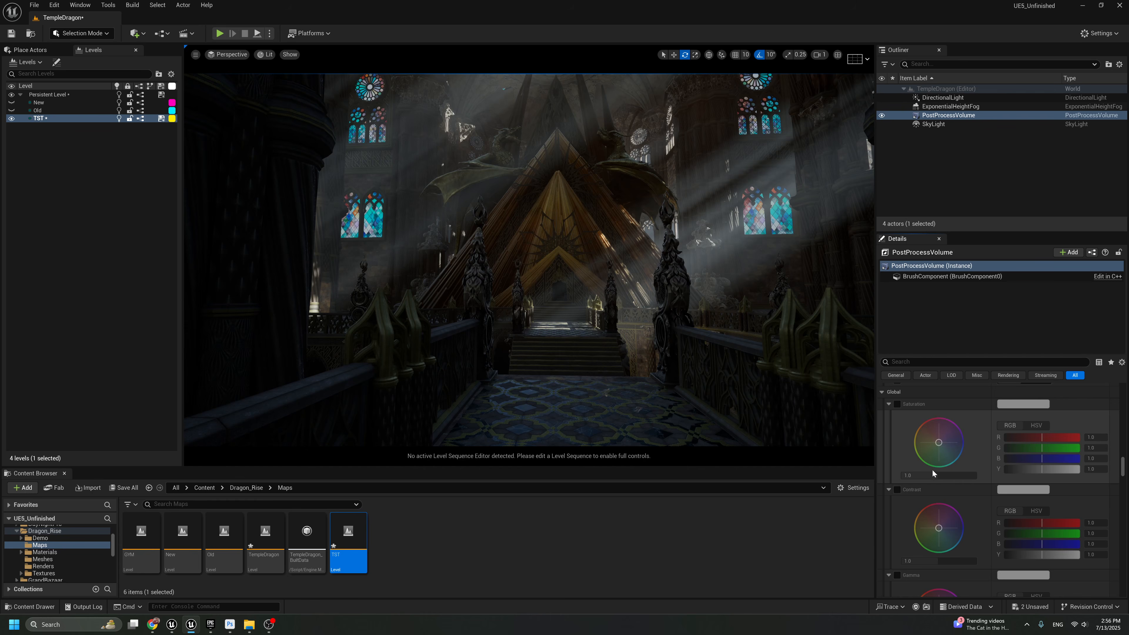
left_click(897, 489)
scroll(911, 534, "down", 1)
left_click_drag(912, 548, 916, 547)
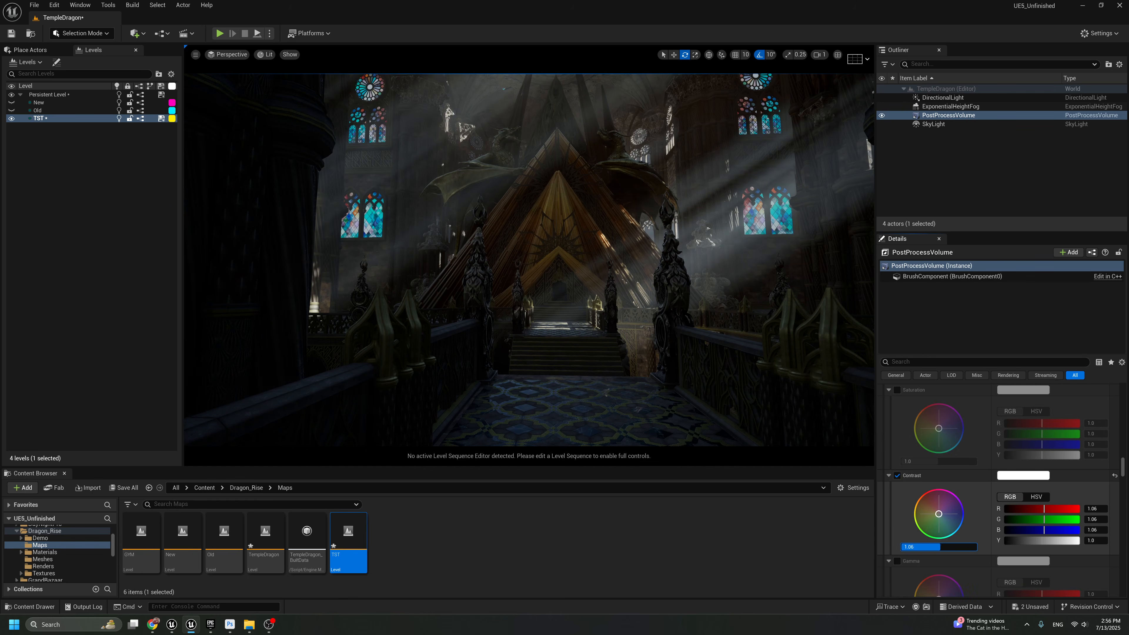
Shift the PostProcessVolume's global Gain toward blue, with red about 0.80 and green about 0.82, and check the scene full-screen
scroll(934, 524, "down", 10)
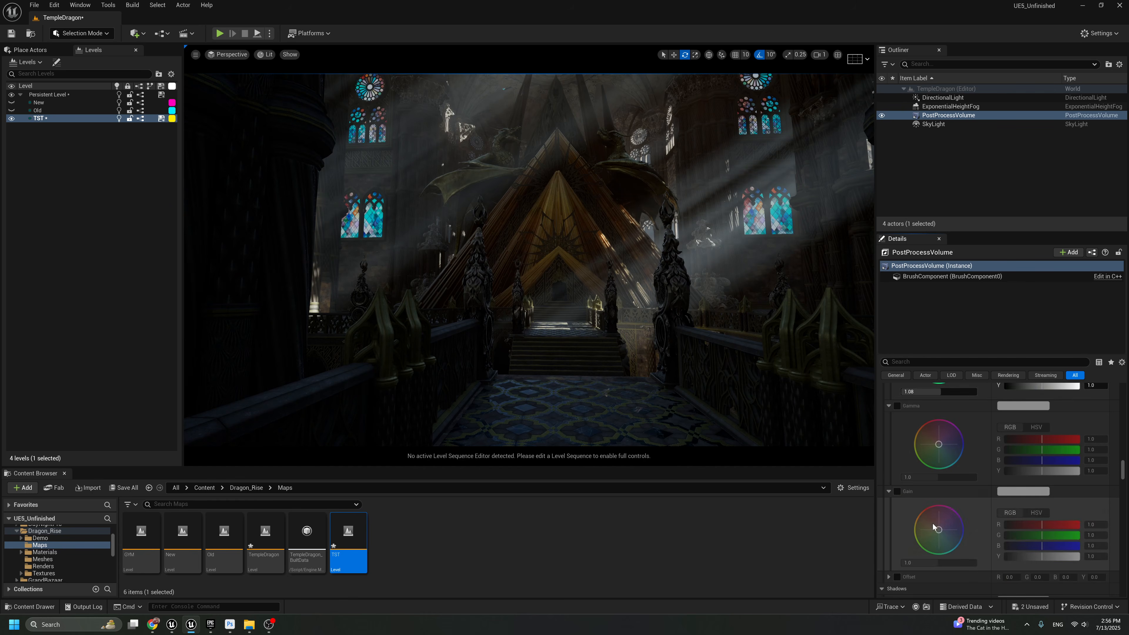
scroll(915, 479, "down", 10)
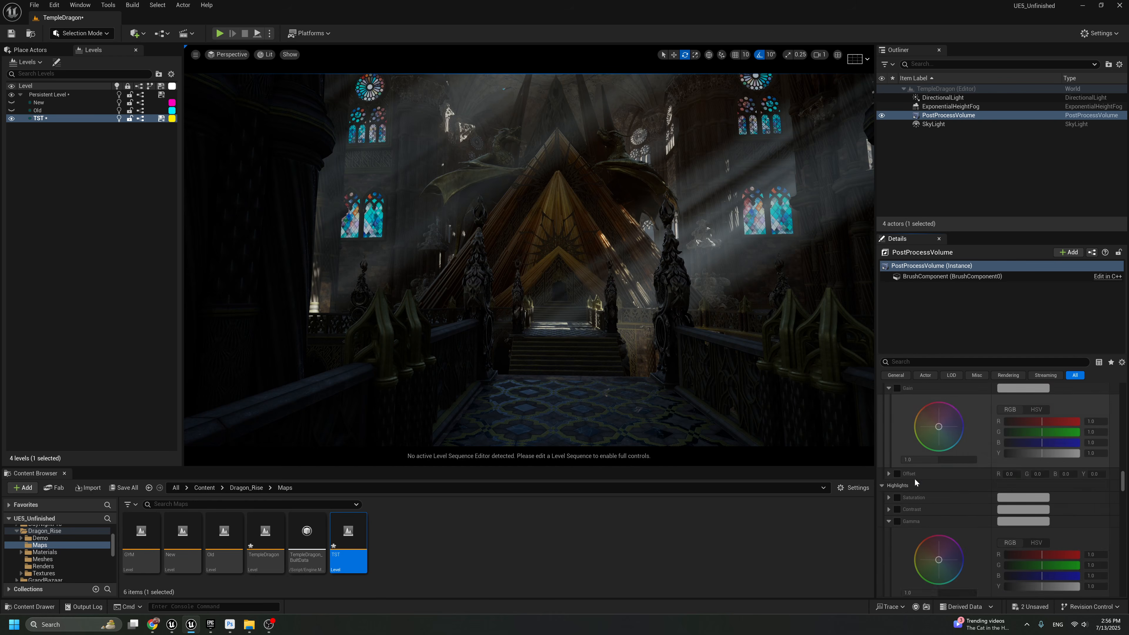
scroll(912, 490, "up", 3)
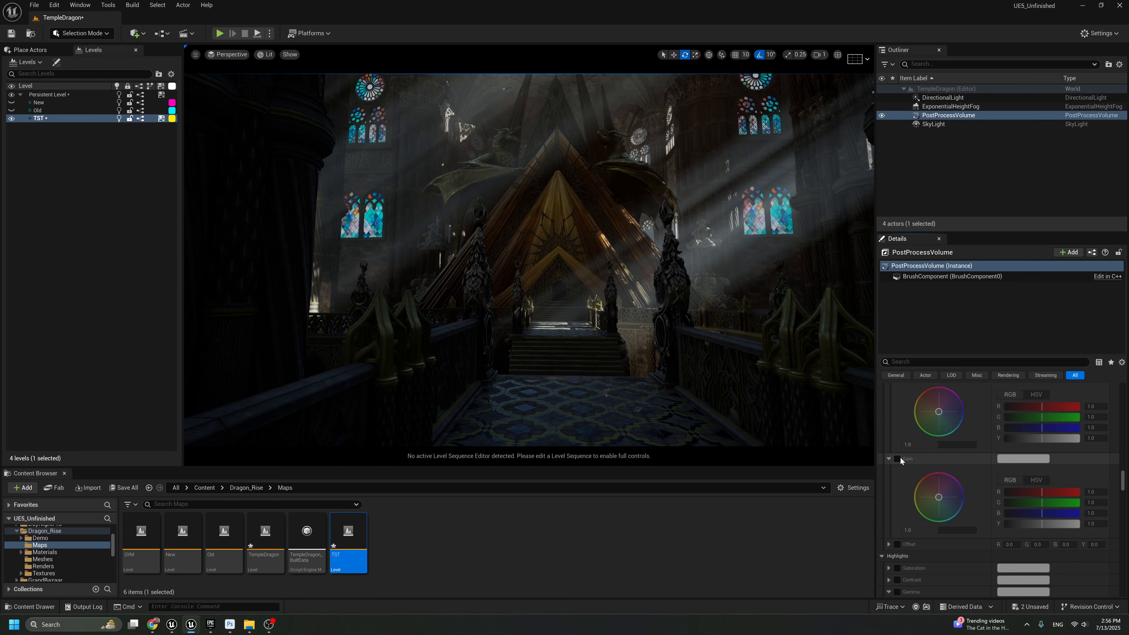
left_click_drag(939, 497, 952, 501)
right_click_drag(720, 311, 749, 291)
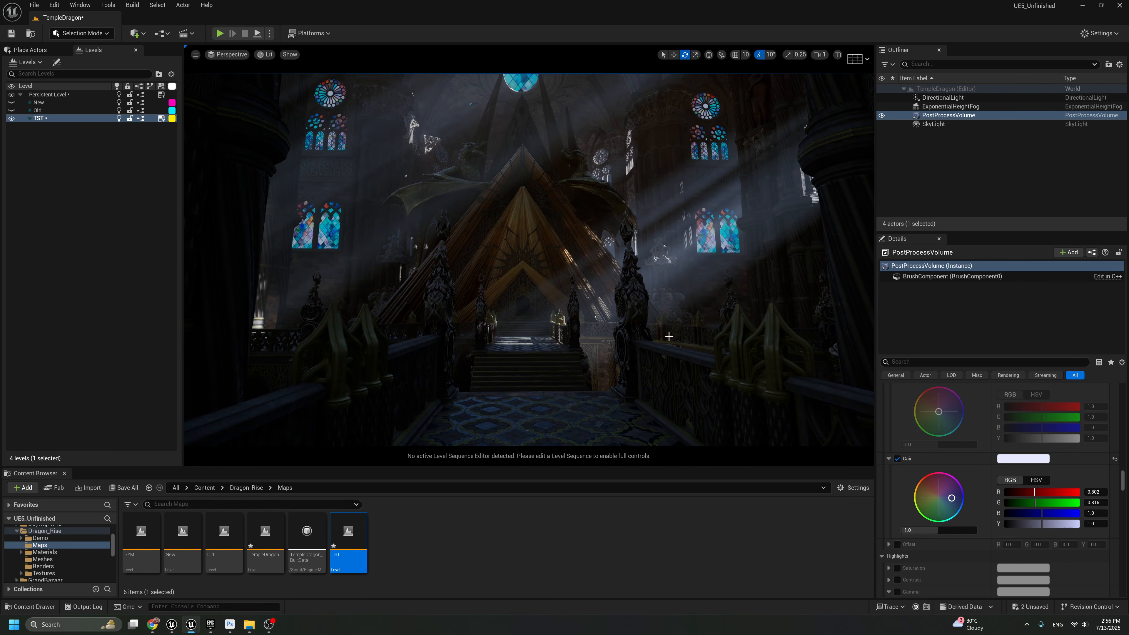
mouse_move(631, 297)
right_mouse_down()
mouse_move(595, 298)
mouse_move(631, 296)
right_mouse_up()
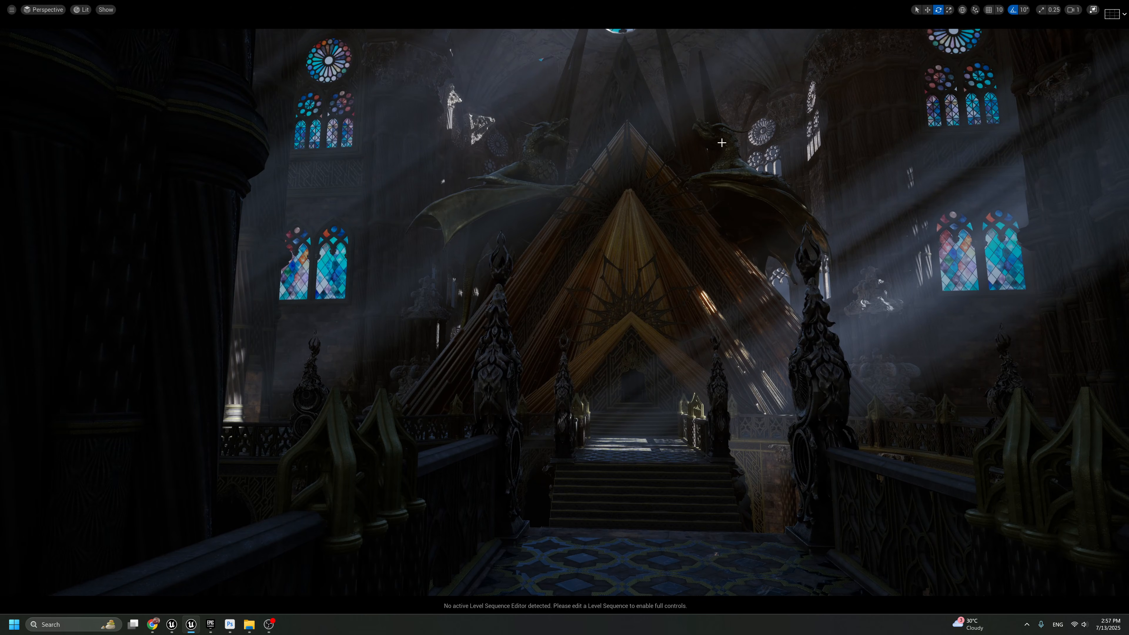
right_click_drag(674, 52, 670, 64)
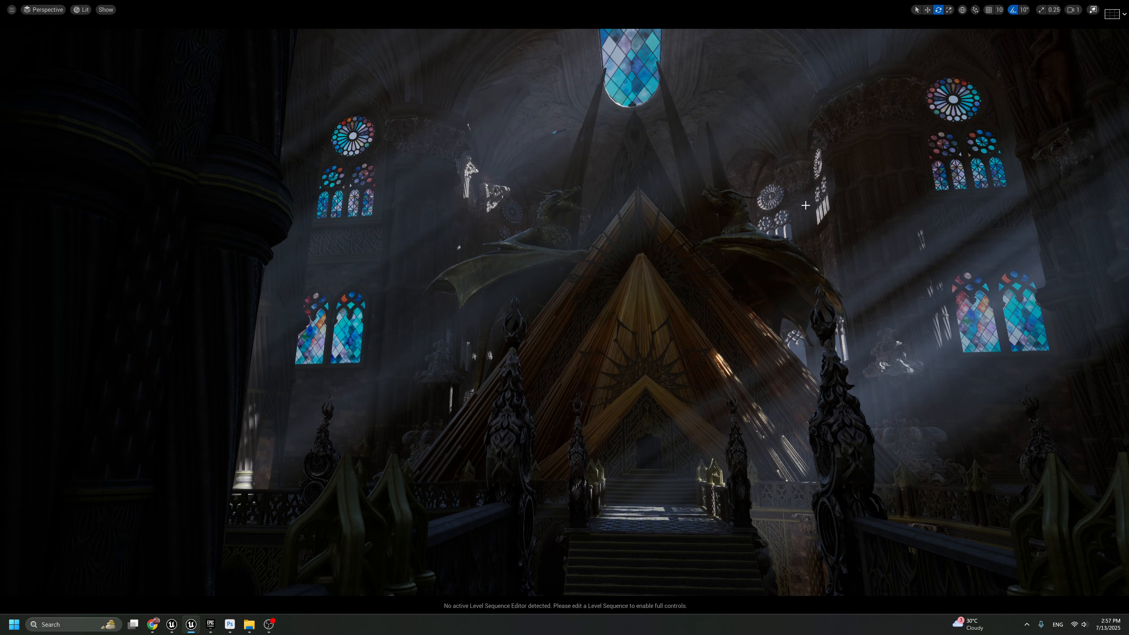
key("F11")
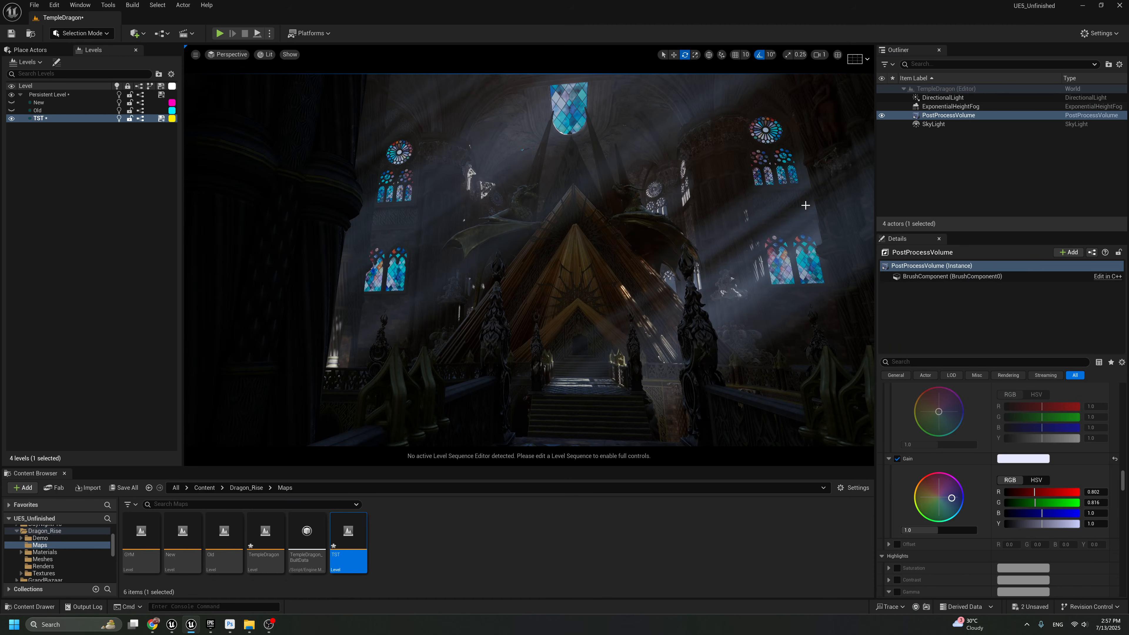
Place a Spot Light high in the hall, between the pyramid's peak and the round stained-glass window
left_click(31, 50)
left_click(16, 171)
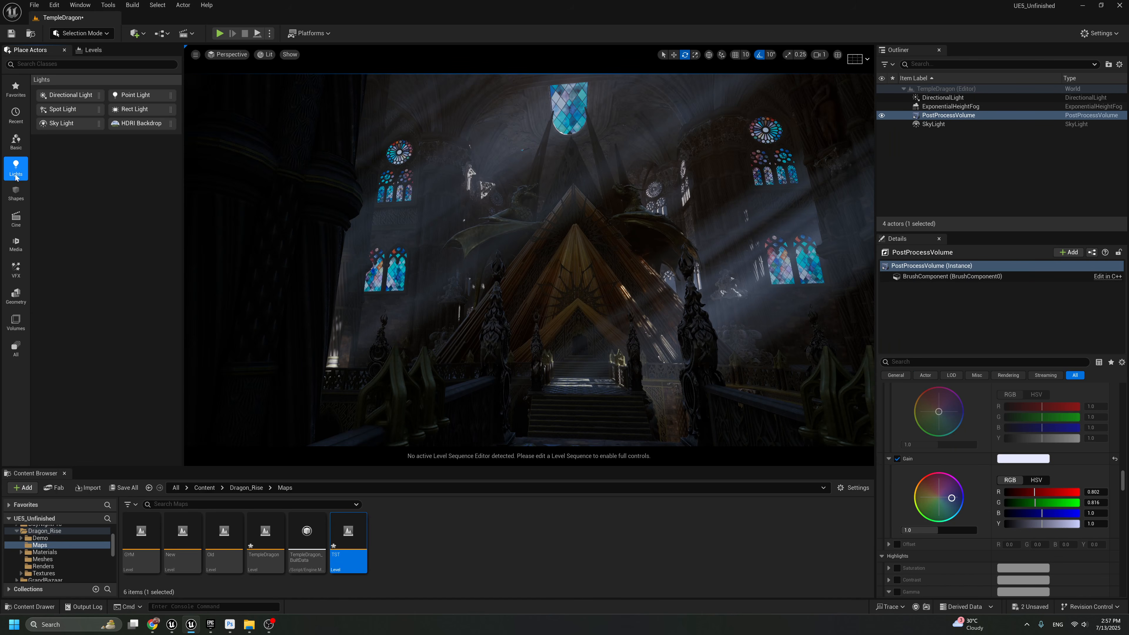
left_click_drag(63, 112, 663, 172)
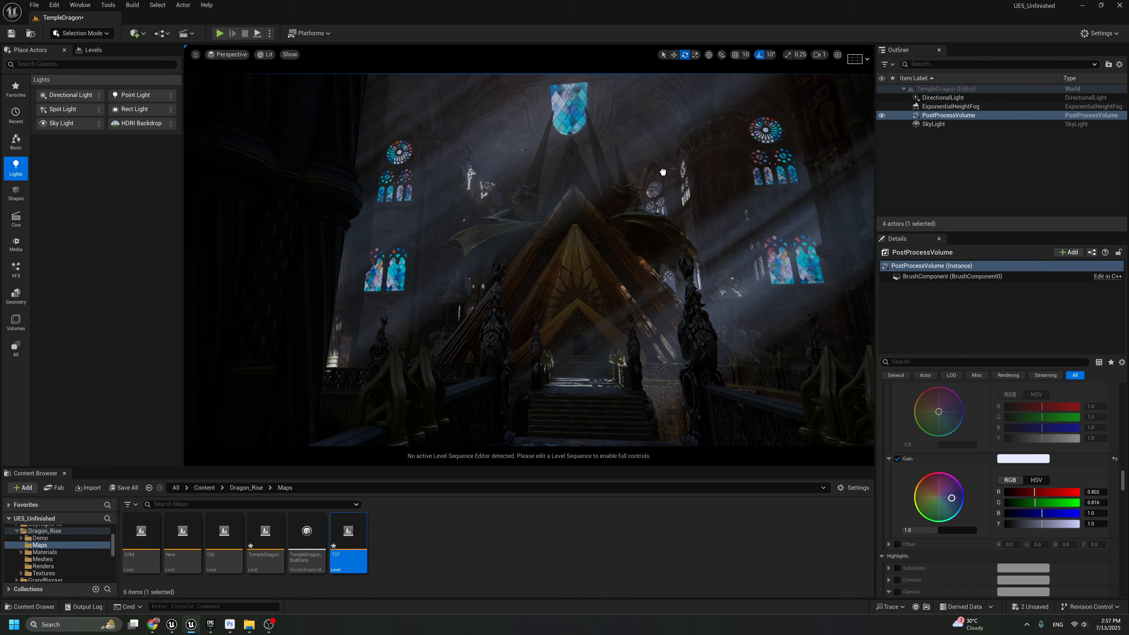
left_click_drag(653, 217, 703, 169)
key("w")
Set the Spot Light's Intensity to 100 cd
left_click_drag(1122, 559, 1122, 387)
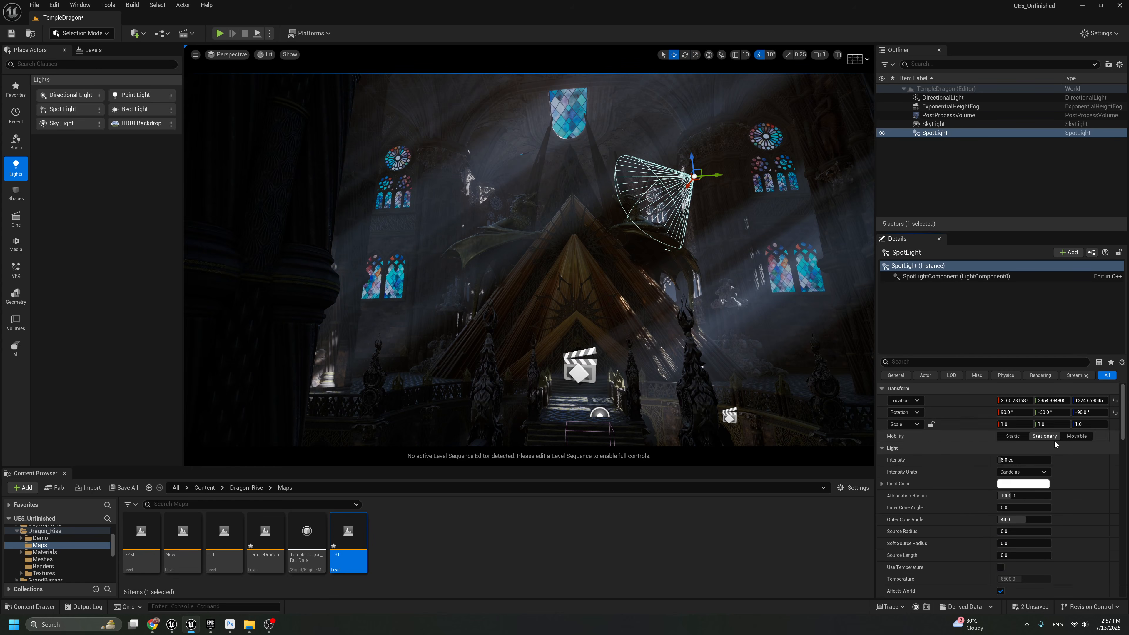
left_click(1023, 460)
type("100")
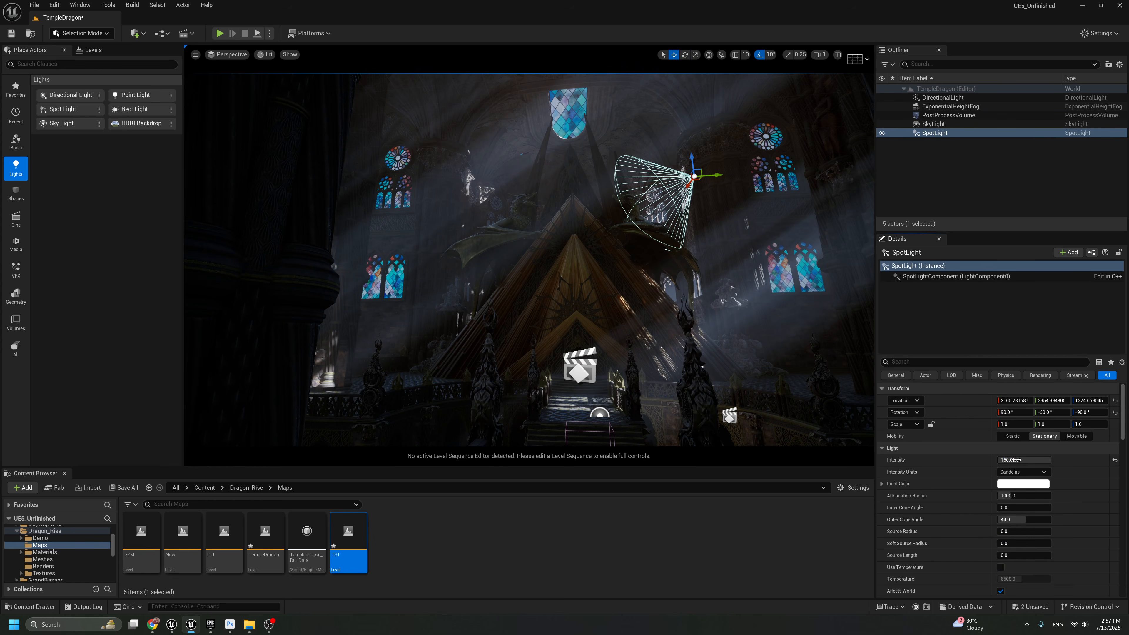
type("0")
Set the Spot Light's Intensity to 1000 cd, Attenuation Radius to about 1660 and Inner Cone Angle to about 20.8
key("Return")
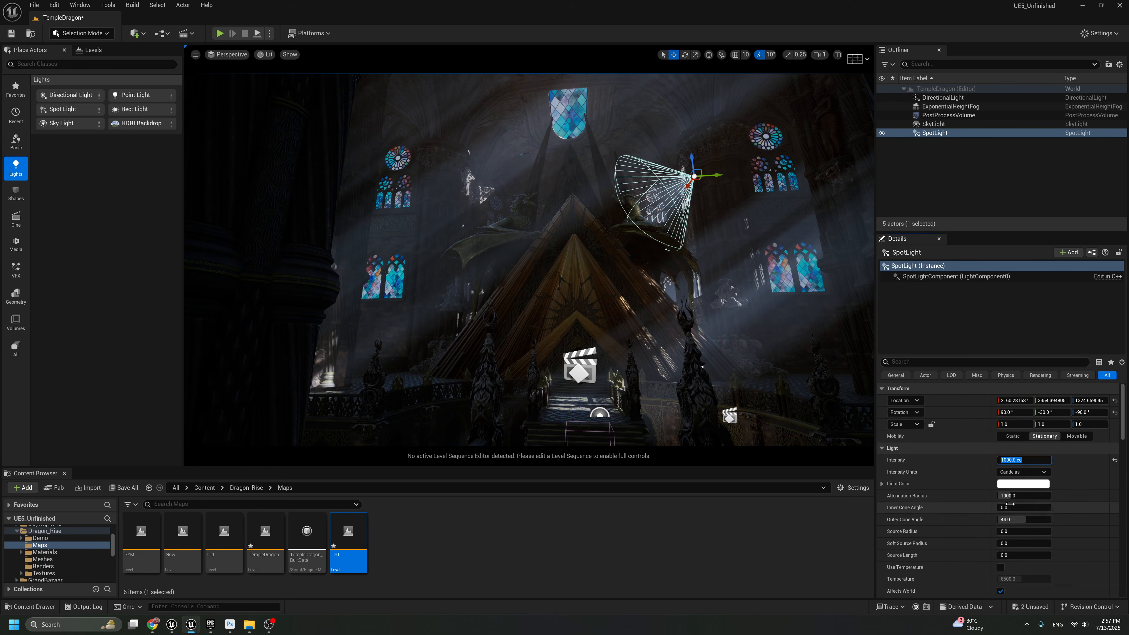
left_click_drag(1009, 506, 1019, 497)
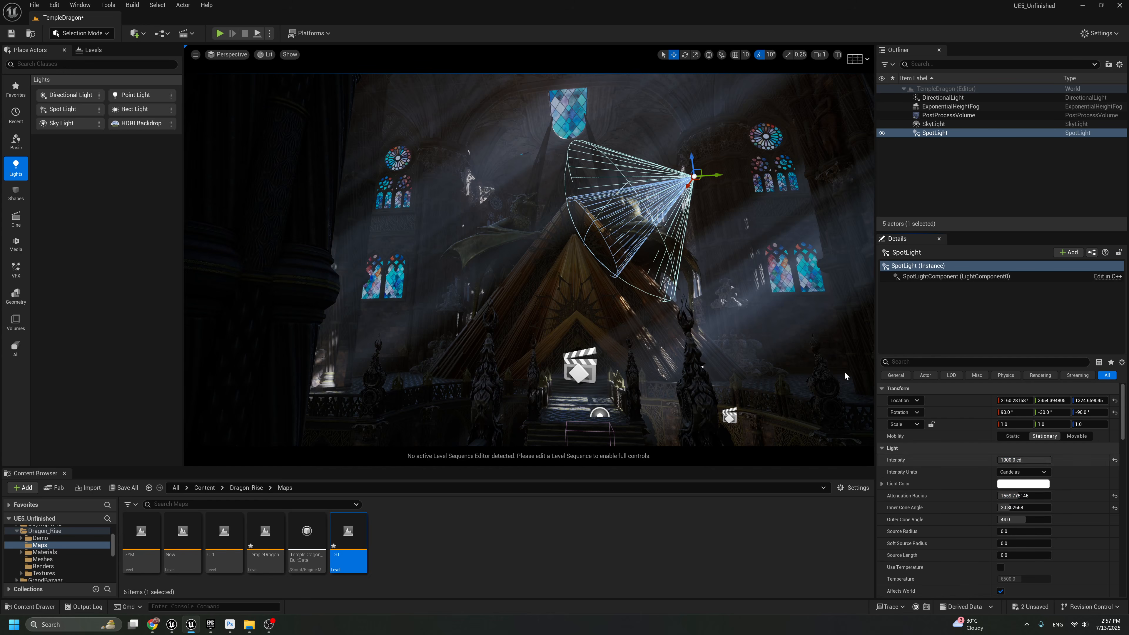
Move the Spot Light up toward the right-hand round window and set its Volumetric Scattering Intensity to 0
left_click_drag(697, 171, 730, 153)
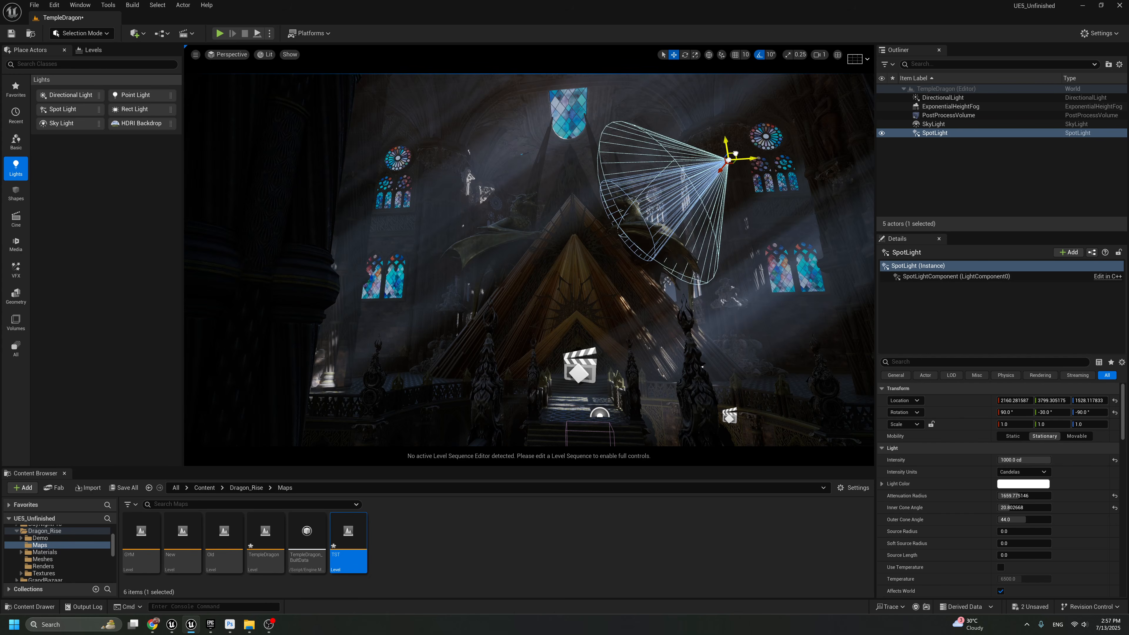
scroll(1031, 578, "down", 5)
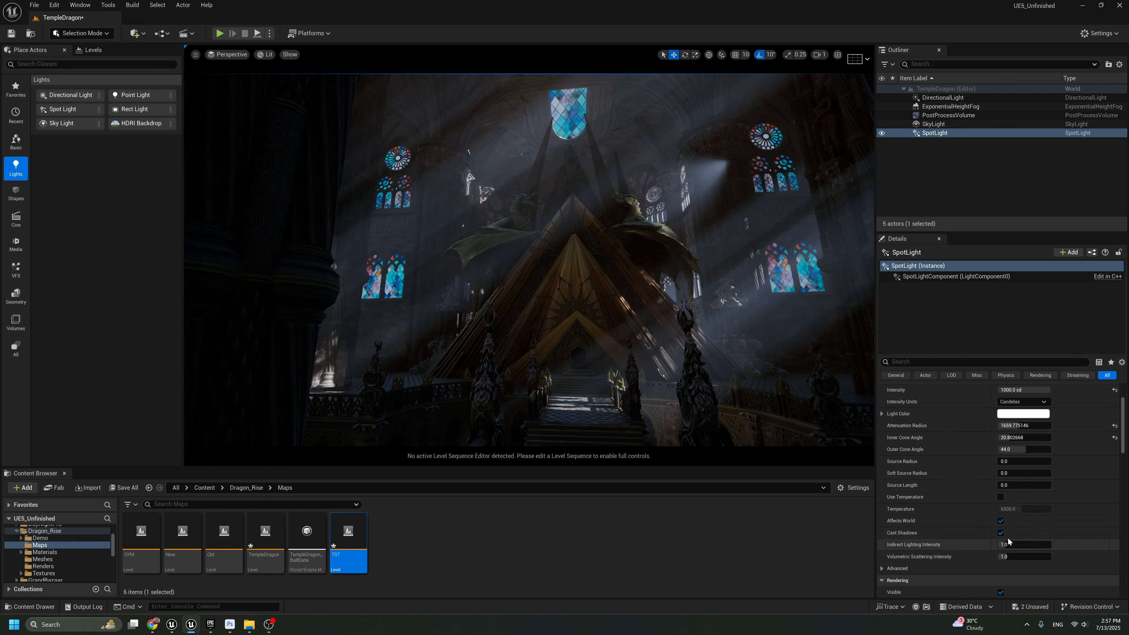
left_click(1009, 557)
key("Return")
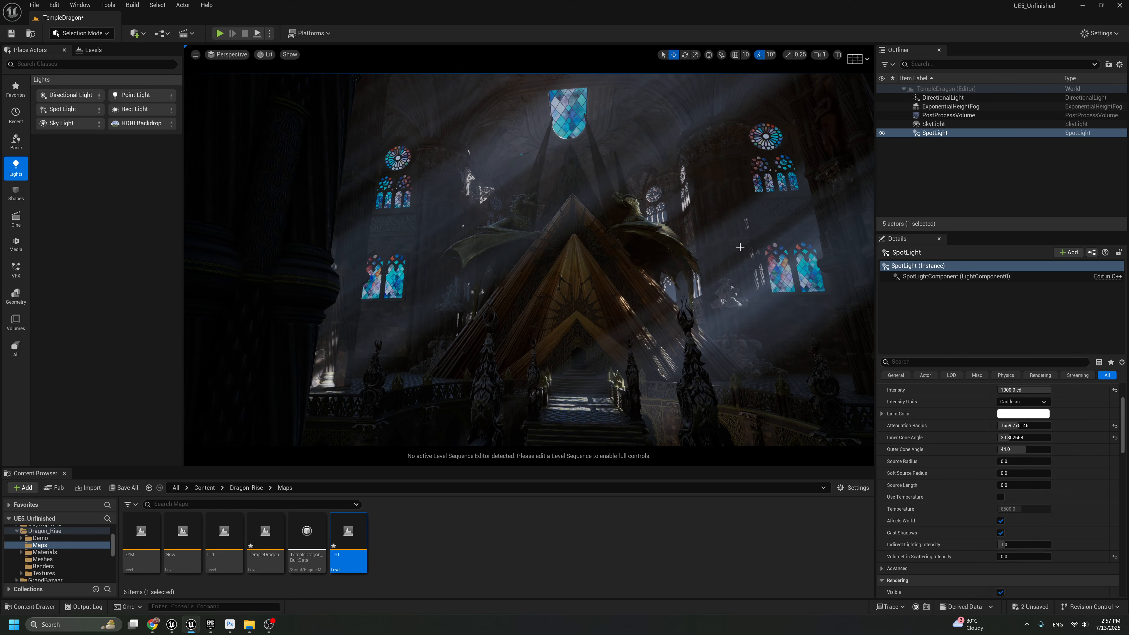
Widen the Spot Light's Inner Cone Angle to about 41.9 and Outer Cone Angle to about 57.5, with Attenuation Radius about 2498
scroll(1033, 456, "up", 5)
left_click_drag(1026, 509, 1040, 509)
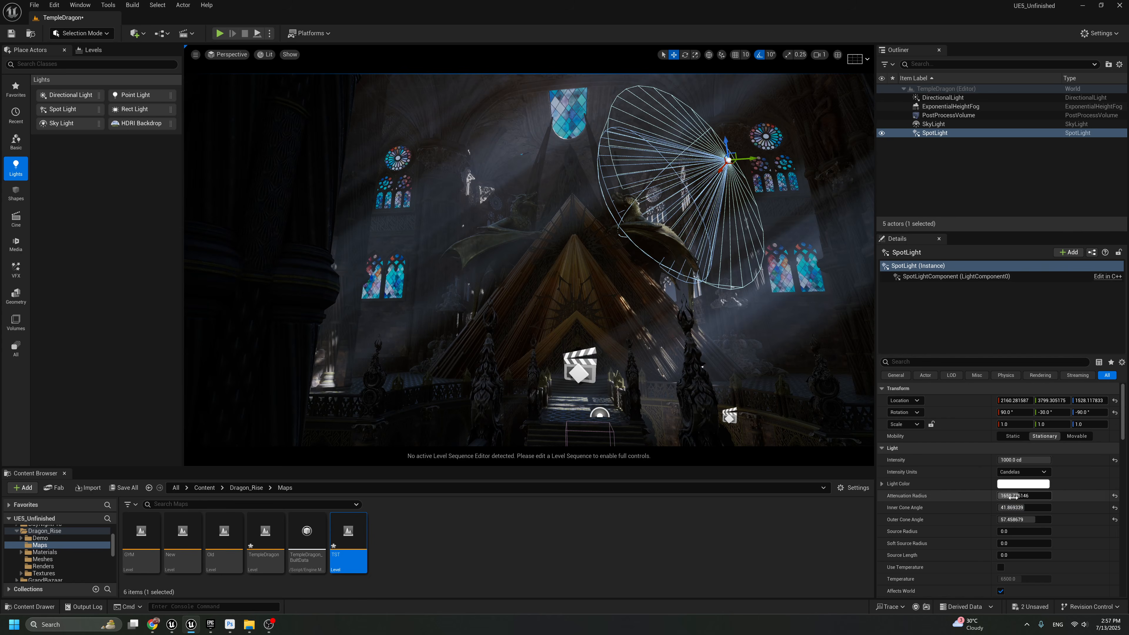
left_click_drag(1018, 495, 1058, 496)
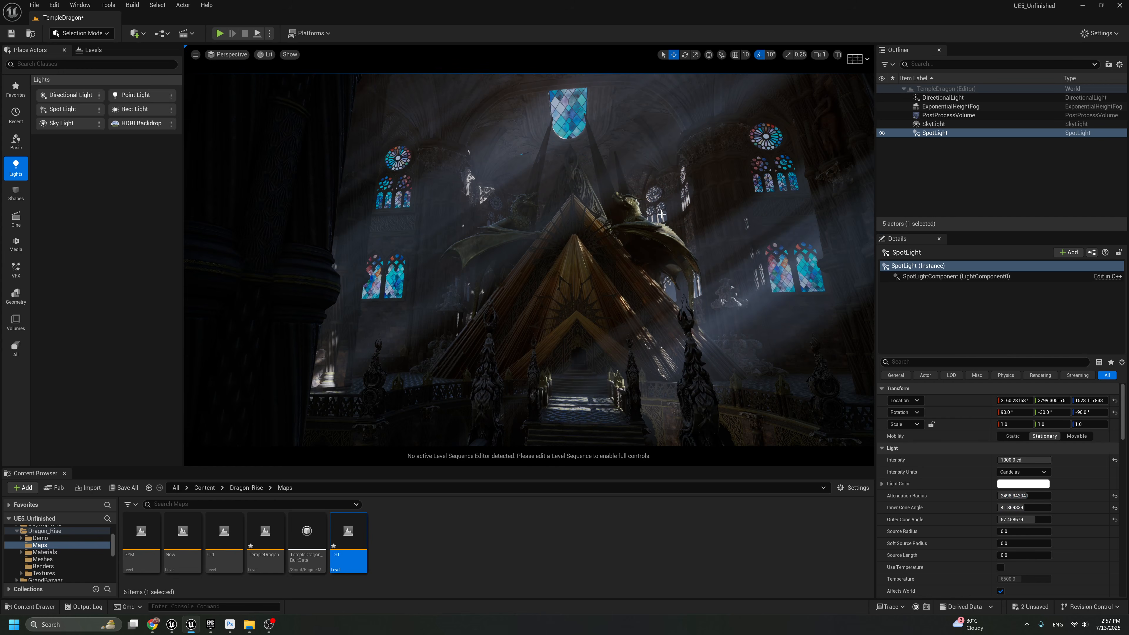
Shift the Spot Light slightly down toward the right-hand dragon and compare the lighting full-screen with the editor icons hidden
key("F11")
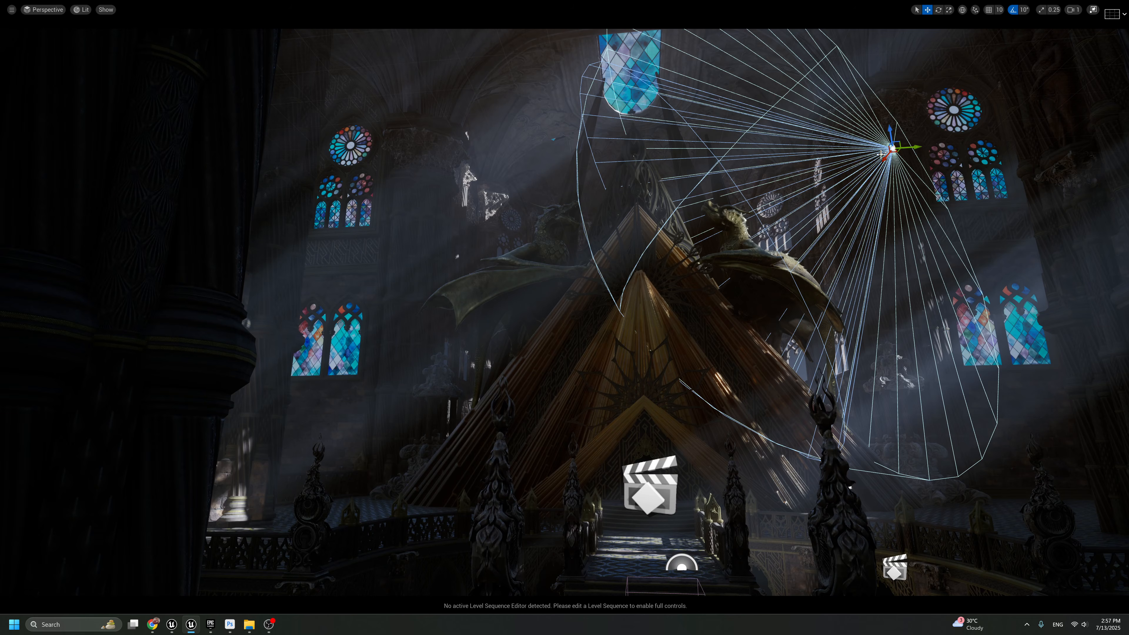
left_click_drag(882, 154, 866, 177)
key("g")
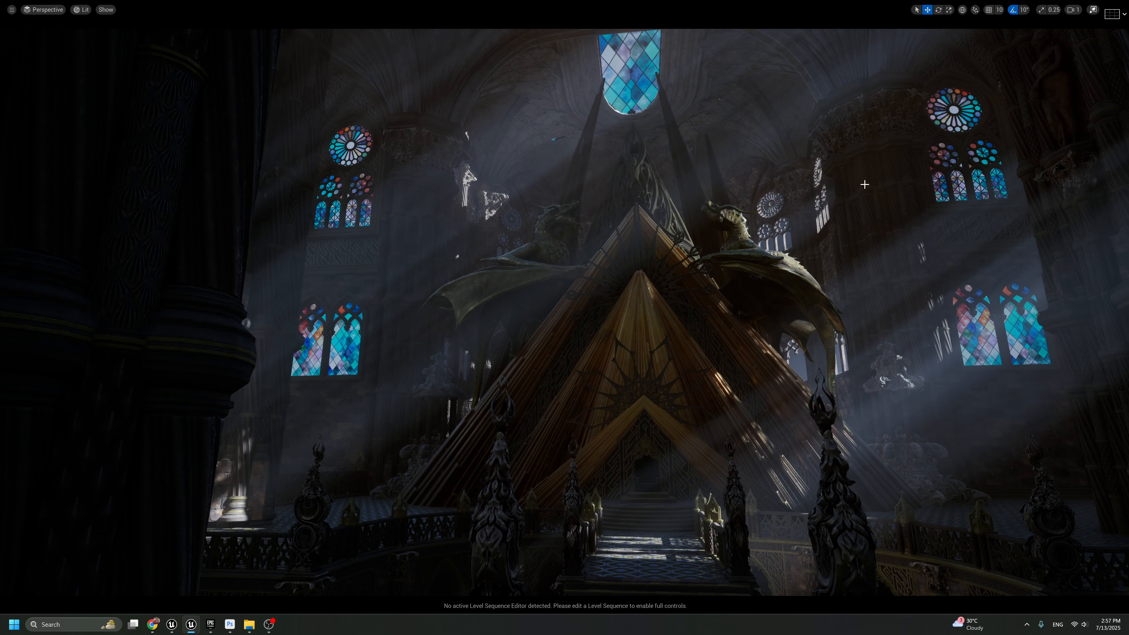
key("g")
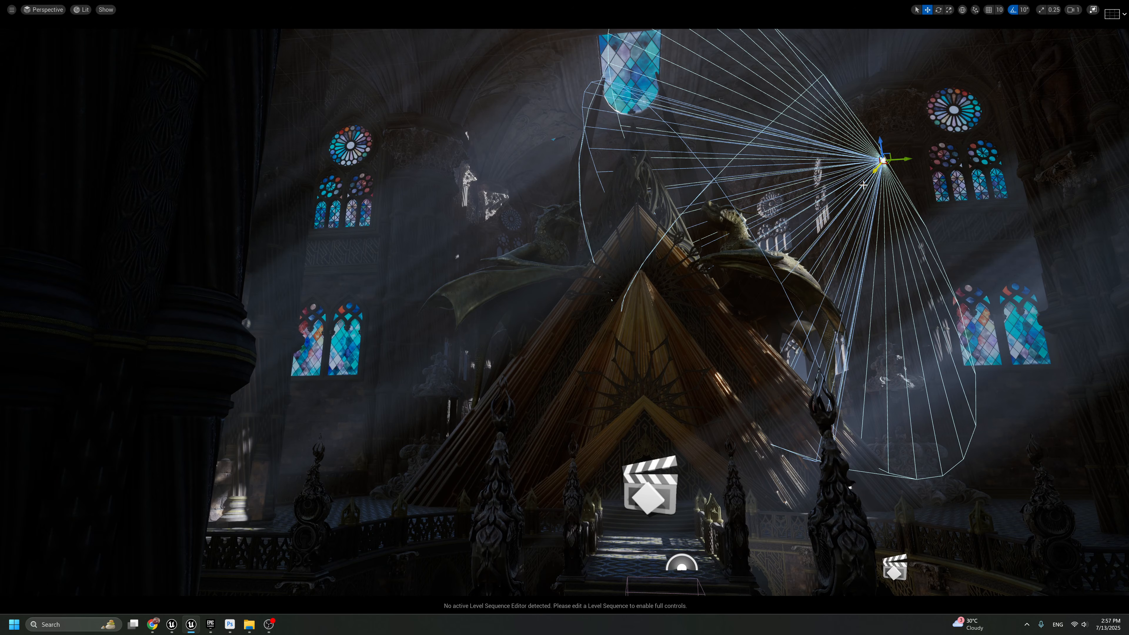
key("g")
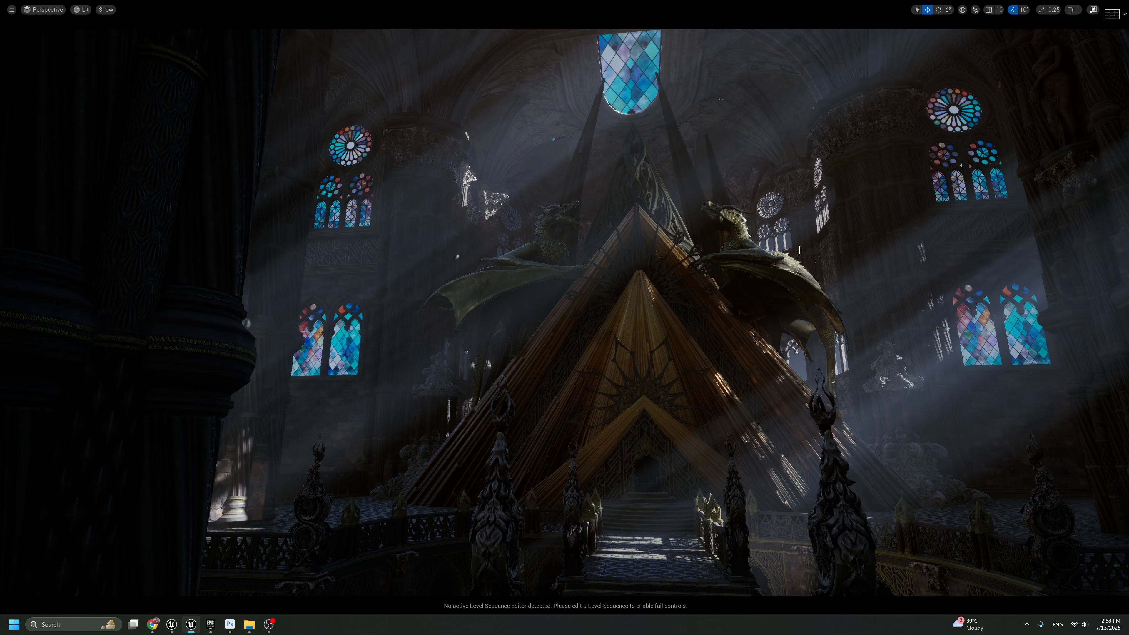
key("g")
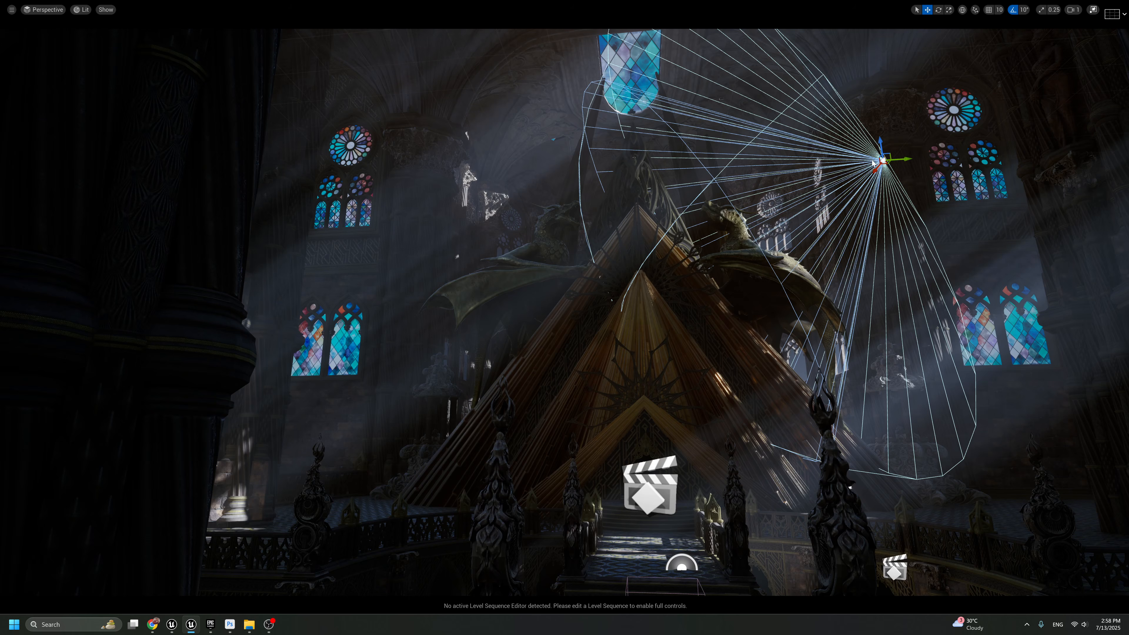
Duplicate the Spot Light and place the copy higher, between the central stained-glass window and the right-hand round window
left_click_drag(874, 168, 831, 62)
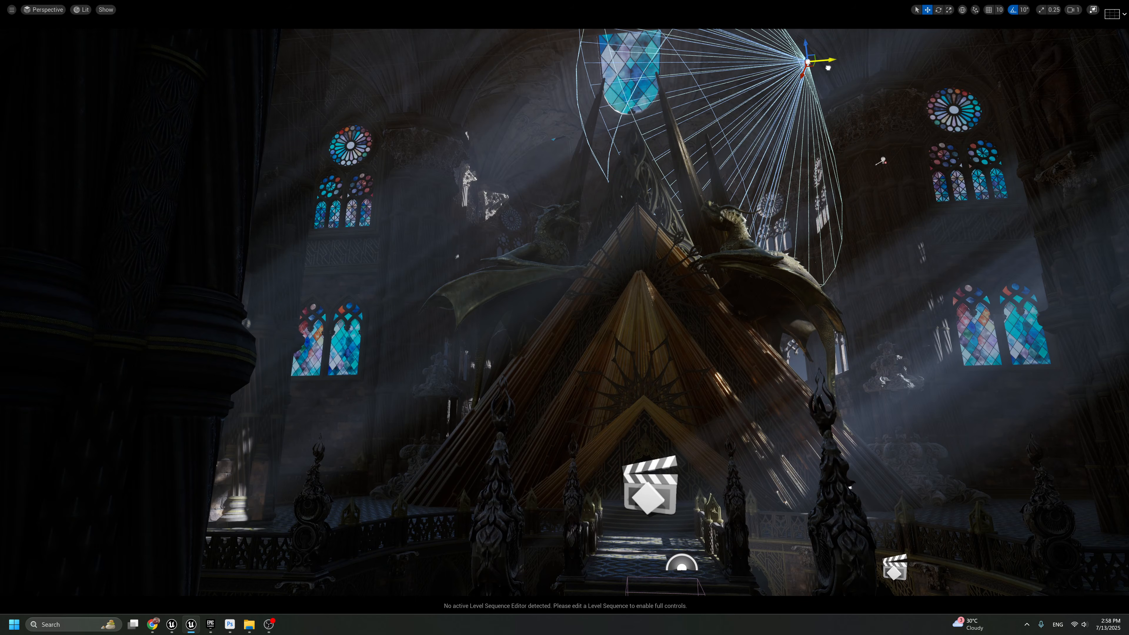
key("g")
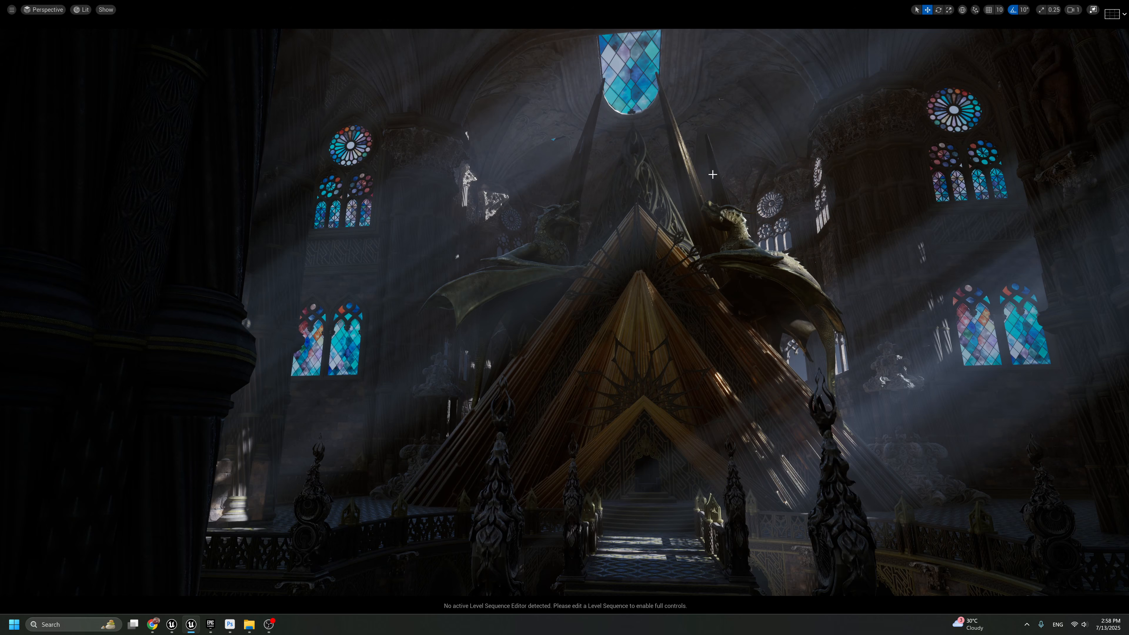
key("g")
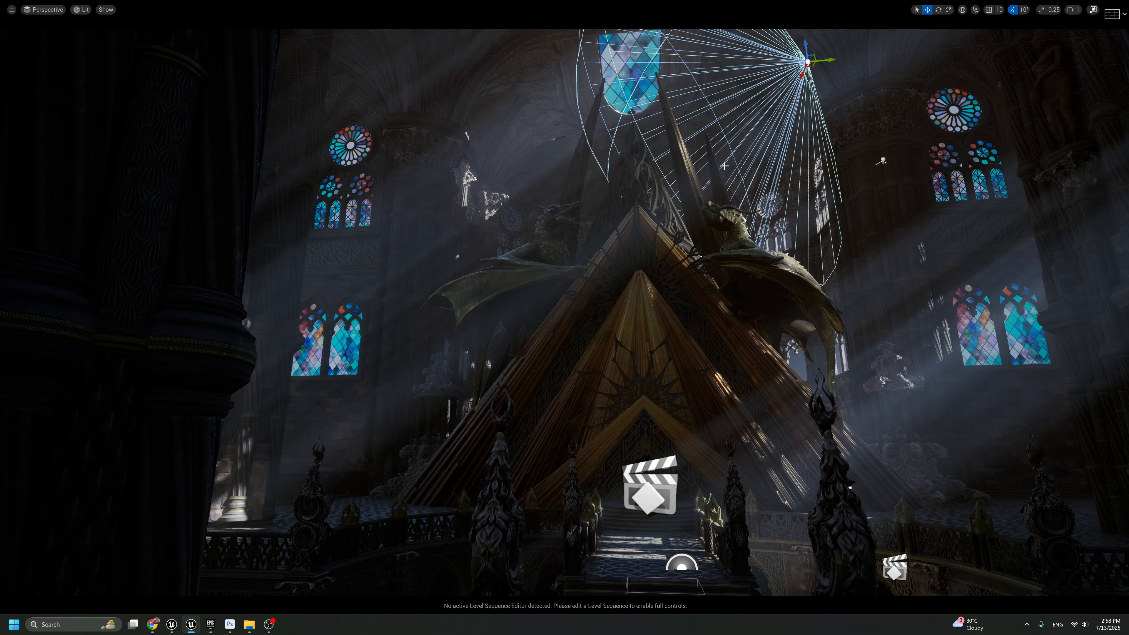
Duplicate the upper Spot Light again beside the central stained-glass window to light the spires, and check it with icons hidden
left_click_drag(822, 60, 669, 85)
key("g")
key("g")
key("g")
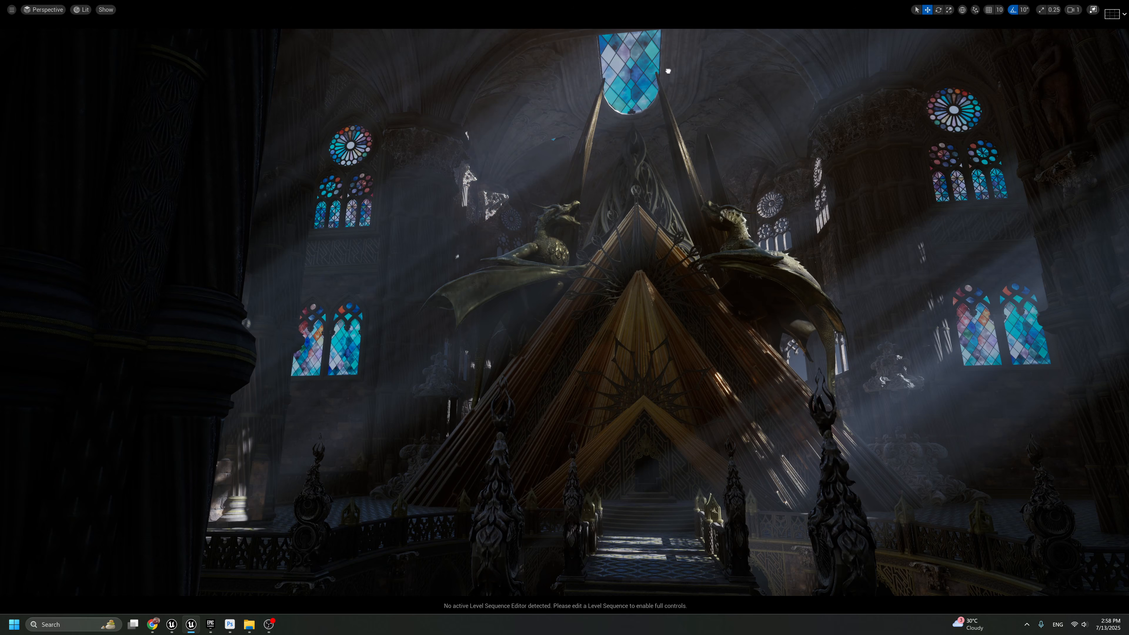
key("g")
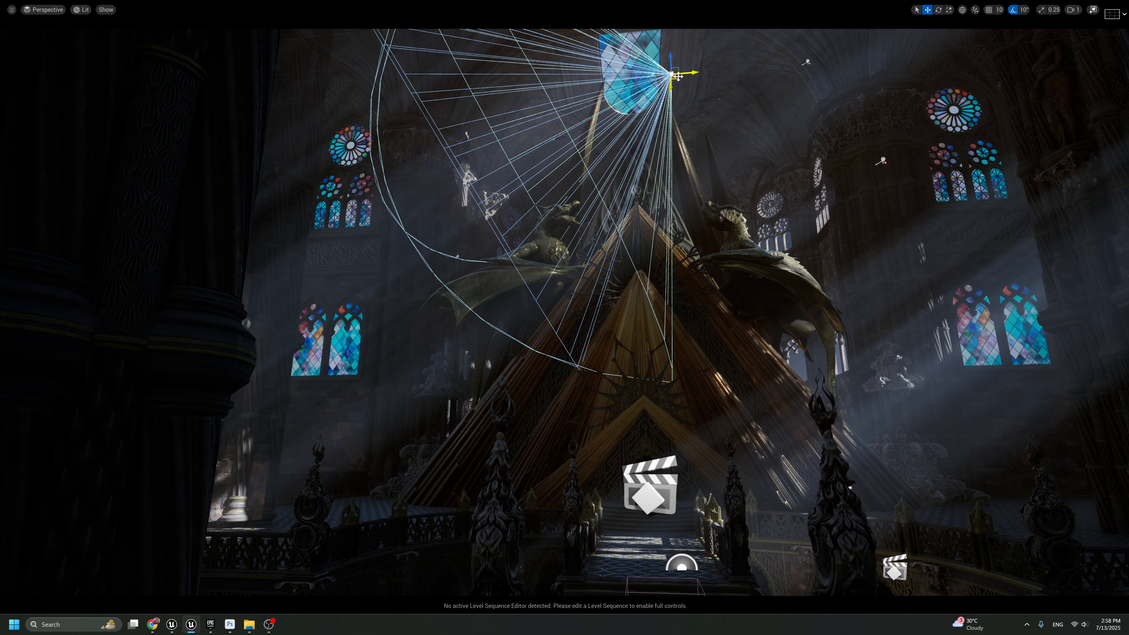
Duplicate the Spot Light beside the left-hand round window and rotate the copy to aim at the left dragon
left_click_drag(686, 74, 396, 192, "alt")
key("e")
key("r")
key("w")
key("e")
key("w")
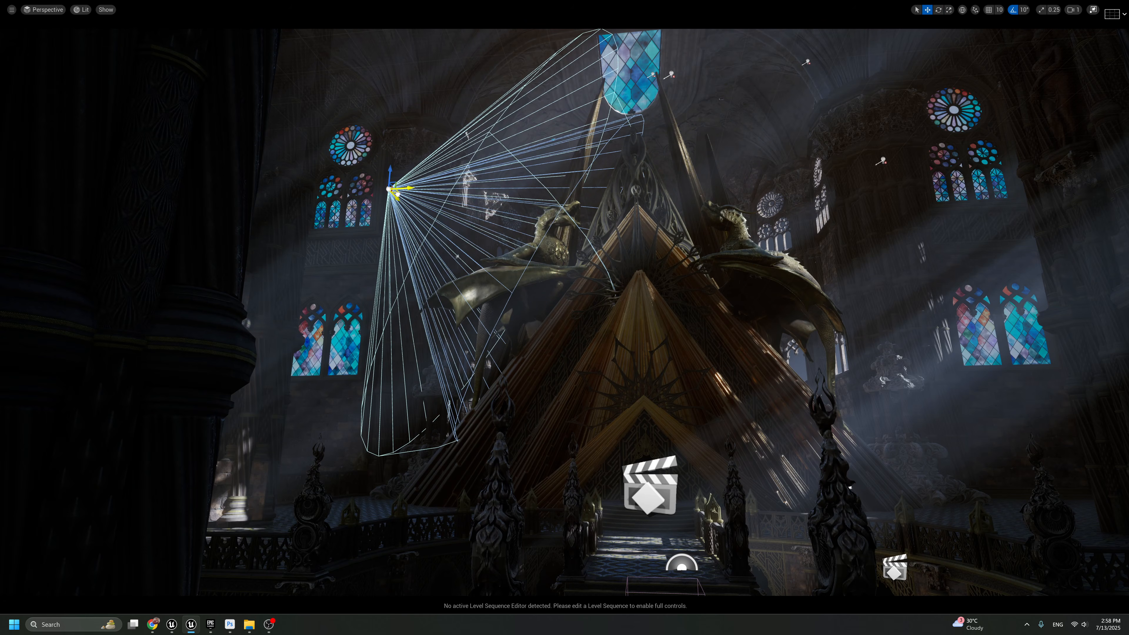
key("g")
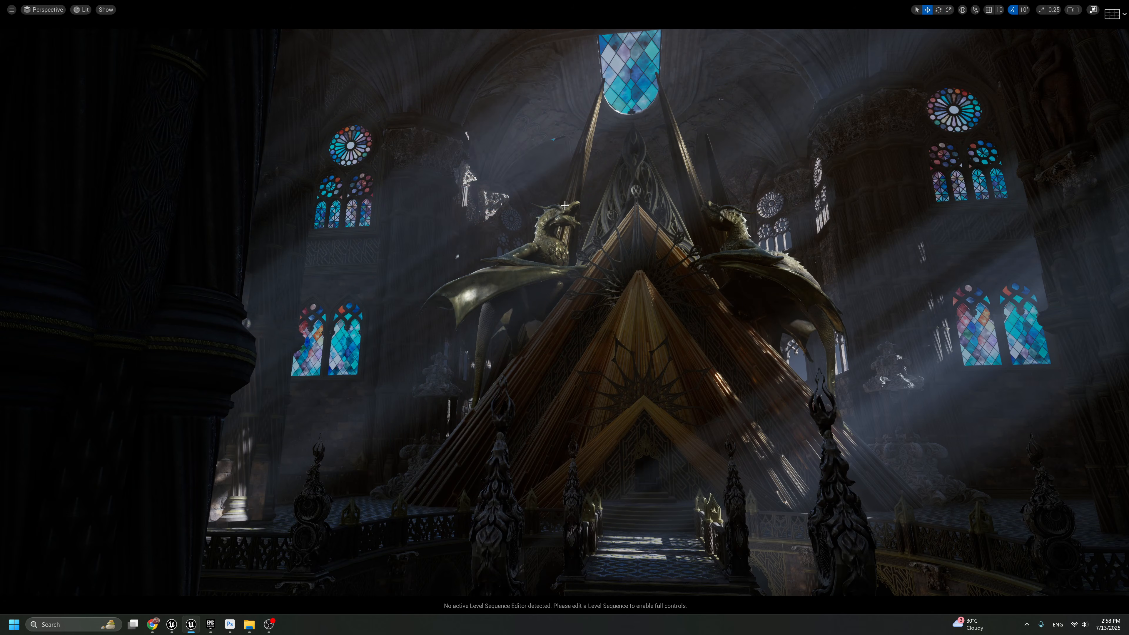
key("F11")
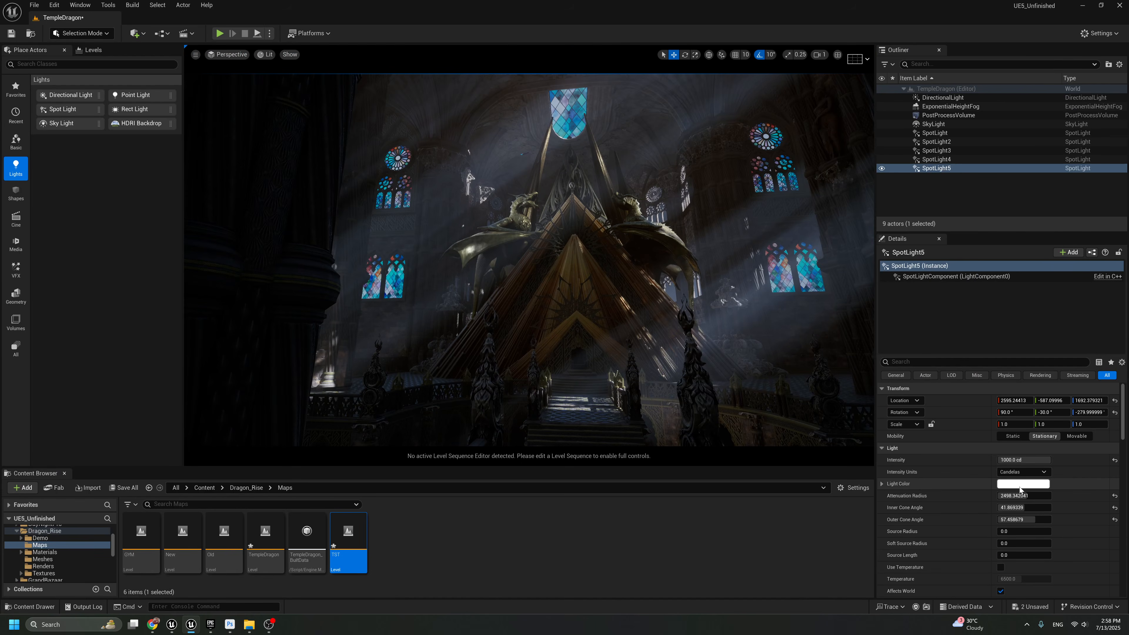
Tint the left dragon's Spot Light pale blue, with red about 0.69, green about 0.80 and blue 1.0
left_click(1027, 484)
left_click_drag(871, 454, 868, 447)
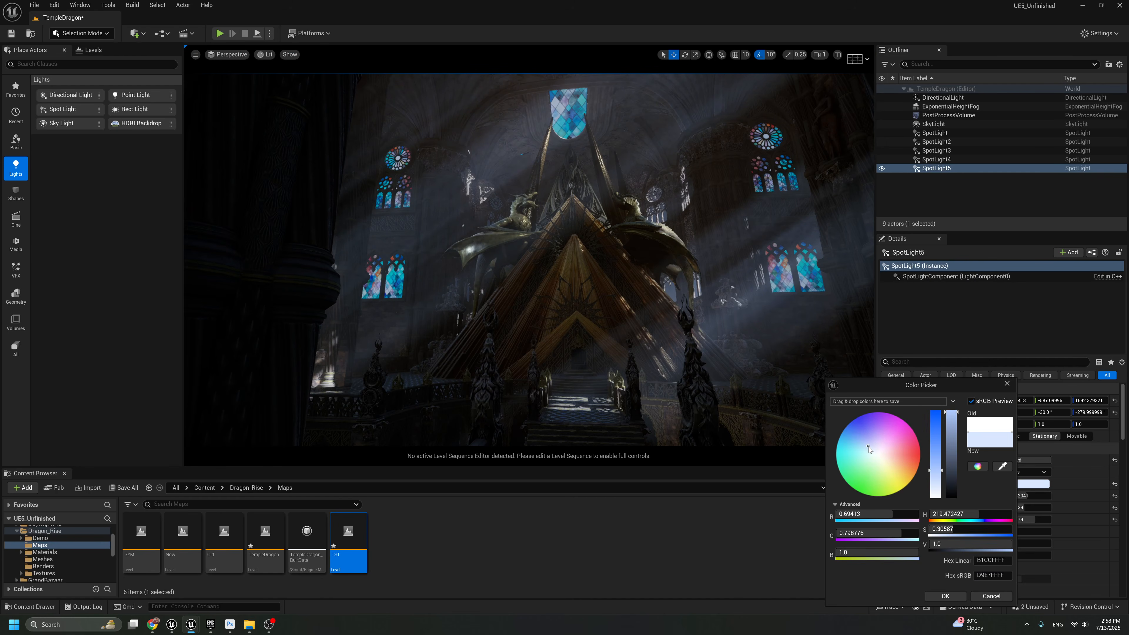
key("F11")
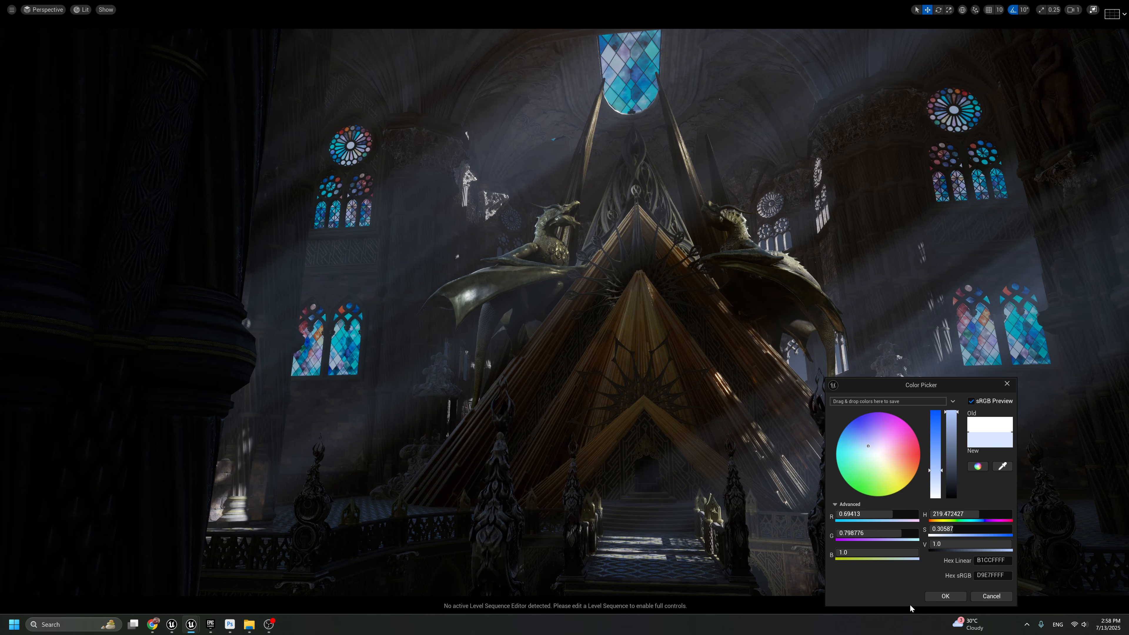
left_click(930, 597)
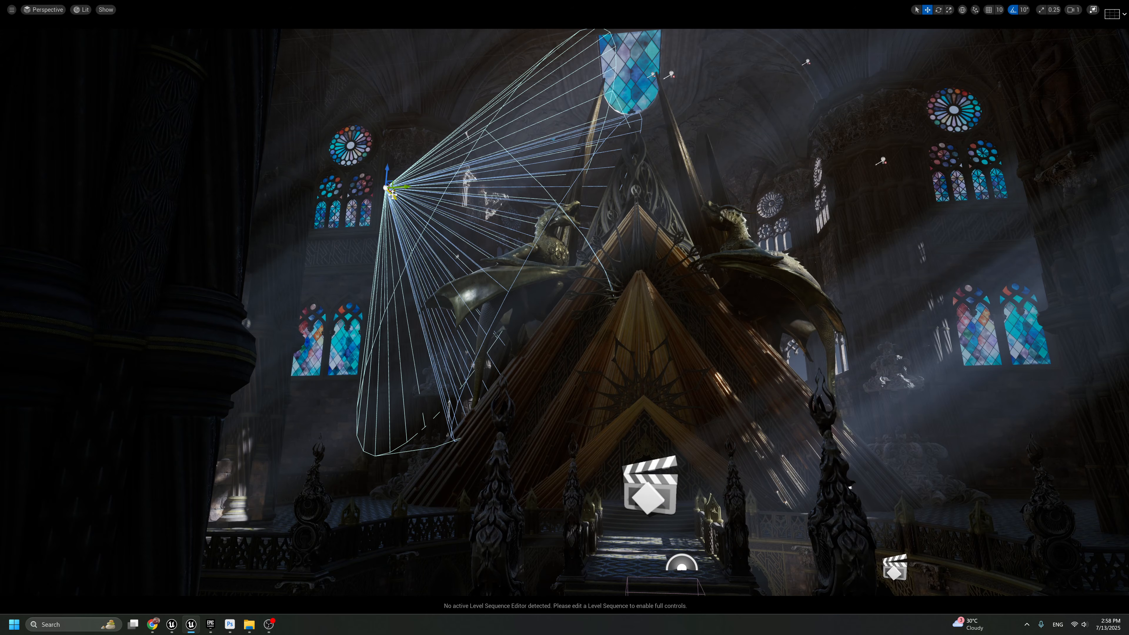
Reposition the left dragon's Spot Light slightly lower and farther out, and check the result with icons hidden
mouse_move(392, 195)
left_mouse_down()
mouse_move(419, 222)
mouse_move(403, 207)
left_mouse_up()
key("g")
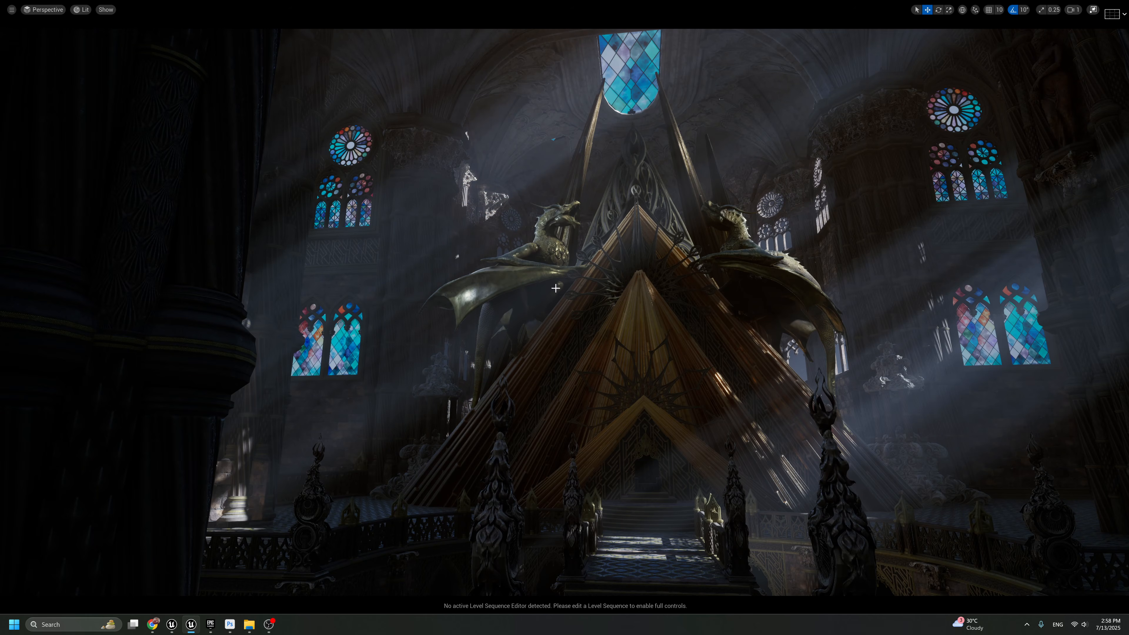
key("g")
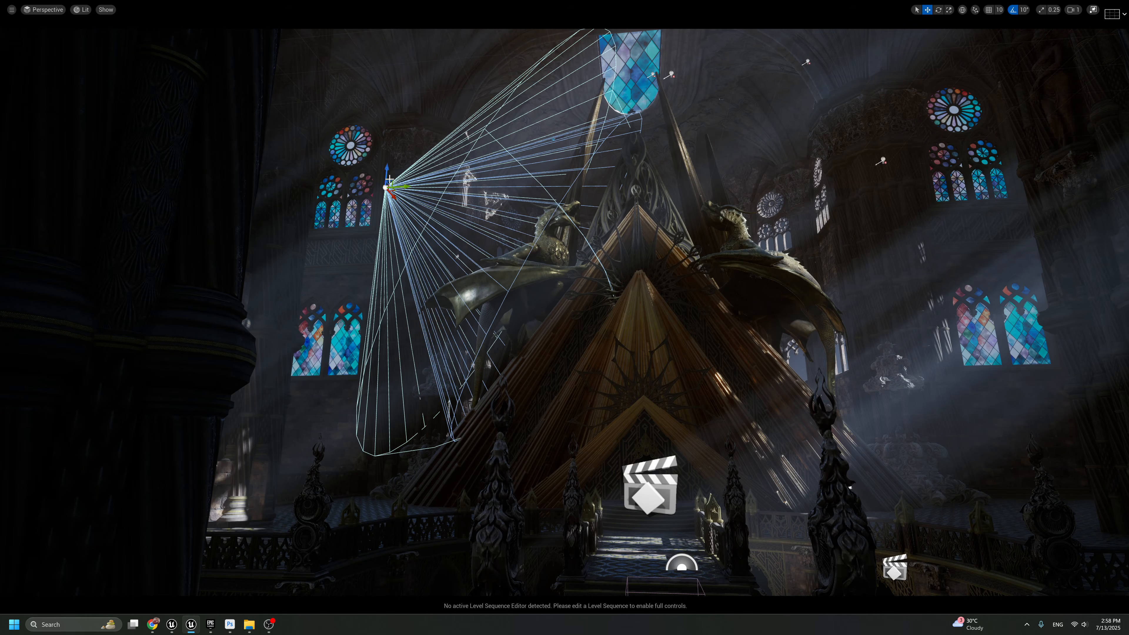
mouse_move(389, 179)
left_mouse_down()
mouse_move(373, 154)
mouse_move(401, 215)
mouse_move(385, 191)
left_mouse_up()
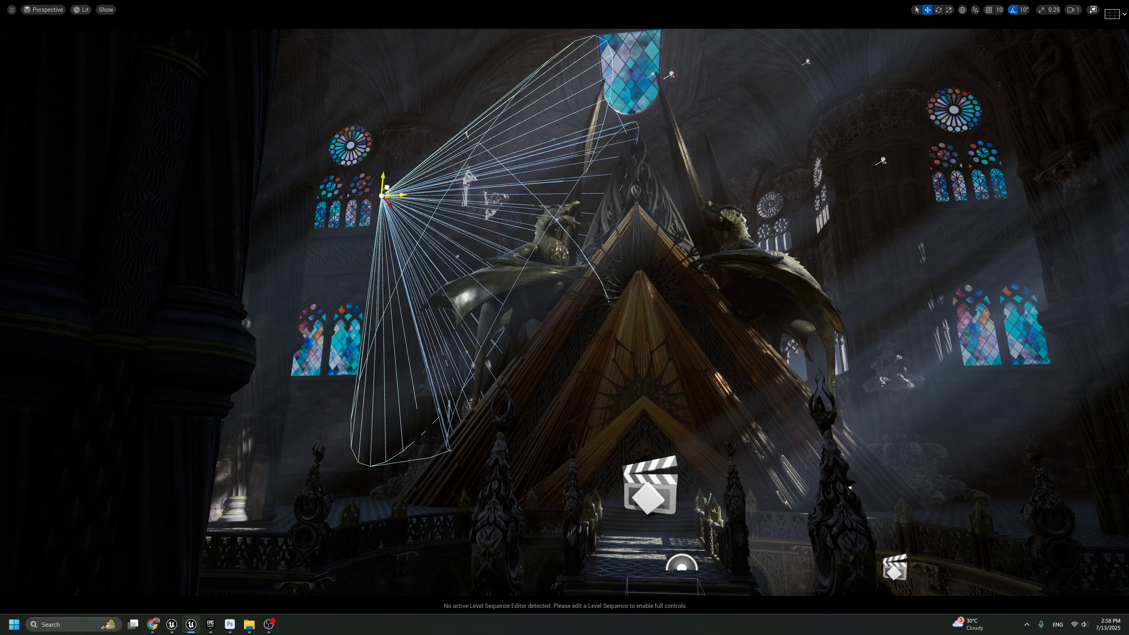
key("g")
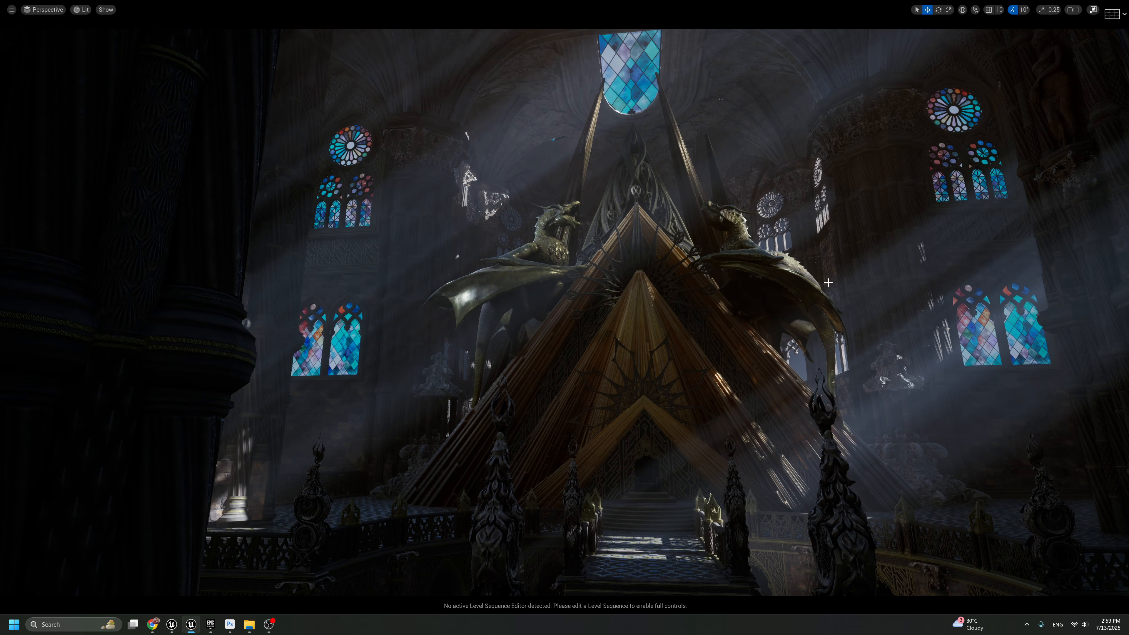
key("F11")
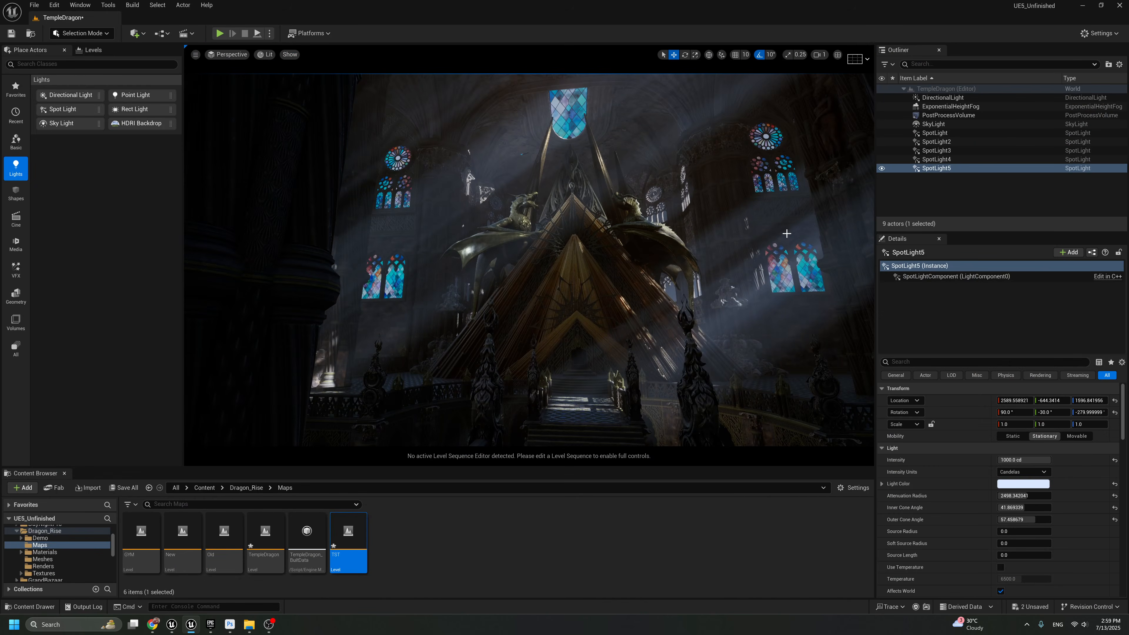
Duplicate the first Spot Light and lower the copy to beside the right-hand lower stained-glass windows, aimed at the pyramid
left_click(935, 133)
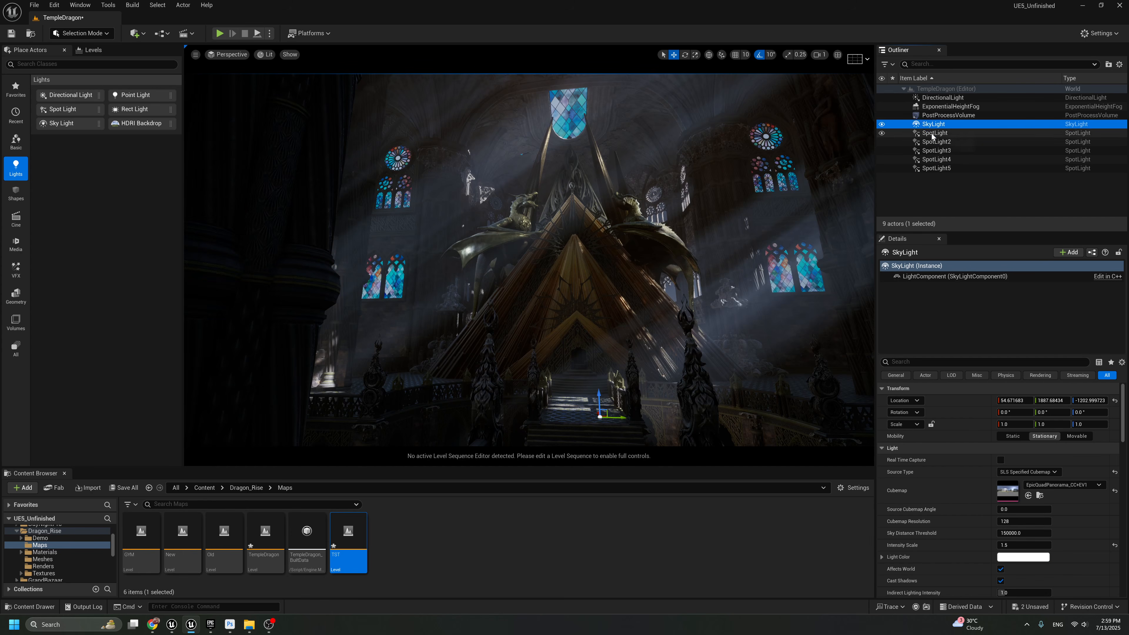
key("g")
left_click_drag(721, 157, 737, 273, "alt")
key("g")
key("F11")
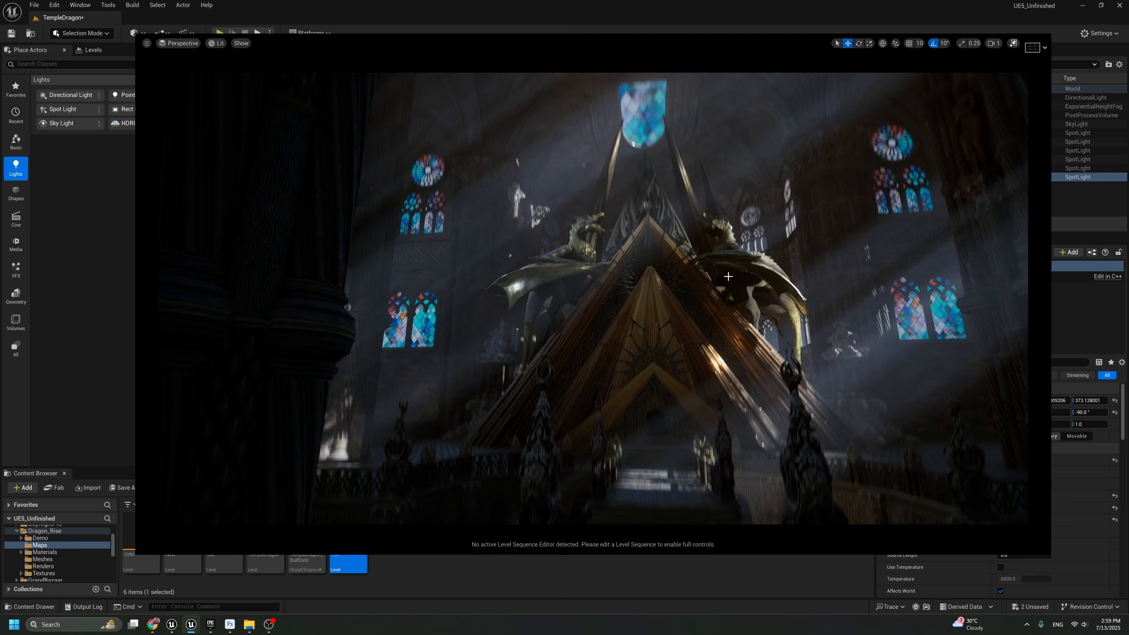
key("g")
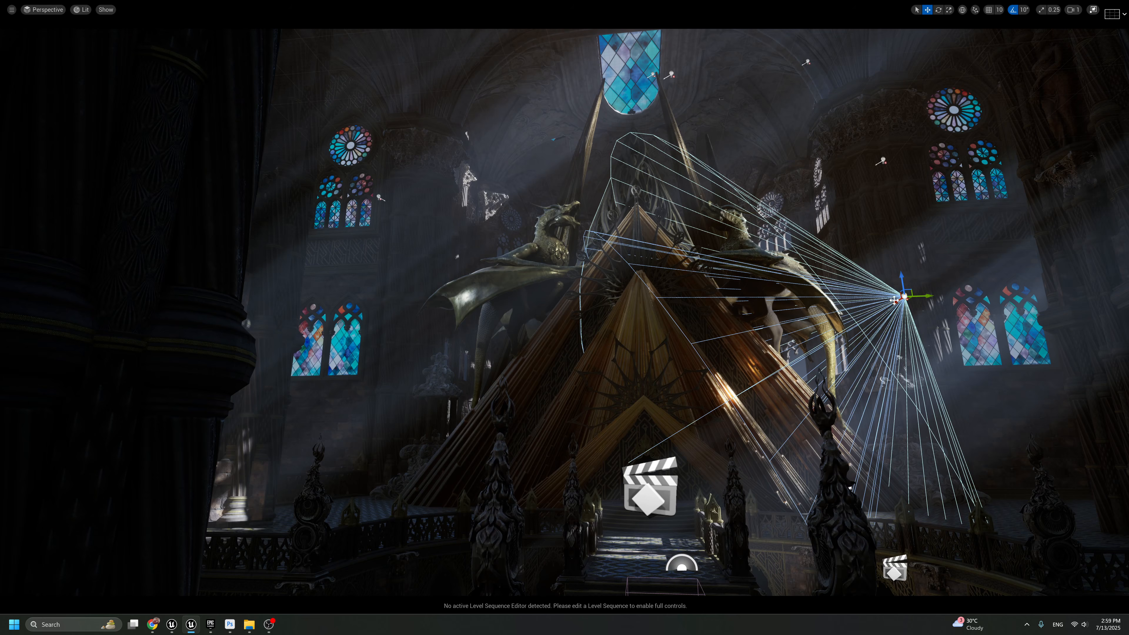
Move the lower Spot Light closer to the pyramid, try rotating its beam, and check the lighting with icons hidden
mouse_move(896, 302)
left_mouse_down()
mouse_move(923, 280)
mouse_move(897, 347)
mouse_move(889, 333)
mouse_move(896, 340)
mouse_move(805, 343)
mouse_move(867, 306)
mouse_move(844, 318)
mouse_move(894, 310)
left_mouse_up()
key("e")
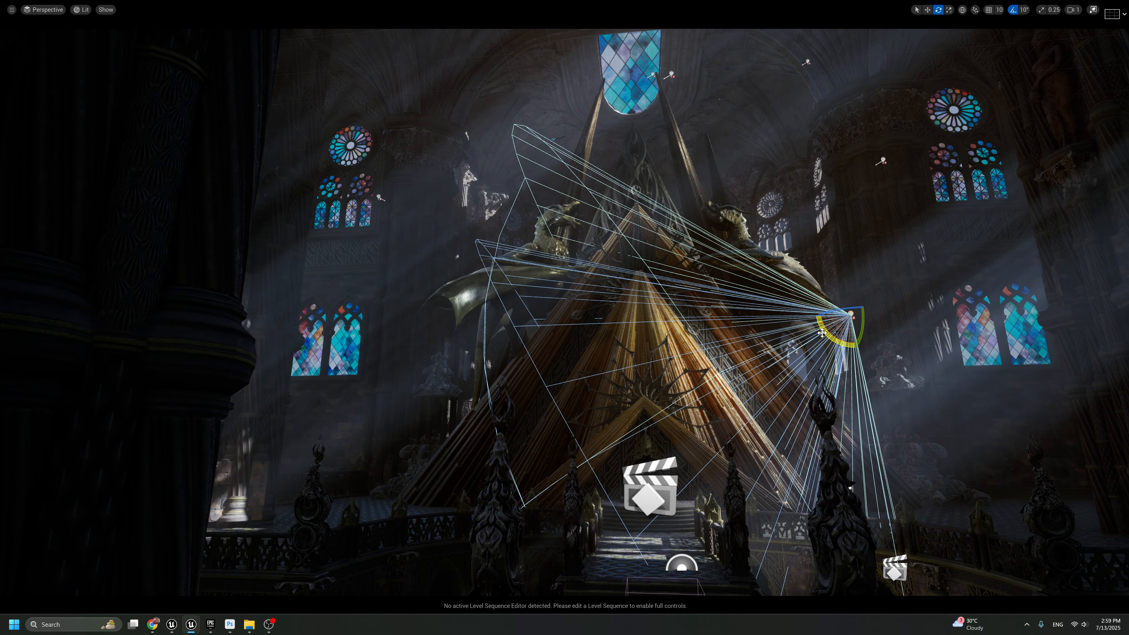
mouse_move(822, 333)
left_mouse_down()
mouse_move(847, 349)
mouse_move(829, 339)
left_mouse_up()
key("g")
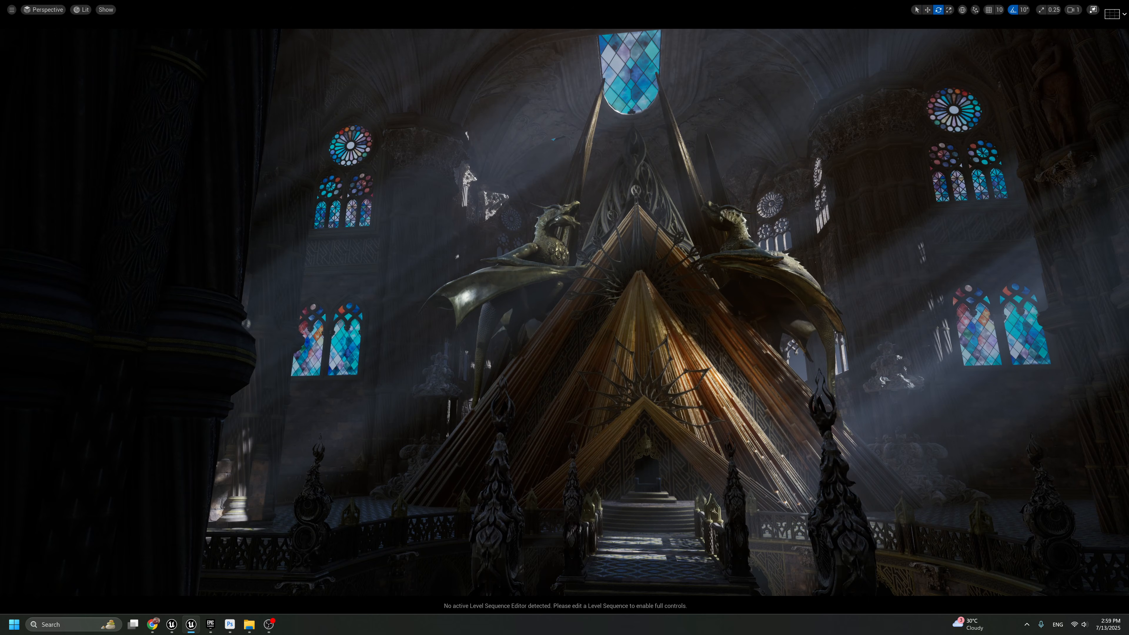
Nudge the pyramid's Spot Light slightly farther to the right and return to the editor layout
key("g")
key("r")
key("w")
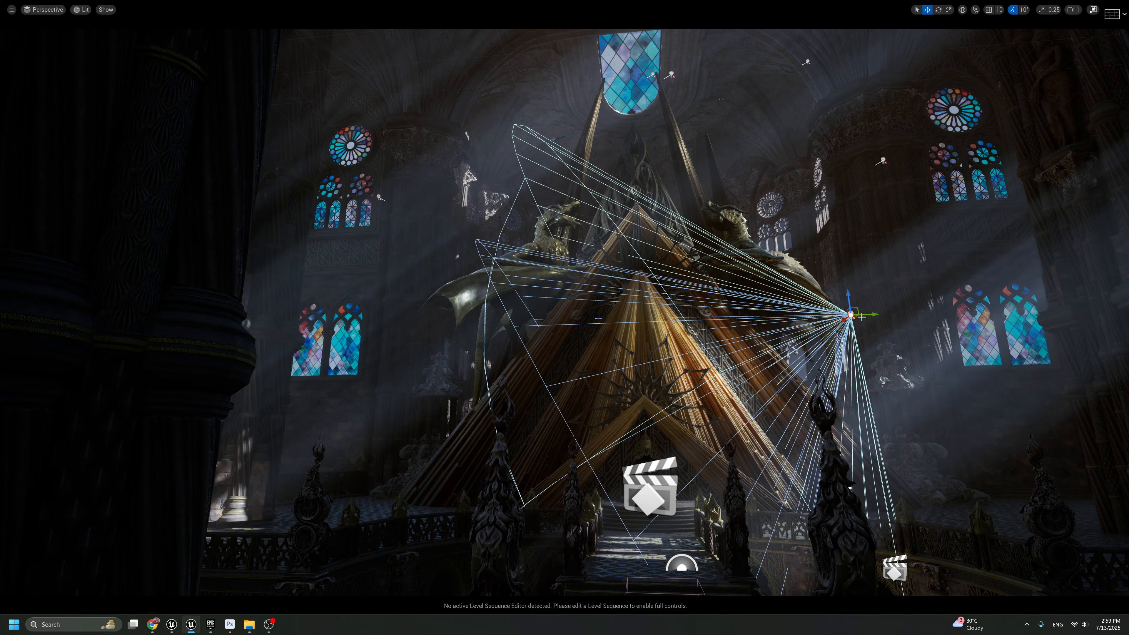
mouse_move(872, 317)
left_mouse_down()
mouse_move(895, 316)
mouse_move(882, 317)
left_mouse_up()
key("F11")
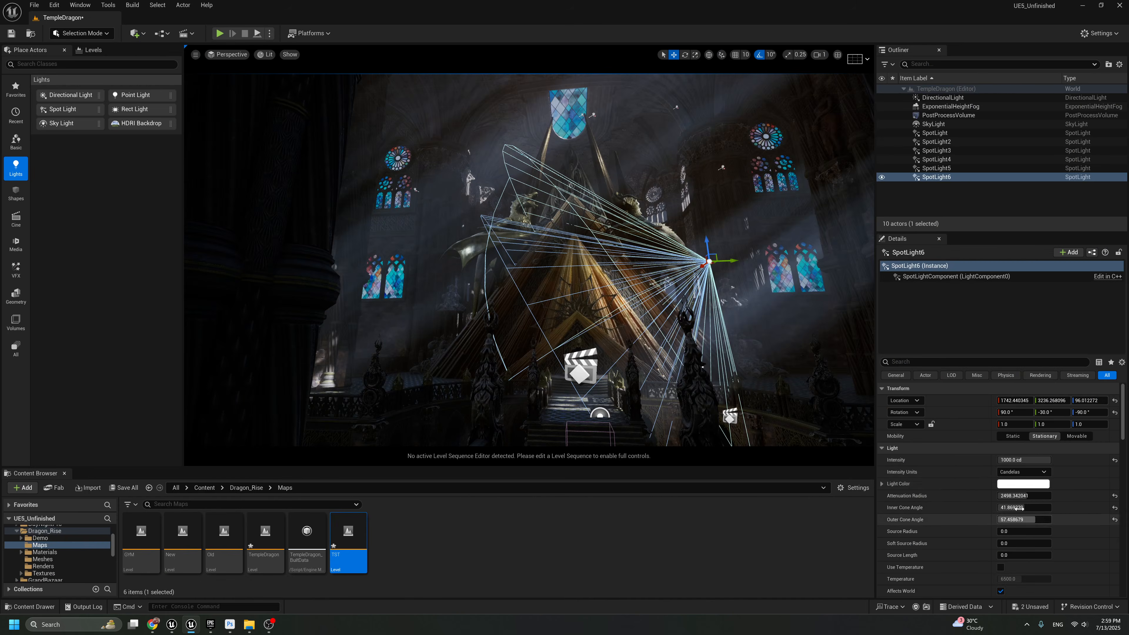
Try wider cone angles on the pyramid's right-hand Spot Light, compare the lighting with icons hidden, and undo the change
mouse_move(1018, 519)
left_mouse_down()
mouse_move(993, 519)
mouse_move(1022, 519)
left_mouse_up()
key("g")
key("F11")
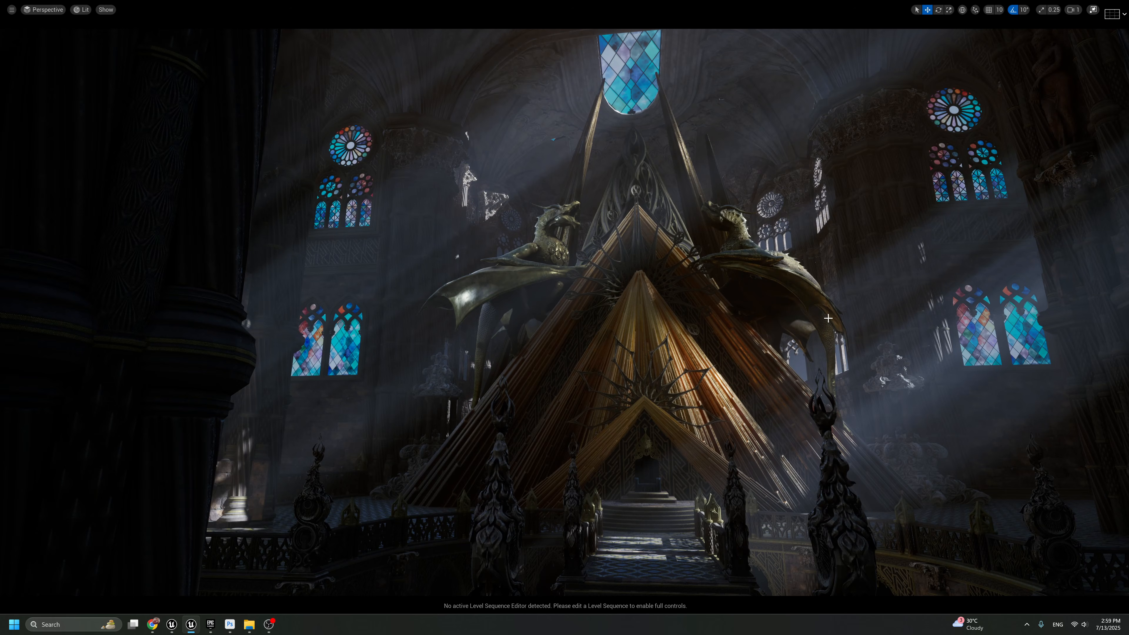
key("F11")
key("F11")
key("ctrl+z")
key("g")
key("g")
key("g")
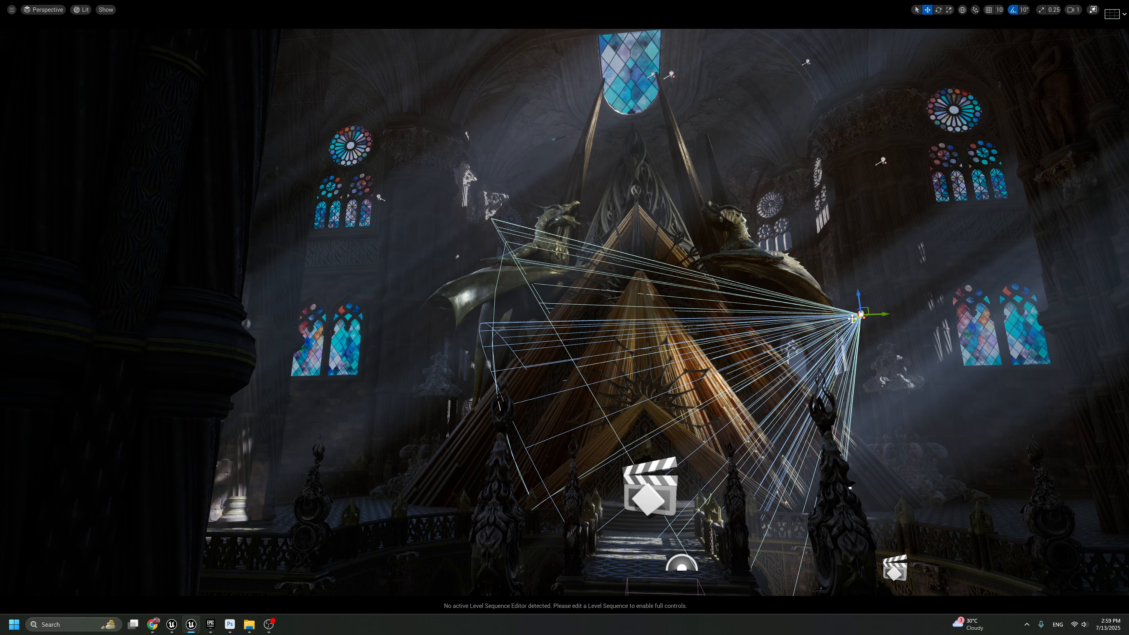
Duplicate the pyramid's Spot Light, place the copy high at the far right, and turn its beam toward the right-hand column
key("Delete")
left_click(861, 314)
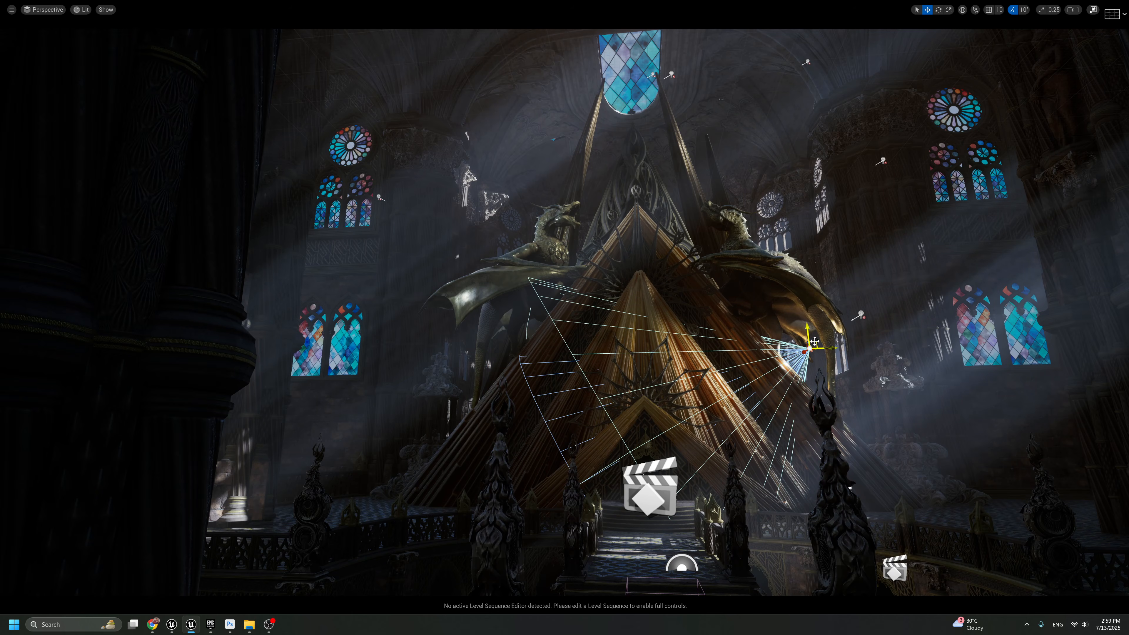
left_click_drag(867, 308, 1076, 34, "alt")
key("e")
key("w")
key("g")
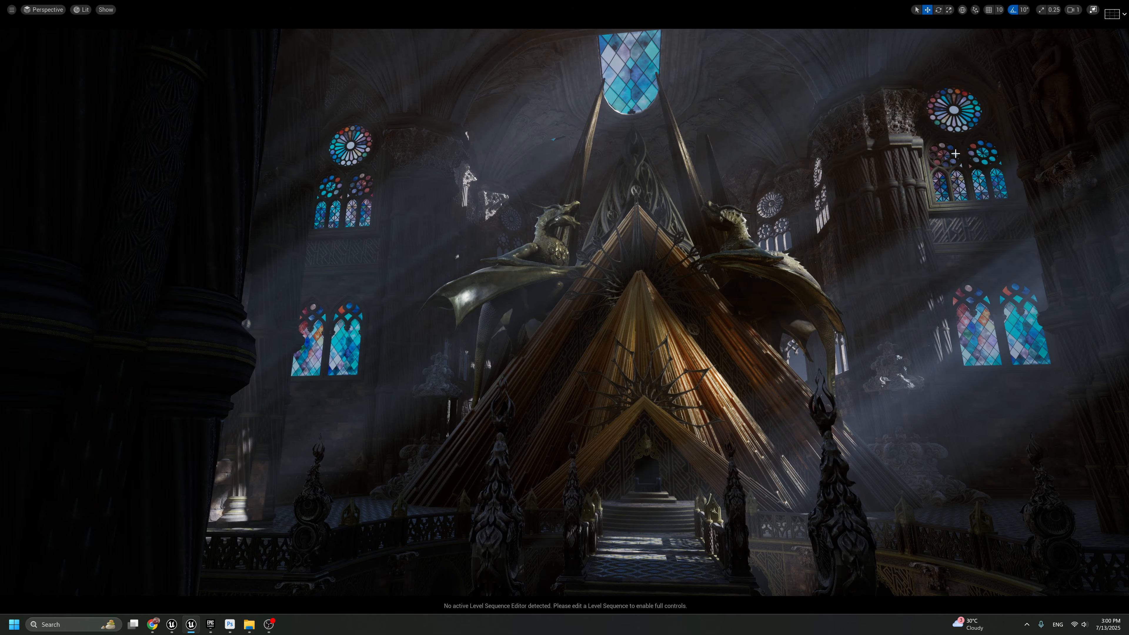
Set the right-hand column's Spot Light intensity to 500 cd and check it at full size
key("F11")
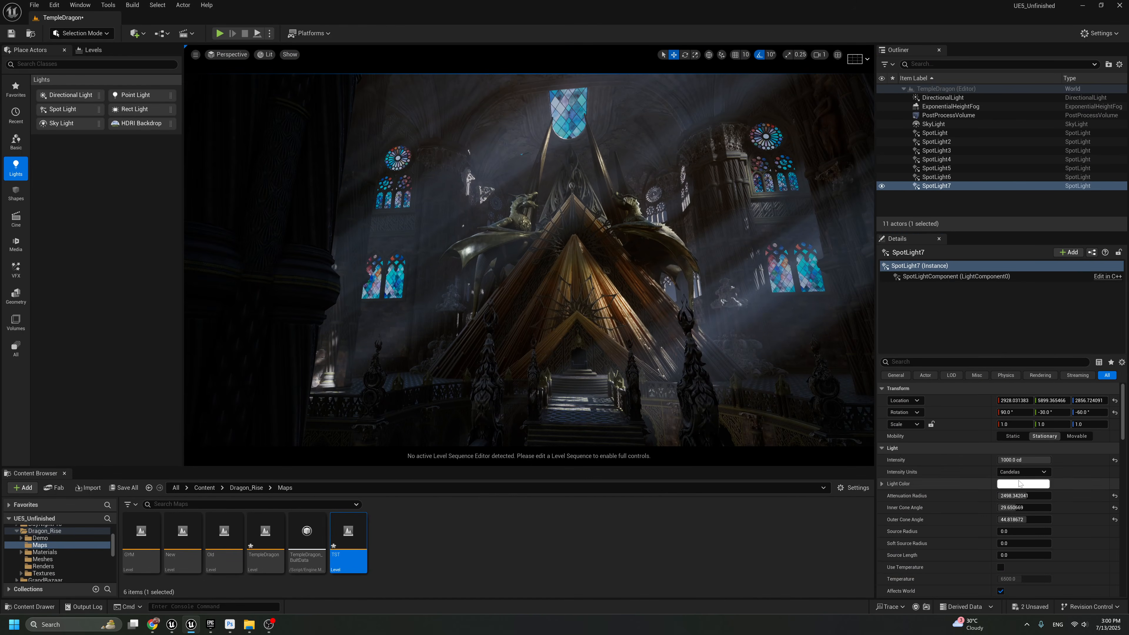
left_click(1018, 460)
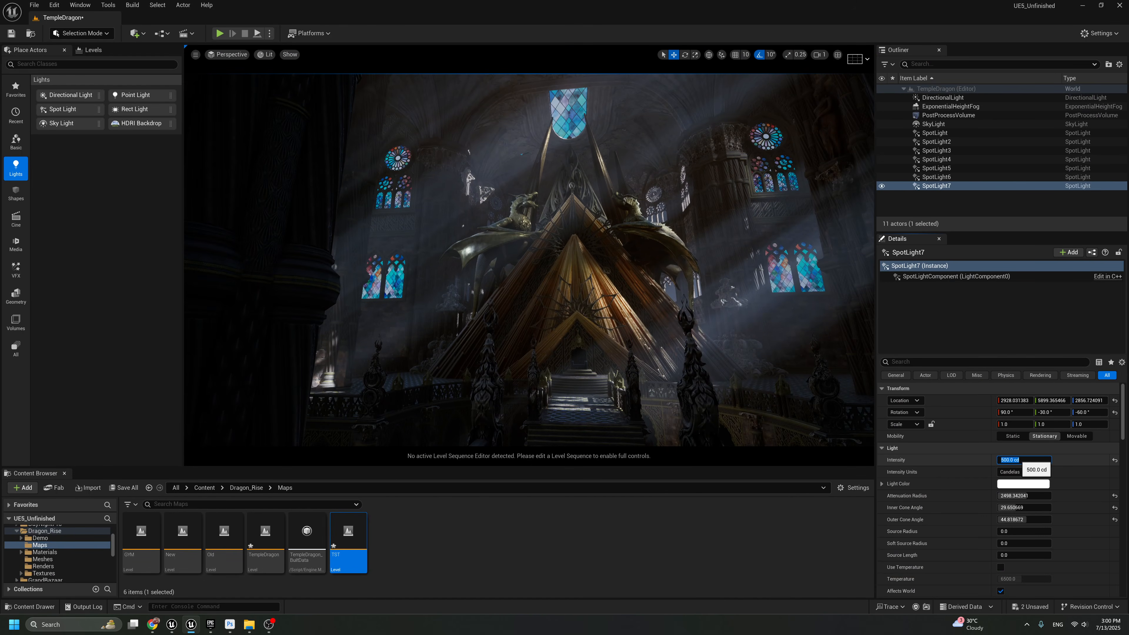
key("F11")
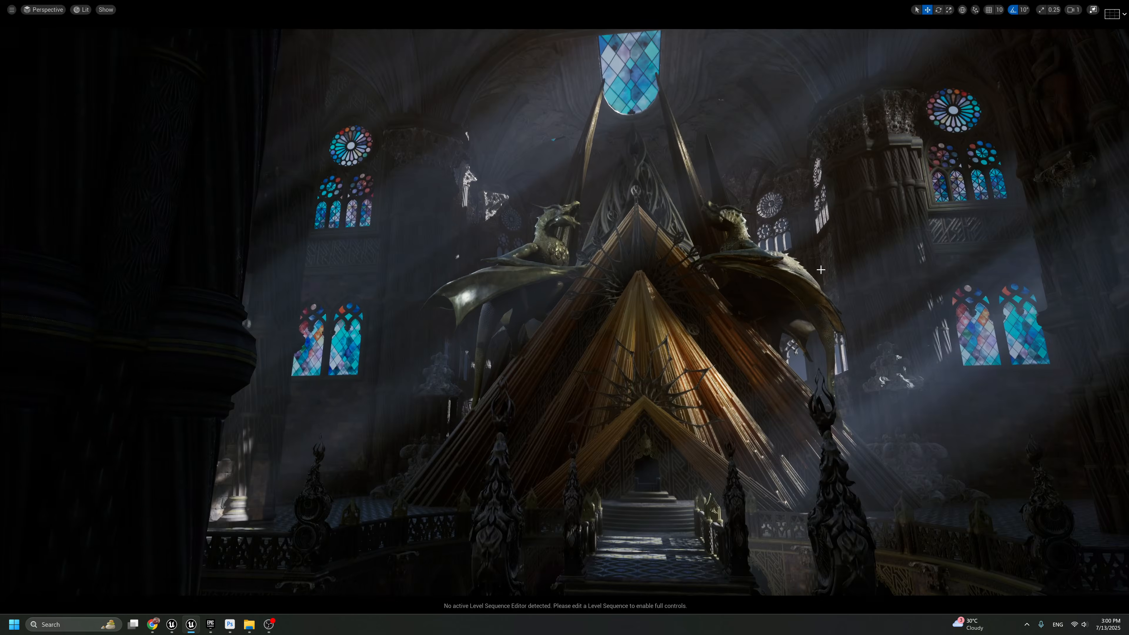
key("g")
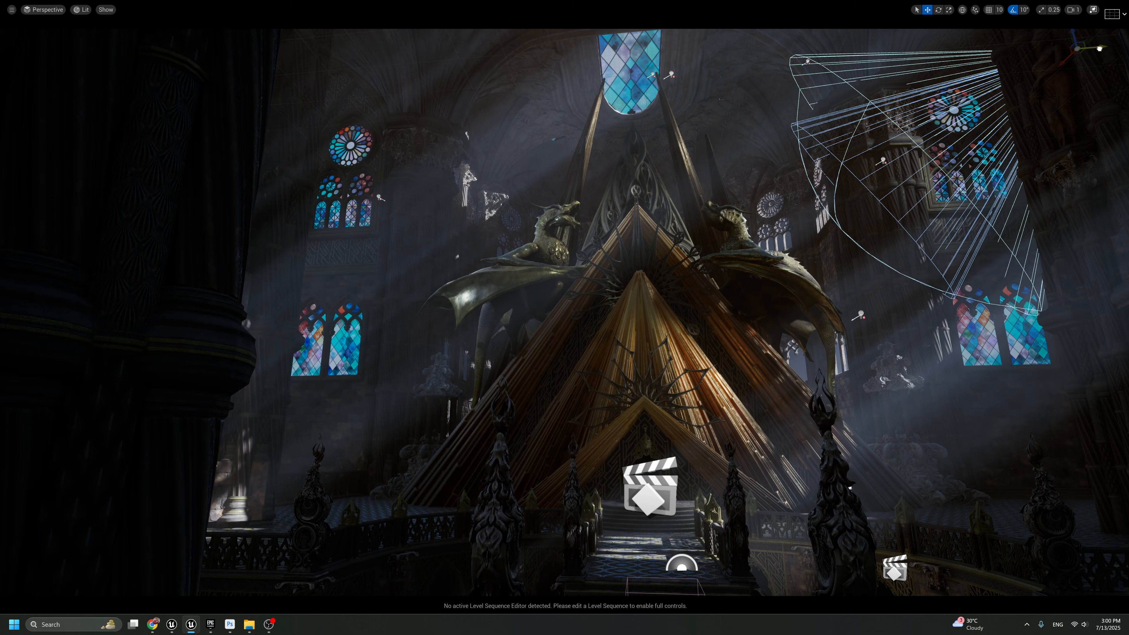
Duplicate the right-hand column's Spot Light to above the left-hand column, raise the copy slightly, and check it with icons hidden
left_click_drag(1099, 48, 550, 132)
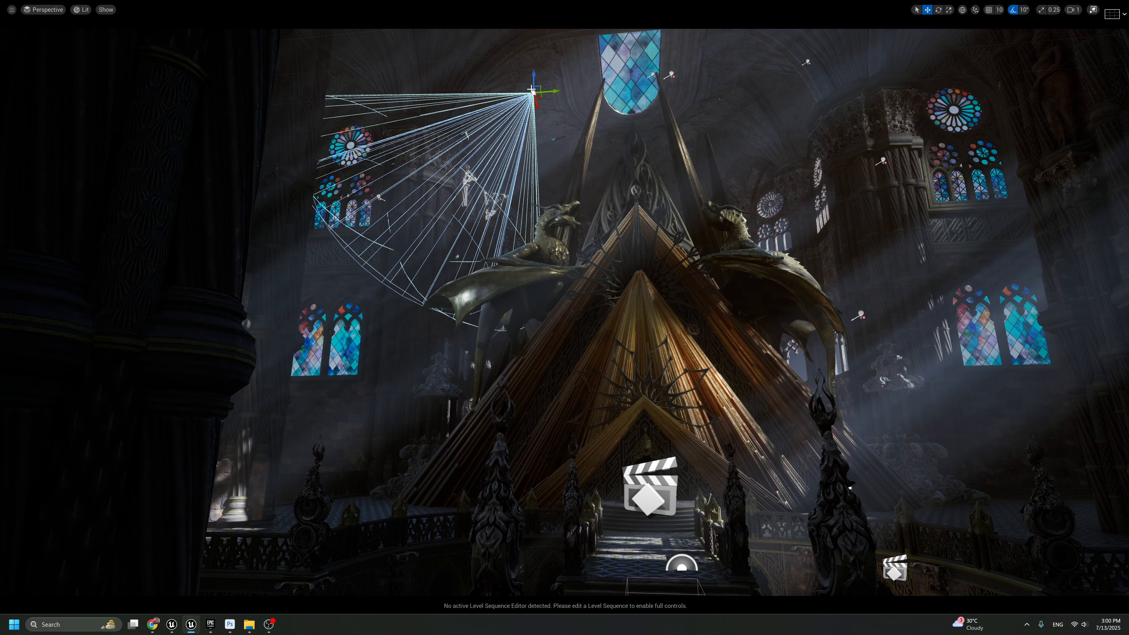
key("g")
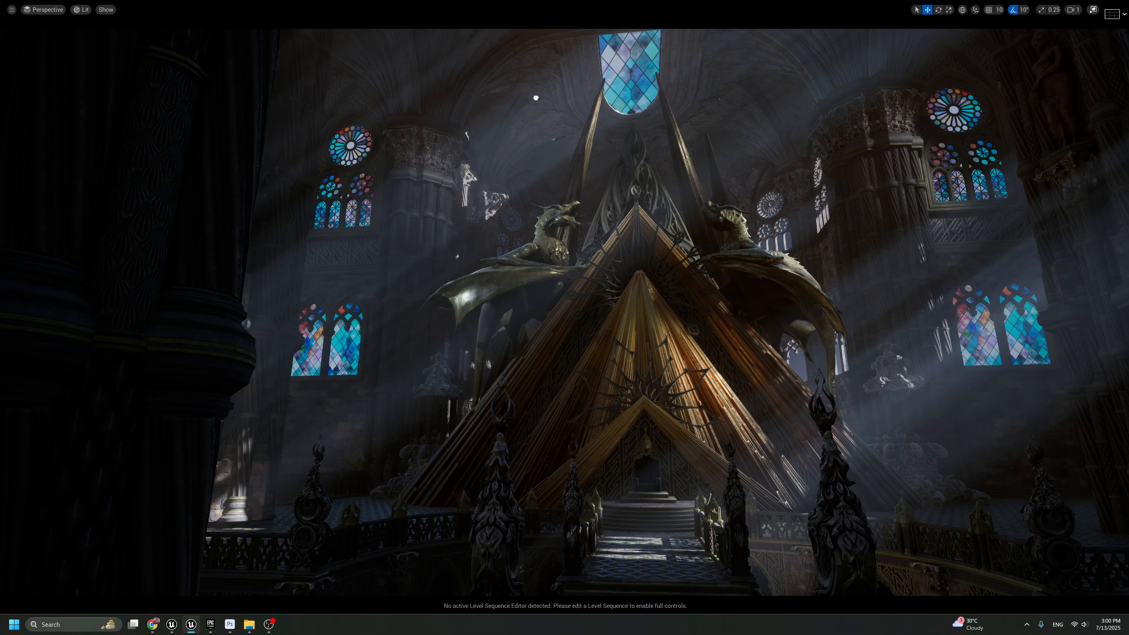
key("g")
key("g")
key("g")
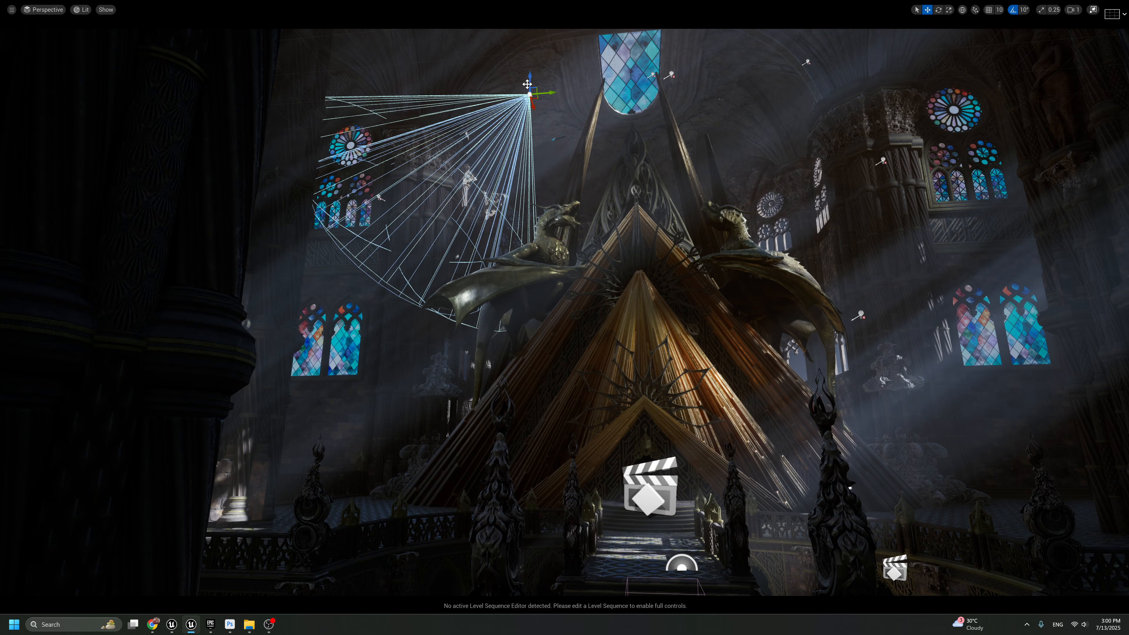
key("g")
left_click_drag(520, 120, 534, 46)
key("g")
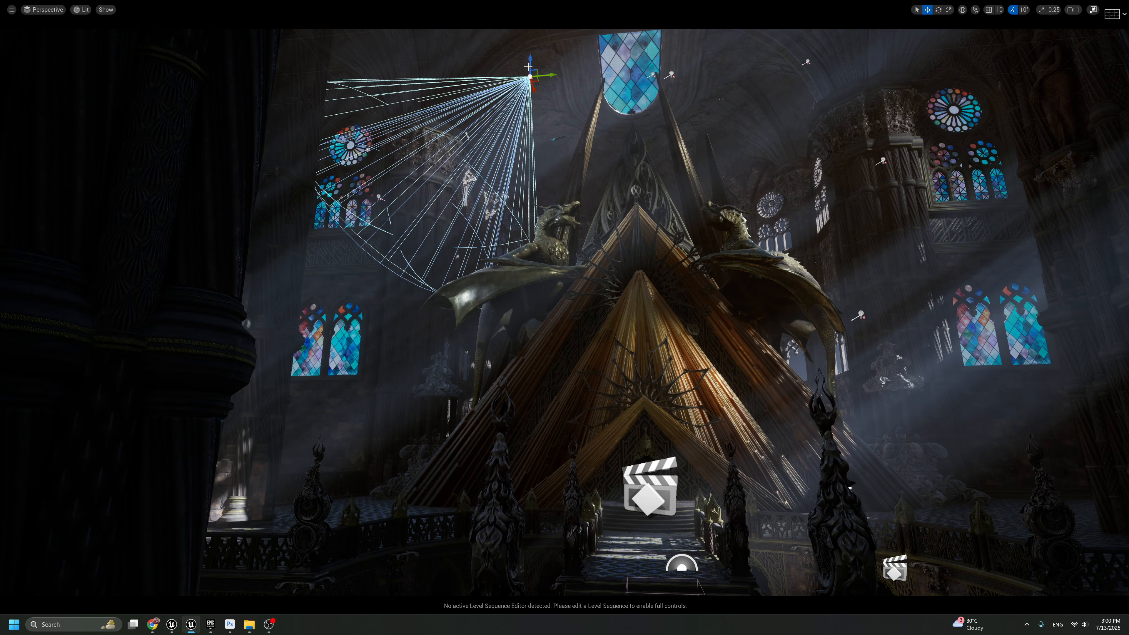
Try a lowered copy of the left-hand column's Spot Light around the left dragon, comparing several positions, and discard it
left_click_drag(536, 69, 534, 245)
key("g")
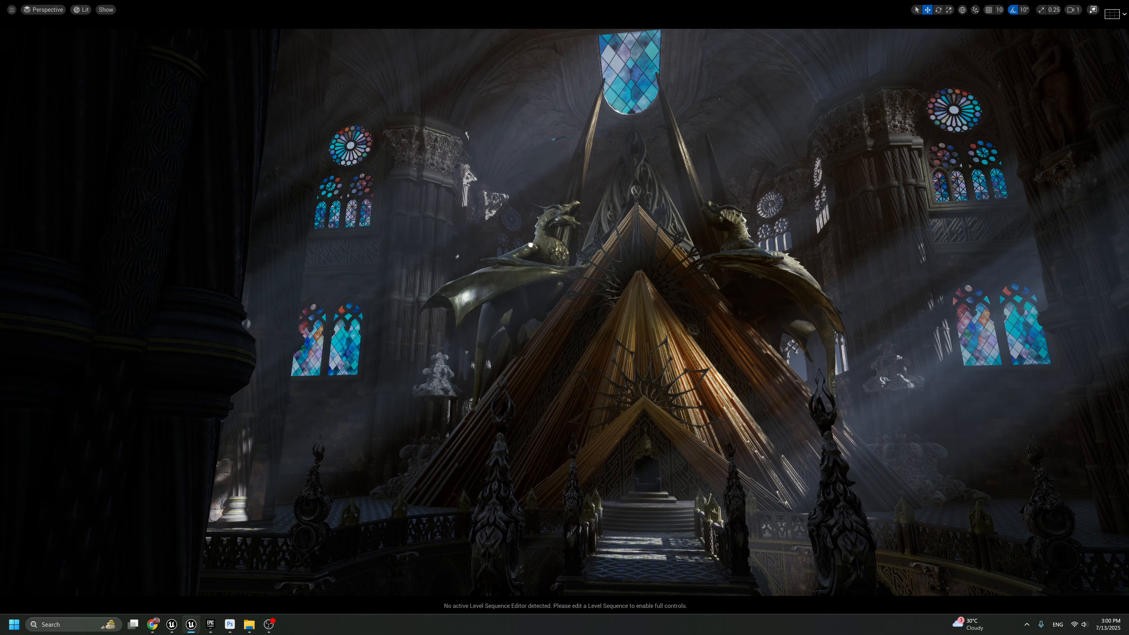
key("g")
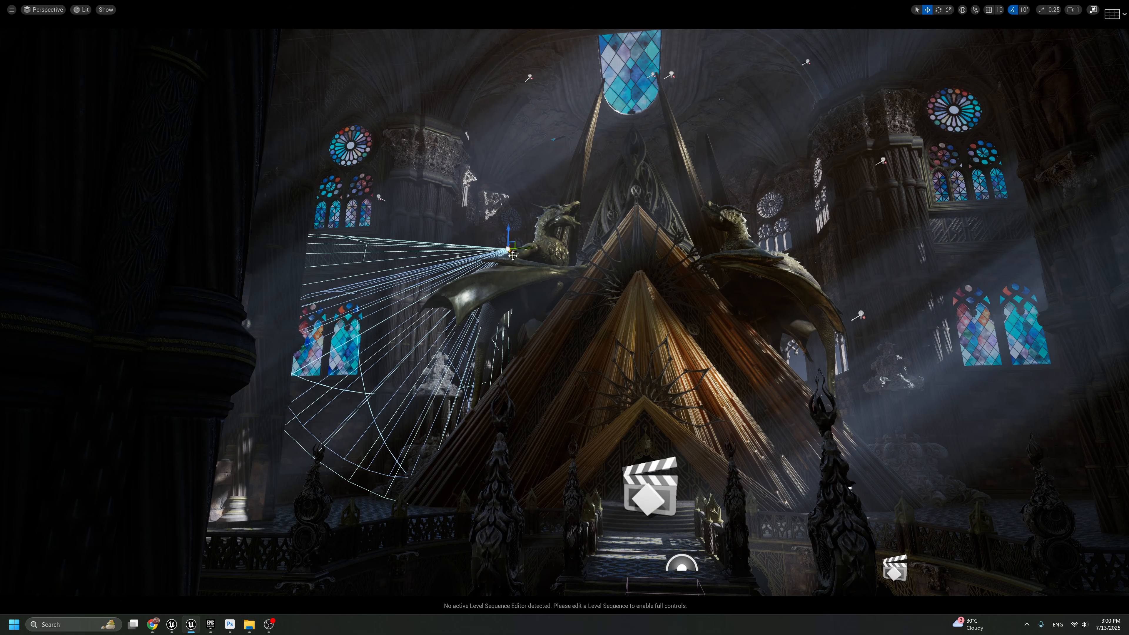
key("g")
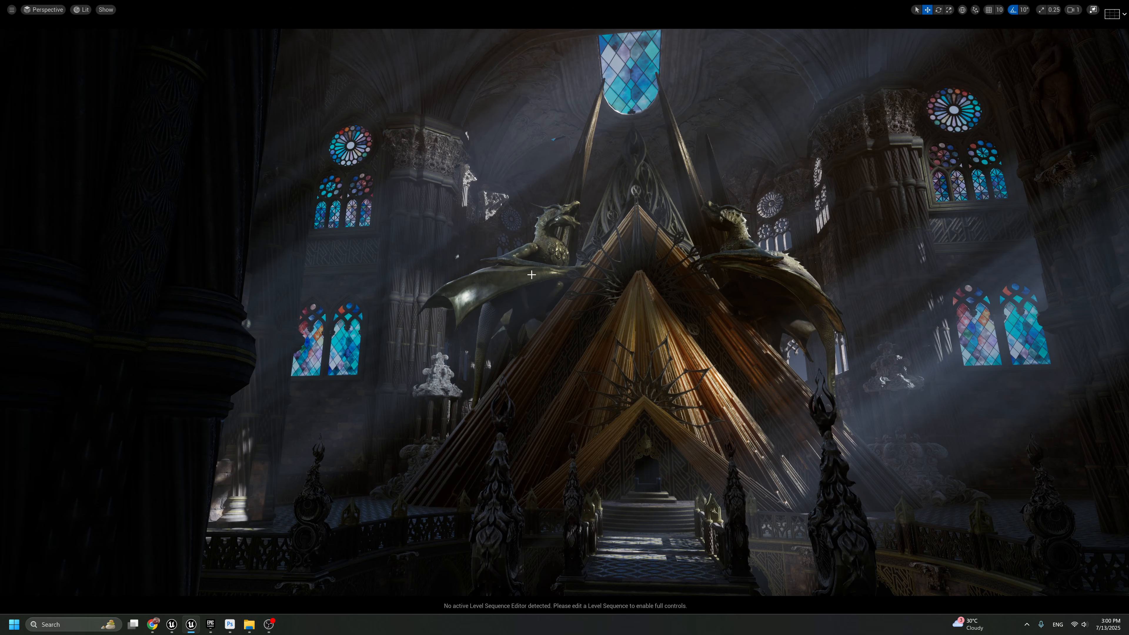
key("g")
left_click_drag(515, 253, 565, 242)
key("g")
key("g")
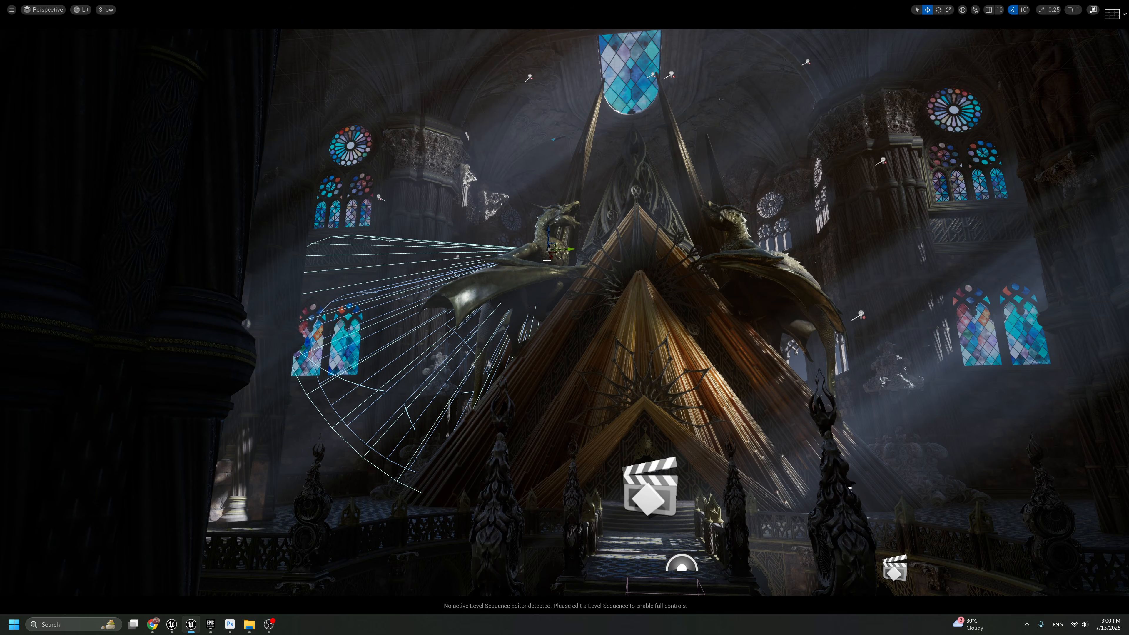
left_click_drag(562, 244, 1124, 268)
key("g")
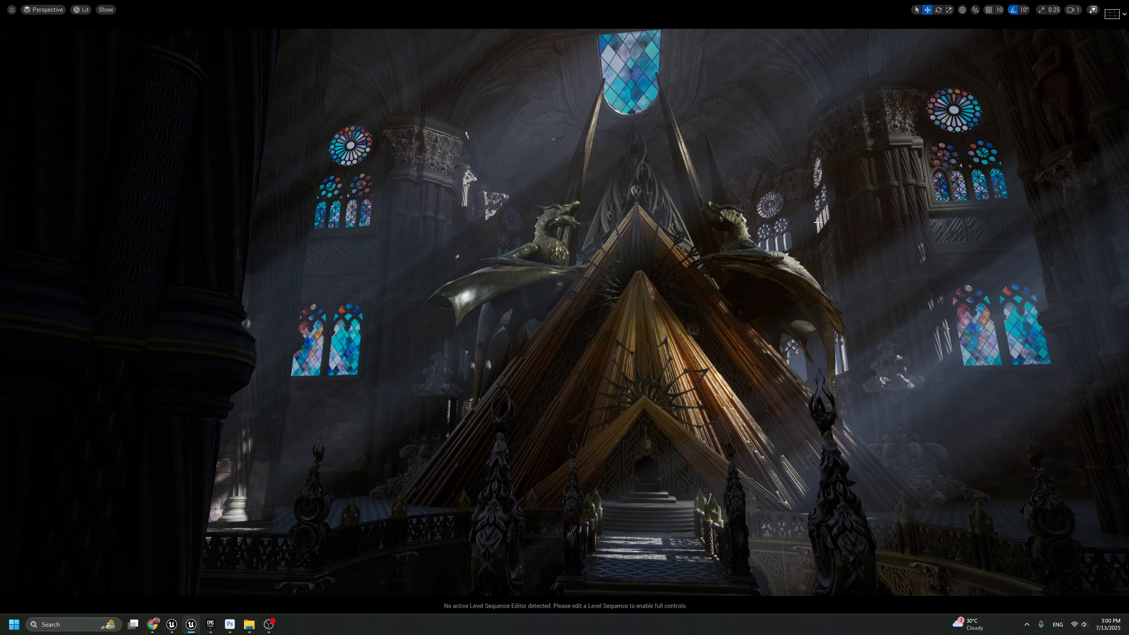
Add a Point Light at the pyramid's entrance stairs, raise it in front of the pyramid, and check it with icons hidden
key("F11")
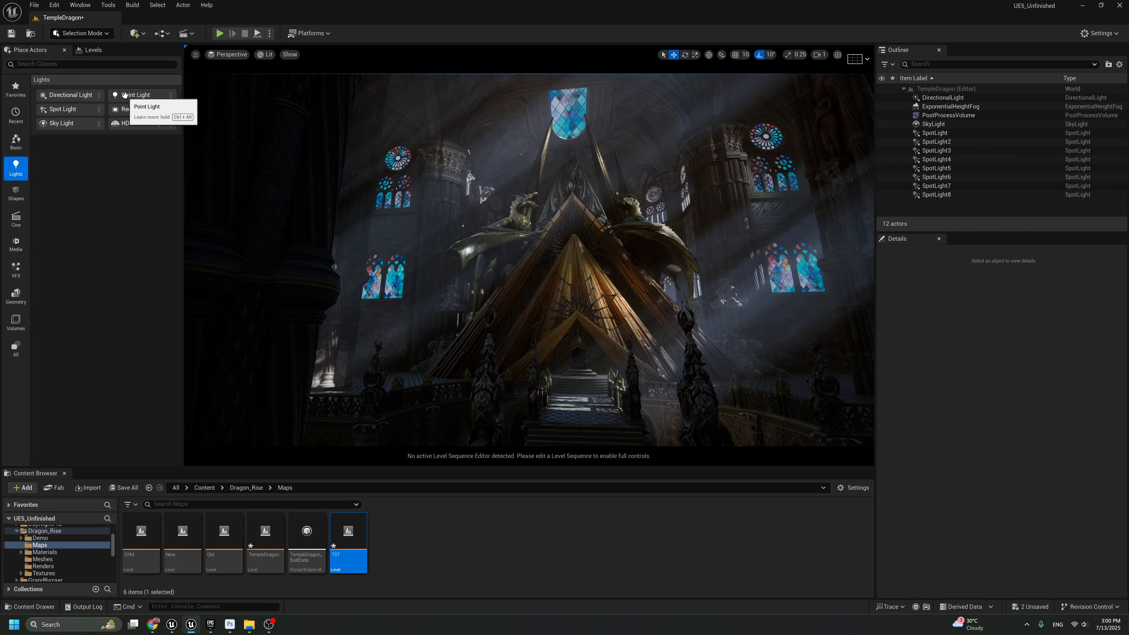
left_click_drag(123, 98, 581, 396)
key("F11")
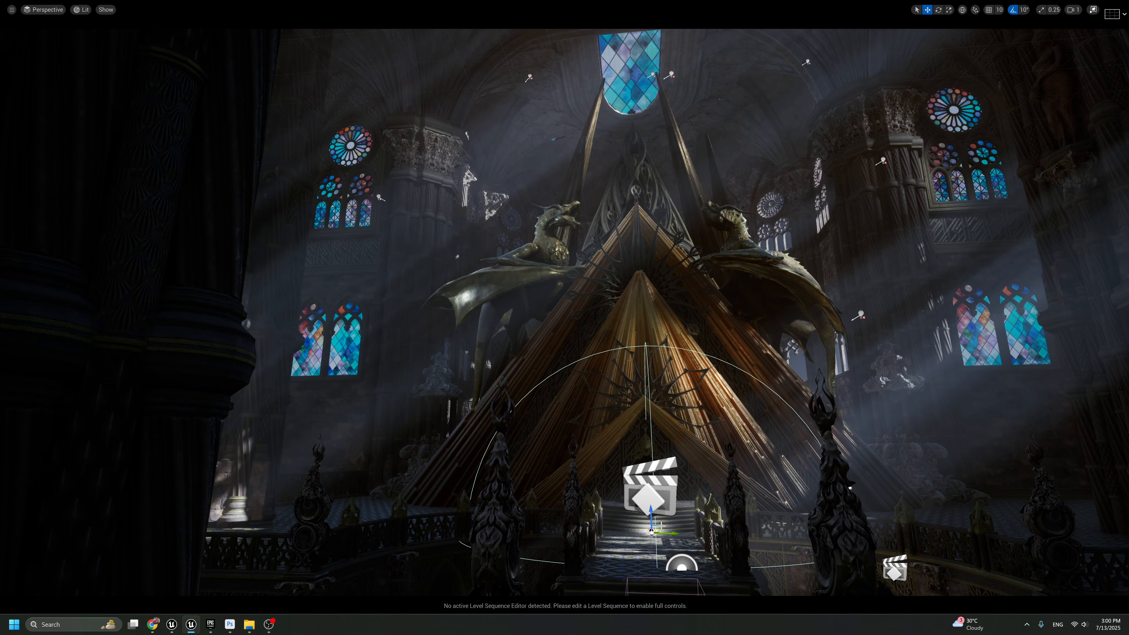
left_click_drag(659, 526, 652, 367)
key("g")
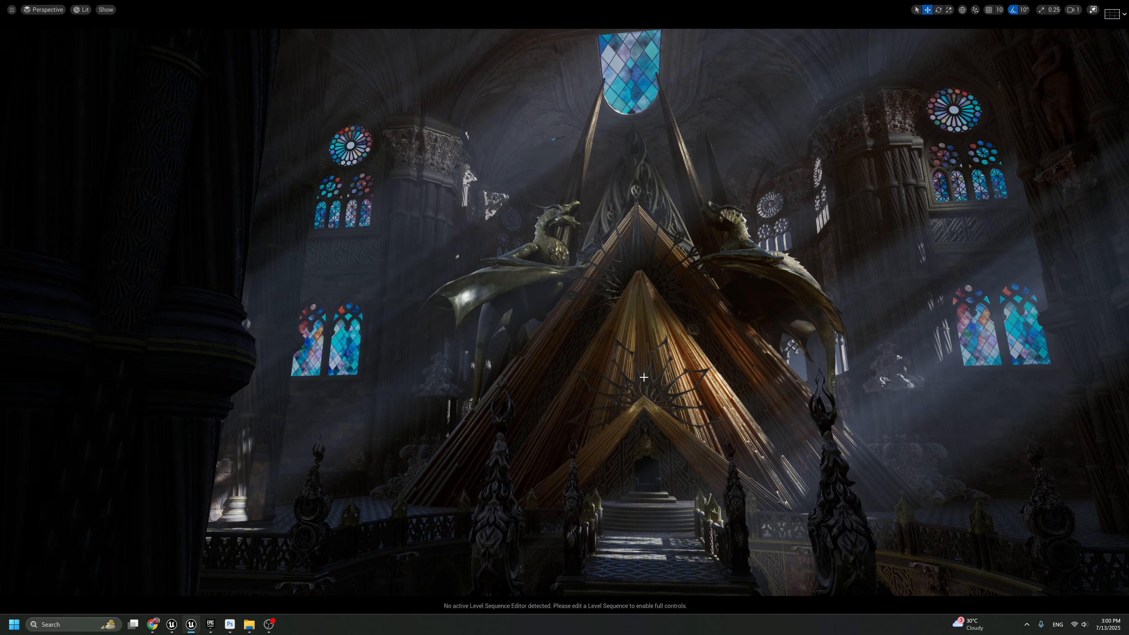
key("g")
Set the Point Light's intensity to about 34.6 cd and its Volumetric Scattering Intensity to 0
key("F11")
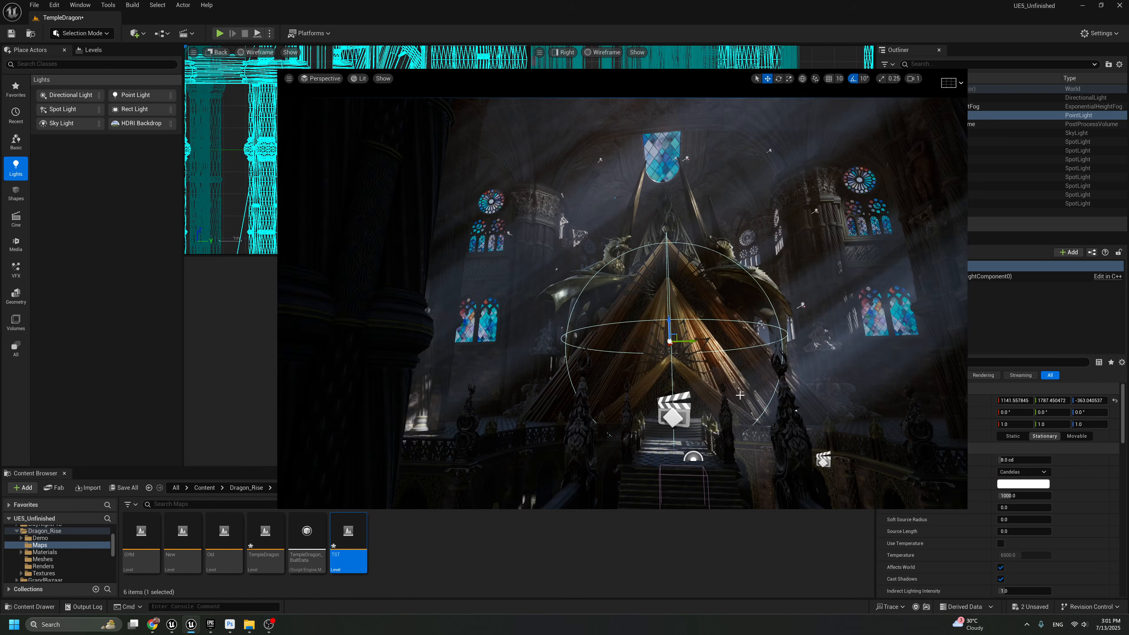
left_click_drag(1009, 460, 1017, 460)
key("g")
key("g")
key("g")
scroll(1007, 558, "down", 3)
left_click_drag(1009, 547, 992, 546)
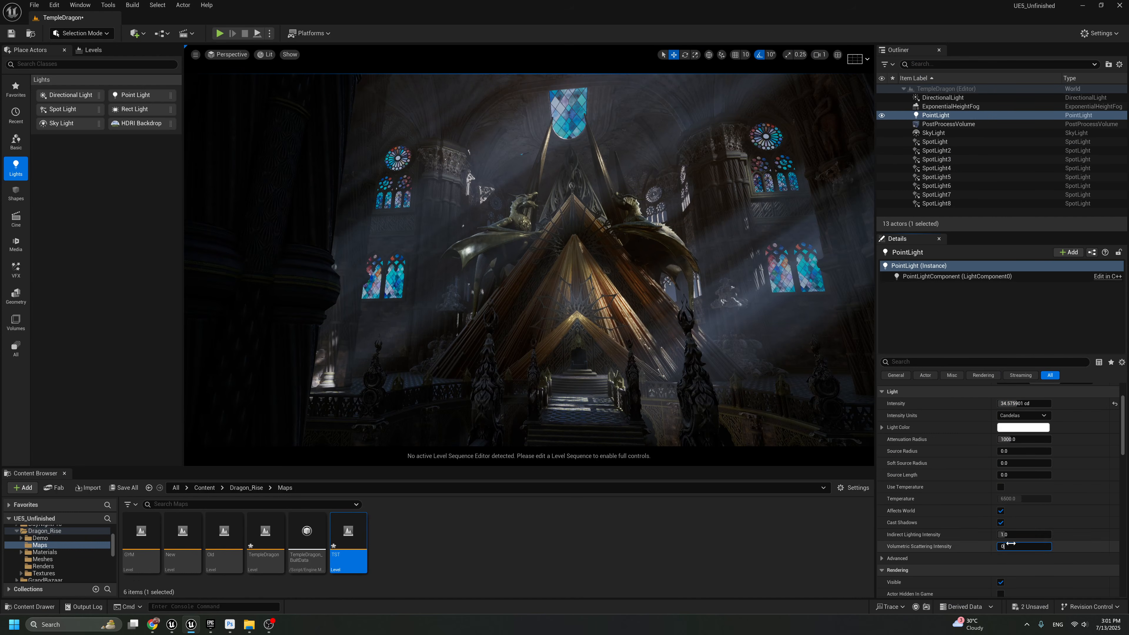
Enable Use Temperature on the Point Light and set the temperature to 3500
left_click(1001, 487)
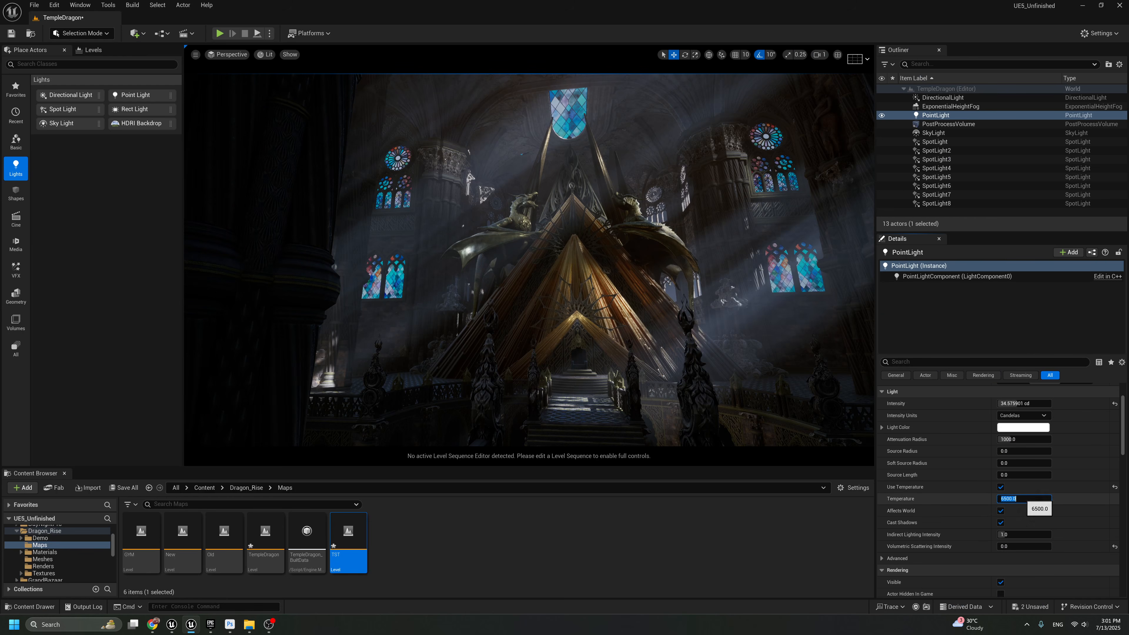
type("3500")
key("Return")
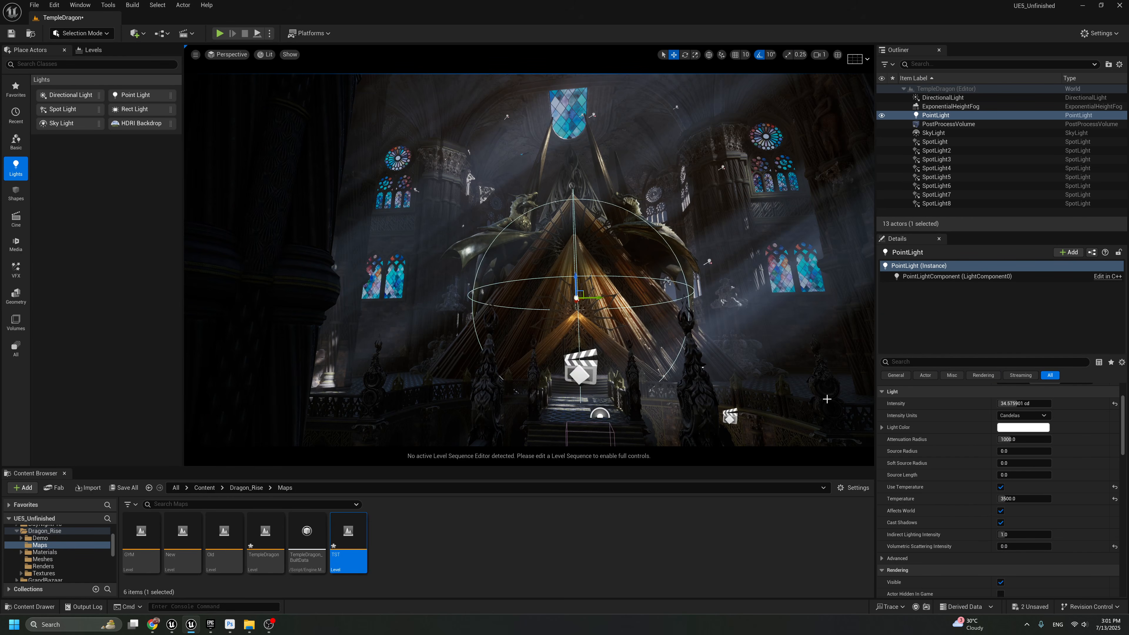
key("g")
Raise the Point Light's intensity to about 50.9 cd and its attenuation radius to about 1633
scroll(1013, 427, "up", 1)
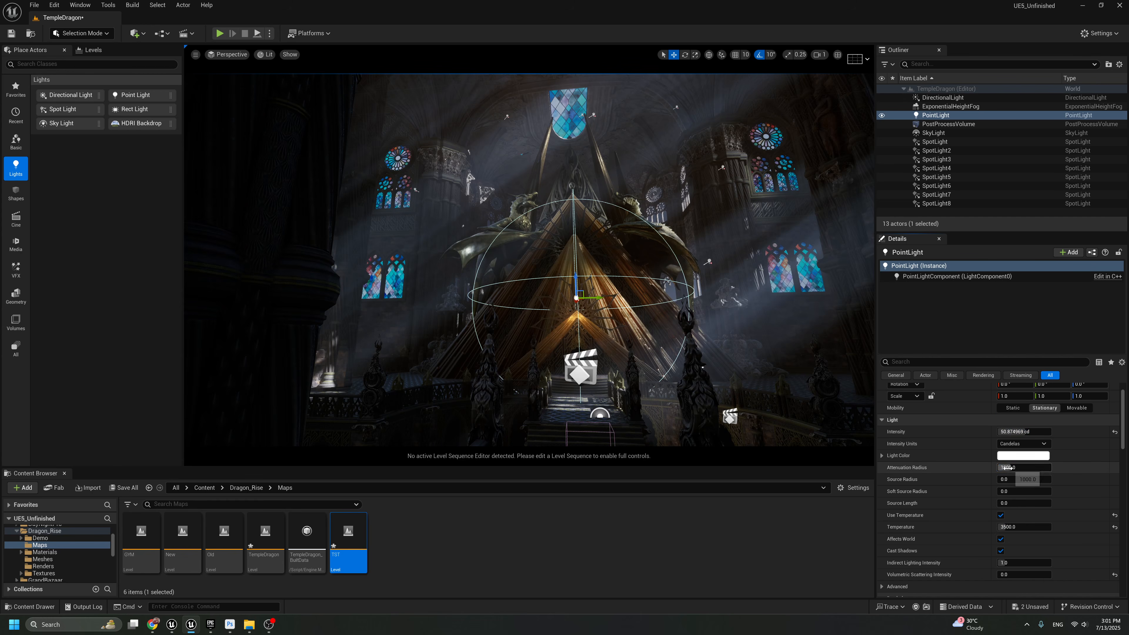
left_click_drag(1011, 468, 1018, 468)
key("g")
key("g")
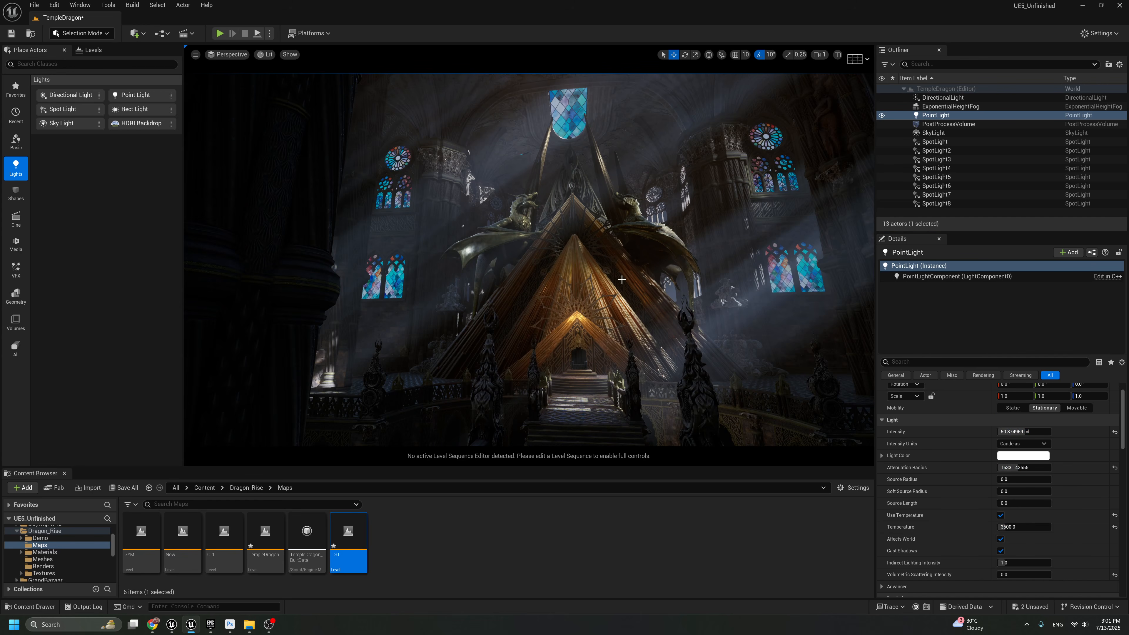
Move the Point Light higher on the pyramid and compare the full-size view with the light hidden and shown
left_click_drag(582, 289, 580, 258)
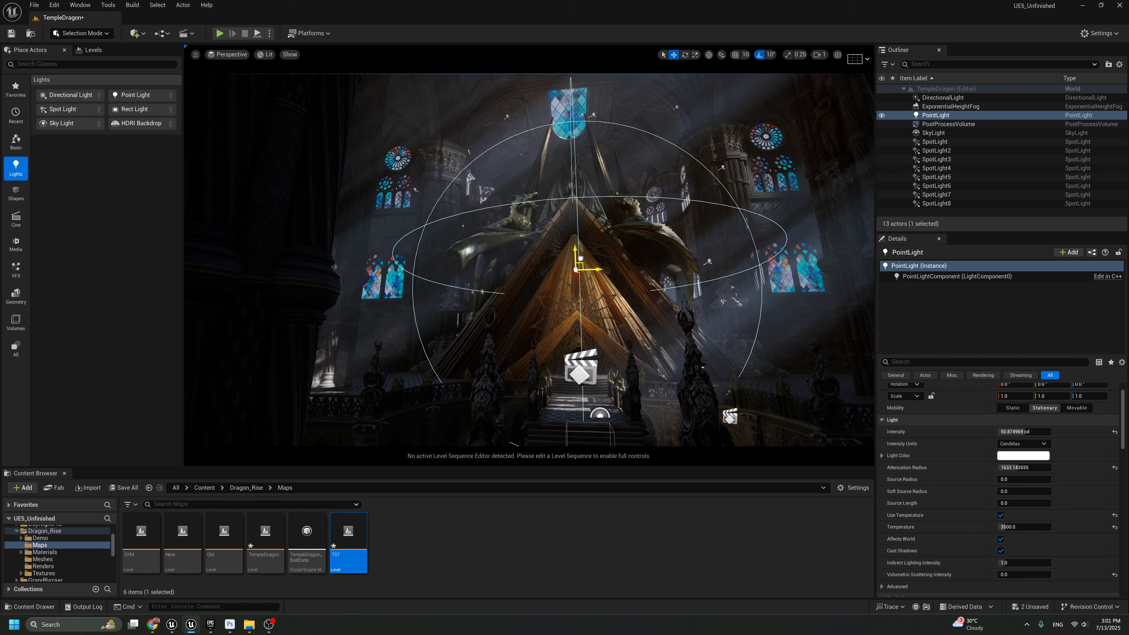
key("g")
key("F11")
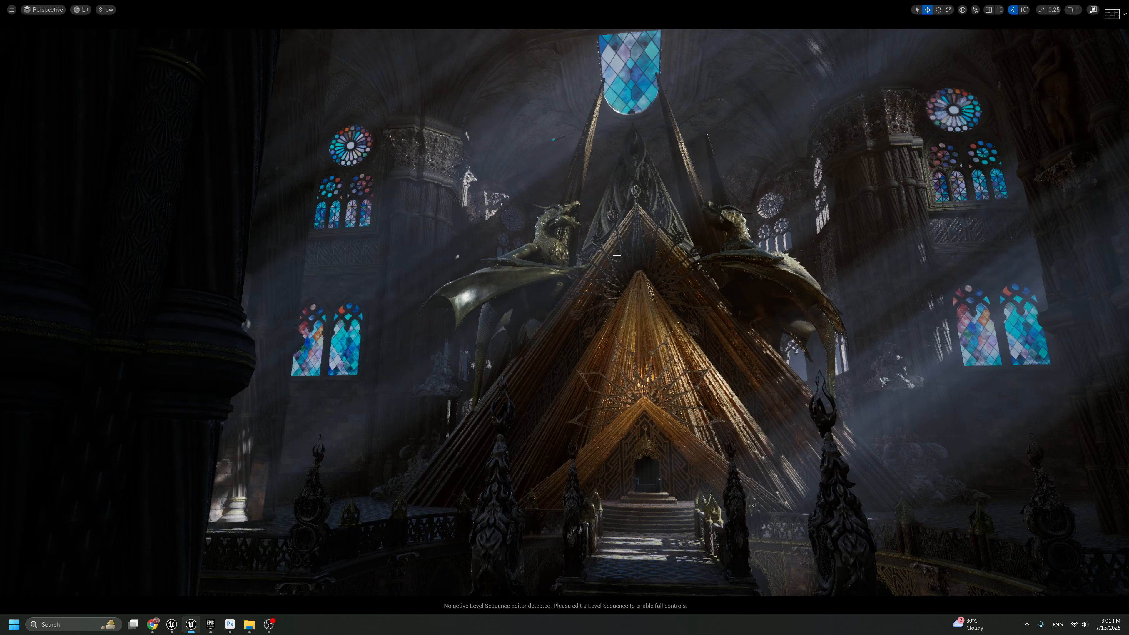
key("ctrl+z")
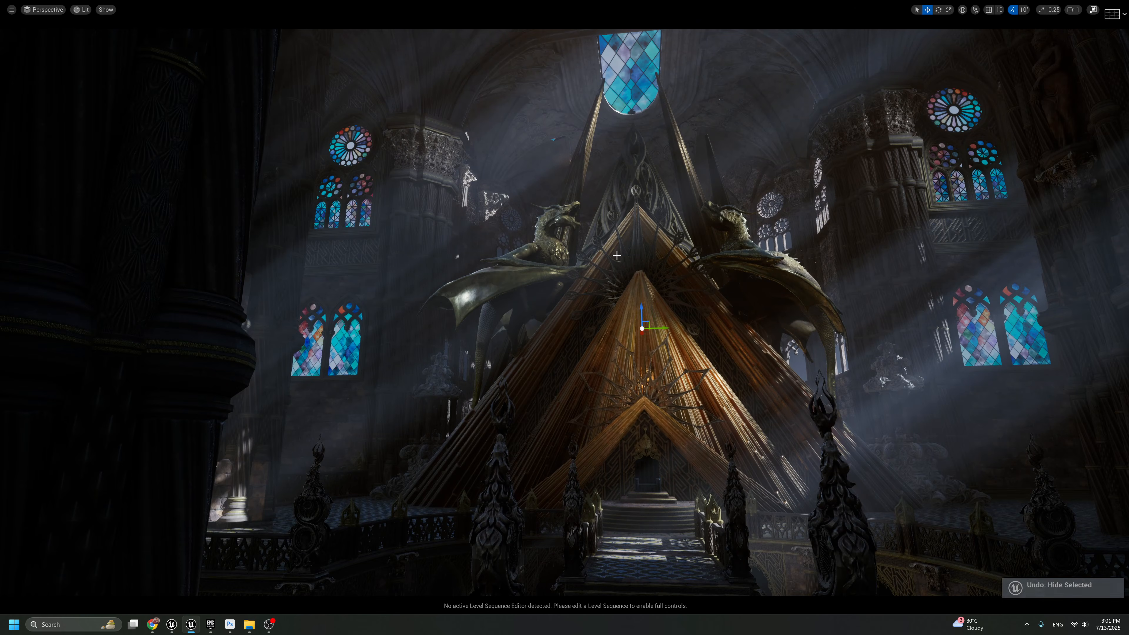
key("g")
key("g")
key("h")
key("ctrl+z")
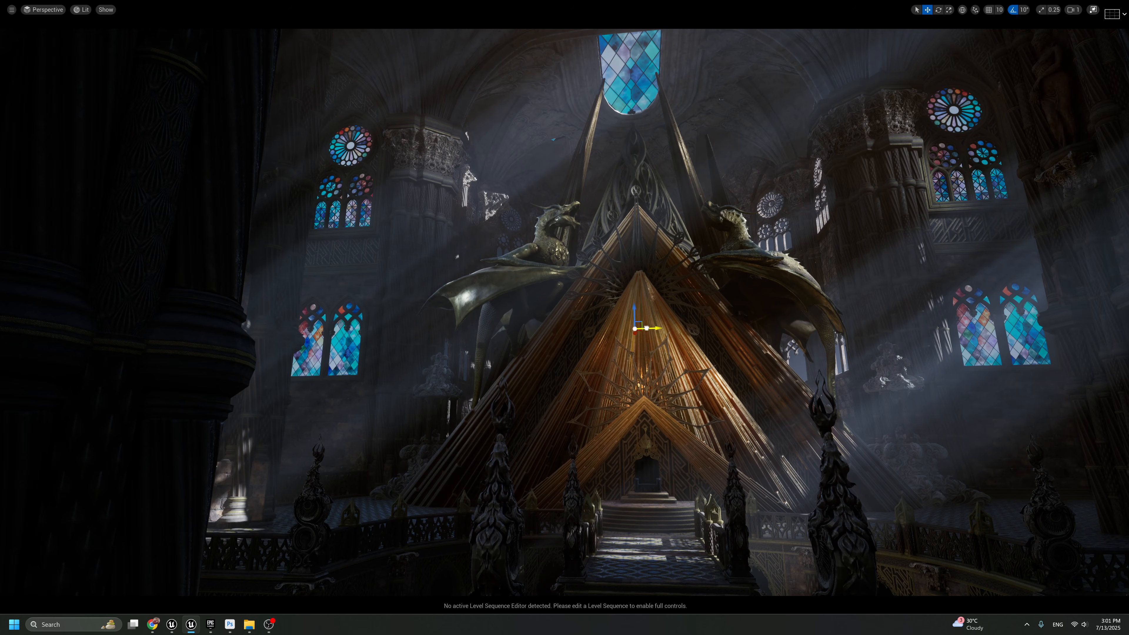
Shift the Point Light to the left side of the pyramid and inspect its placement from closer up
left_click_drag(647, 328, 565, 332)
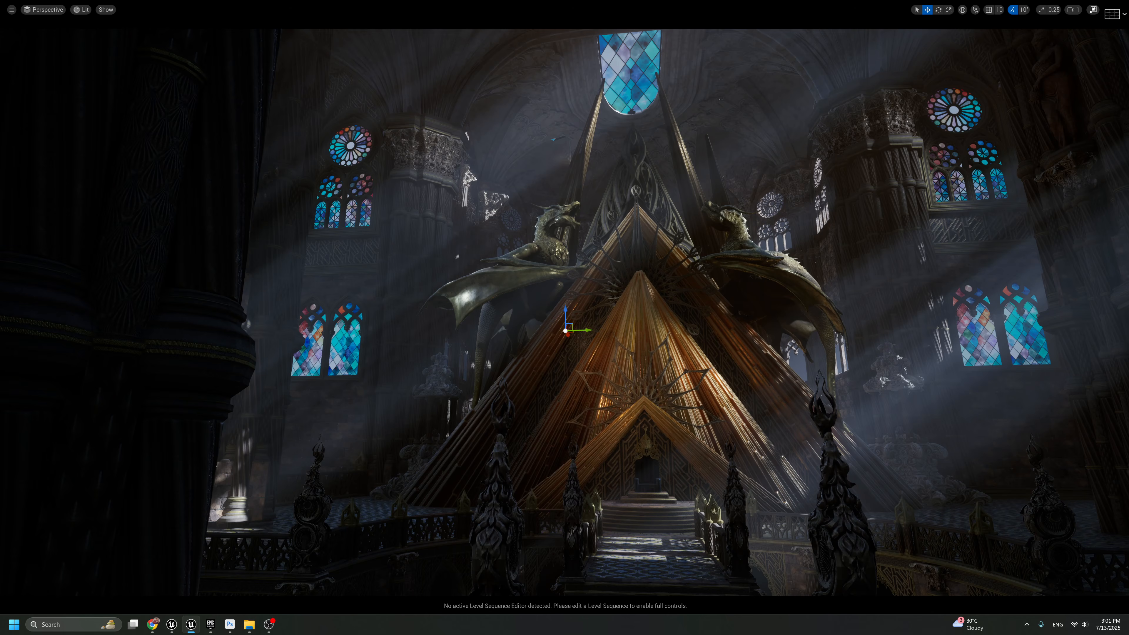
key("g")
mouse_move(549, 358)
right_mouse_down()
mouse_move(551, 378)
mouse_move(571, 379)
mouse_move(550, 358)
right_mouse_up()
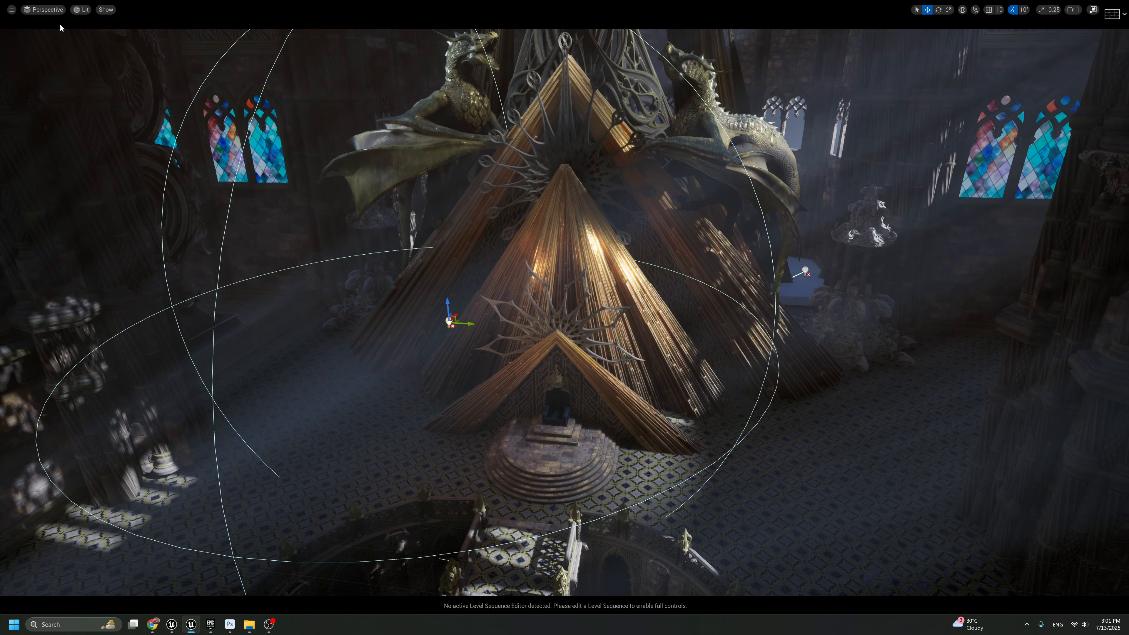
Review the lighting through CineCameraActor3 with icons hidden, and stop piloting the camera
left_click(43, 9)
left_click(143, 133)
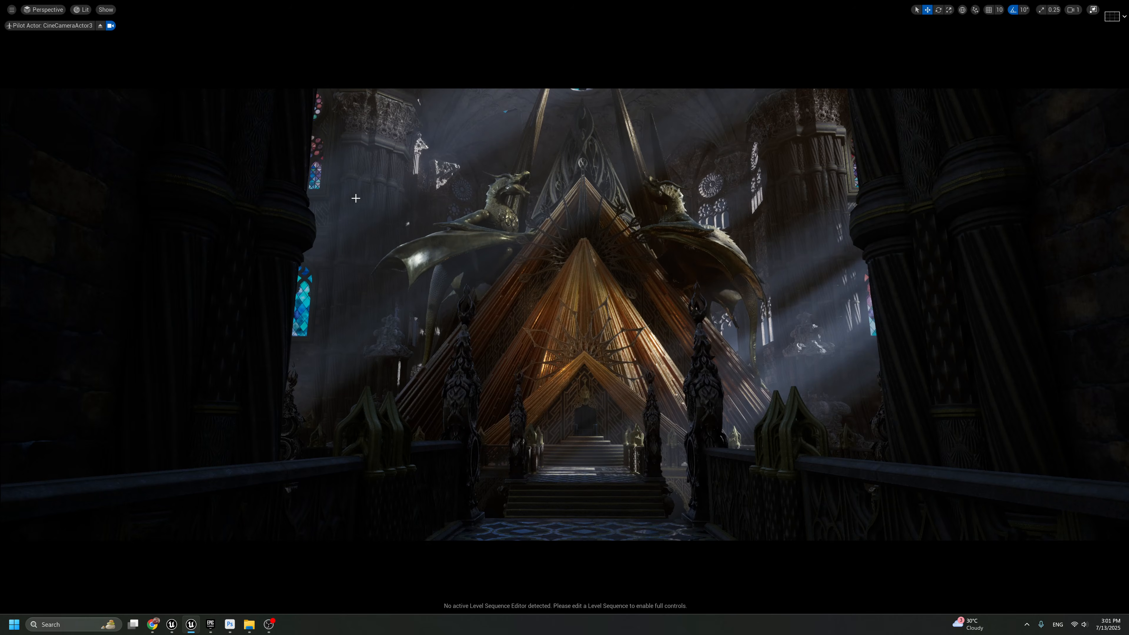
key("g")
key("g")
key("F11")
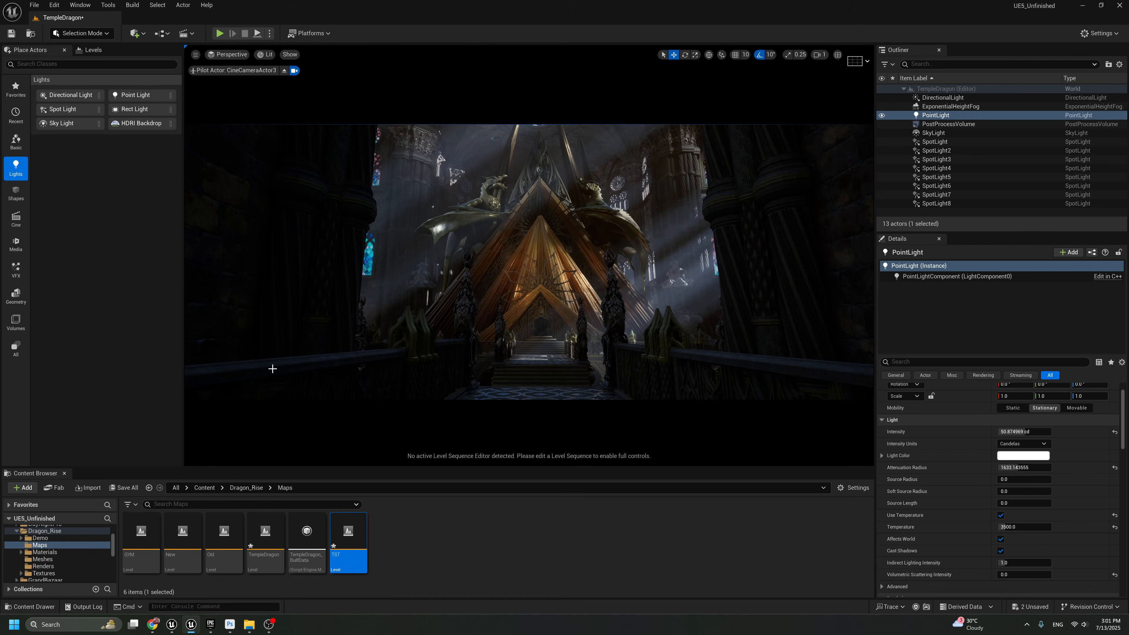
left_click(284, 70)
key("F11")
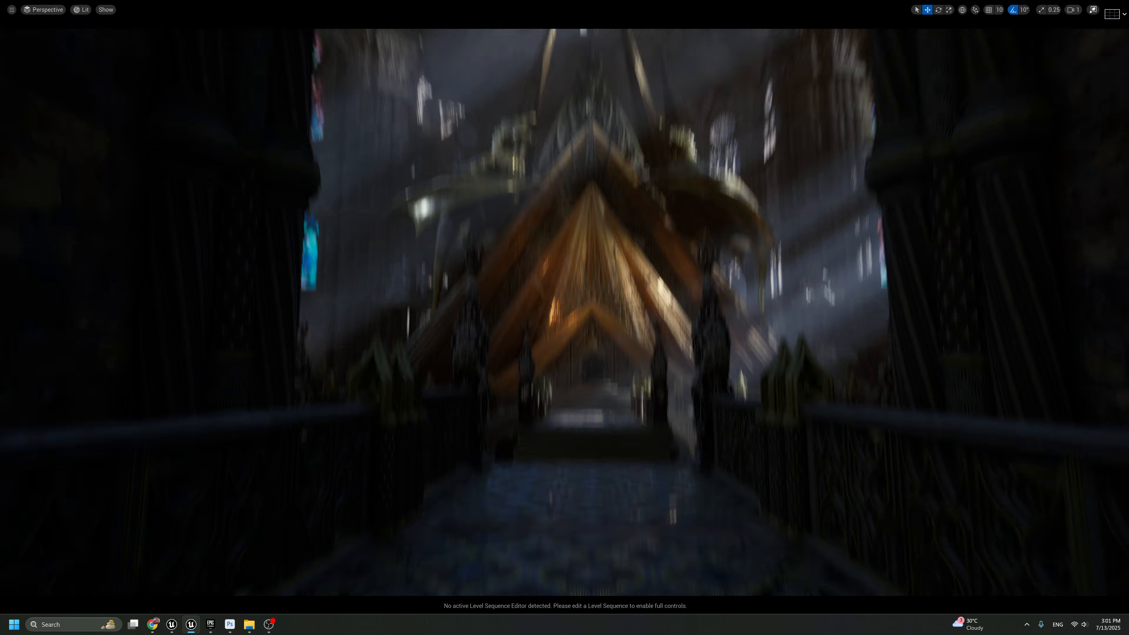
left_click_drag(512, 232, 812, 253)
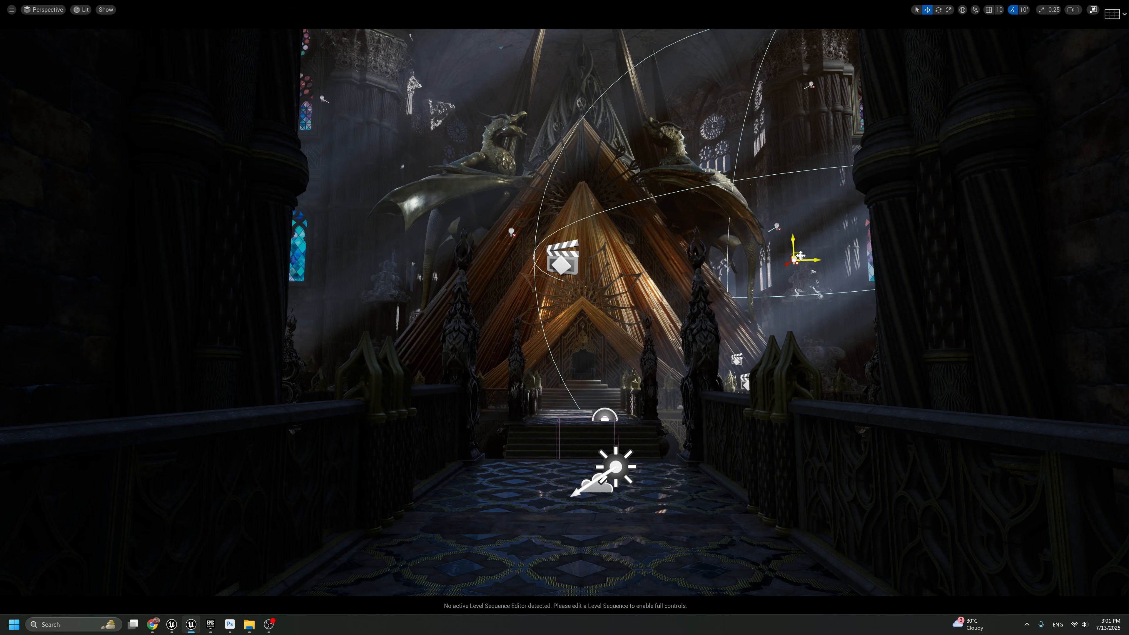
key("Delete")
middle_click_drag(812, 253, 798, 218)
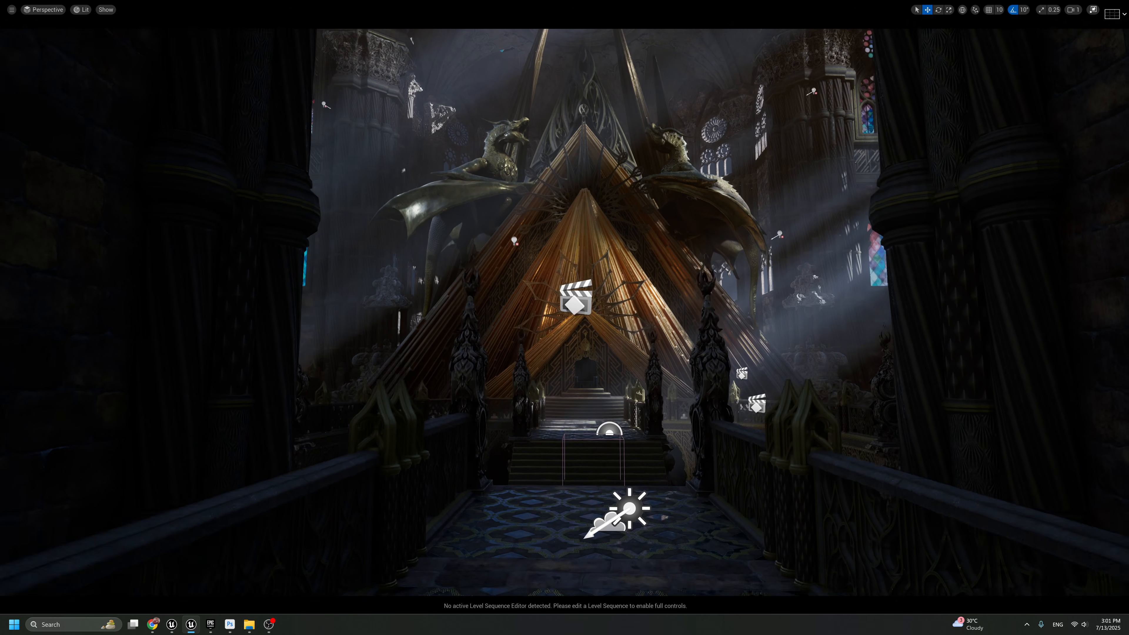
scroll(716, 302, "down", 4)
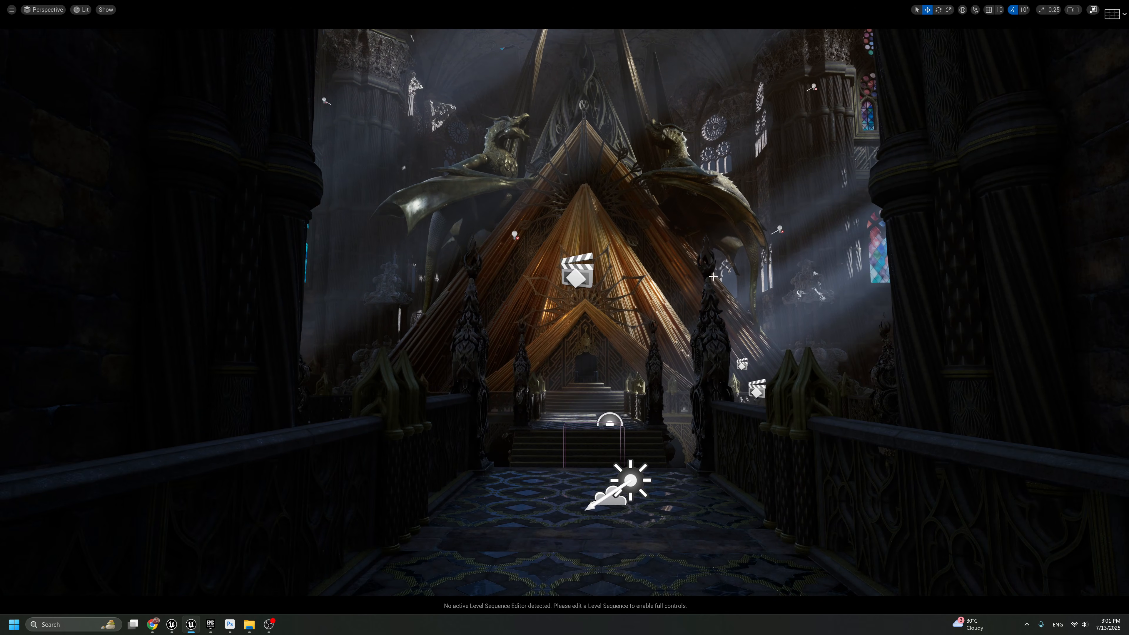
key("g")
scroll(684, 448, "up", 5)
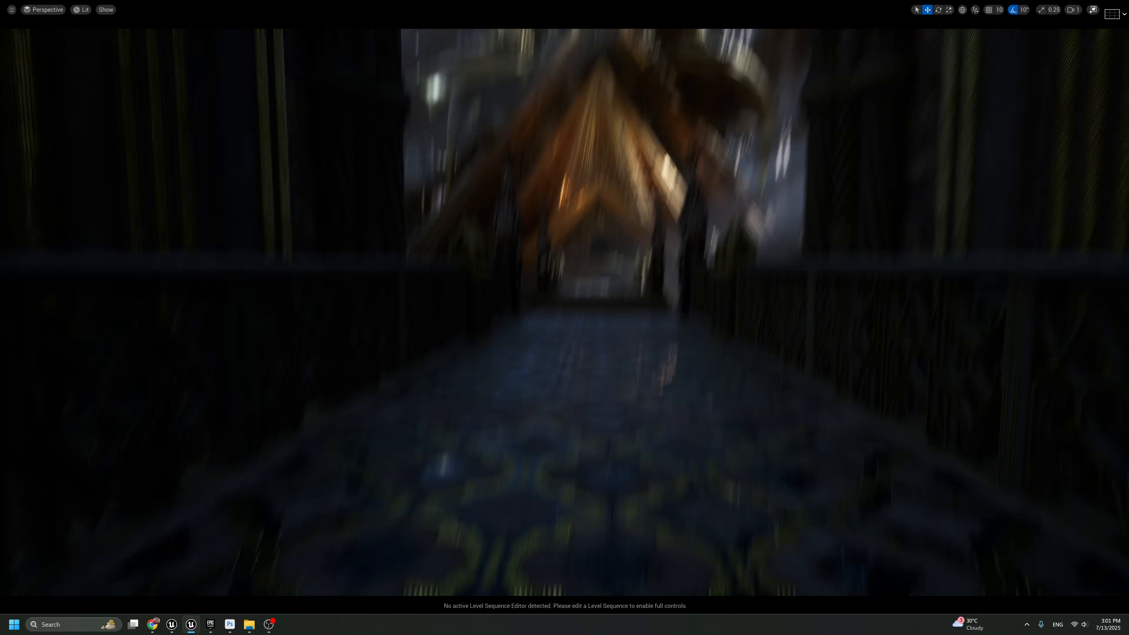
key("g")
key("g")
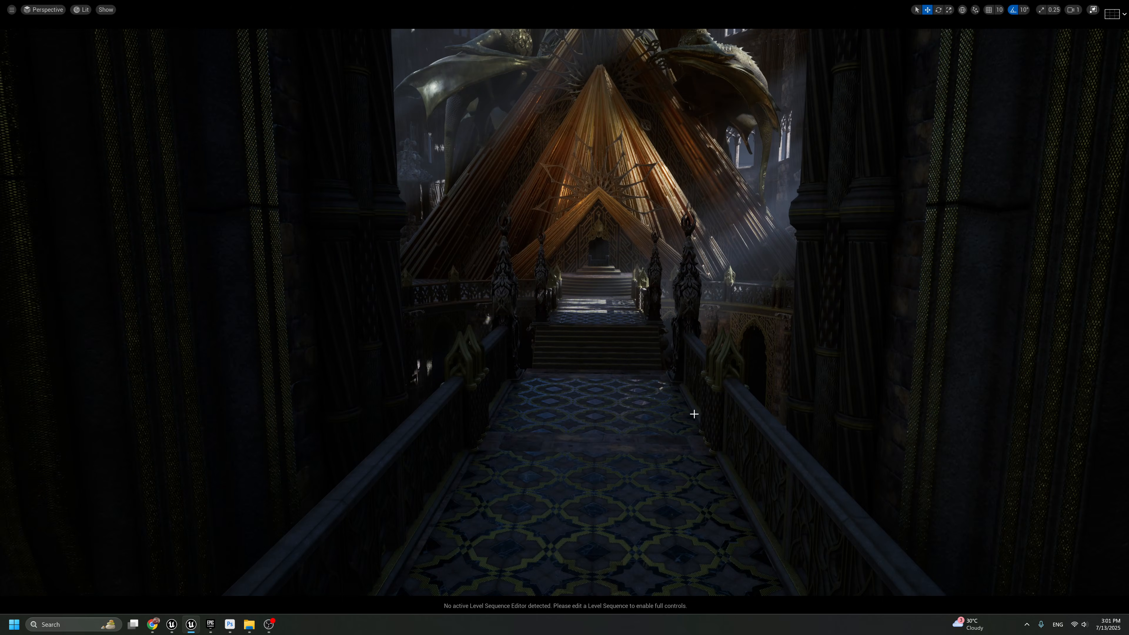
Leave the full-size view, add a new Point Light and position it in the torch on the right-hand bridge post
key("F11")
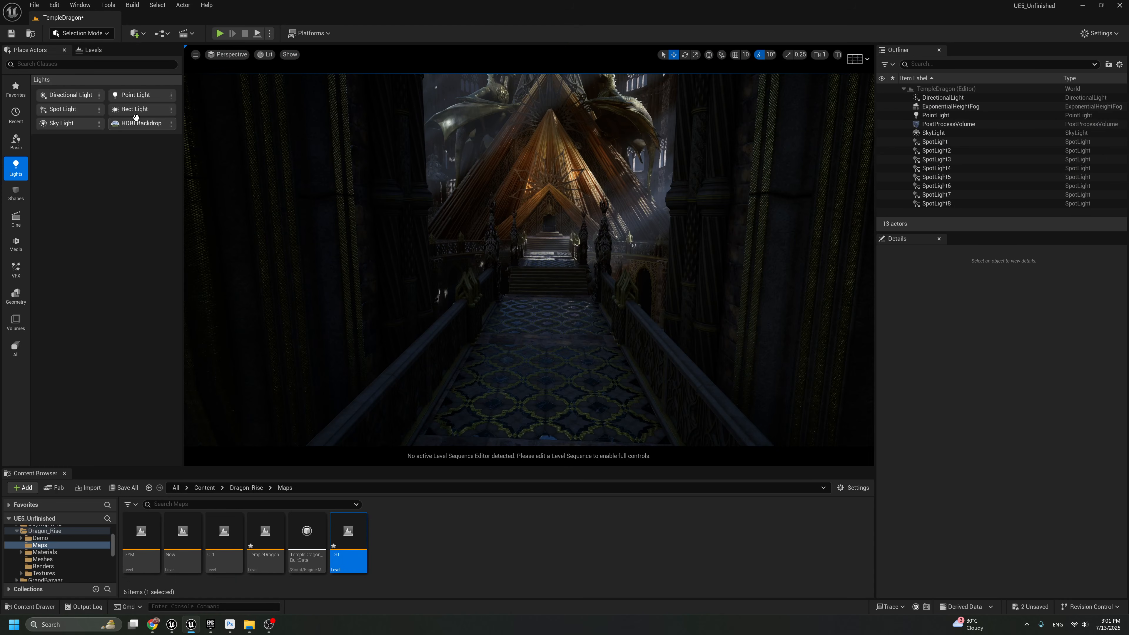
left_click_drag(137, 116, 604, 250)
key("w")
right_click_drag(629, 238, 628, 238)
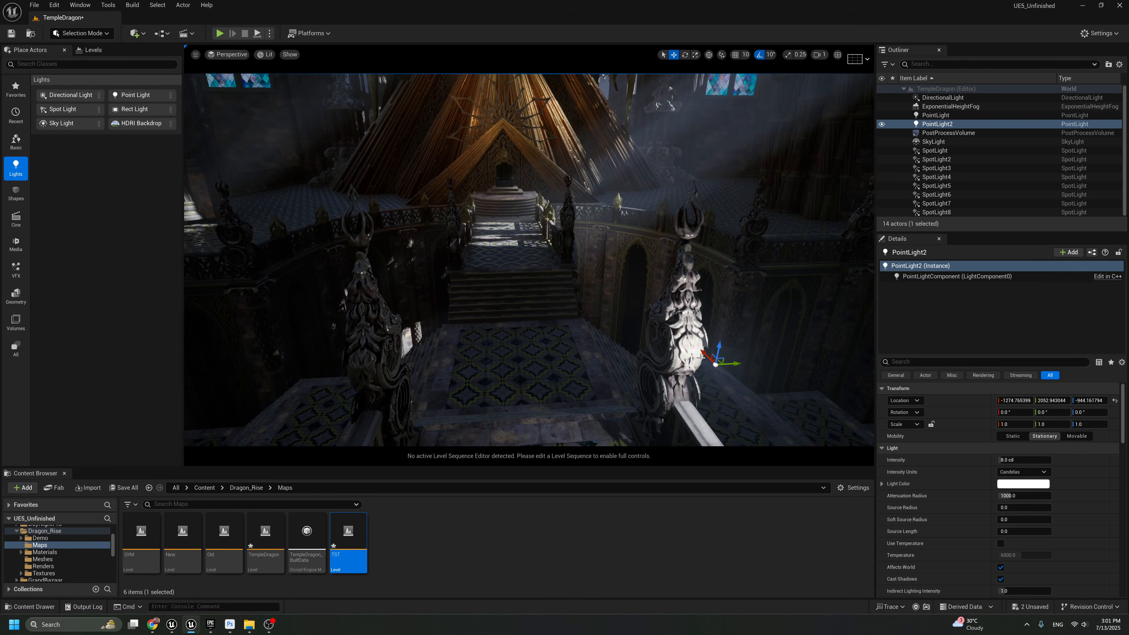
left_click_drag(701, 356, 675, 313)
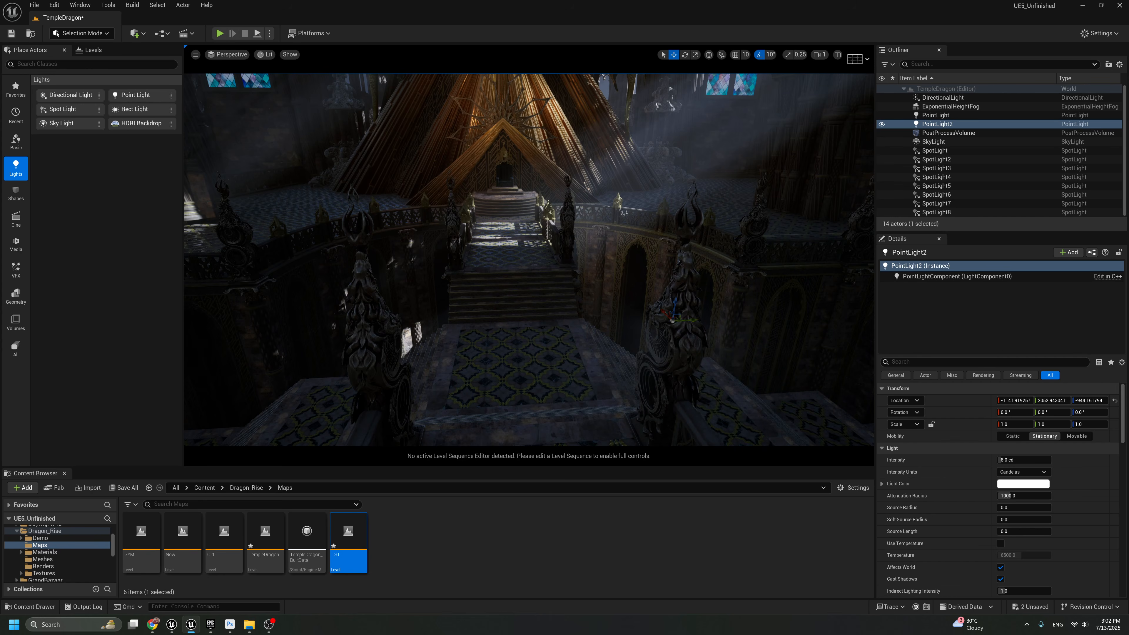
right_click_drag(645, 285, 634, 222)
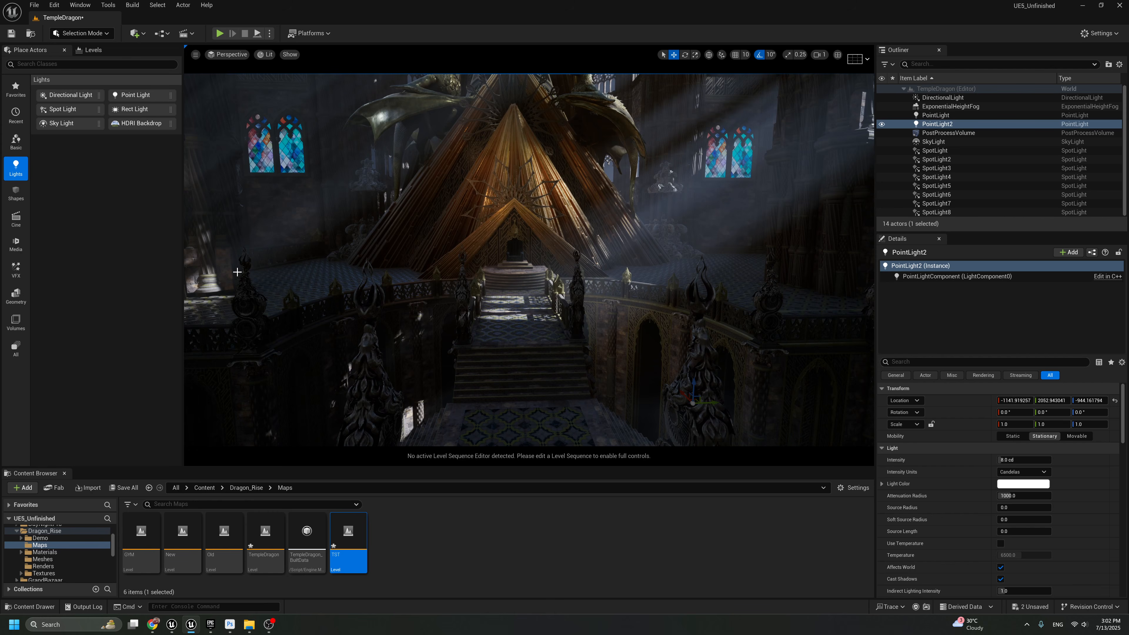
right_click_drag(742, 308, 796, 311)
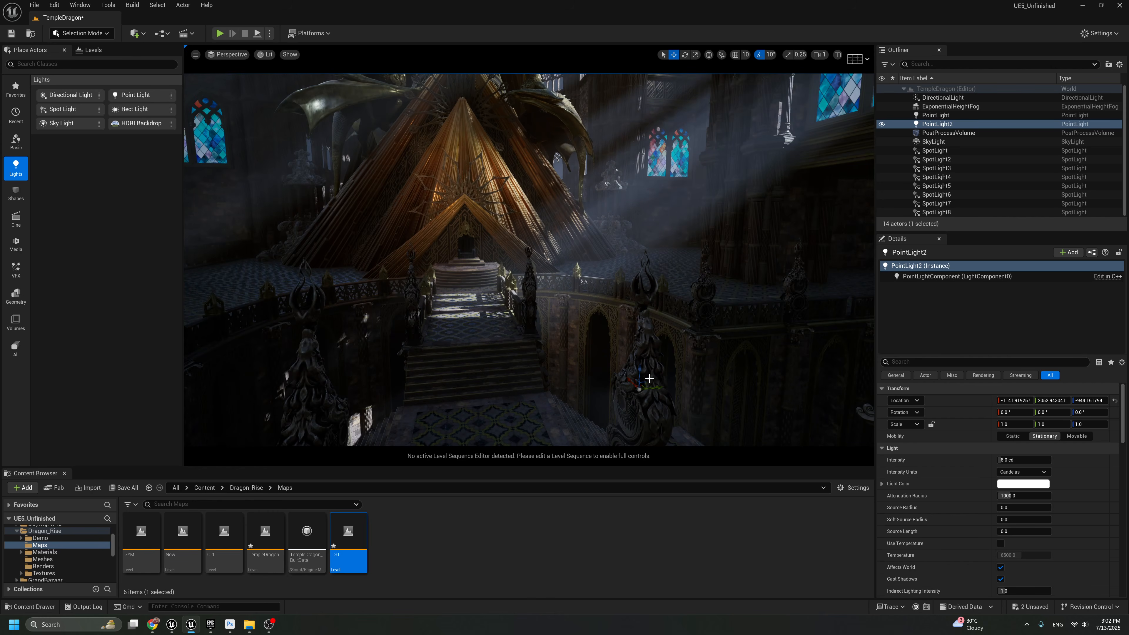
left_click_drag(646, 382, 647, 279)
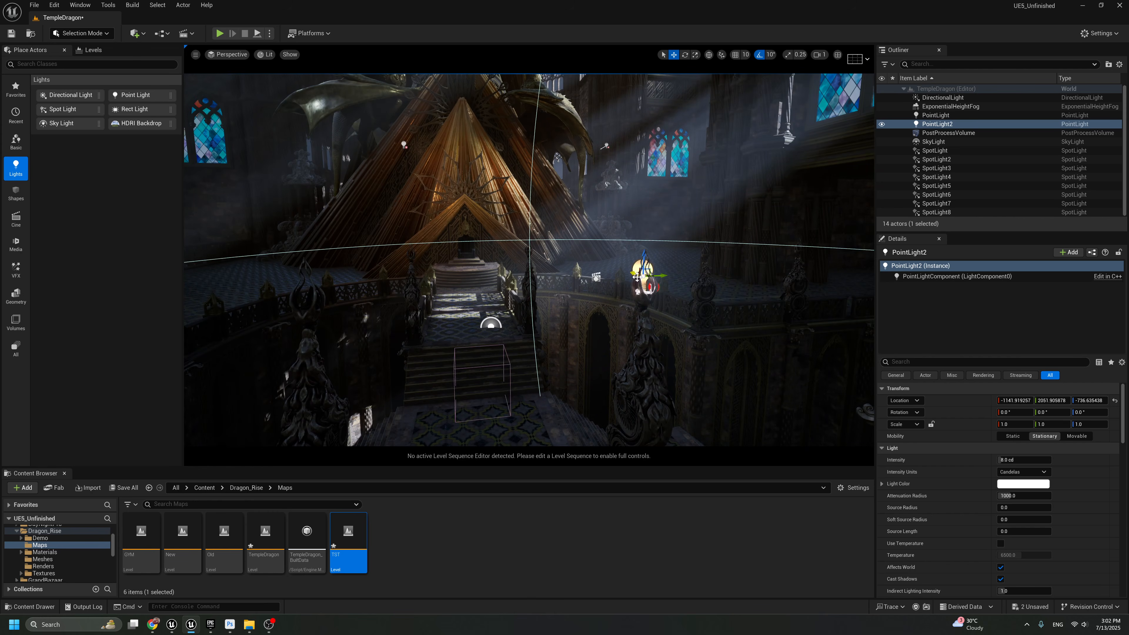
Enable colour temperature on the new torch Point Light and set it to 2500
left_click(1001, 543)
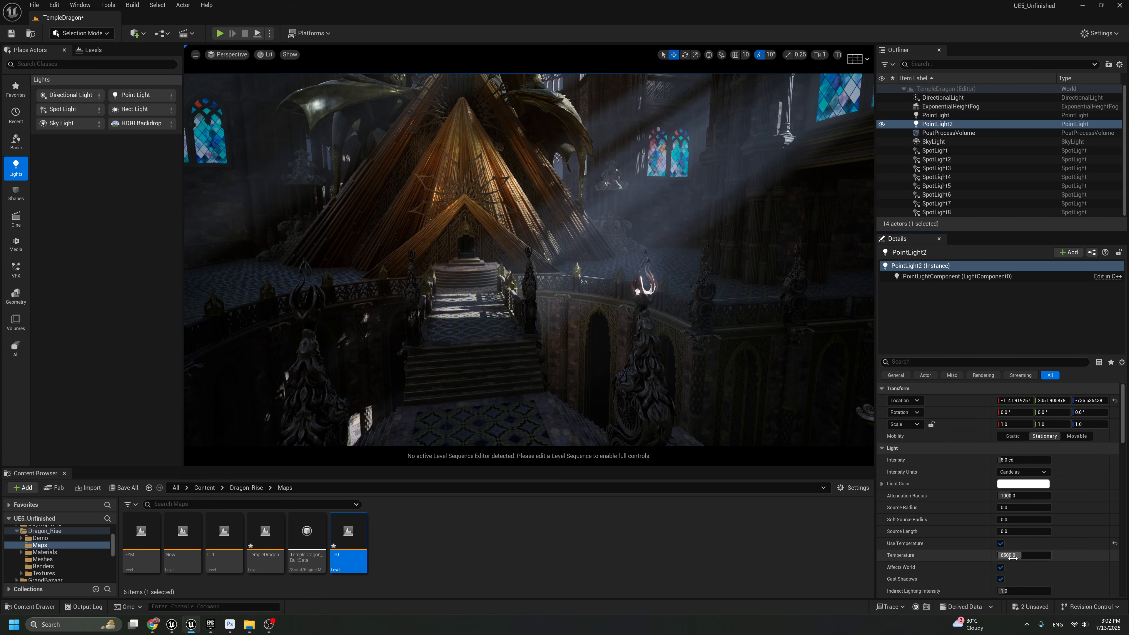
left_click(1013, 555)
type("2500")
key("Return")
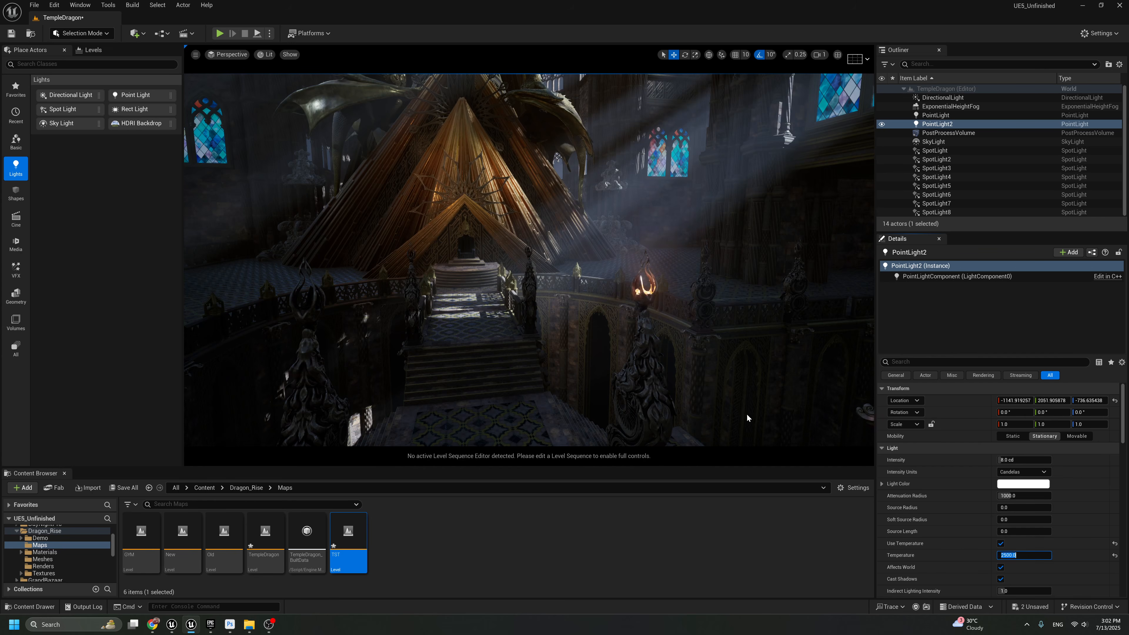
Reduce the torch Point Light's attenuation radius to about 719 and raise its intensity to about 38 cd
right_click_drag(747, 416, 739, 328)
key("g")
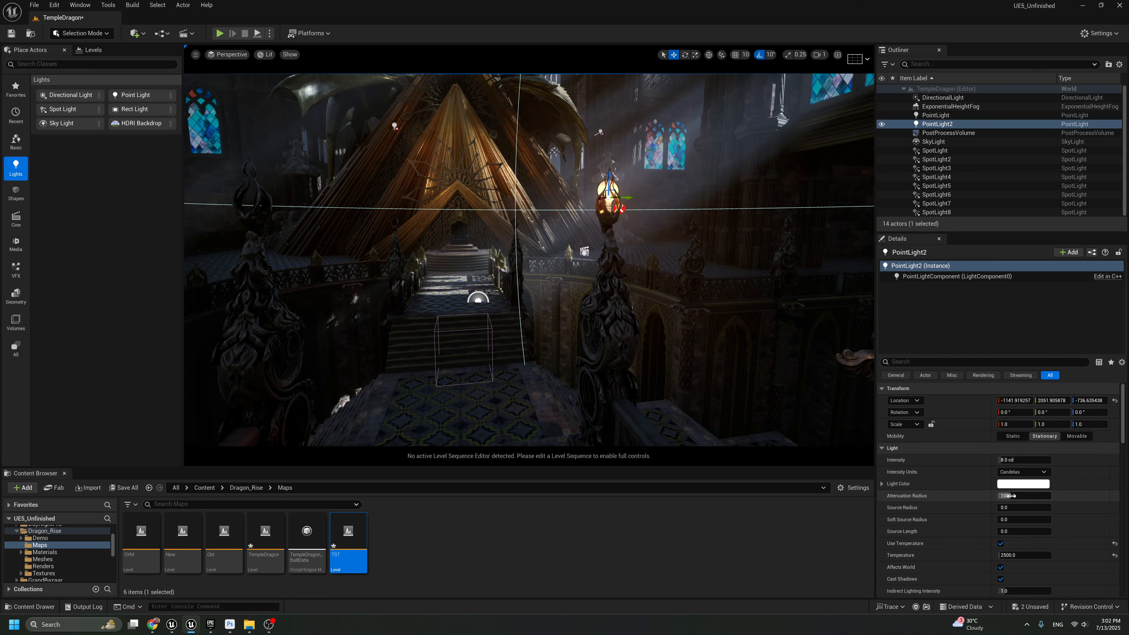
left_click_drag(1018, 495, 985, 495)
left_click_drag(1014, 461, 1030, 461)
scroll(518, 302, "down", 5)
scroll(518, 302, "down", 5)
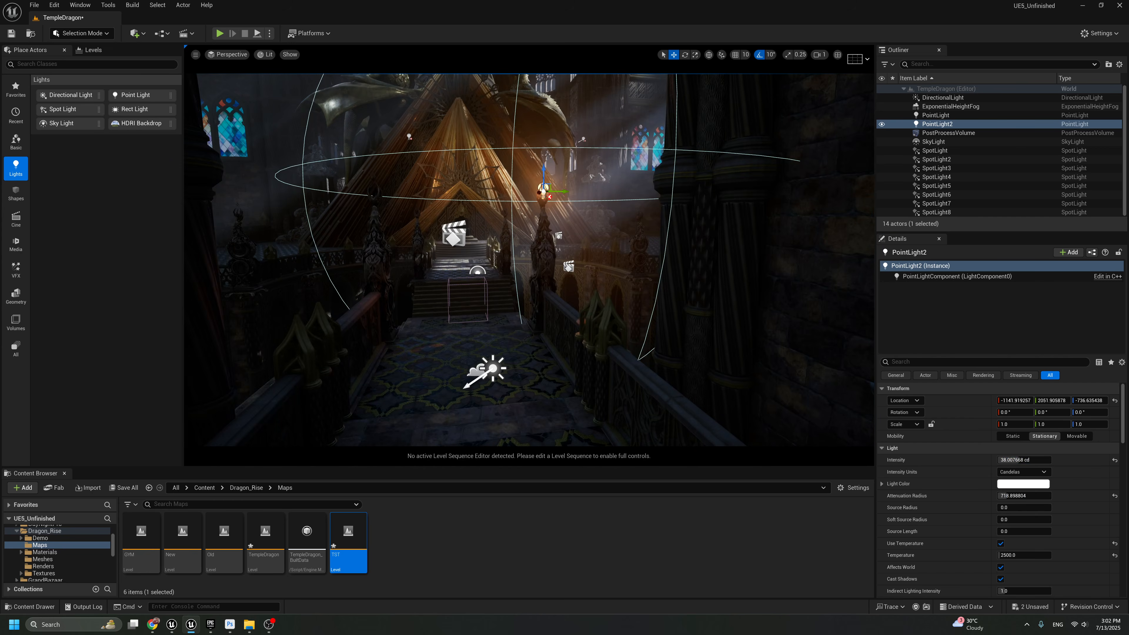
Raise the Point Light slightly above the right-hand torch and set its source radius to about 10.7
left_click_drag(568, 238, 562, 222)
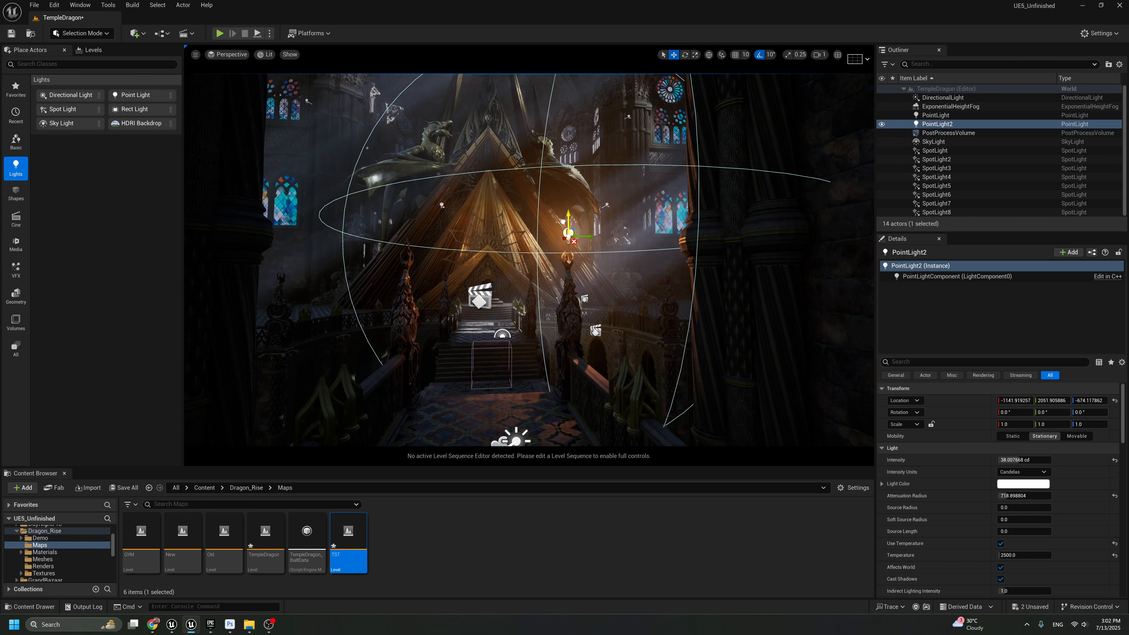
key("g")
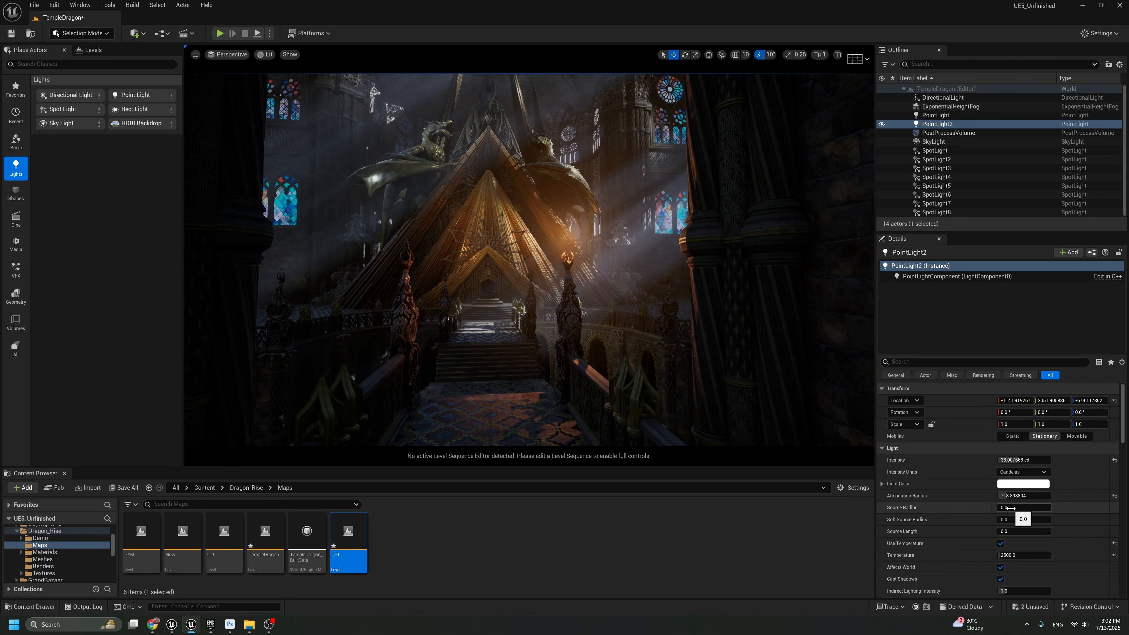
left_click(1010, 508)
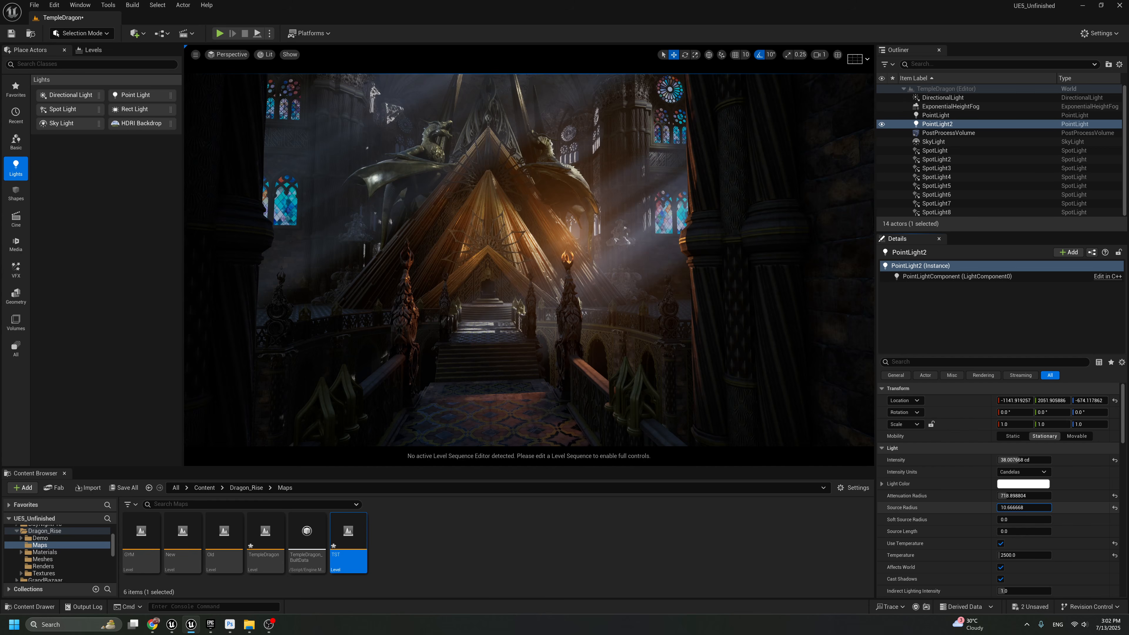
right_click_drag(792, 408, 792, 410)
key("g")
key("g")
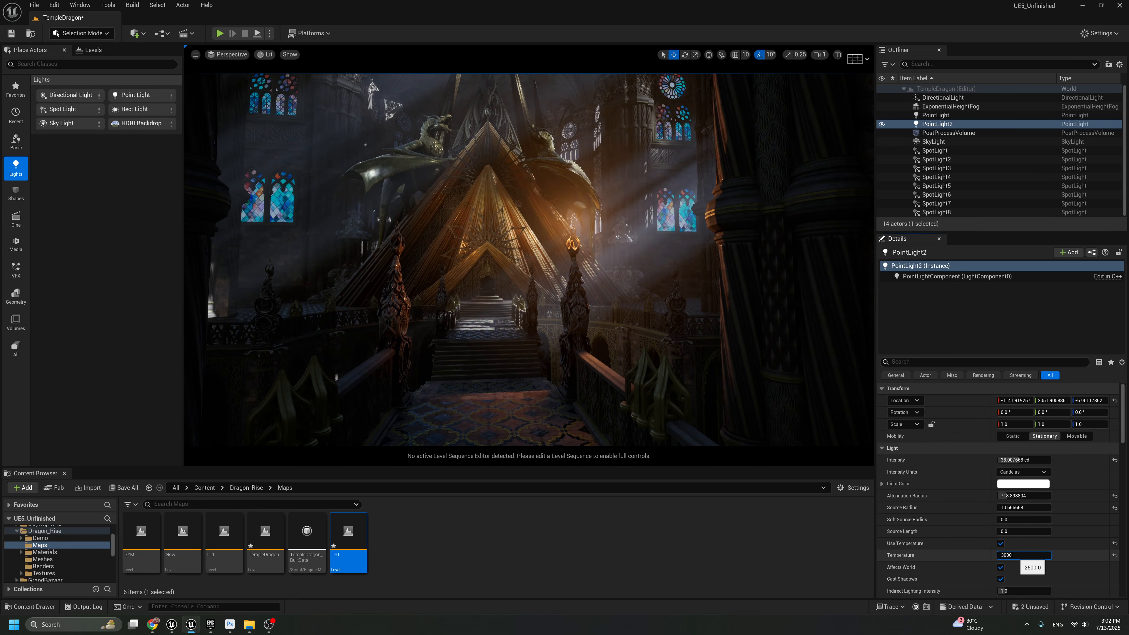
Set the torch Point Light's temperature to 3000 and lower it back into the right-hand torch, checking with icons hidden
middle_click_drag(796, 414, 800, 427)
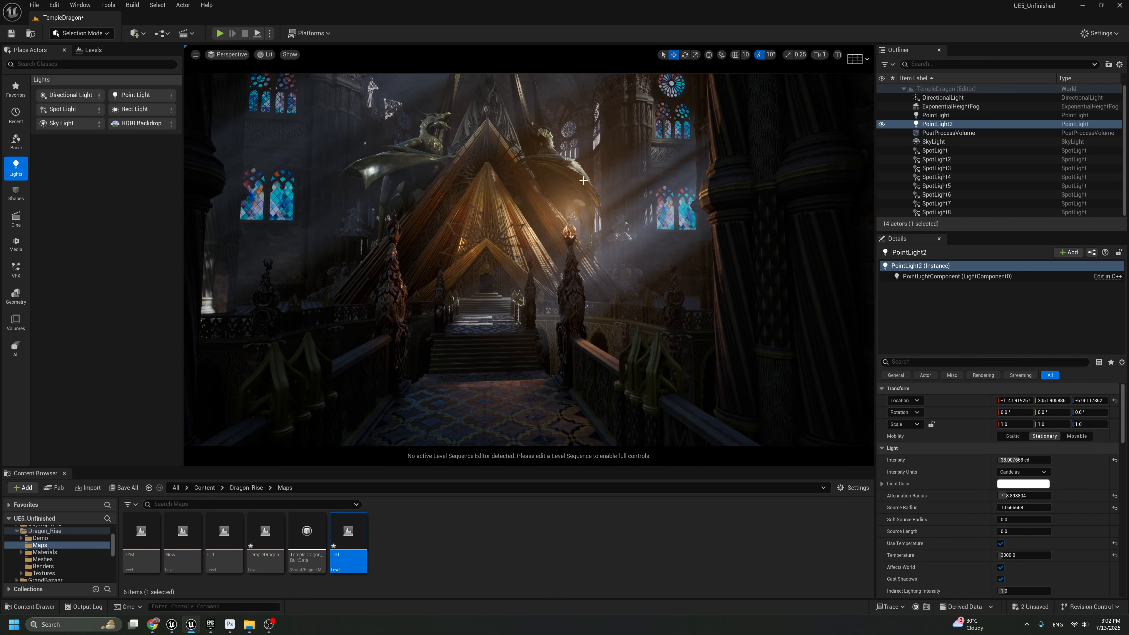
key("g")
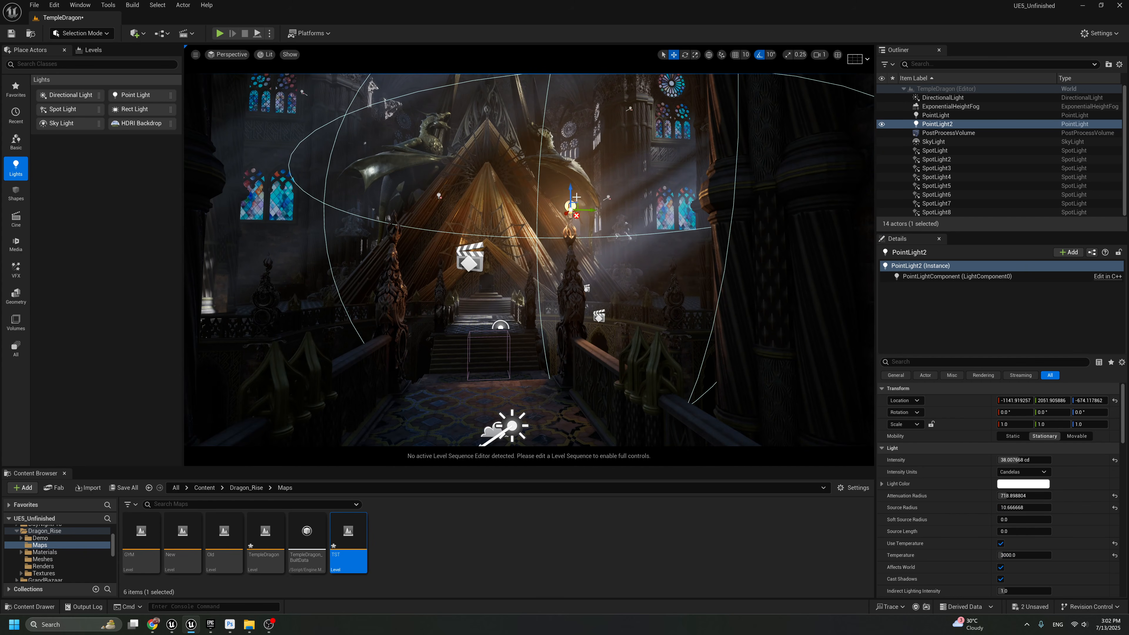
left_click_drag(576, 203, 568, 233)
key("g")
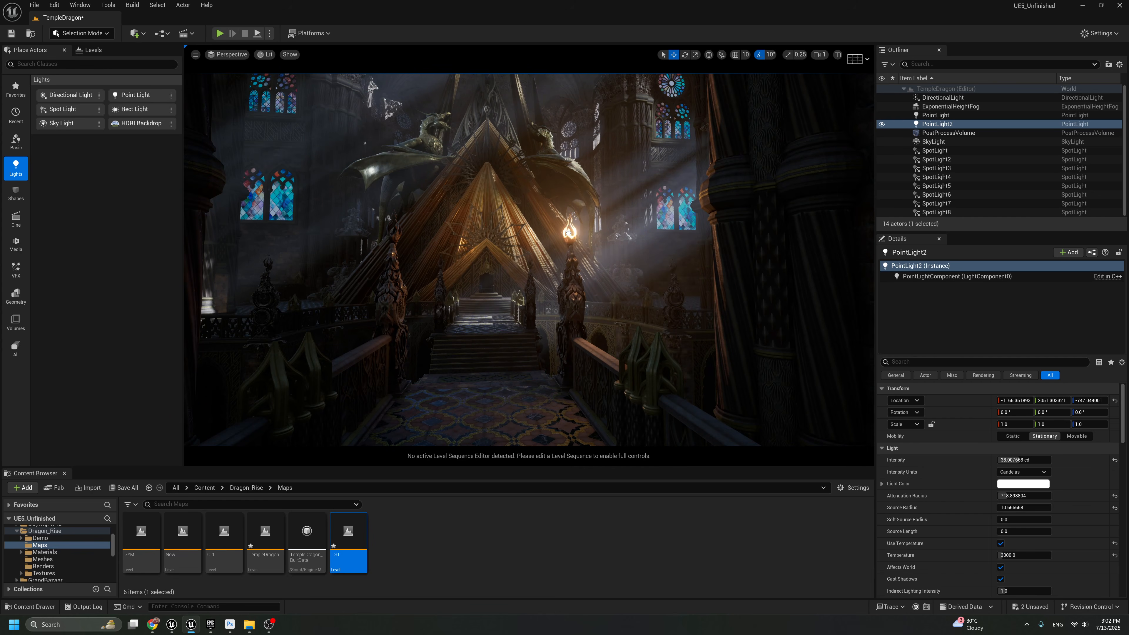
key("g")
key("g")
key("g")
left_click_drag(579, 224, 576, 220)
key("g")
Try volumetric scattering intensities of 5 and 2 on the torch Point Light and restore it to 1
scroll(1019, 546, "down", 3)
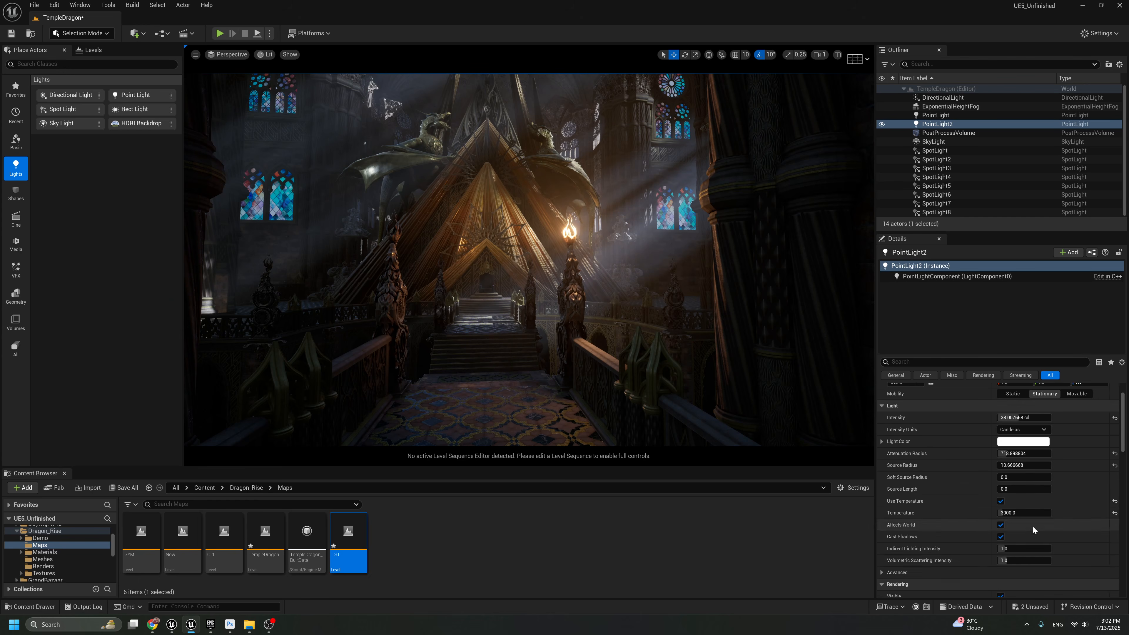
key("Return")
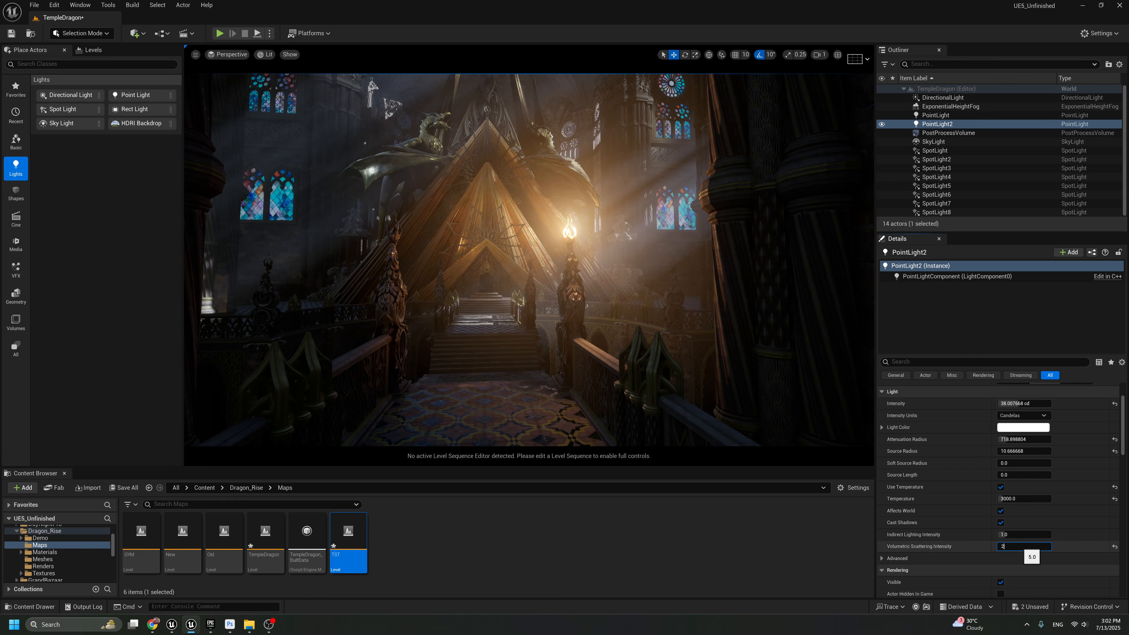
type("2")
key("Return")
type("1")
key("Return")
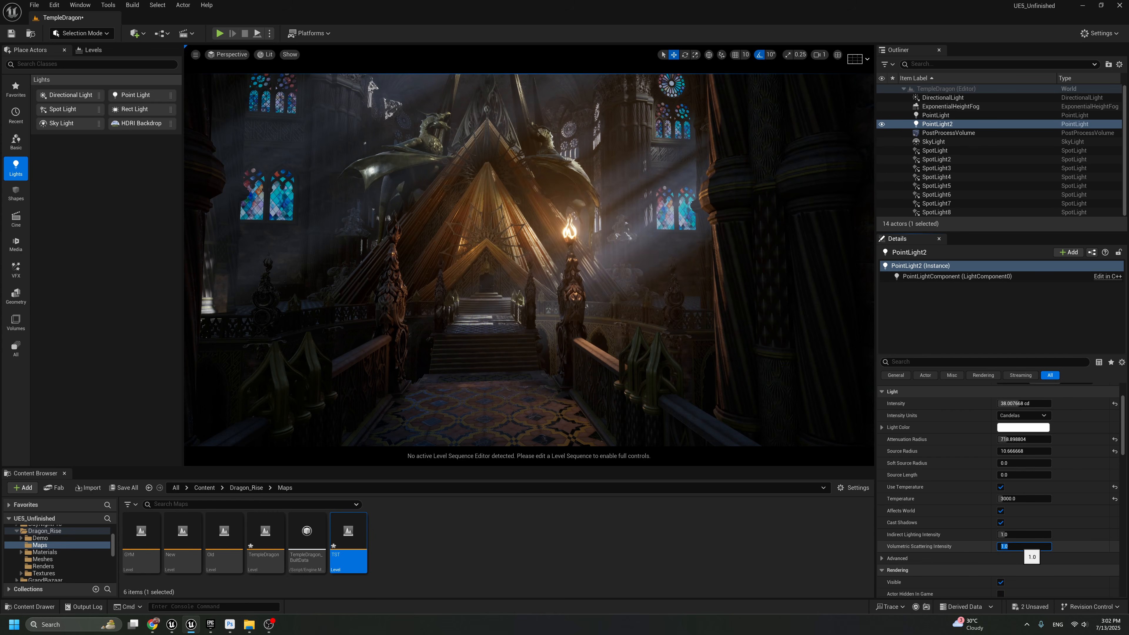
Duplicate the torch Point Light across the bridge into the left-hand torch and check the pair with icons hidden
right_click(633, 248)
key("g")
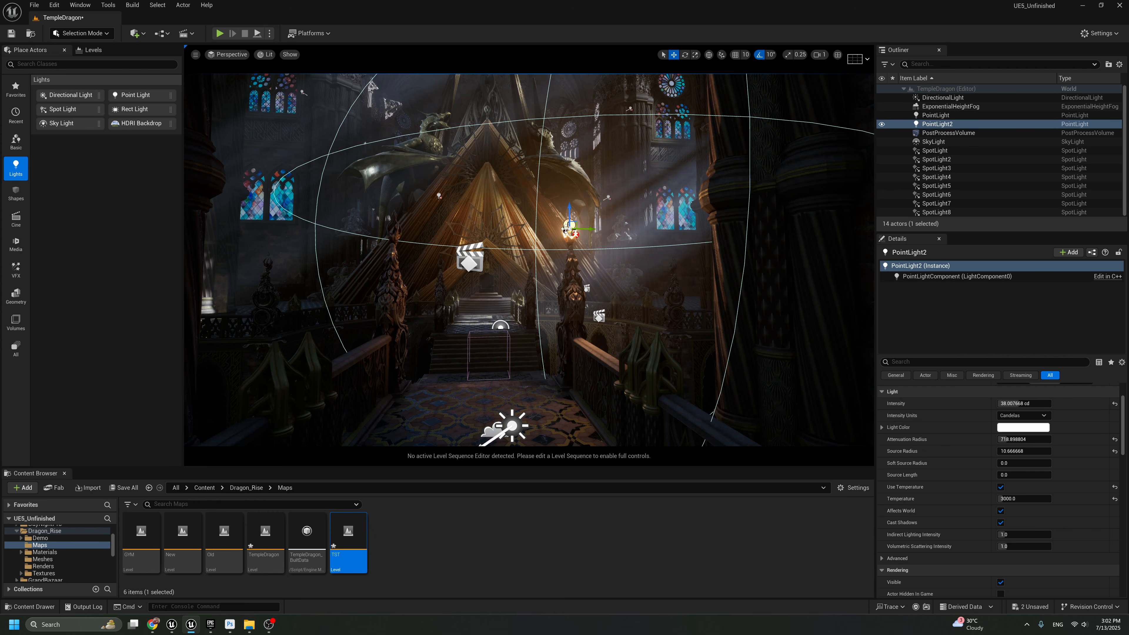
left_click_drag(593, 229, 411, 219, "alt")
key("g")
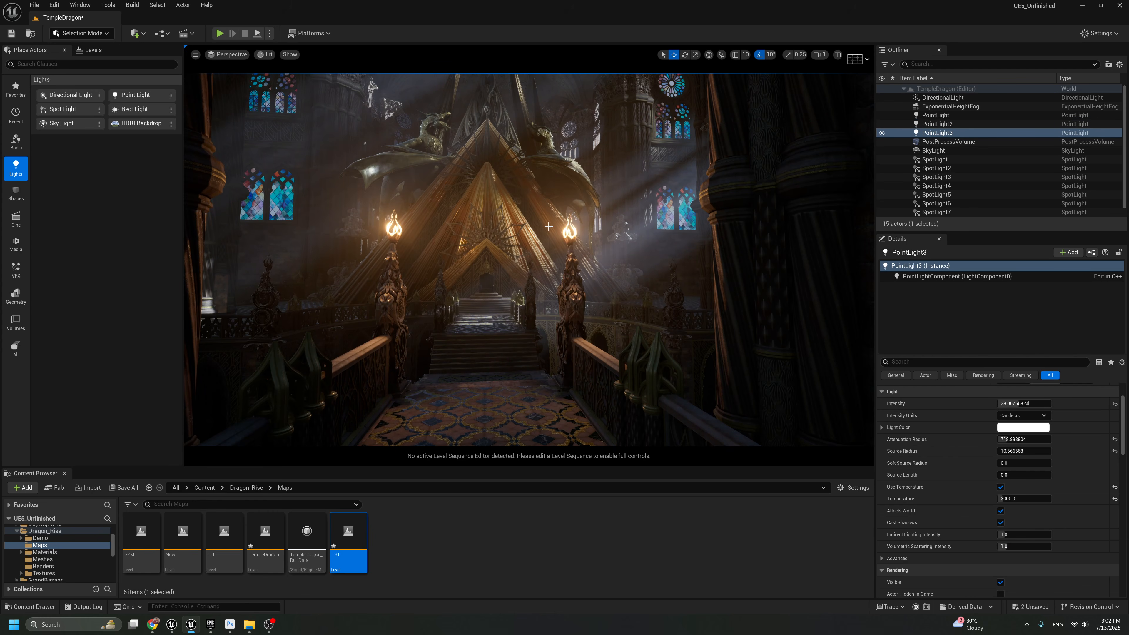
key("g")
Select both torch Point Lights, undo the accidental move and selection change, and set their intensity to 10 cd
left_click(933, 126, "ctrl")
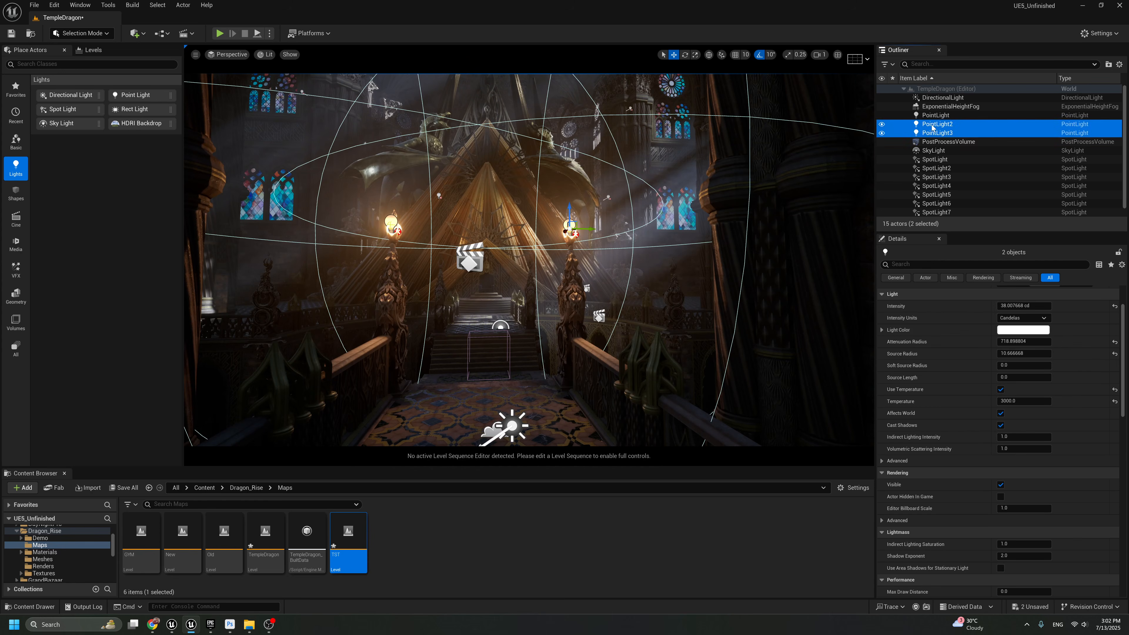
key("g")
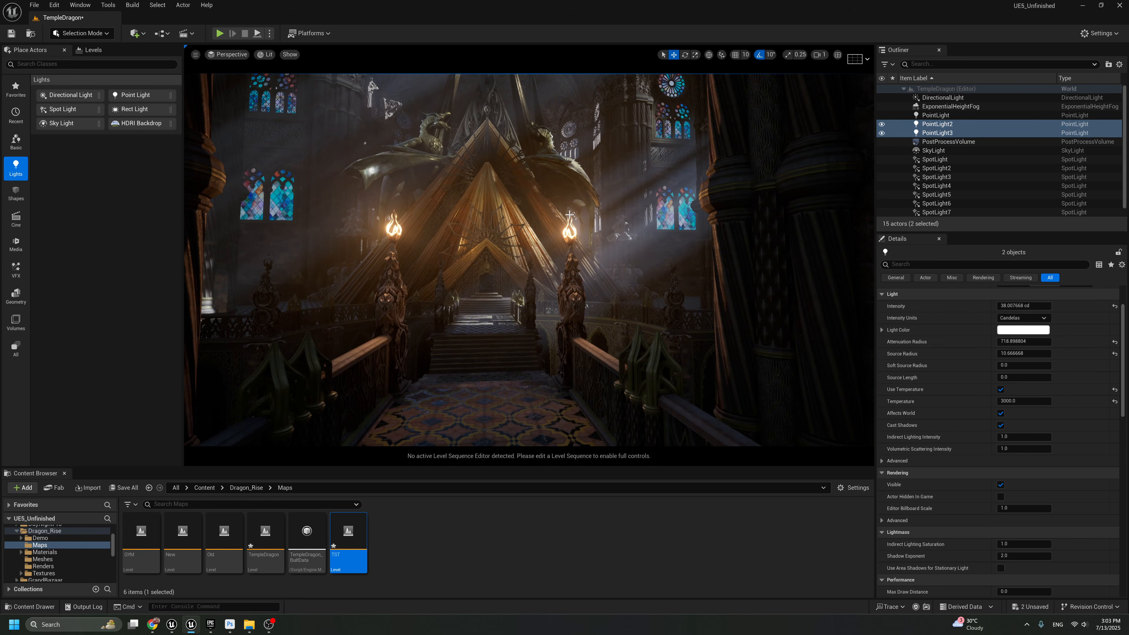
key("ctrl+z")
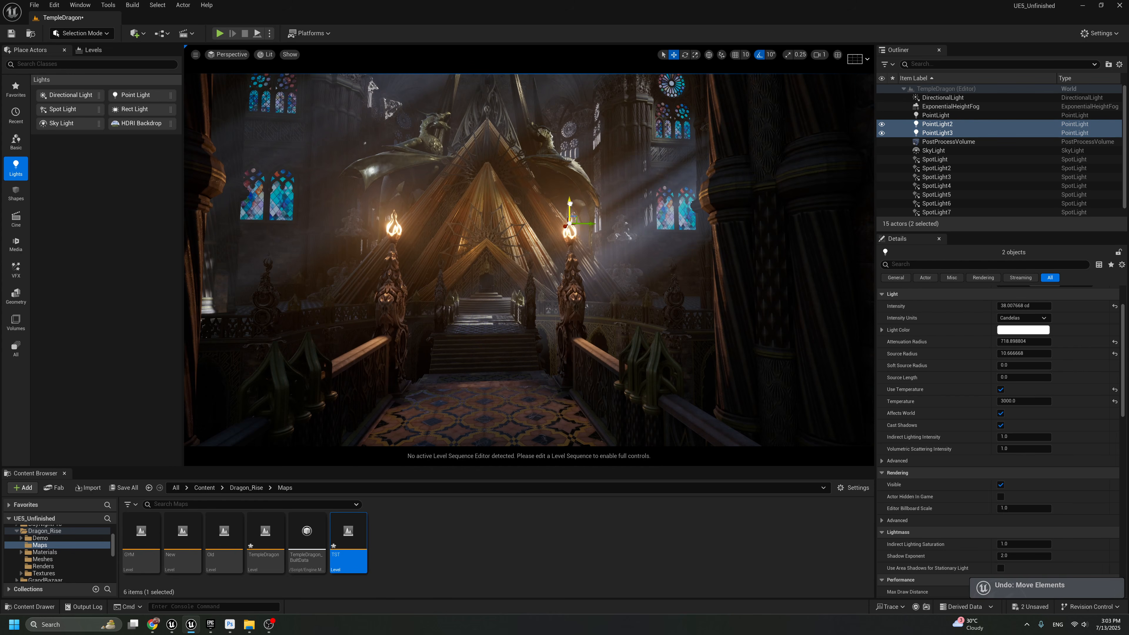
right_click_drag(511, 218, 506, 213)
left_click(511, 219)
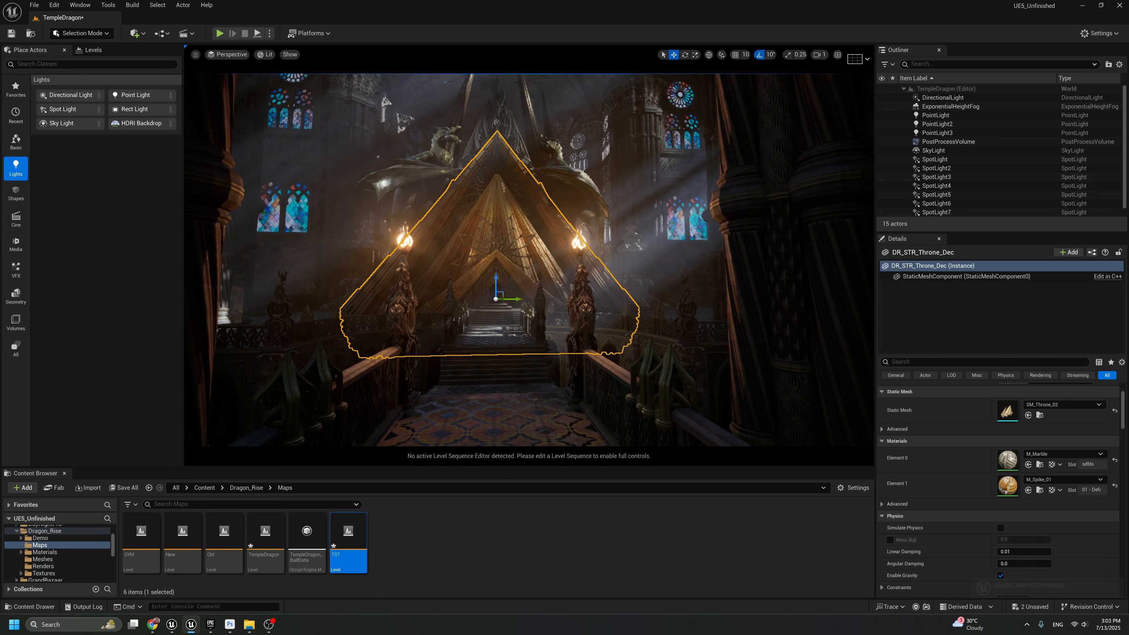
key("ctrl+z")
scroll(996, 366, "up", 3)
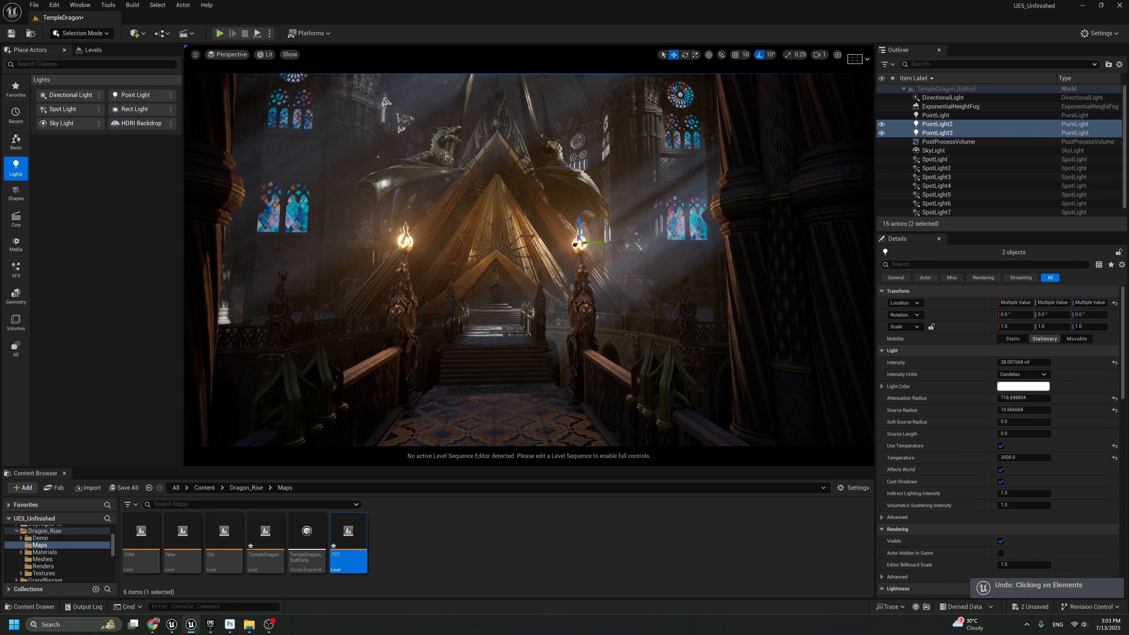
right_click_drag(667, 303, 655, 256)
left_click(1022, 362)
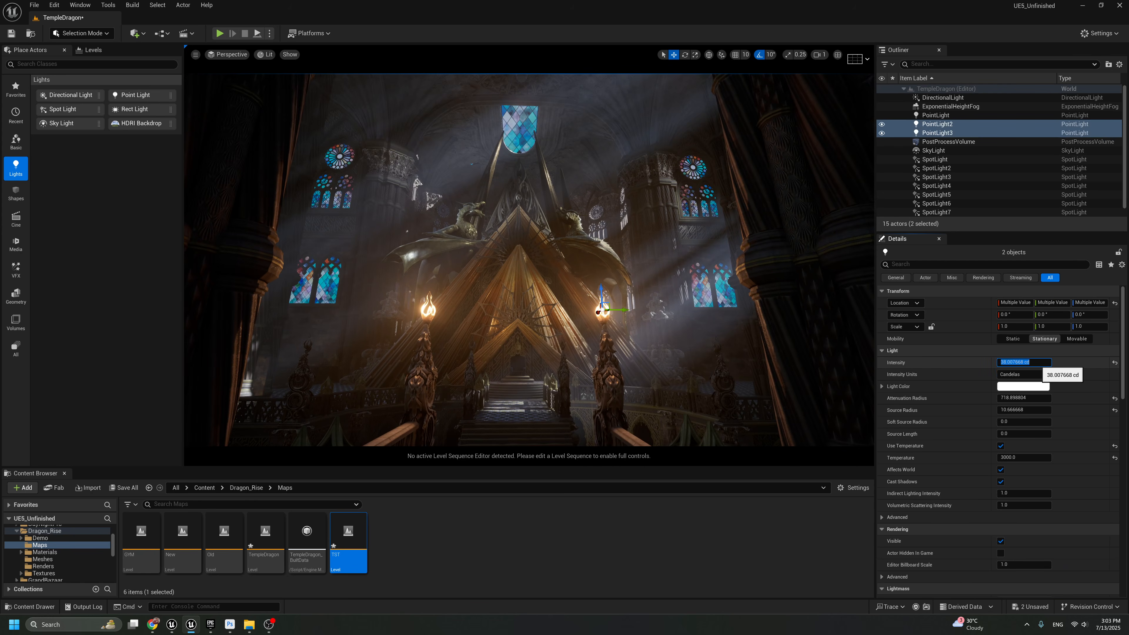
type("10")
key("Return")
Duplicate the right-hand torch Point Light to the middle of the bridge, halfway between the two torches
left_click(608, 360)
right_click_drag(608, 361, 607, 395)
left_click(606, 255)
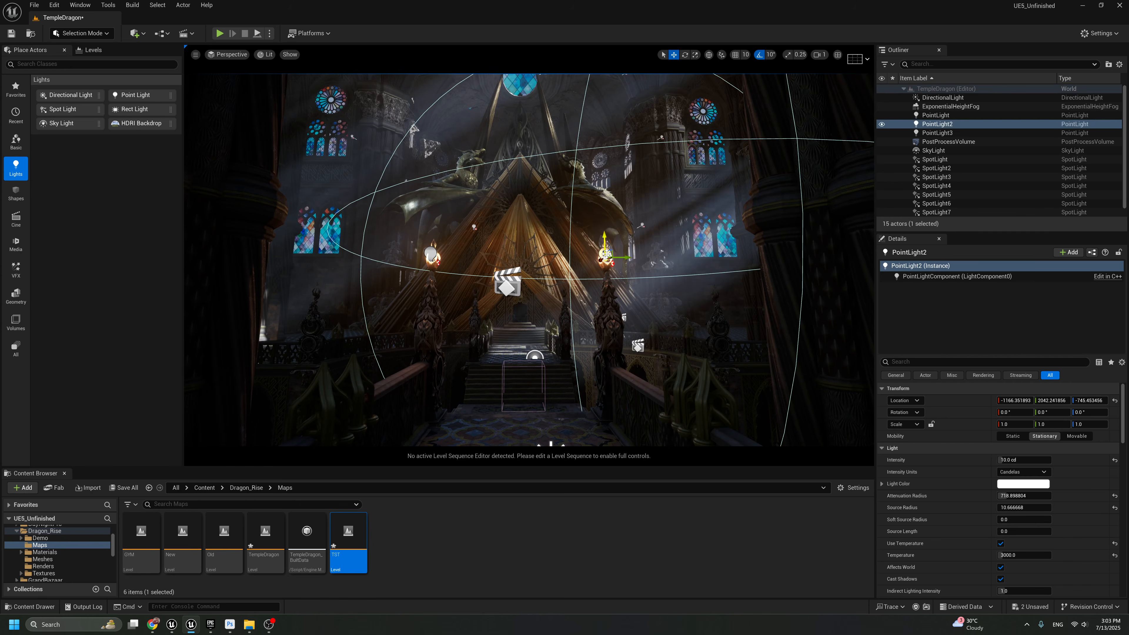
left_click_drag(625, 257, 538, 257, "alt")
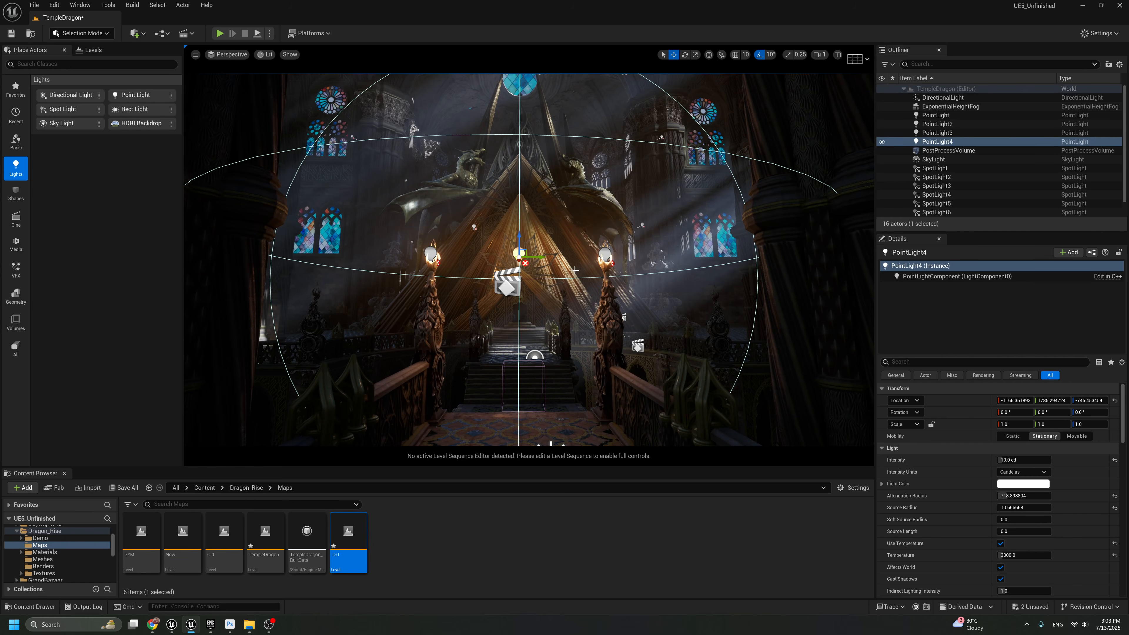
key("g")
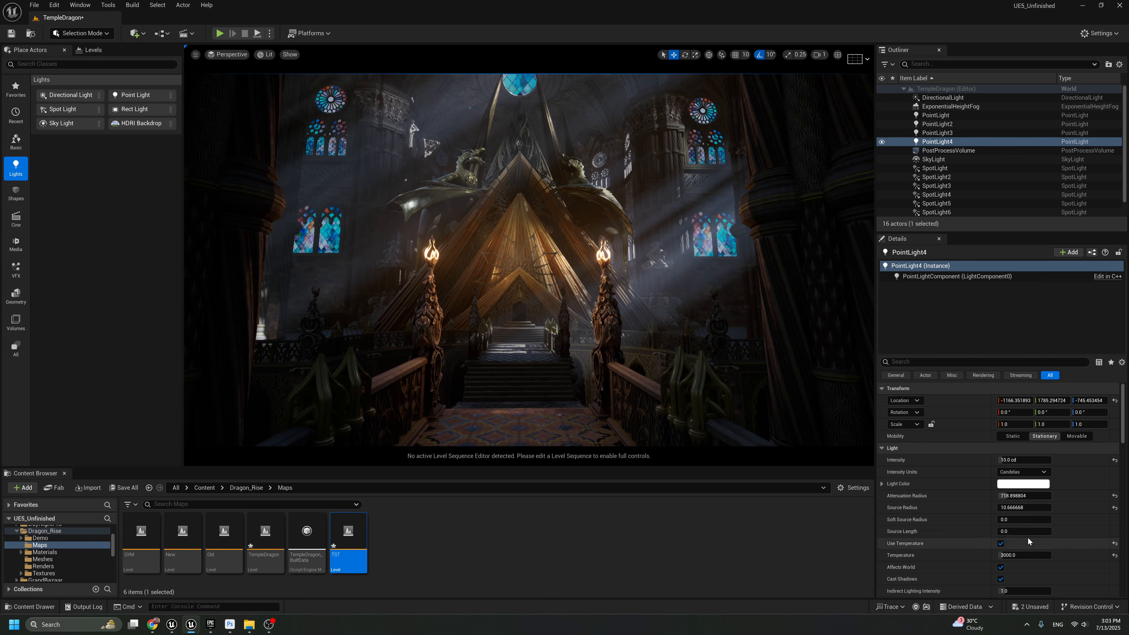
Set the middle Point Light's volumetric scattering intensity to 0 and lower it slightly, comparing the view with icons hidden
scroll(1014, 573, "down", 2)
left_click(1018, 546)
middle_click_drag(523, 219, 523, 237)
key("g")
key("g")
key("g")
key("g")
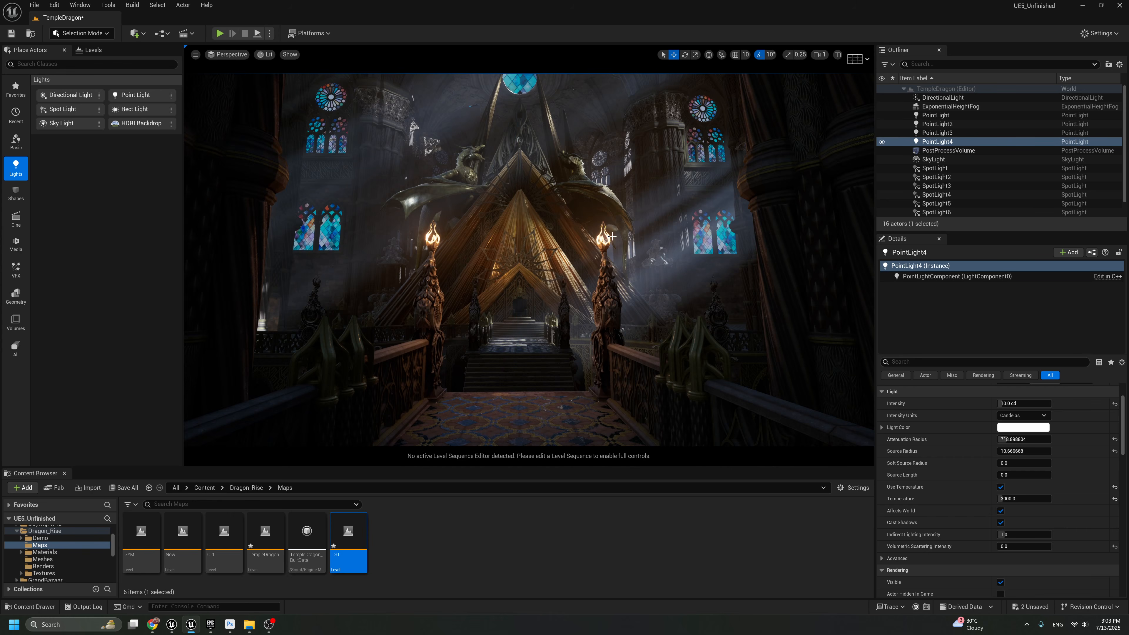
Show the icons, select both bridge torch Point Lights, and set their attenuation radius to 300
middle_click_drag(612, 237, 613, 250)
key("g")
left_click(603, 221)
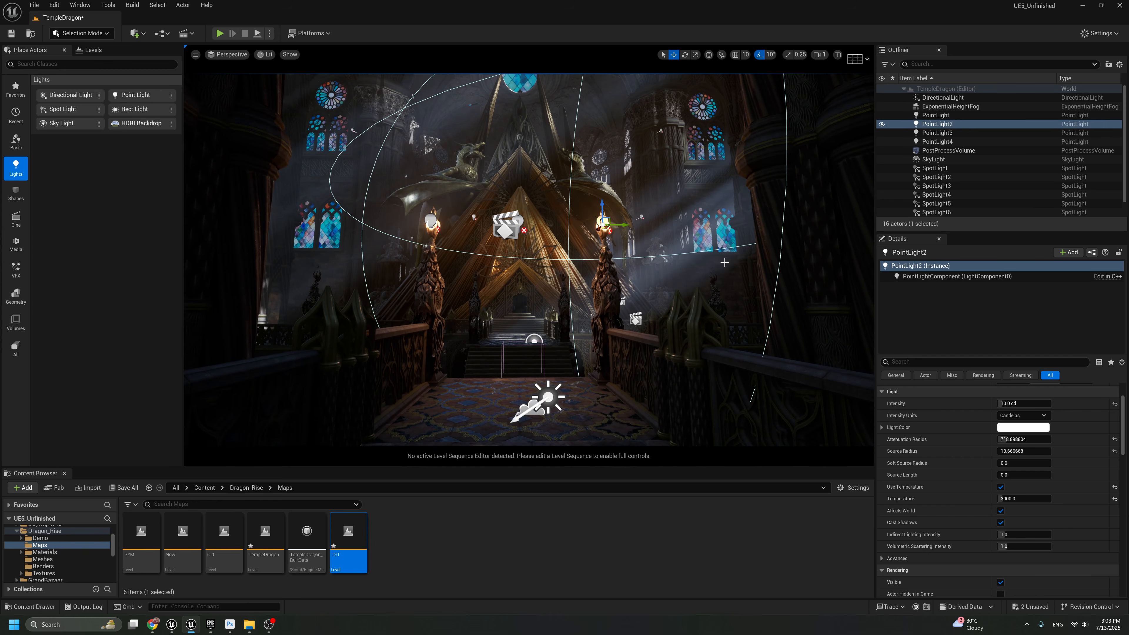
left_click(431, 219, "ctrl")
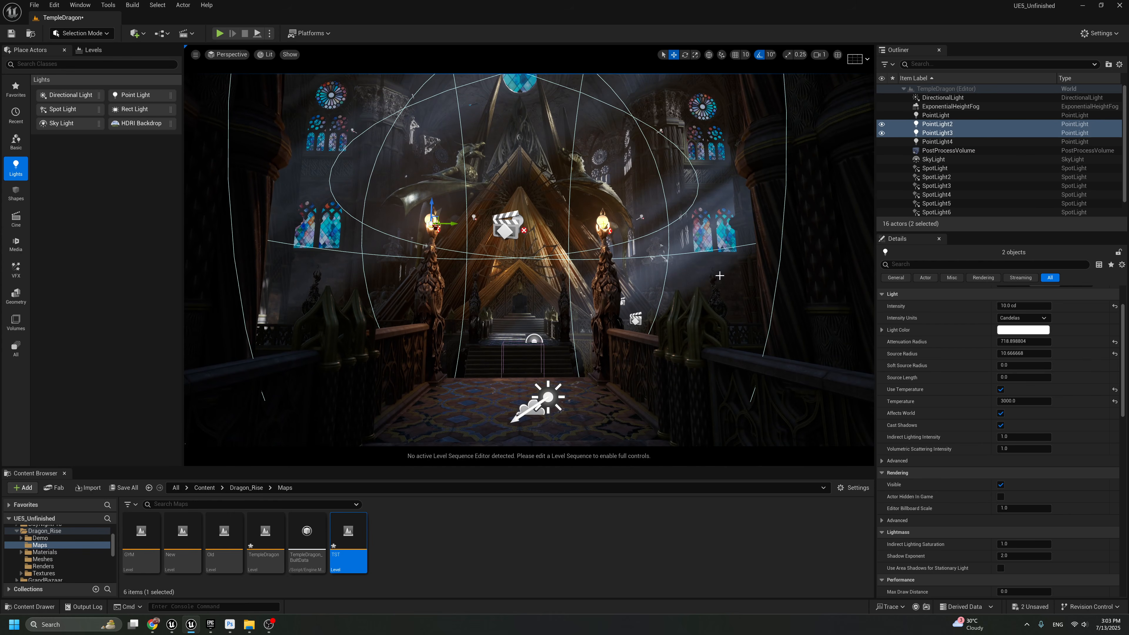
left_click(1023, 342)
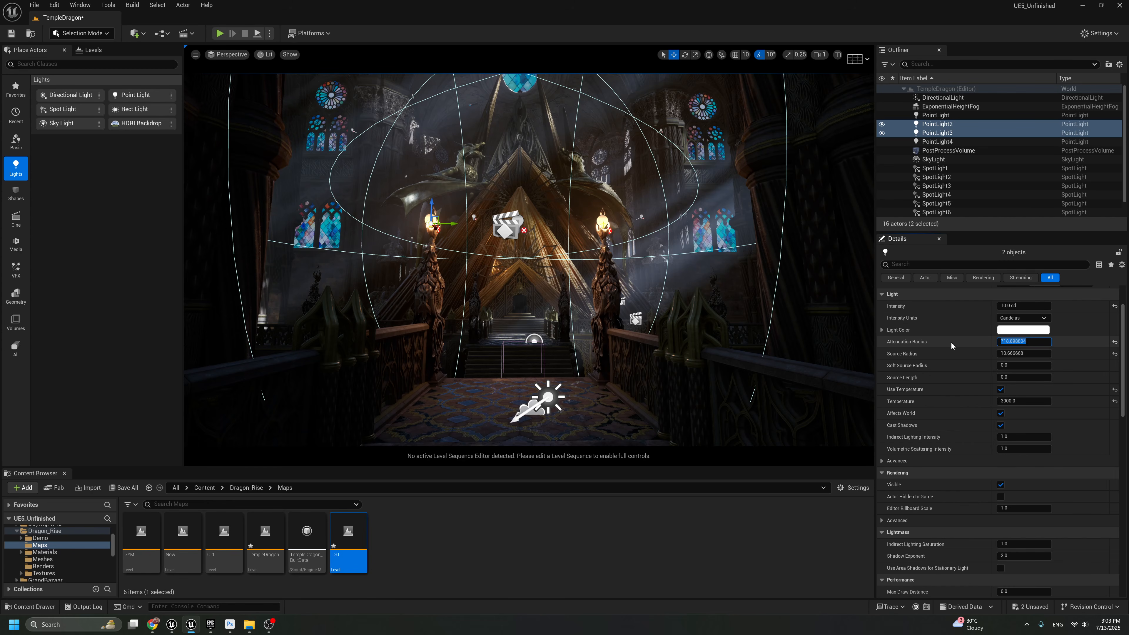
type("300")
key("Return")
left_click(965, 342)
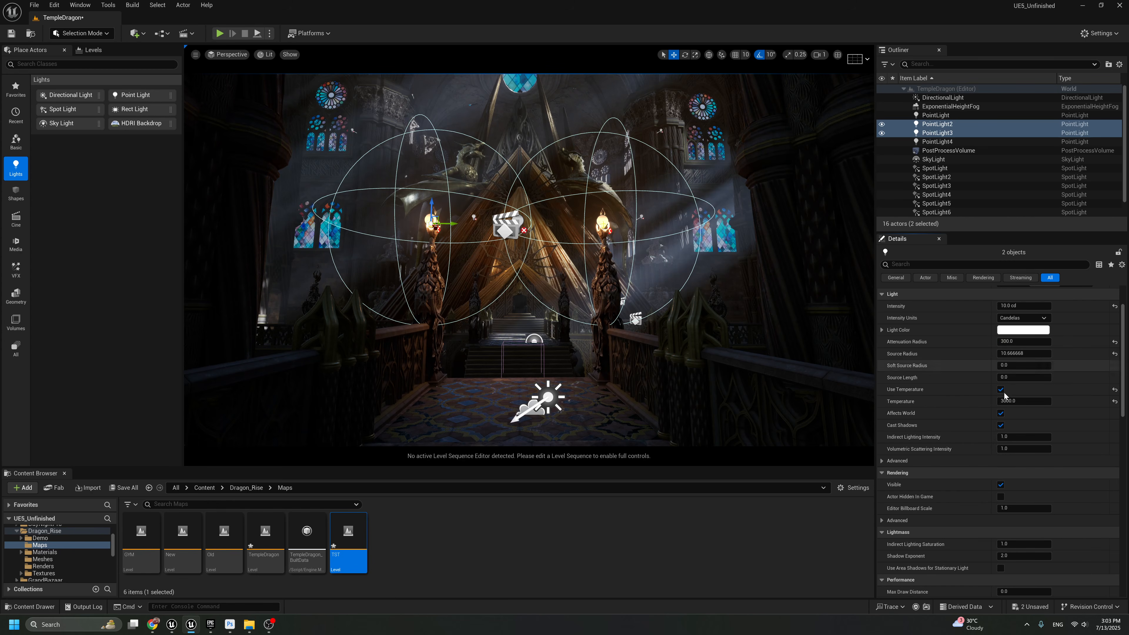
Try volumetric scattering intensities of 5 and 3 on both torch lights, settle on 4, and check the result with icons hidden
type("5")
key("Return")
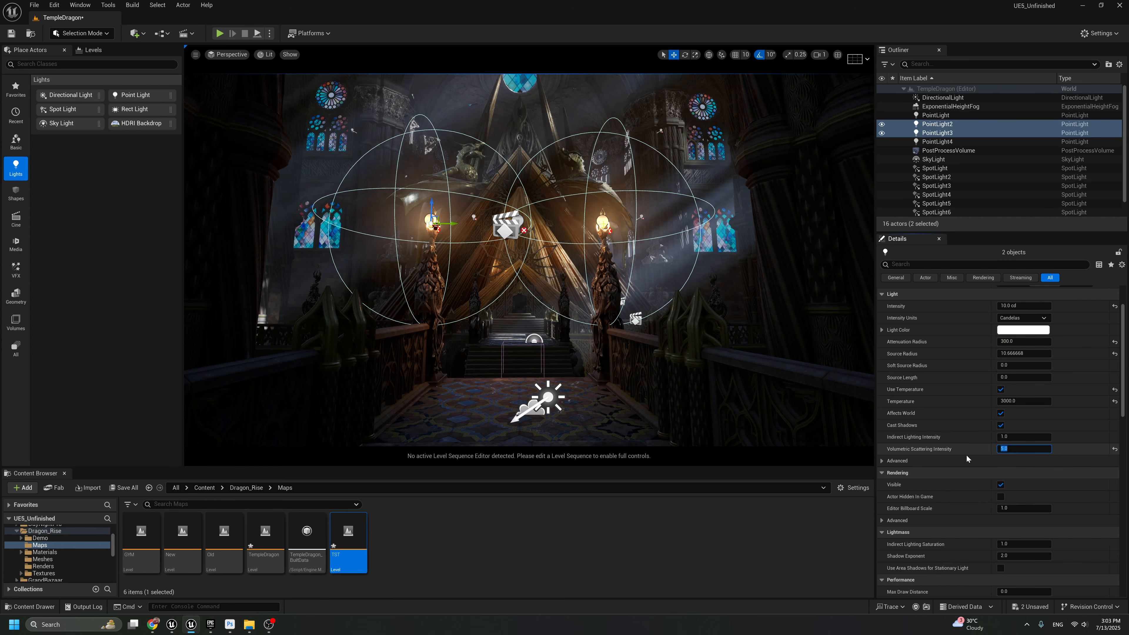
type("3")
key("Return")
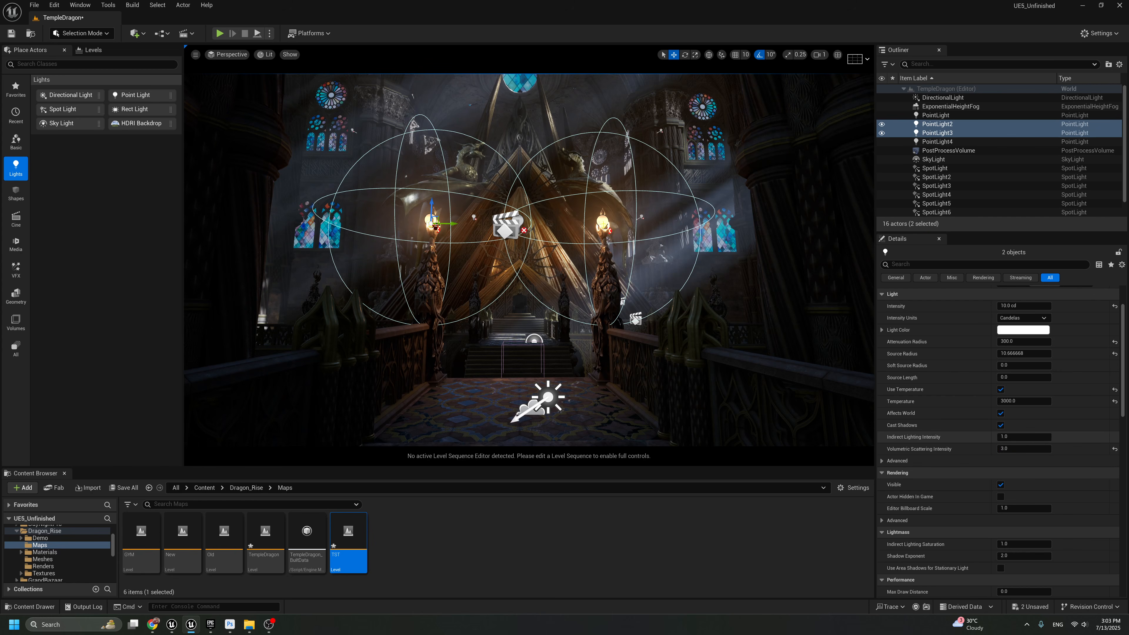
left_click(1020, 448)
type("4")
key("Return")
key("g")
key("g")
key("g")
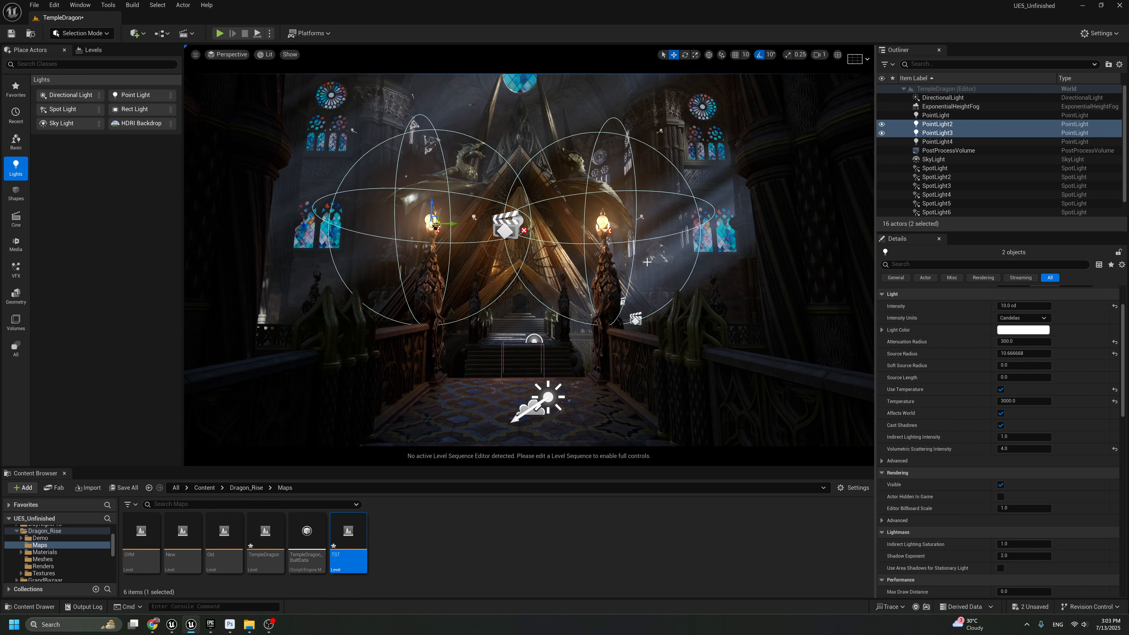
key("g")
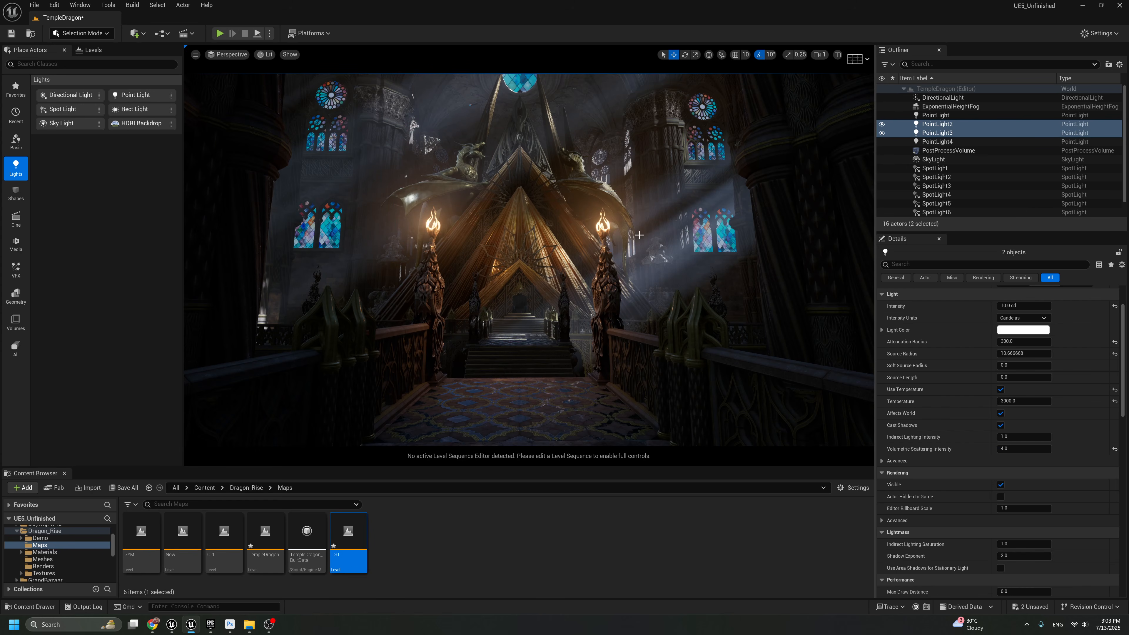
Duplicate the right-hand bridge torch Point Light to the outer torch on the right side and line it up with the flame
right_click_drag(624, 252, 622, 285)
key("e")
key("g")
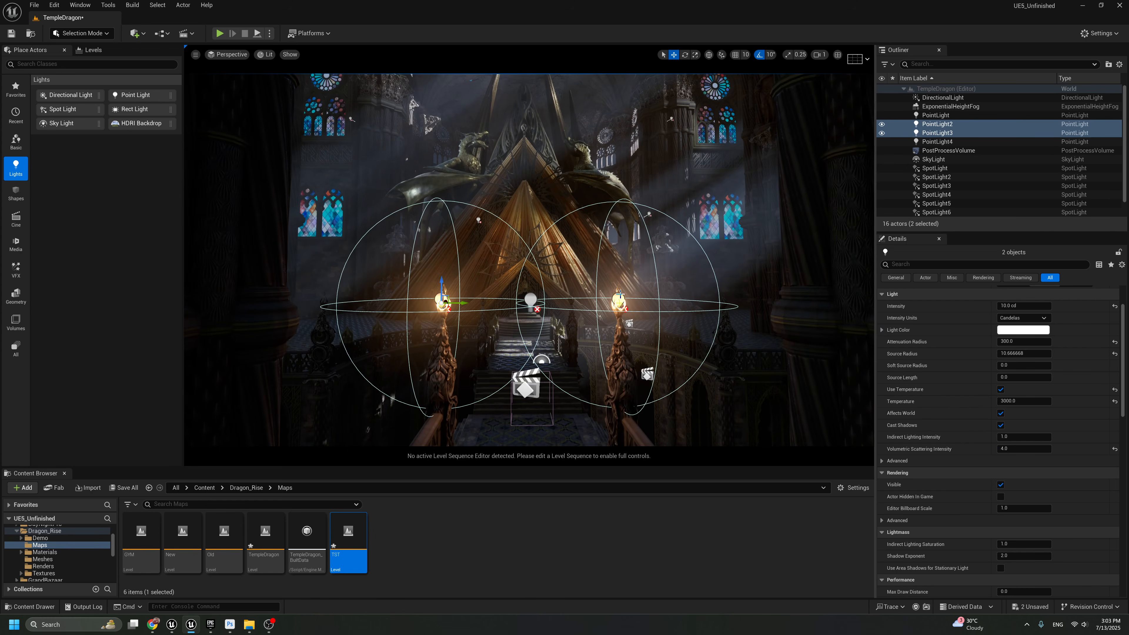
left_click(618, 298)
key("e")
right_click_drag(670, 359, 670, 387)
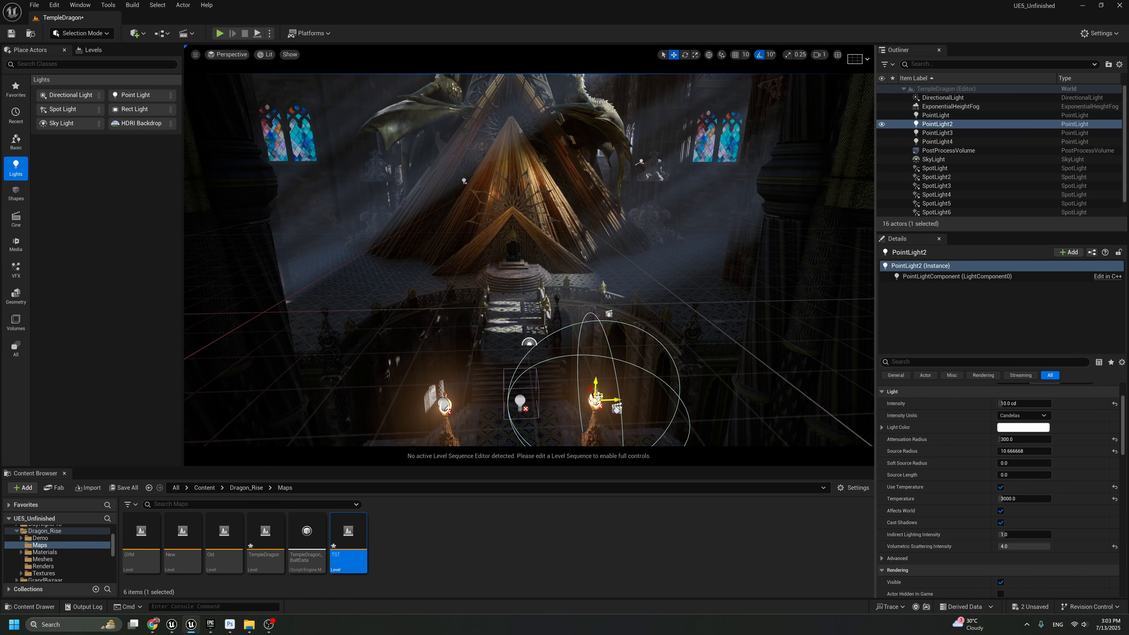
left_click_drag(596, 398, 686, 295, "alt")
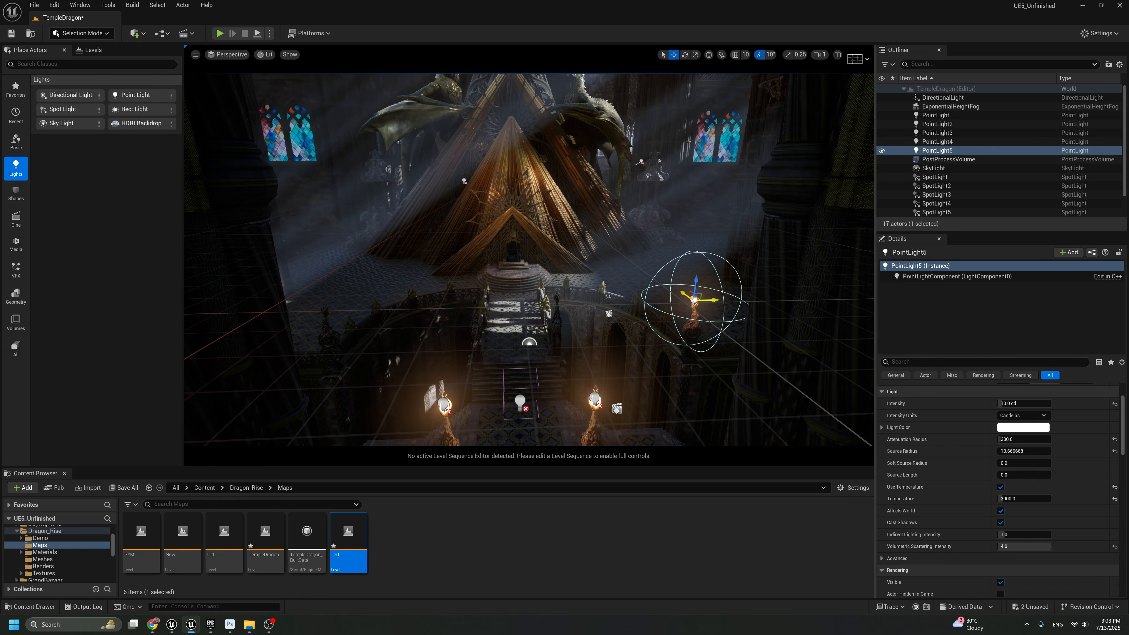
key("f")
mouse_move(533, 259)
left_mouse_down()
mouse_move(570, 243)
mouse_move(574, 259)
left_mouse_up()
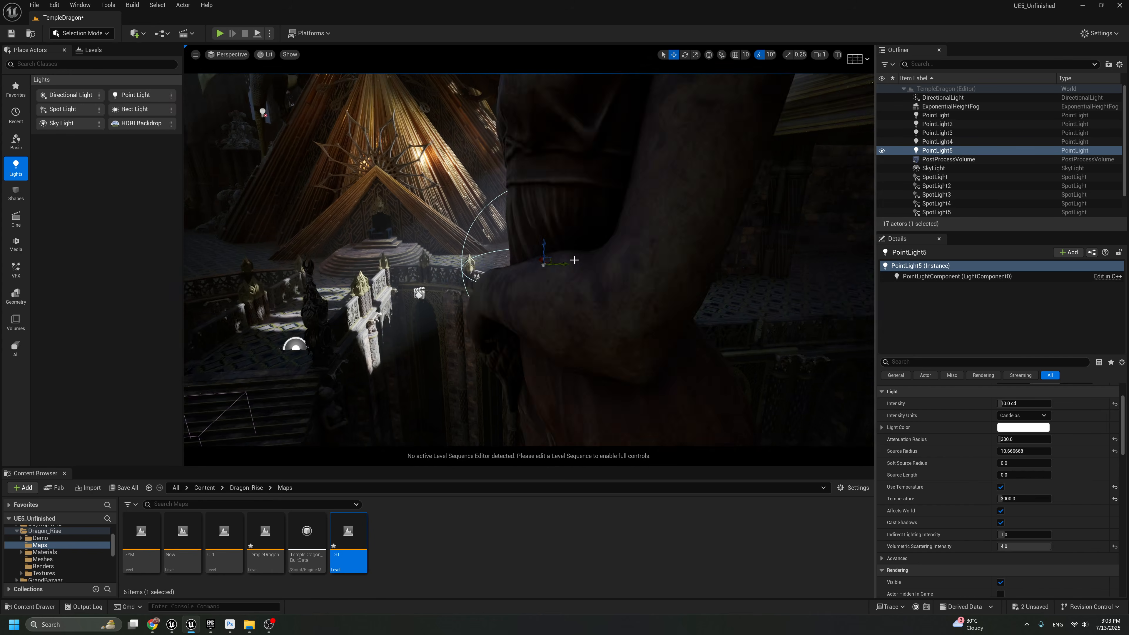
scroll(574, 261, "up", 4)
right_click_drag(576, 263, 551, 260)
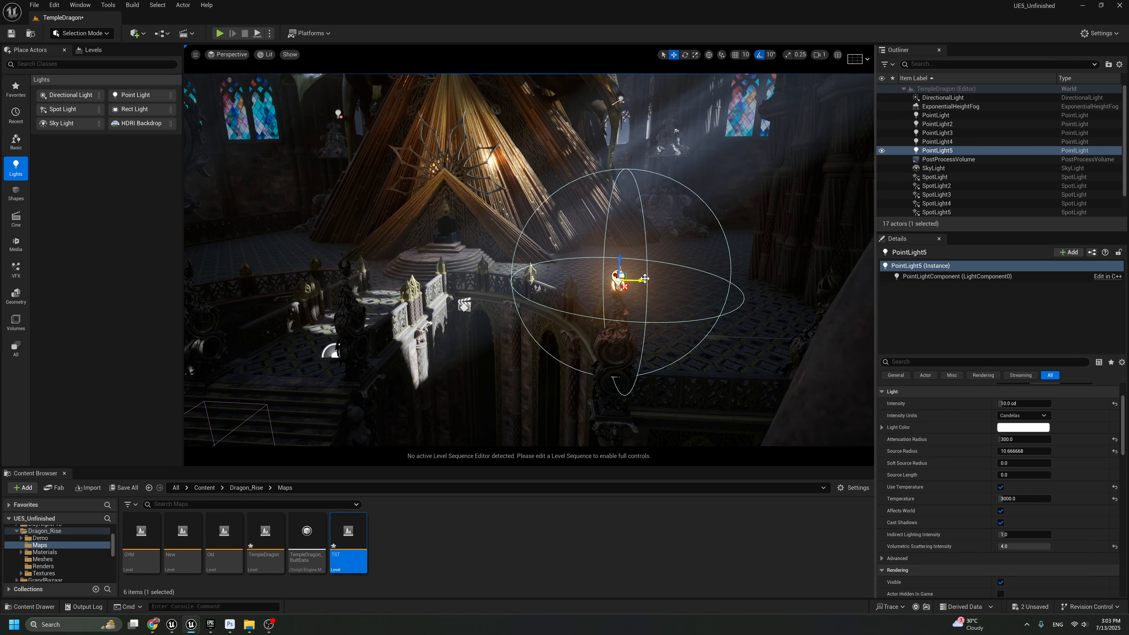
Duplicate the right outer torch Point Light across the temple and position it at the matching left outer torch
left_click_drag(645, 279, 362, 268, "alt")
right_click_drag(691, 329, 622, 318)
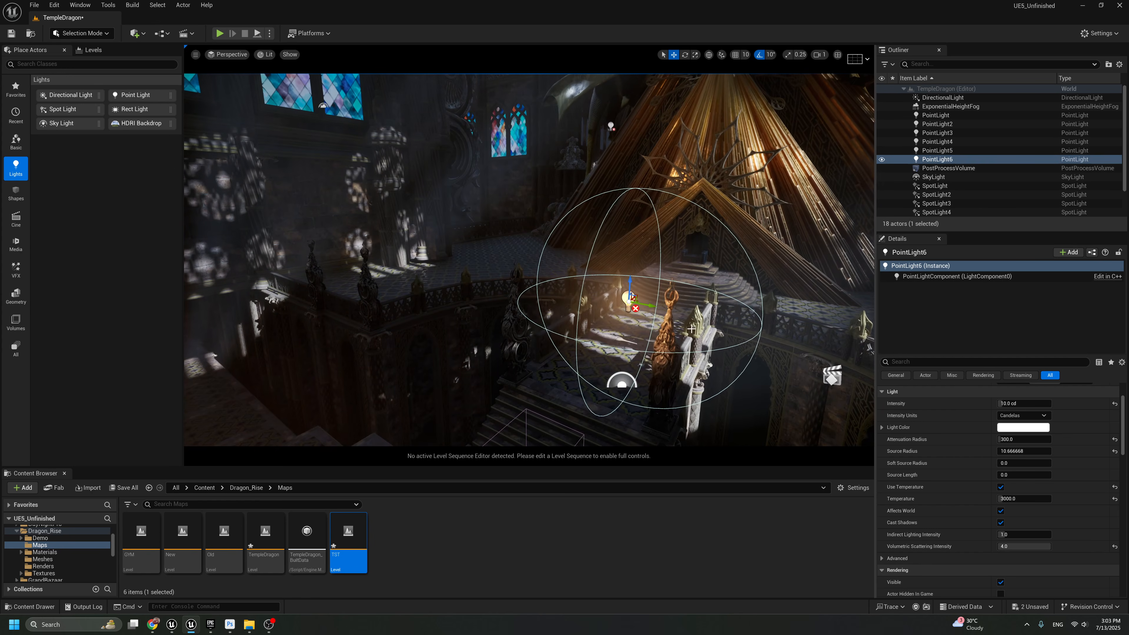
left_click_drag(633, 297, 370, 306)
right_click_drag(371, 306, 411, 307)
View the scene through CineCameraActor3 and enlarge the viewport to full screen to review the torch lighting
left_click(228, 55)
left_click(254, 183)
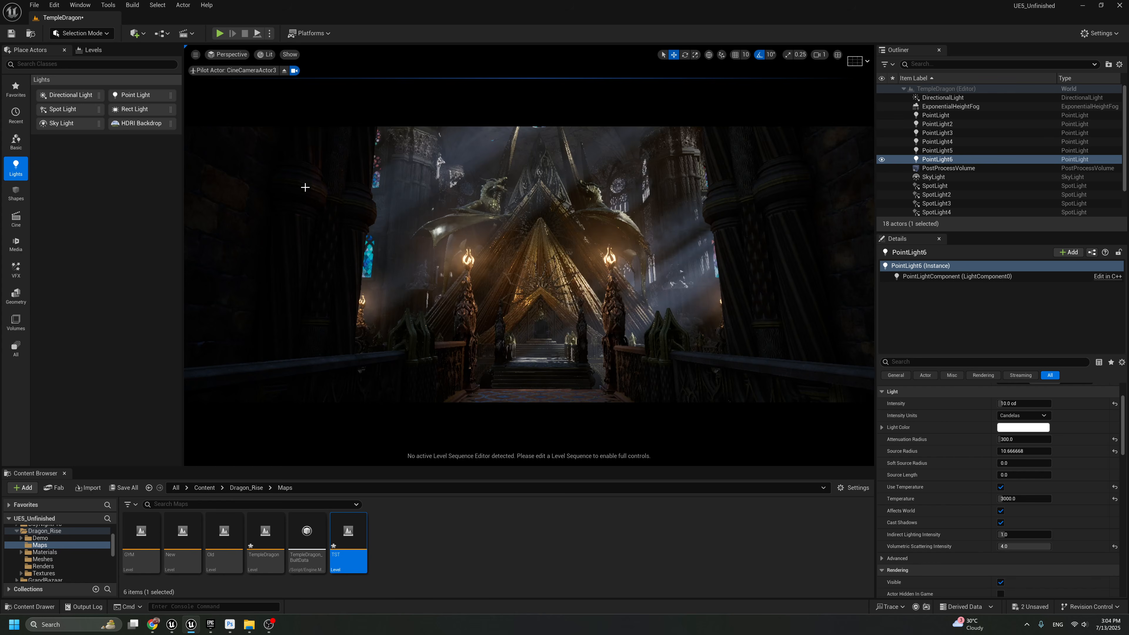
key("F11")
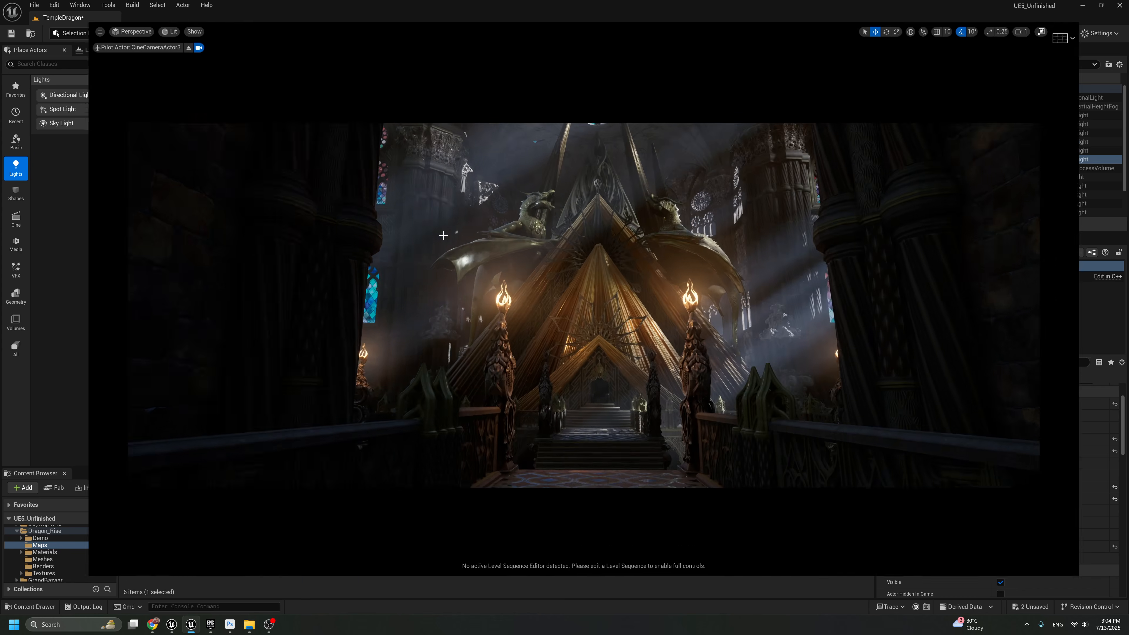
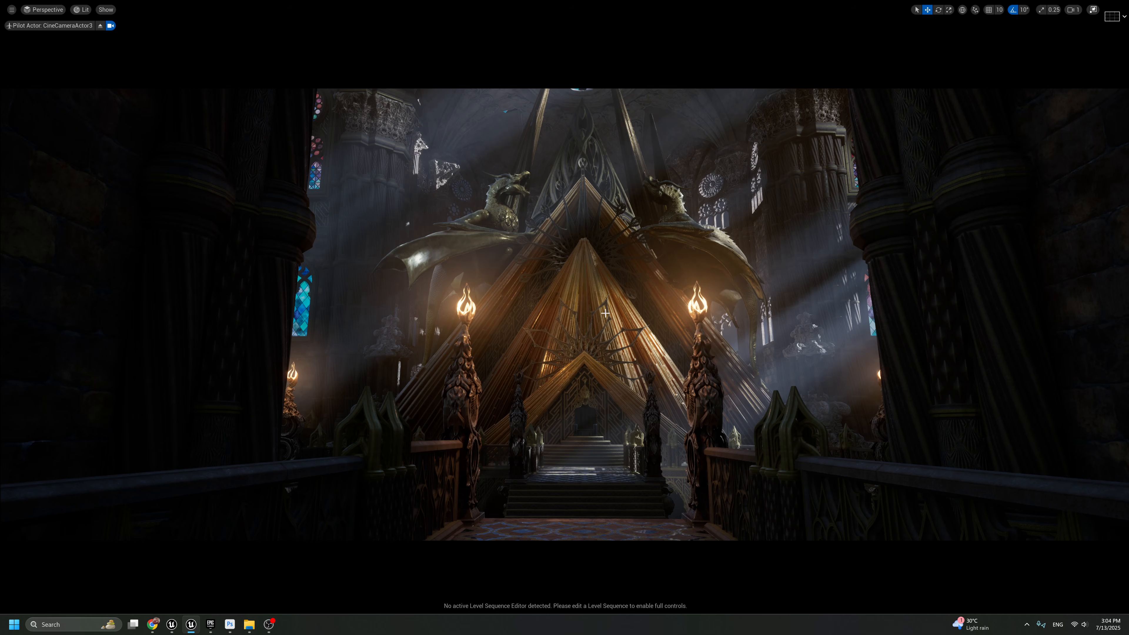
Leave the camera view, duplicate the central pyramid Point Light deeper toward the throne, and reset the copy's temperature to 6500
left_click(100, 25)
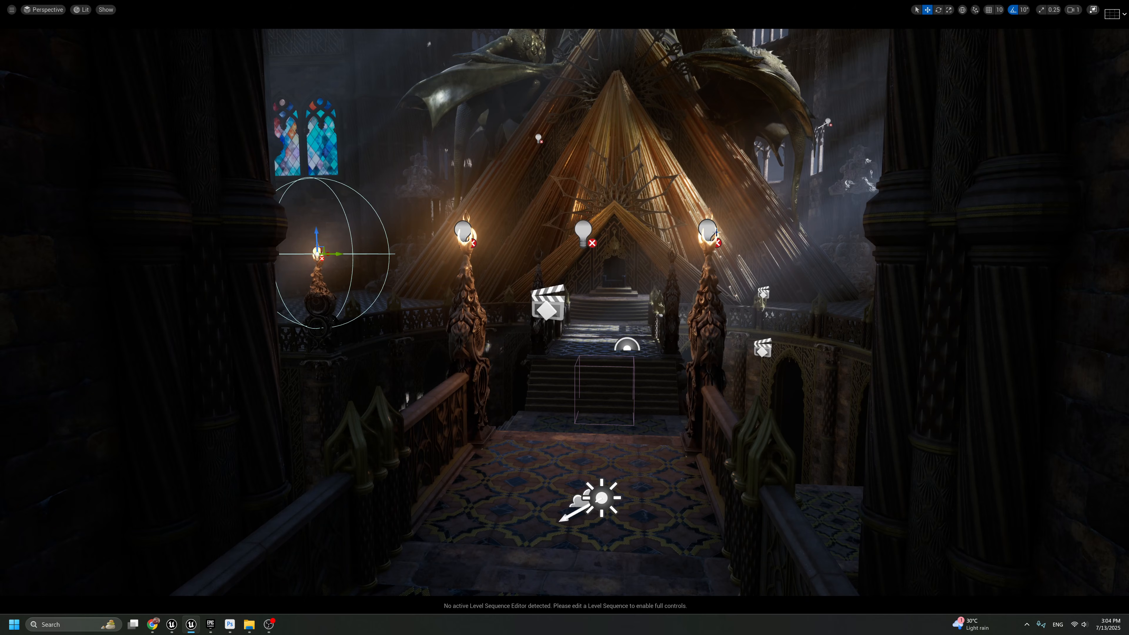
left_click(710, 230)
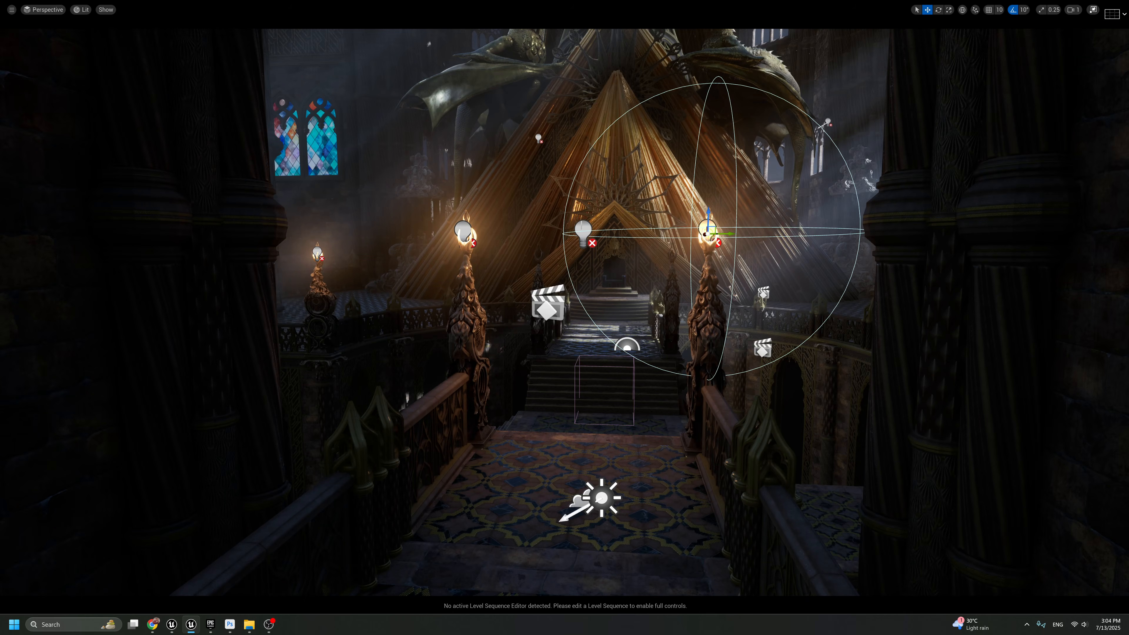
left_click(583, 230)
left_click_drag(584, 236, 618, 233, "alt")
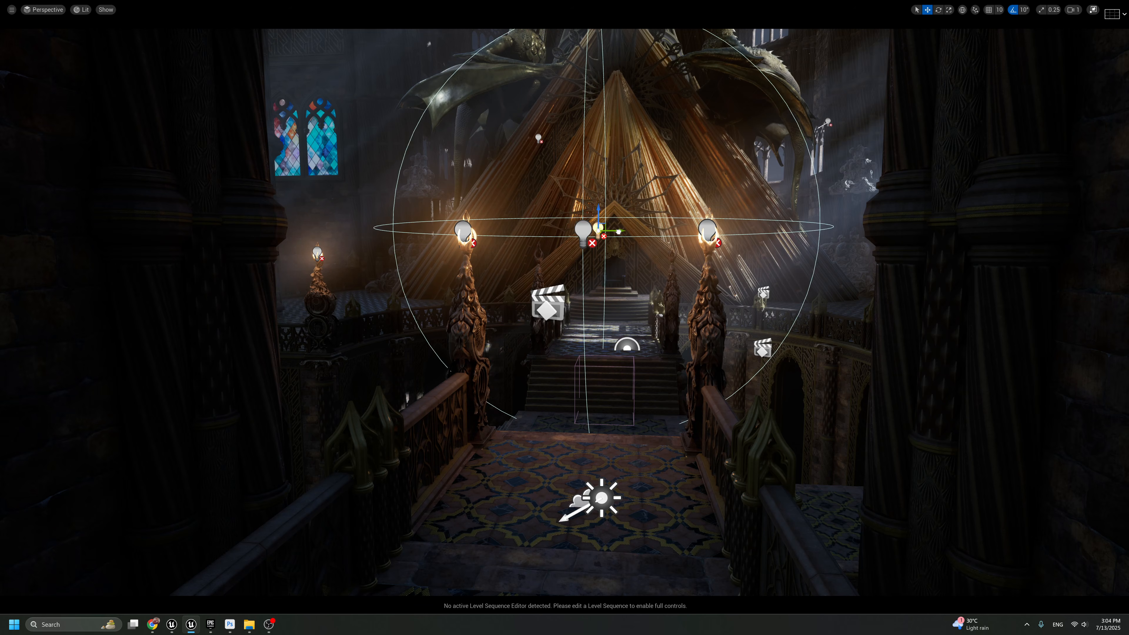
key("g")
scroll(627, 256, "up", 8)
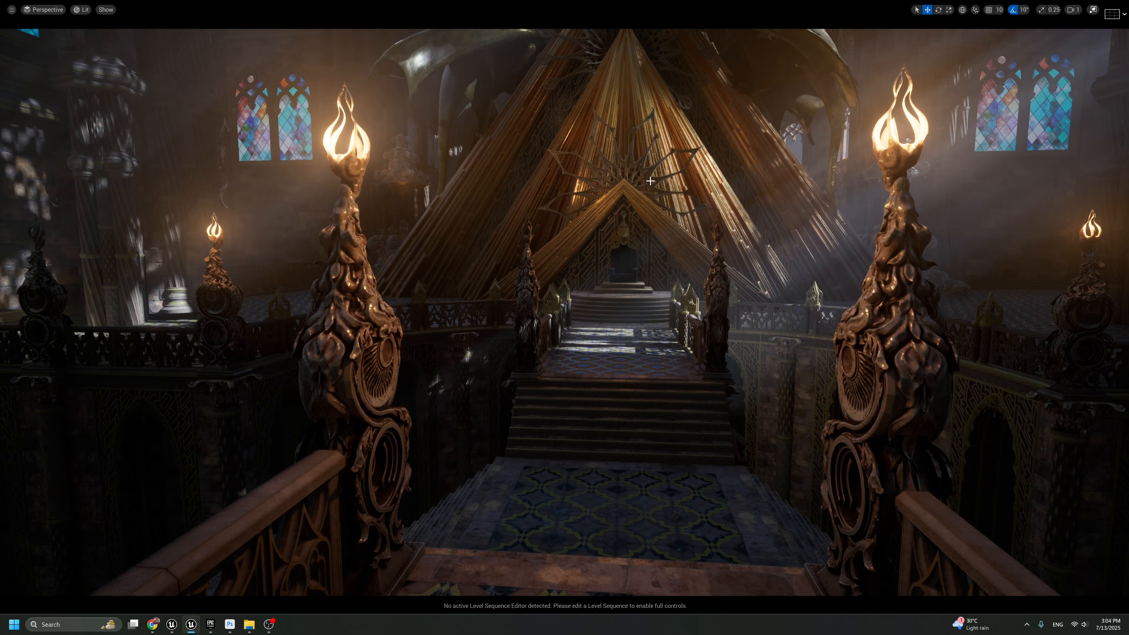
key("g")
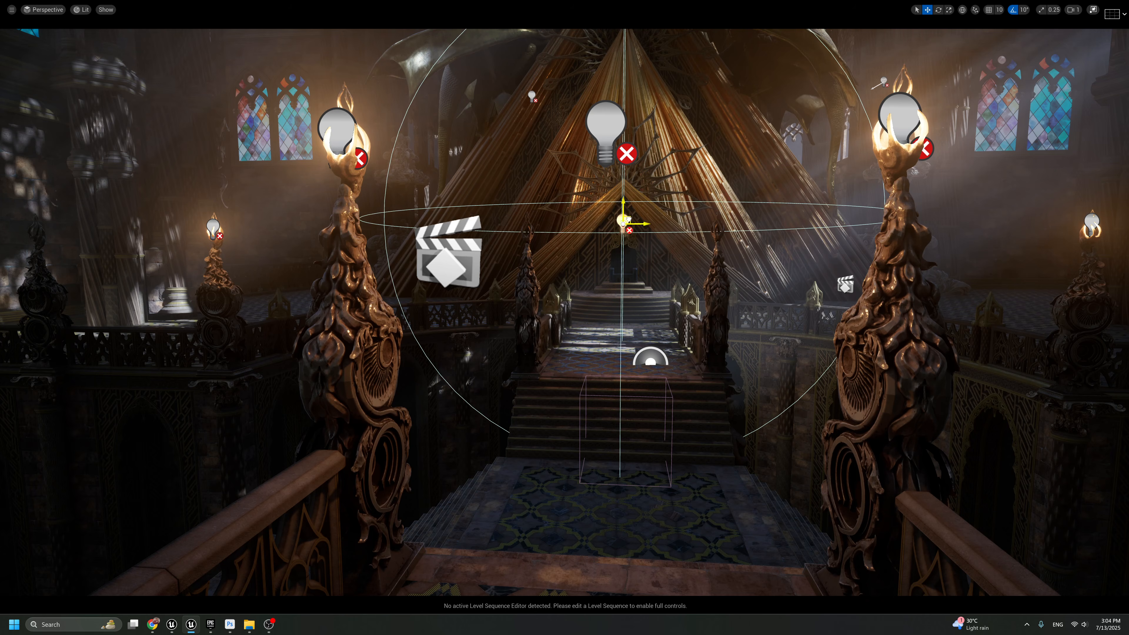
key("g")
key("F11")
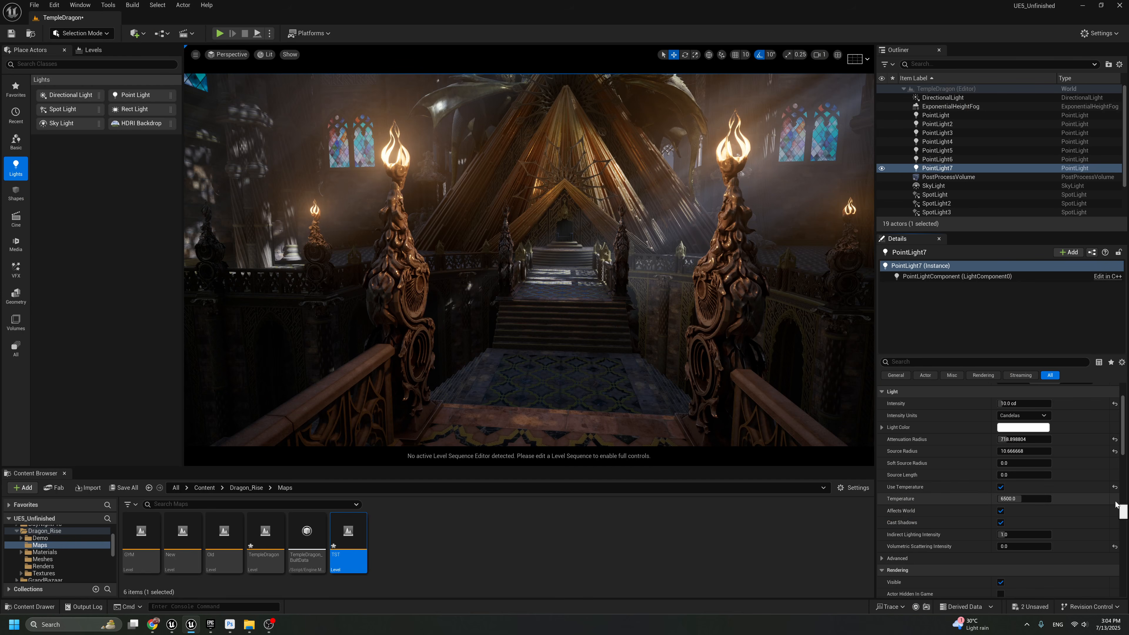
Examine the overall temple lighting from several positions along the bridge, from the torches back to the entrance pillars
right_click_drag(607, 307, 599, 265)
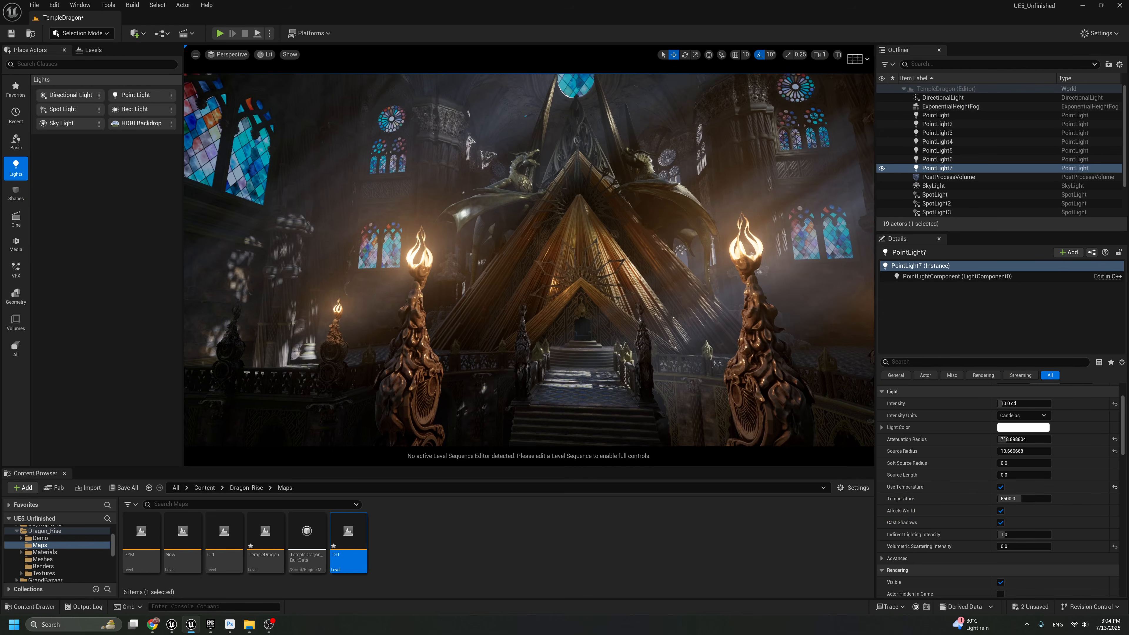
left_click(607, 307)
right_click_drag(607, 307, 612, 278)
key("g")
key("g")
key("q")
right_click_drag(552, 259, 552, 258)
key("s")
key("w")
key("e")
right_click_drag(787, 146, 787, 146)
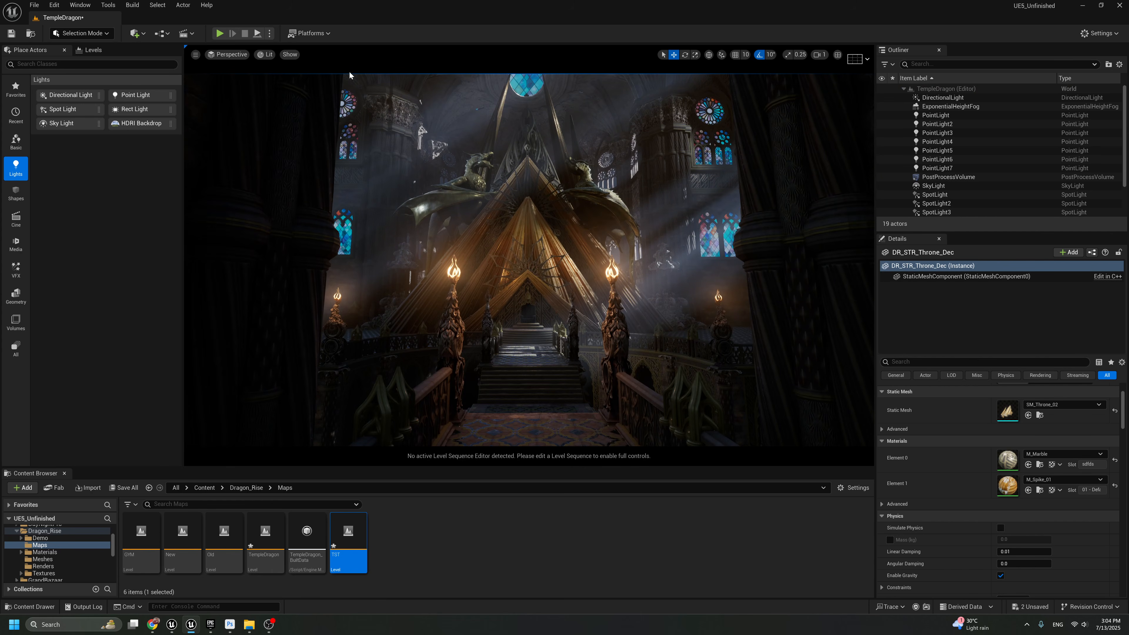
key("s")
right_click_drag(624, 260, 624, 259)
Try a copy of the central pyramid Point Light and an attenuation radius of about 1090 on the original, undoing both
key("g")
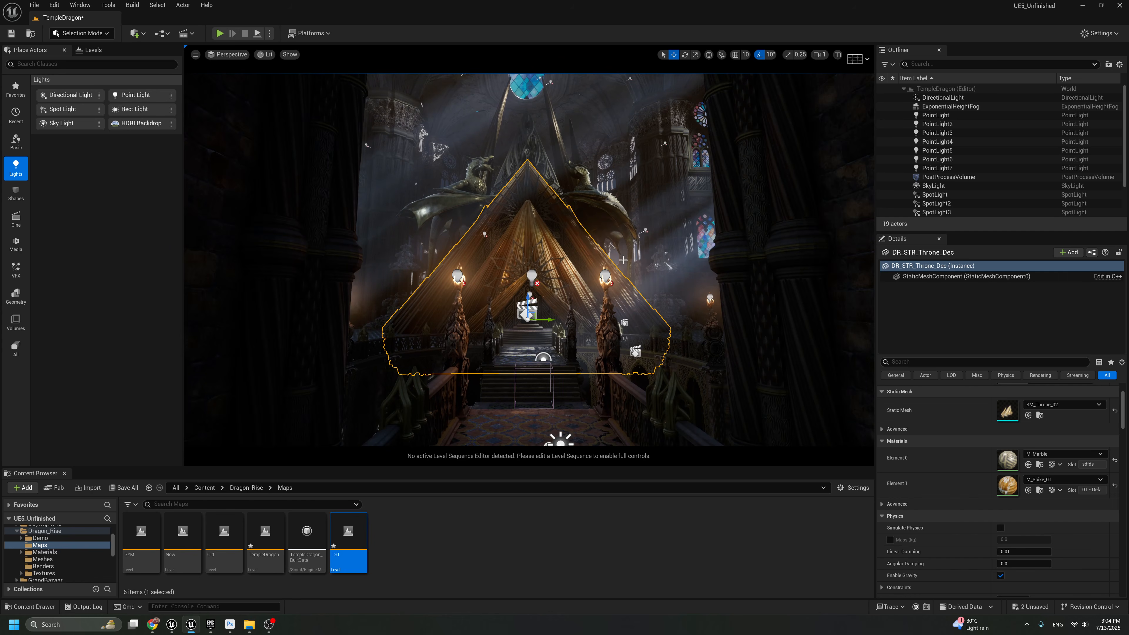
left_click(534, 278)
left_click_drag(531, 280, 531, 291, "alt")
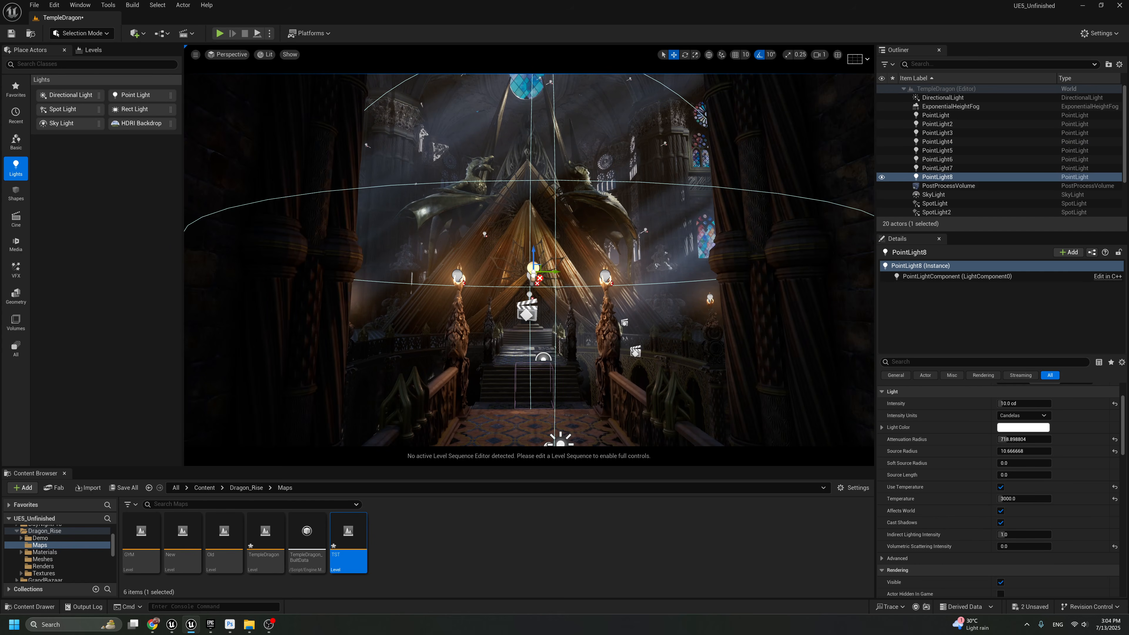
key("ctrl+z")
left_click_drag(1017, 439, 1022, 428)
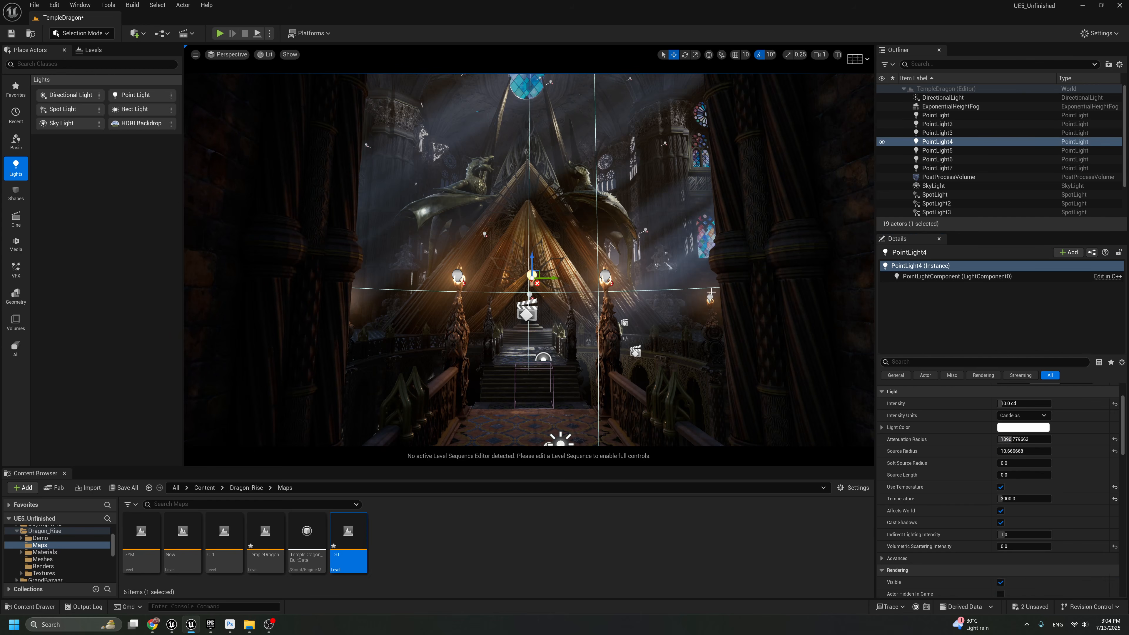
key("ctrl+z")
Duplicate the central pyramid Point Light toward the entrance and raise the copy above the torches to light the front pillars
right_click_drag(529, 267, 547, 267)
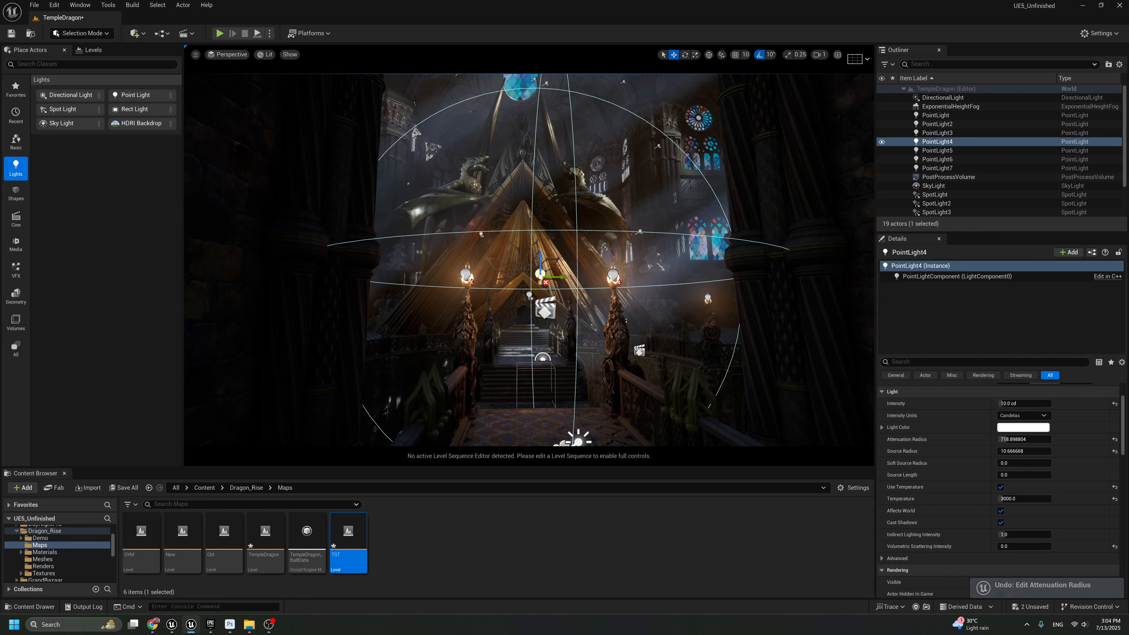
left_click_drag(539, 279, 555, 269, "alt")
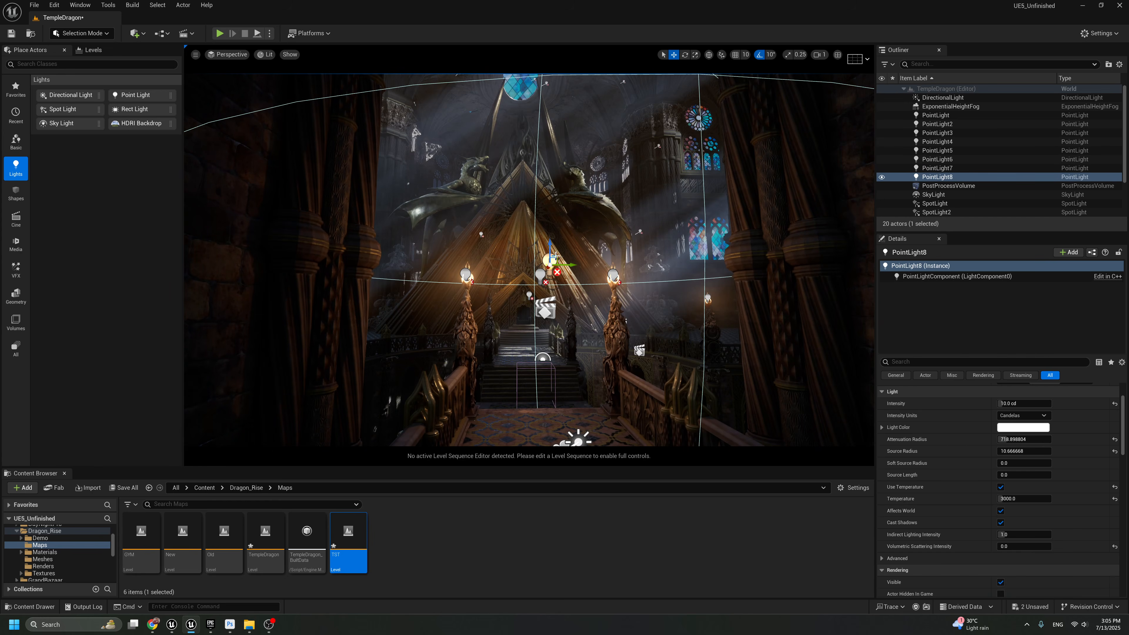
mouse_move(556, 256)
right_mouse_down()
mouse_move(545, 256)
mouse_move(558, 256)
right_mouse_up()
left_click_drag(583, 255, 583, 227)
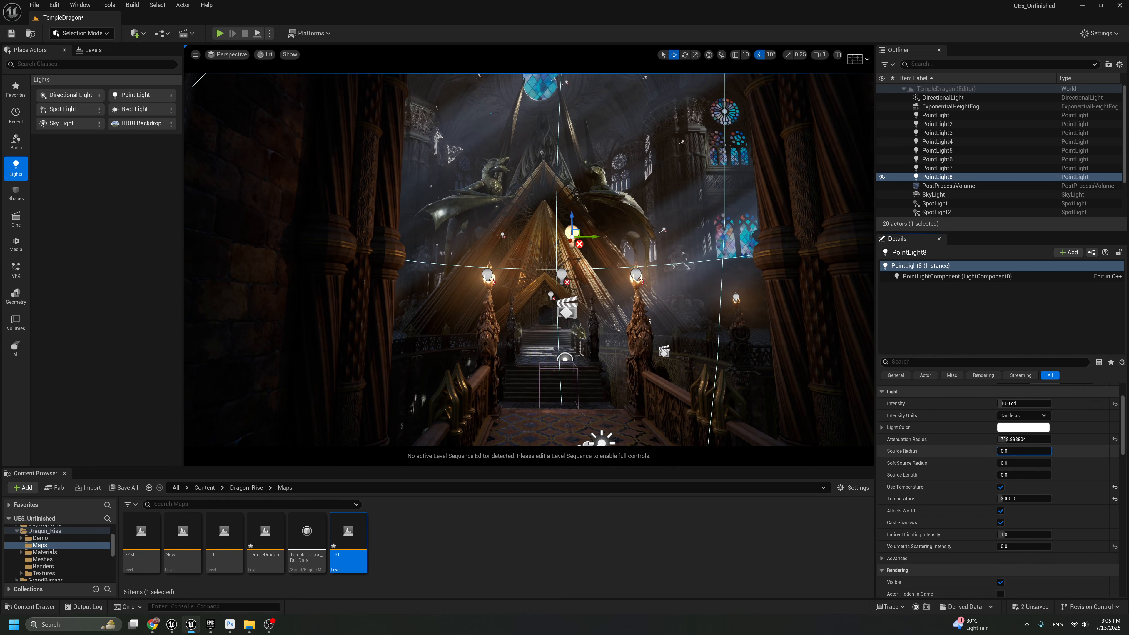
Try a source radius of 0 on the new Point Light, restore it, and leave its intensity at about 10.9 cd
left_click_drag(1024, 451, 1016, 403)
key("ctrl+z")
key("ctrl+z")
Check the new Point Light from the bridge, switch to the CineCameraActor3 view, and lower the light slightly in front of the pyramid
right_click_drag(818, 364, 817, 396)
right_click_drag(584, 298, 588, 312)
key("g")
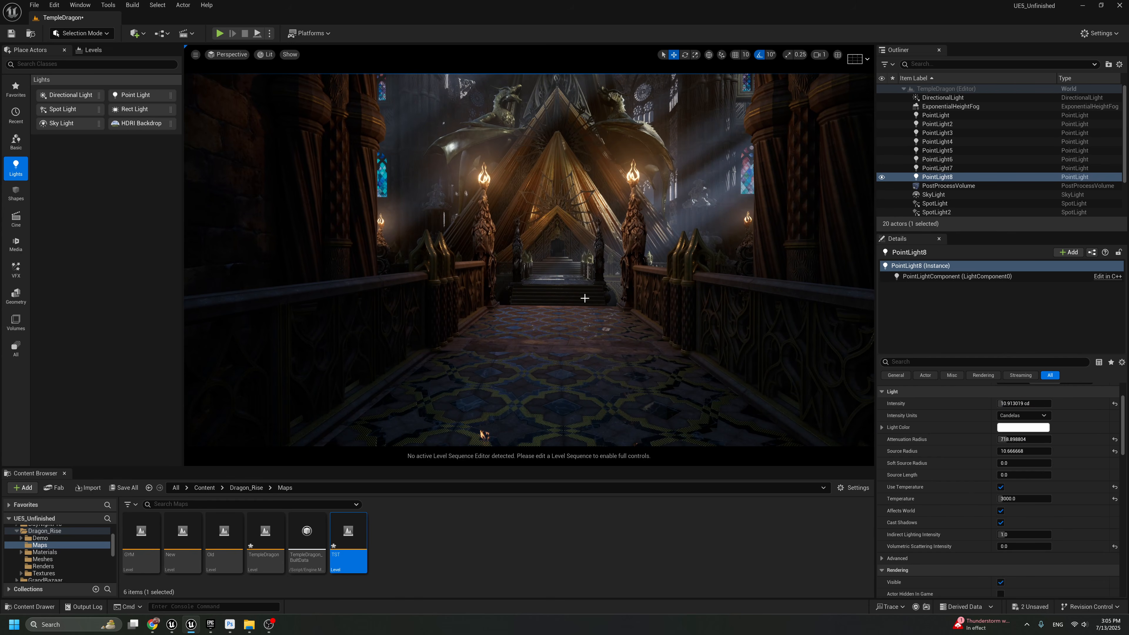
key("g")
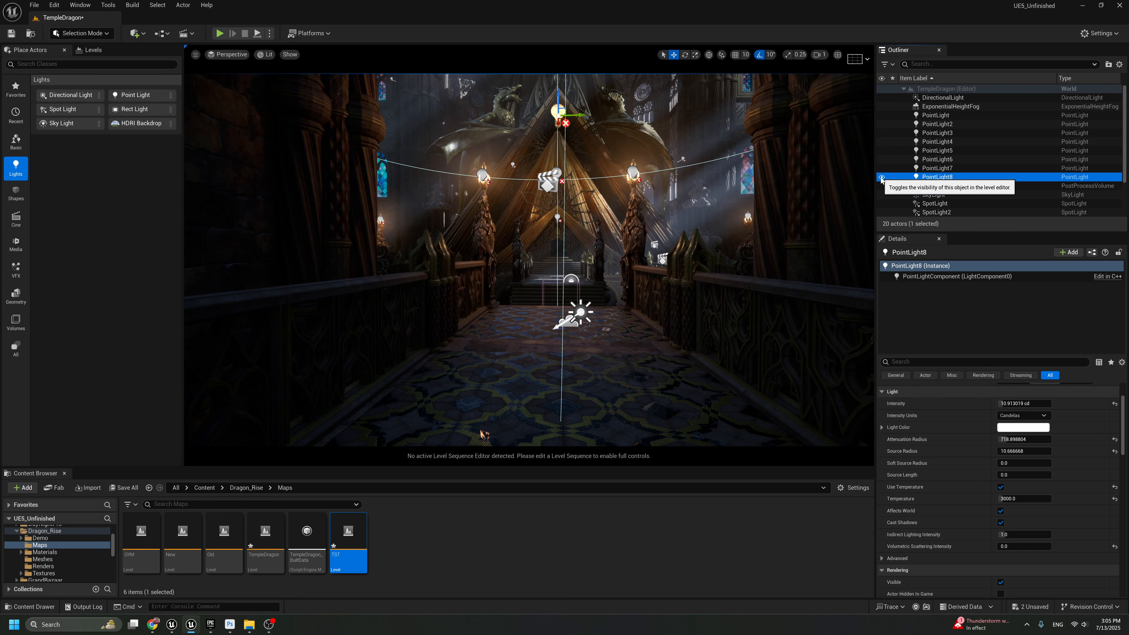
right_click_drag(764, 187, 771, 162)
key("g")
left_click(240, 56)
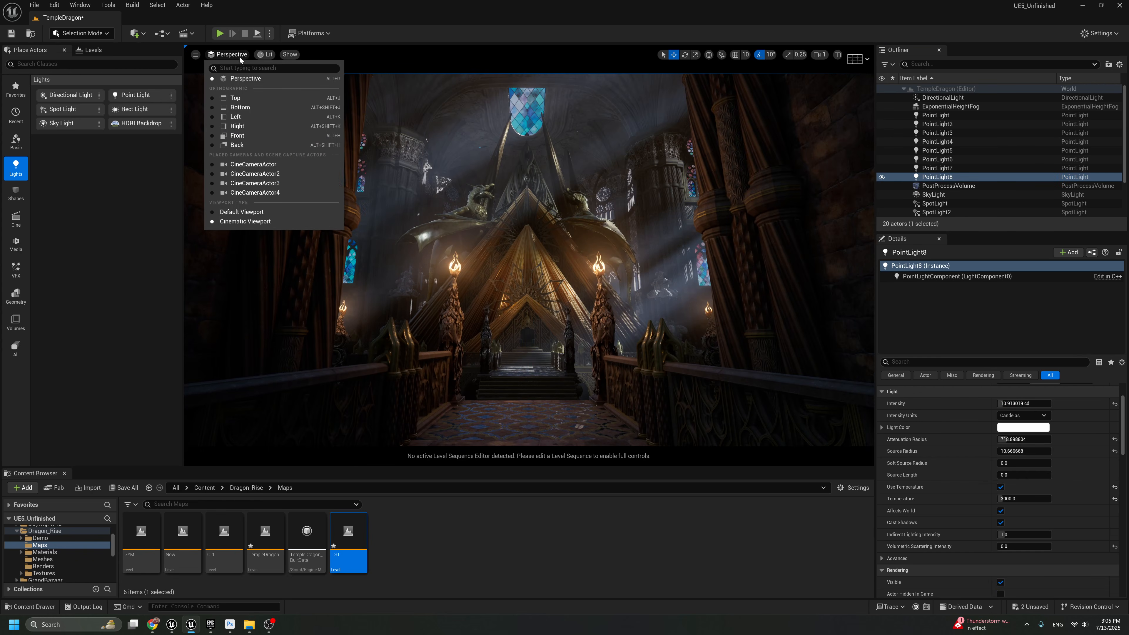
left_click(297, 183)
key("g")
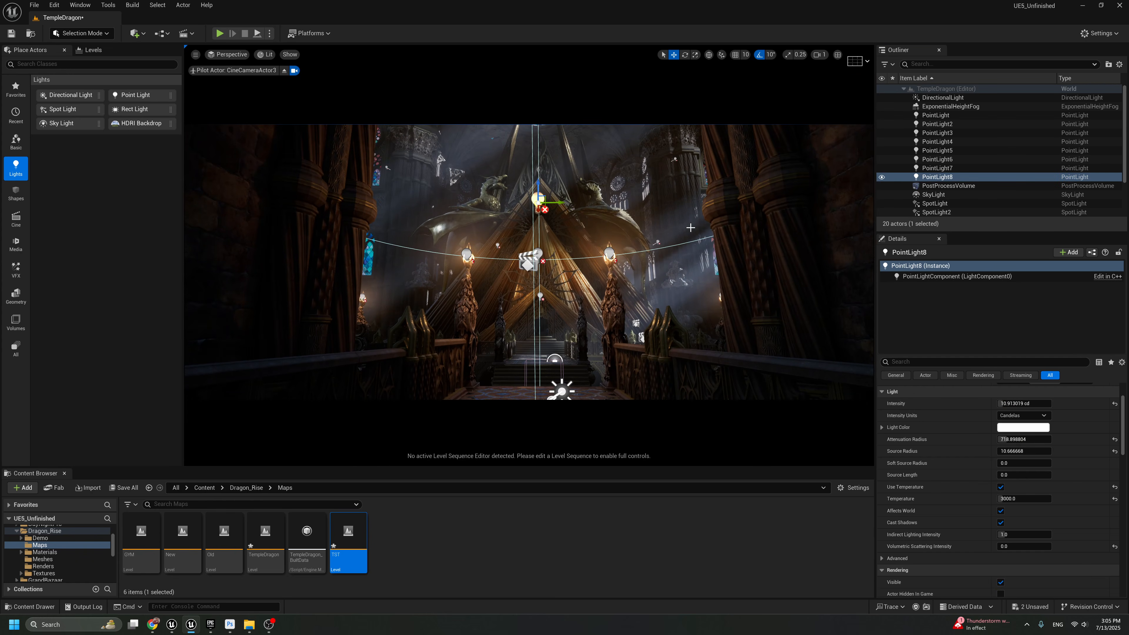
left_click_drag(537, 208, 539, 227)
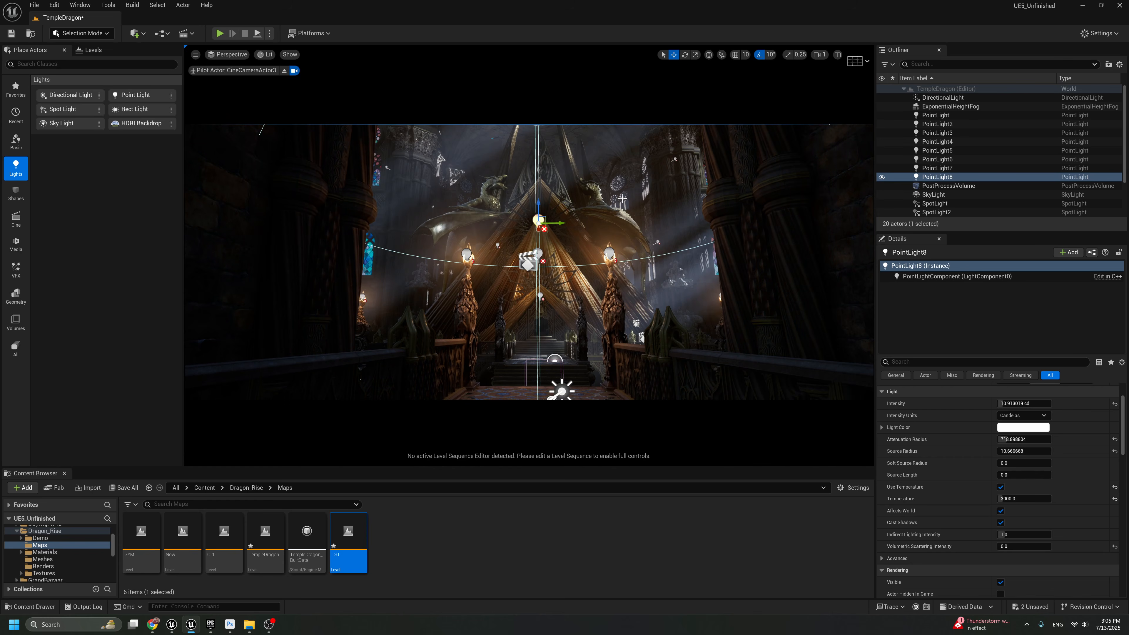
Compare the full-screen camera shot with the new Point Light hidden and shown, and review it without icons
key("F11")
key("h")
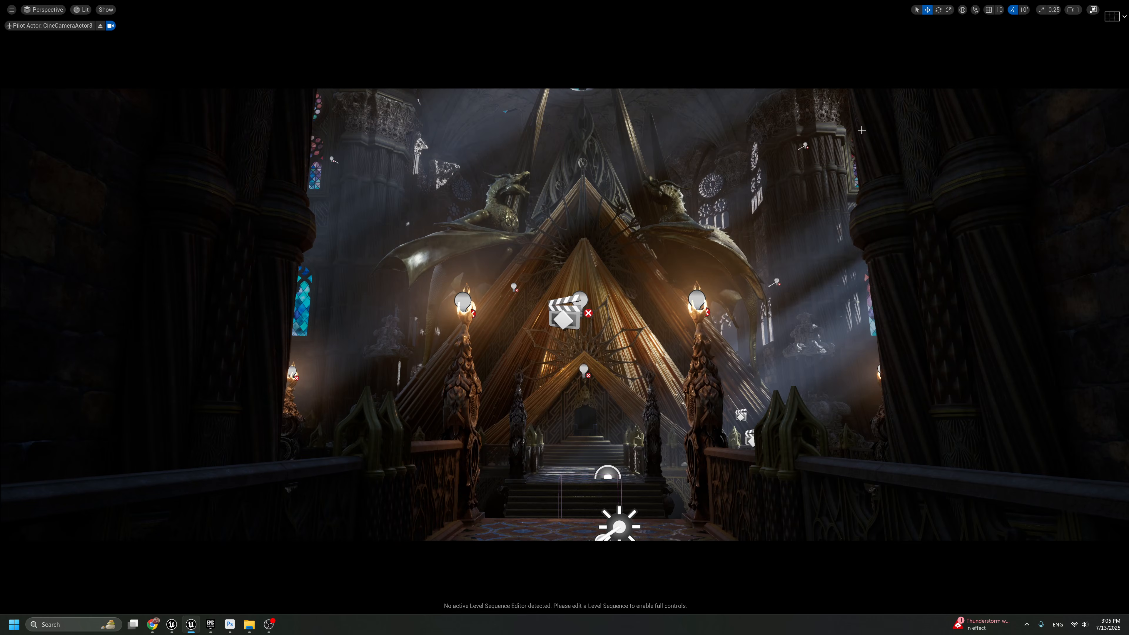
key("ctrl+z")
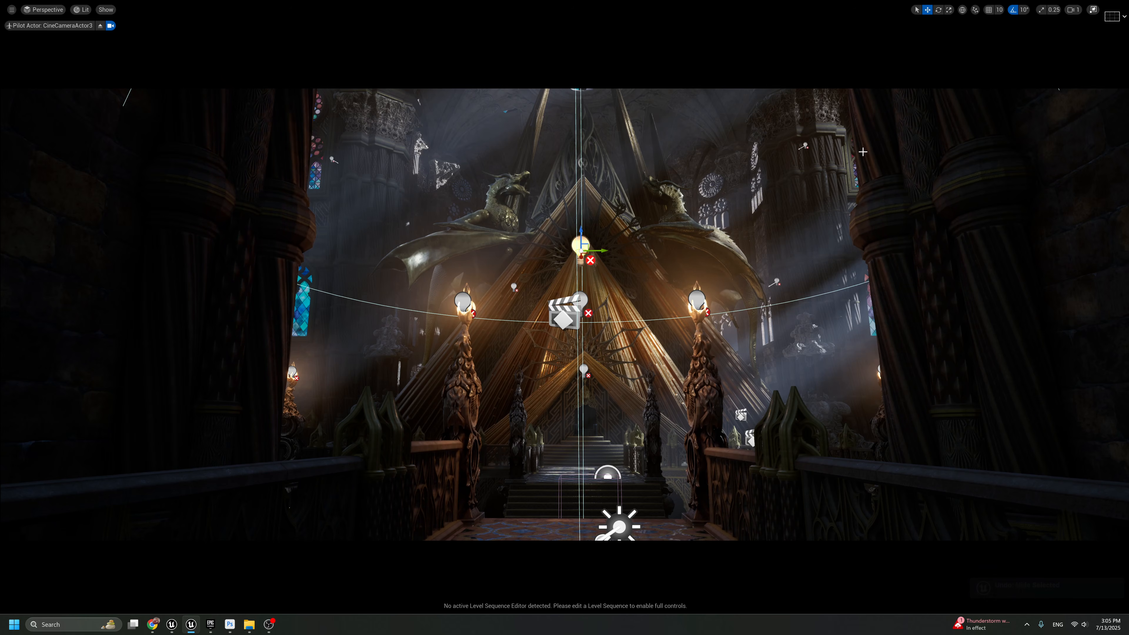
key("g")
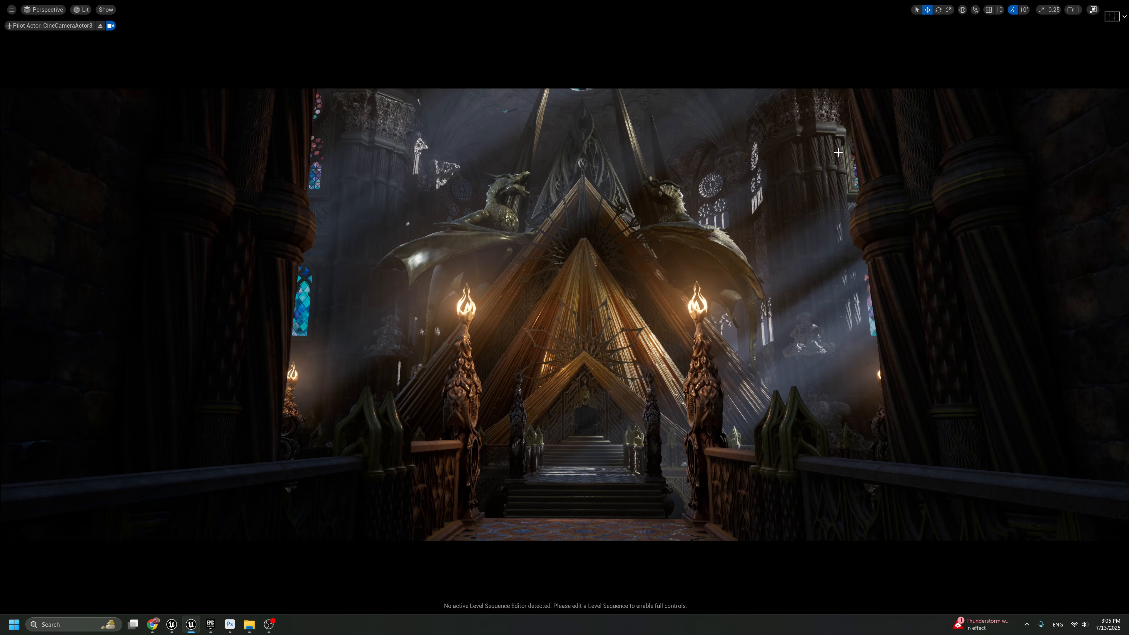
key("F11")
Rotate the Directional Light around its vertical axis to redirect the rays onto the steps, comparing the previous and new angles
left_click(943, 98)
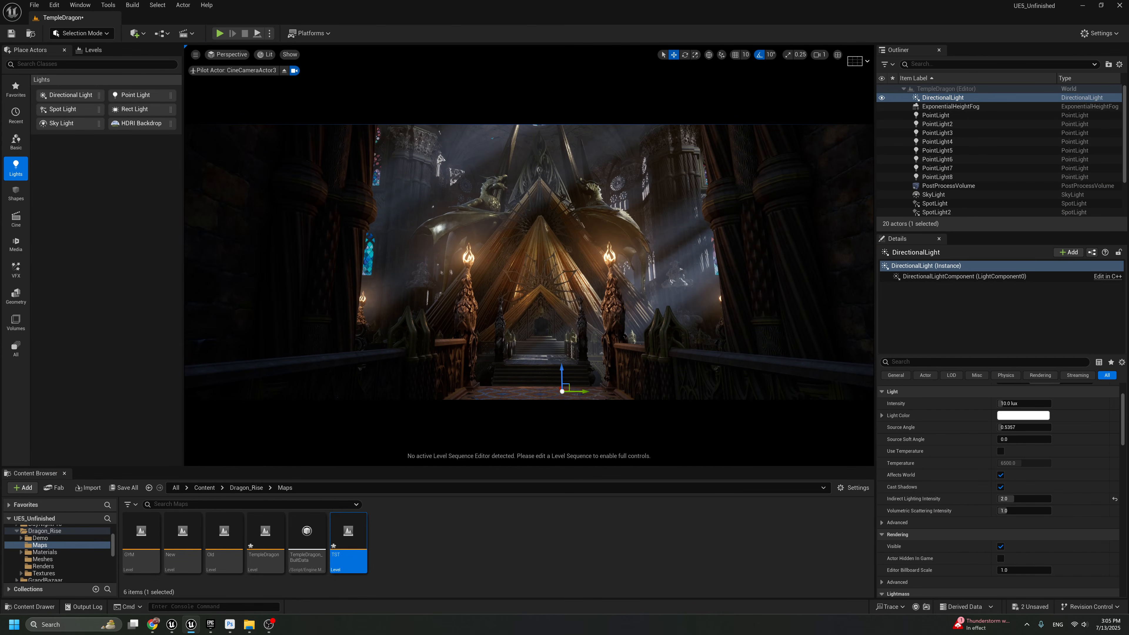
key("F11")
key("e")
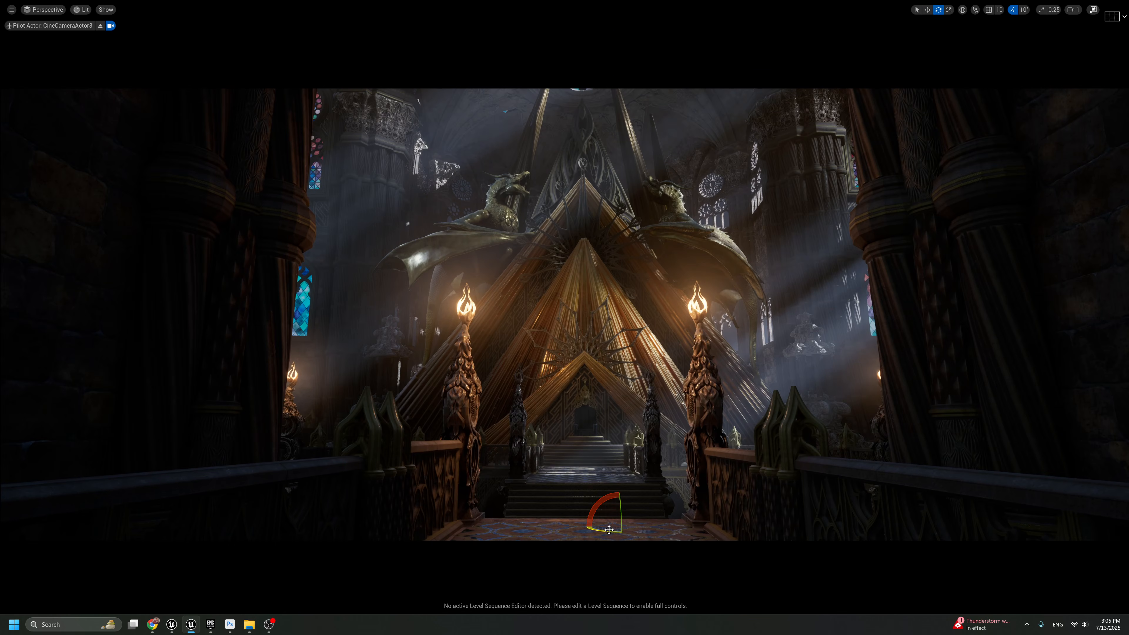
mouse_move(609, 529)
left_mouse_down()
mouse_move(591, 529)
mouse_move(616, 528)
left_mouse_up()
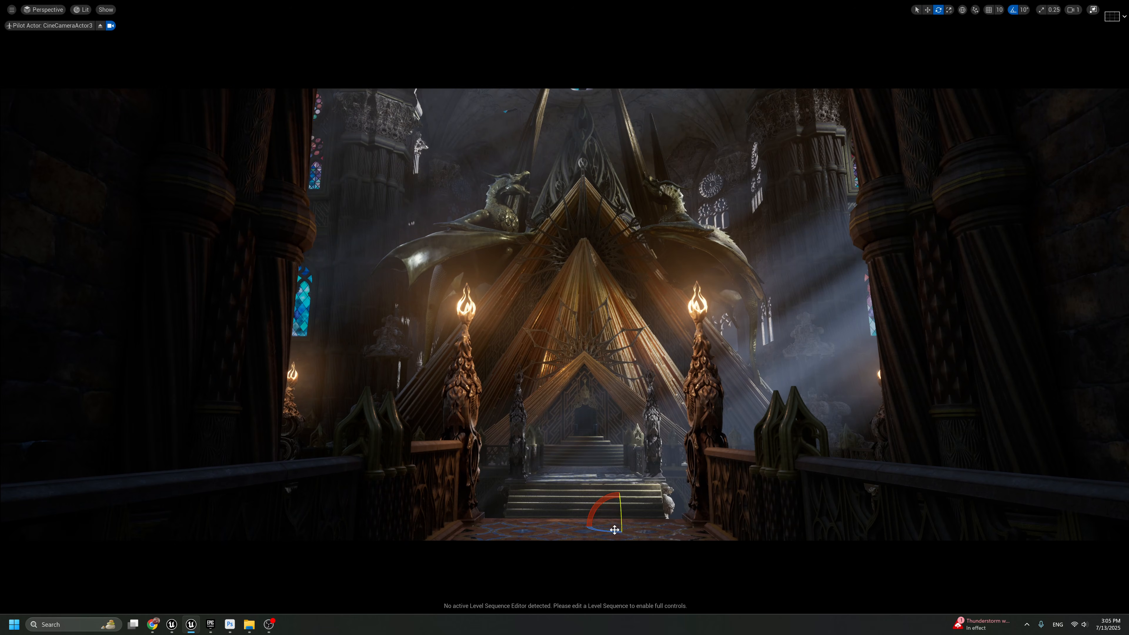
key("ctrl+z")
key("ctrl+y")
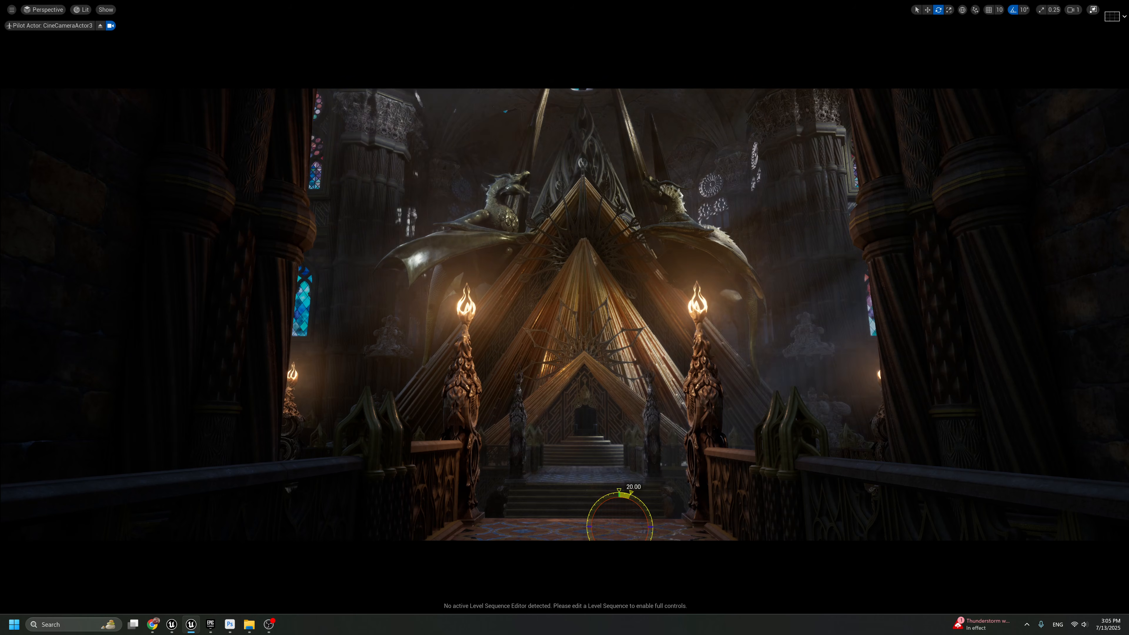
Try further Directional Light rotations, including 20 degrees, and undo them to return to the chosen angle
key("ctrl+z")
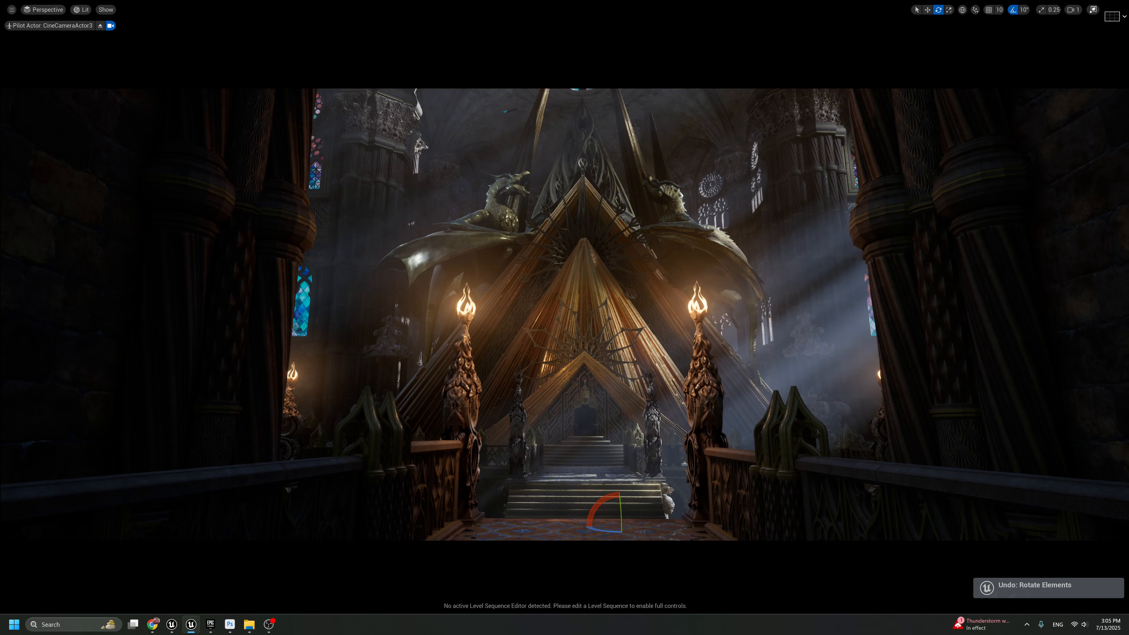
left_click_drag(604, 531, 700, 448)
key("ctrl+z")
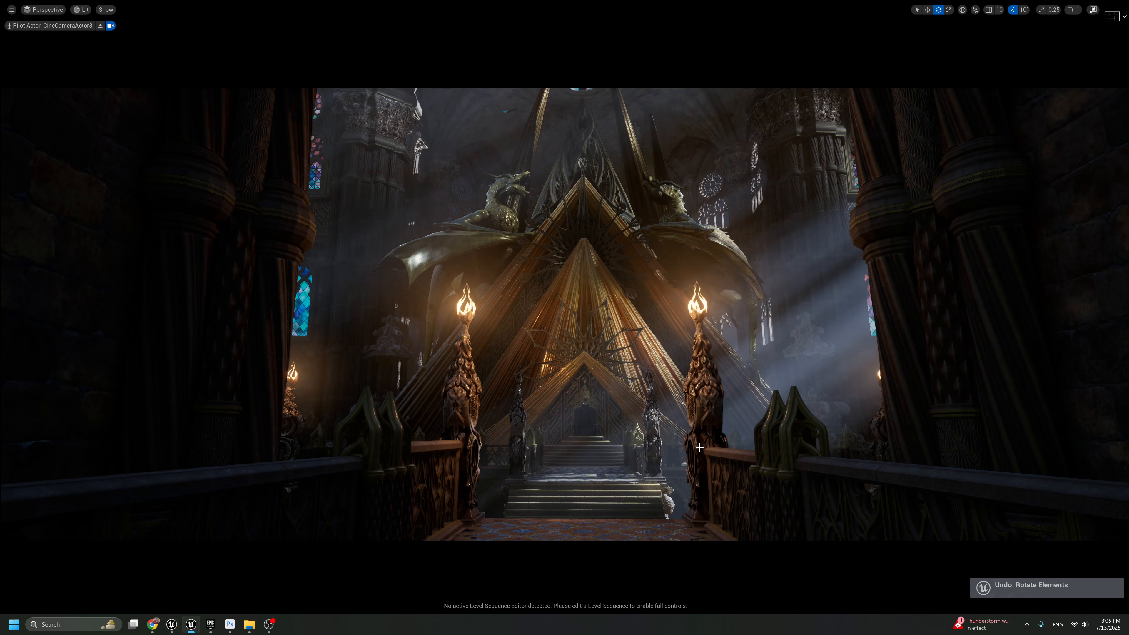
key("F11")
key("F11")
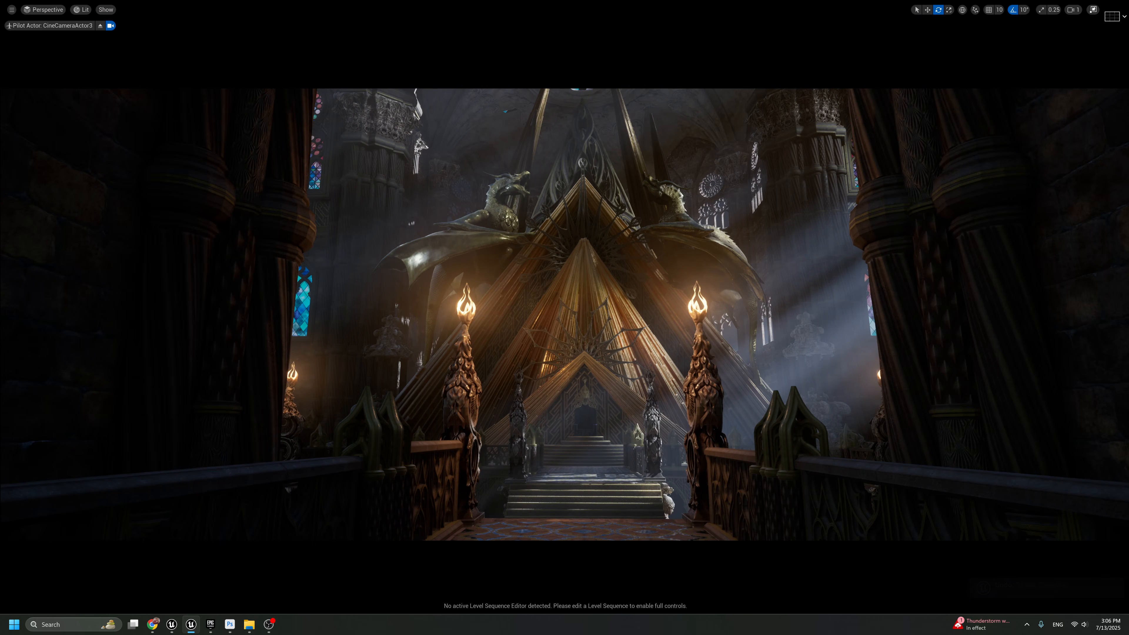
Duplicate the right-hand accent Spot Light to the right bridge torch and aim the copy at the throne area
key("g")
left_click(775, 282)
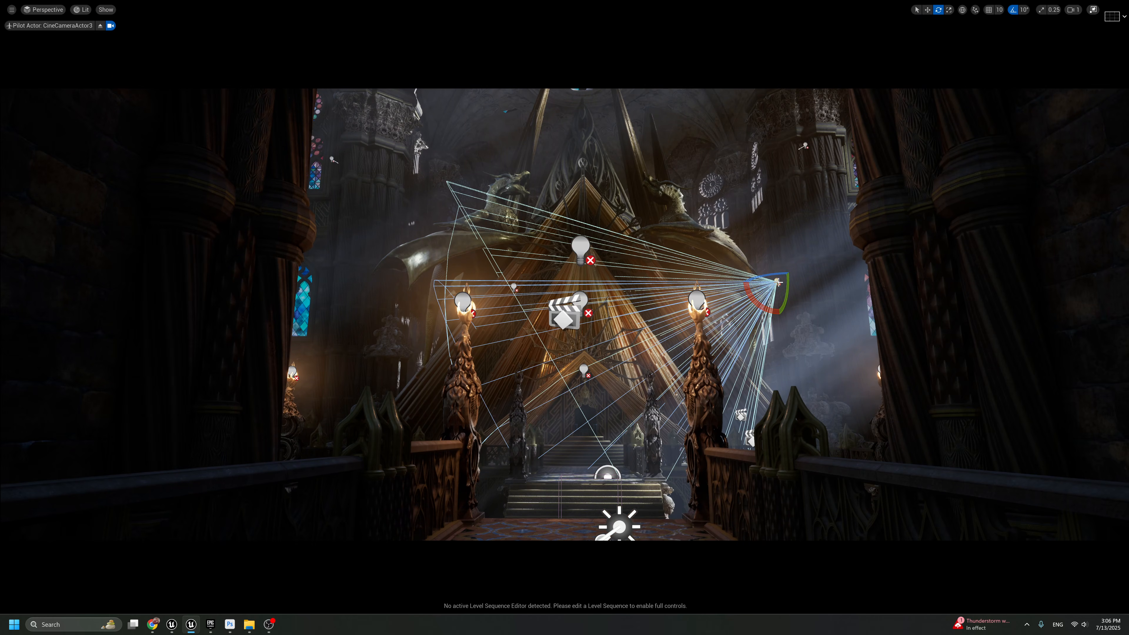
key("w")
left_click_drag(786, 282, 704, 349)
key("e")
key("w")
Narrow the new Spot Light's inner and outer cone angles to about 9 and 19 degrees and set its attenuation radius to about 1330
key("F11")
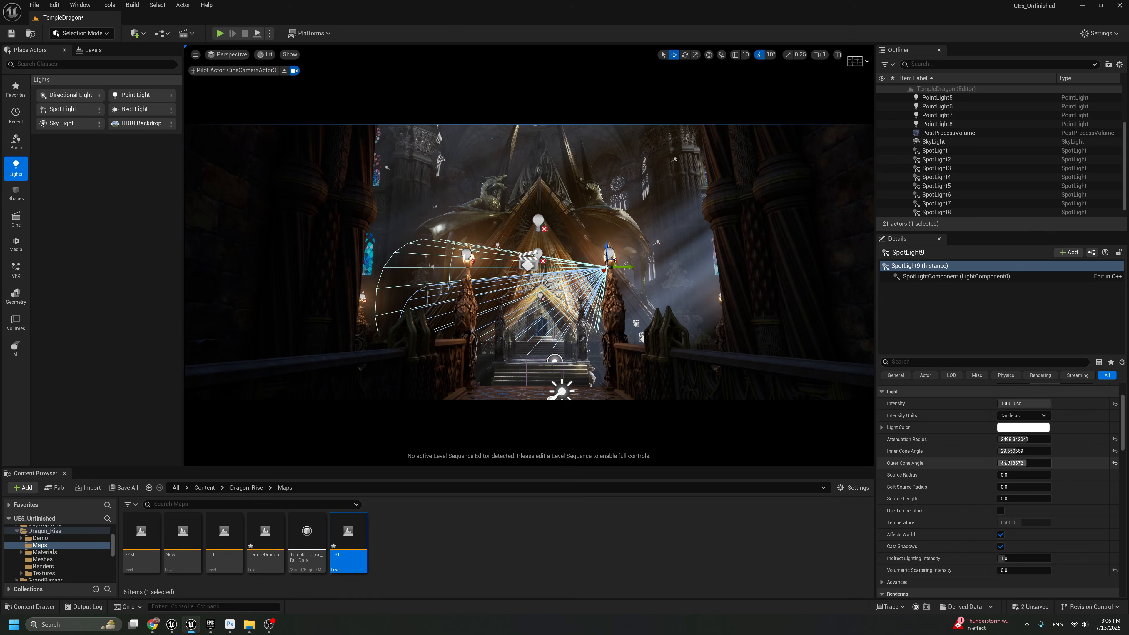
left_click_drag(1022, 451, 1000, 464)
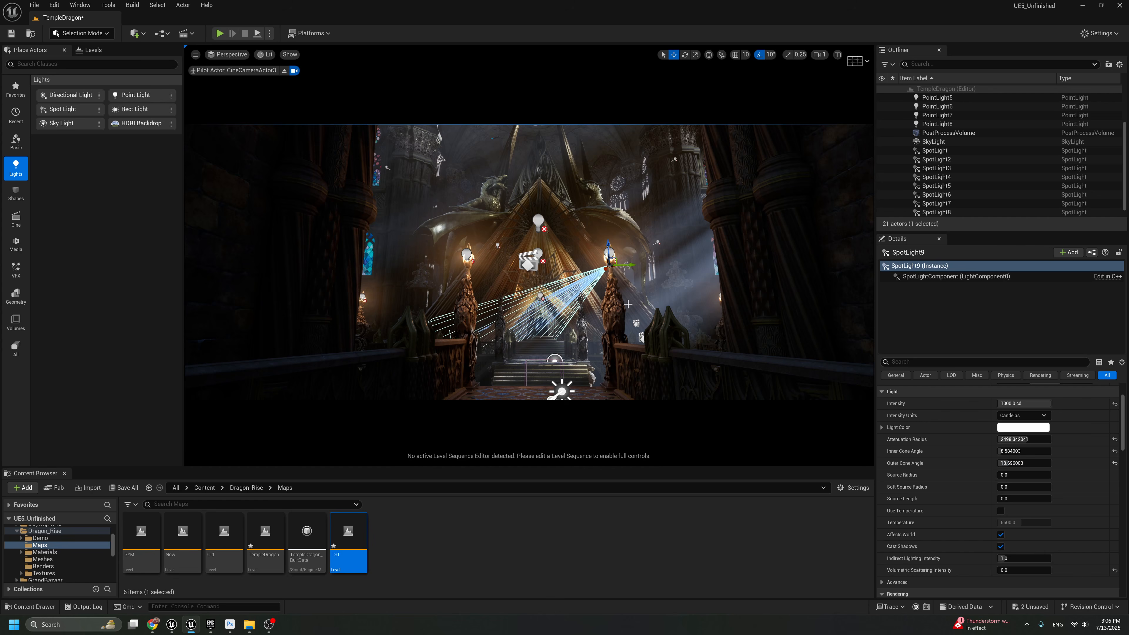
key("g")
mouse_move(1015, 439)
left_mouse_down()
mouse_move(1006, 439)
mouse_move(1015, 439)
left_mouse_up()
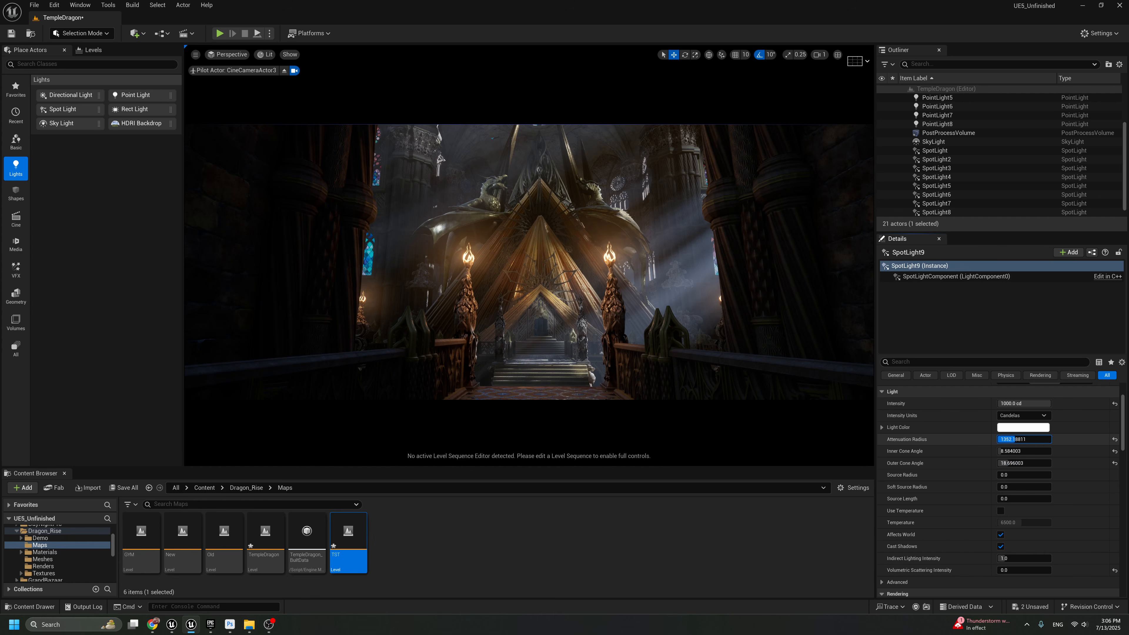
Set the new Spot Light's intensity to 500 cd and review the camera shot in full screen
left_click(1024, 403)
type("500")
key("Return")
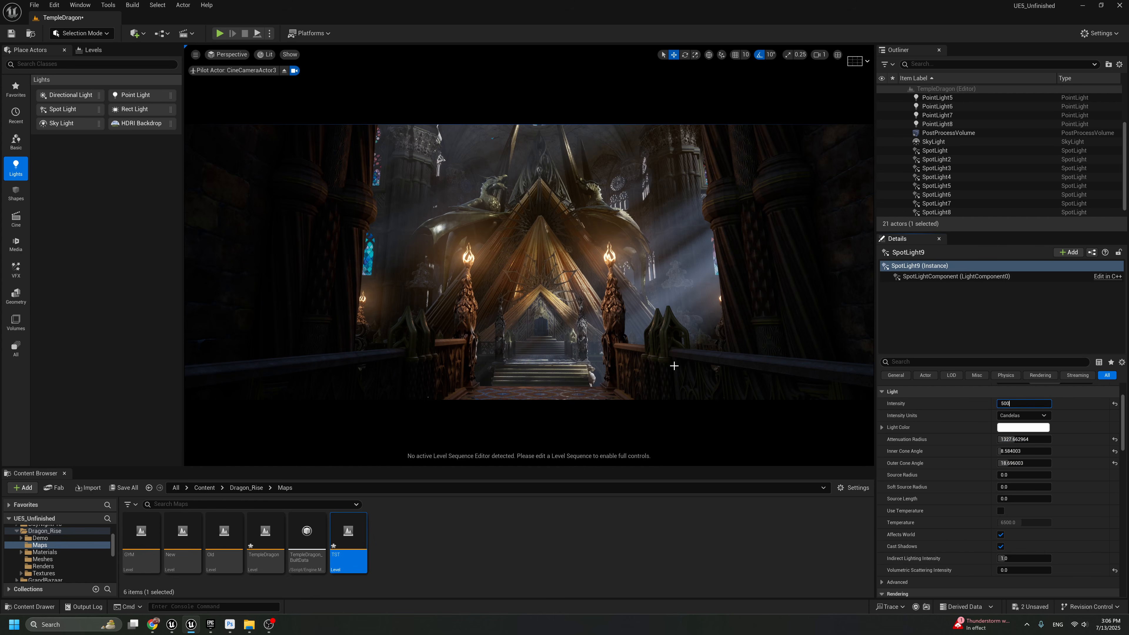
key("F11")
key("g")
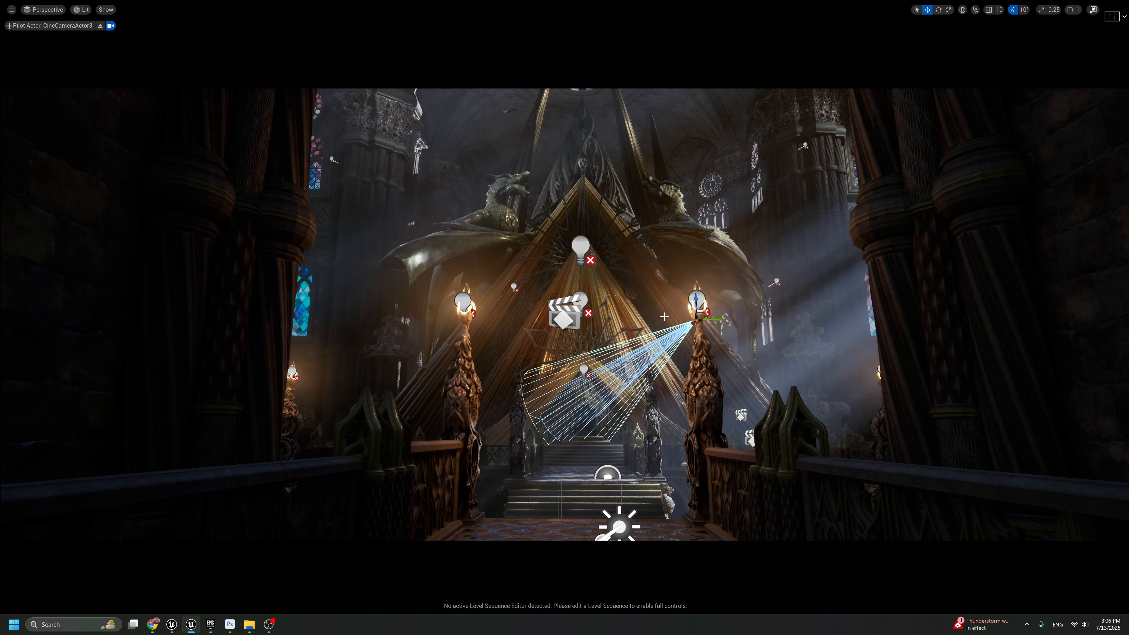
Lower the throne Spot Light from the right bridge torch's flame to just beneath it and shift it slightly inward
left_click_drag(697, 305, 692, 346)
key("g")
key("g")
key("g")
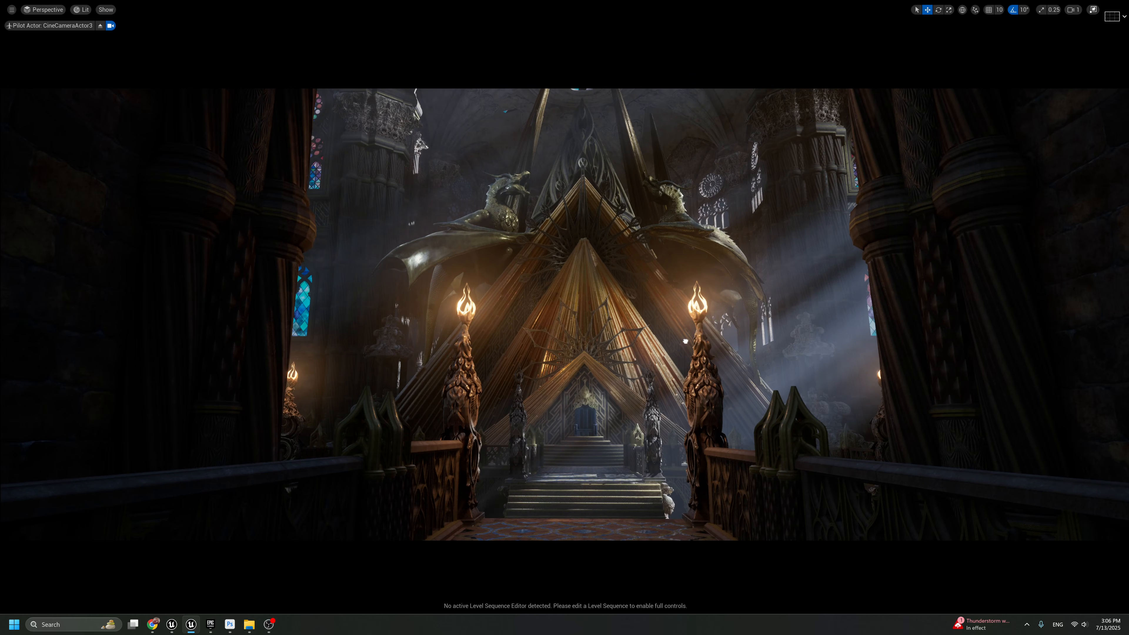
key("g")
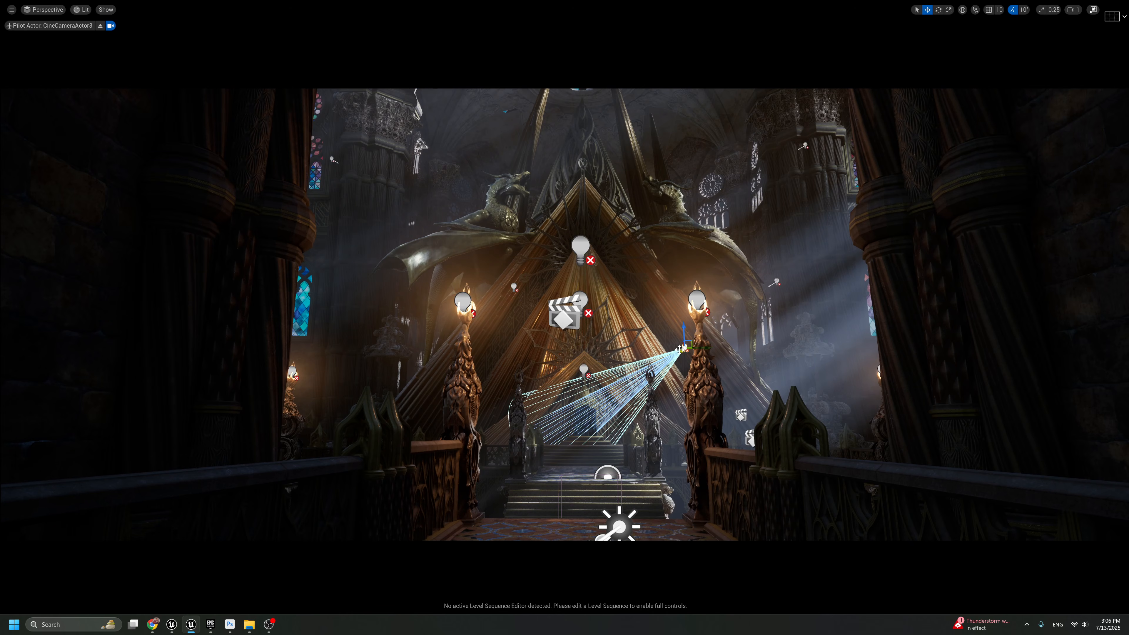
mouse_move(680, 350)
left_mouse_down()
mouse_move(692, 347)
mouse_move(681, 350)
left_mouse_up()
key("g")
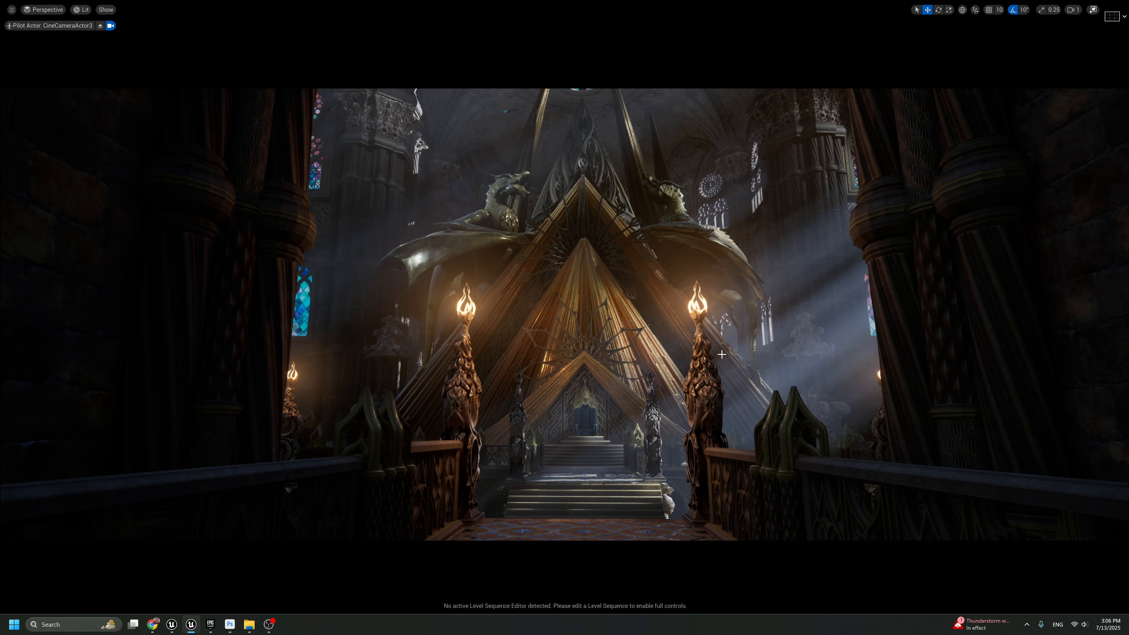
Unhide the throne Spot Light and review the camera shot both in full screen and in the normal editor layout
key("ctrl+z")
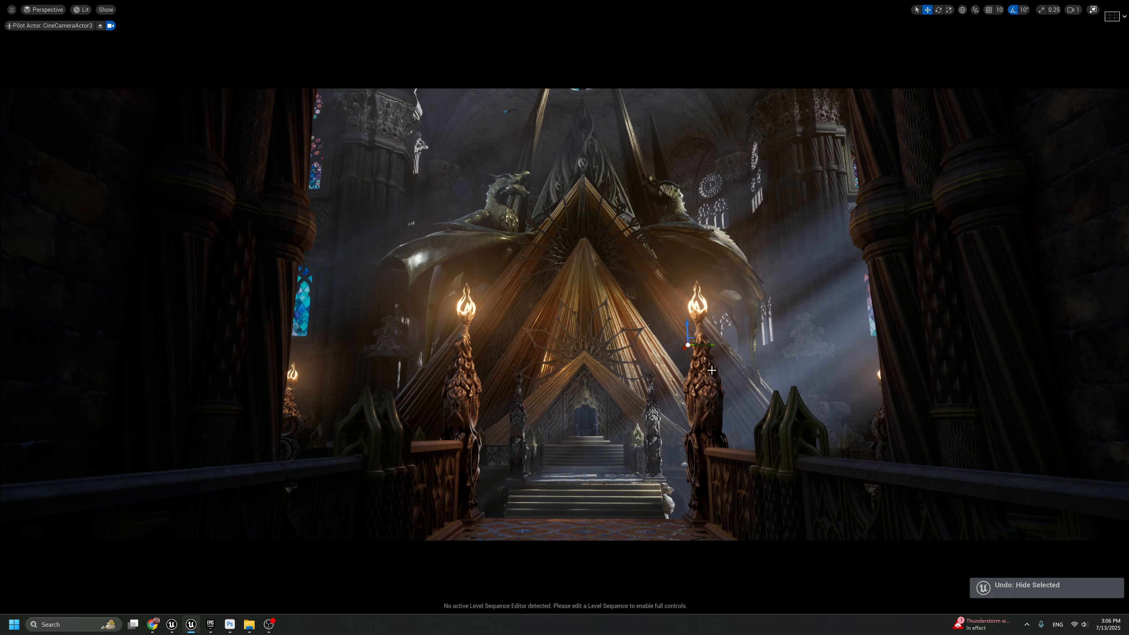
key("g")
key("g")
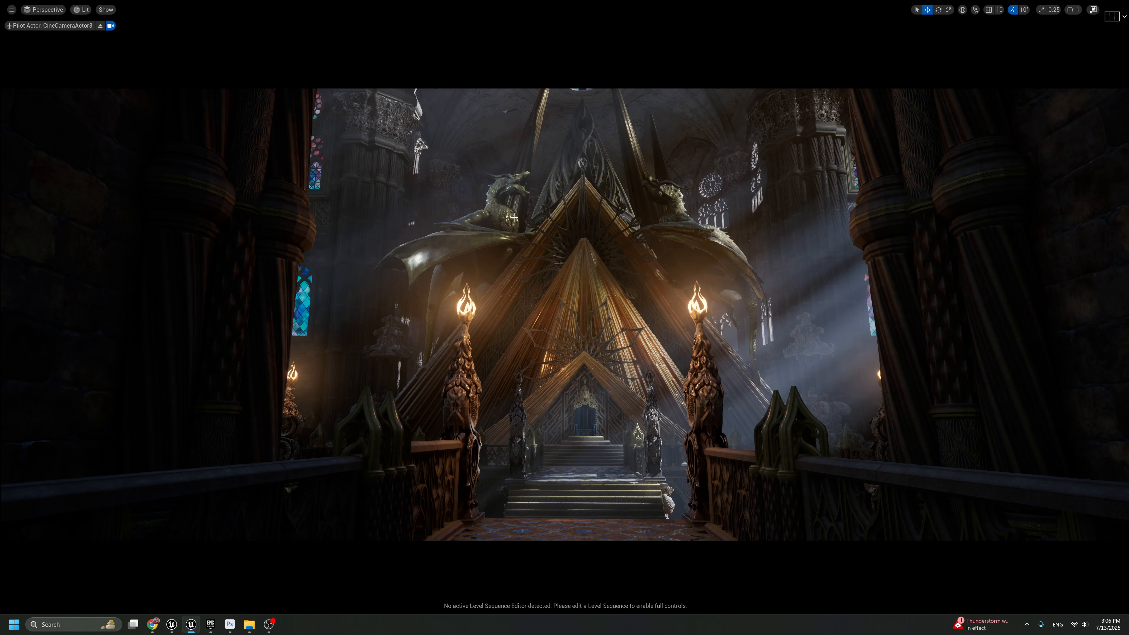
key("F11")
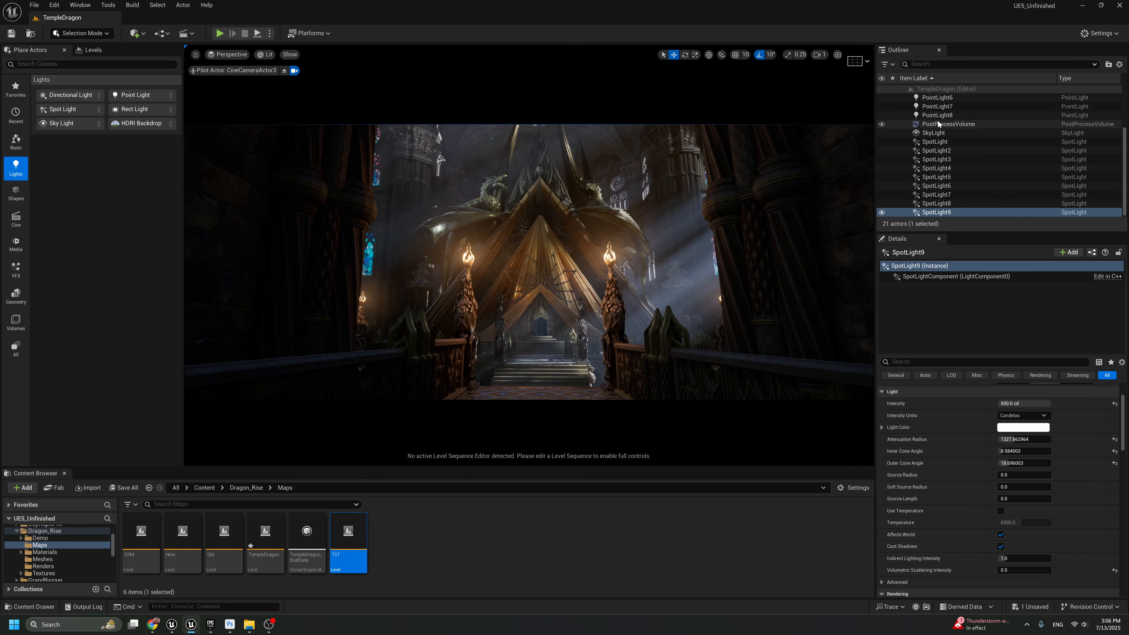
key("F11")
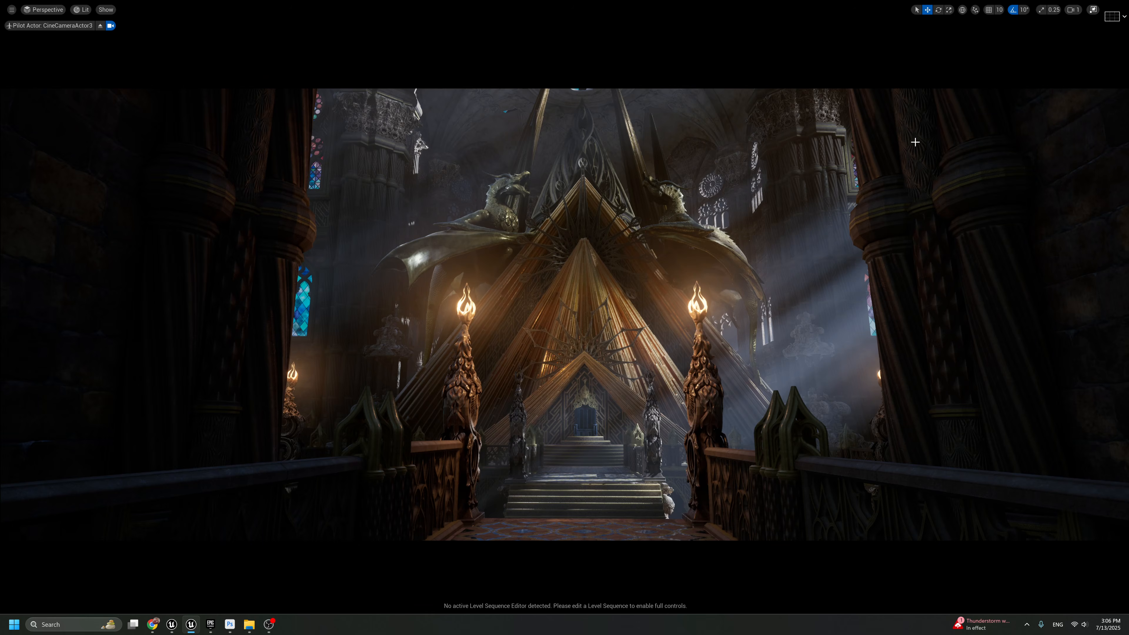
key("F11")
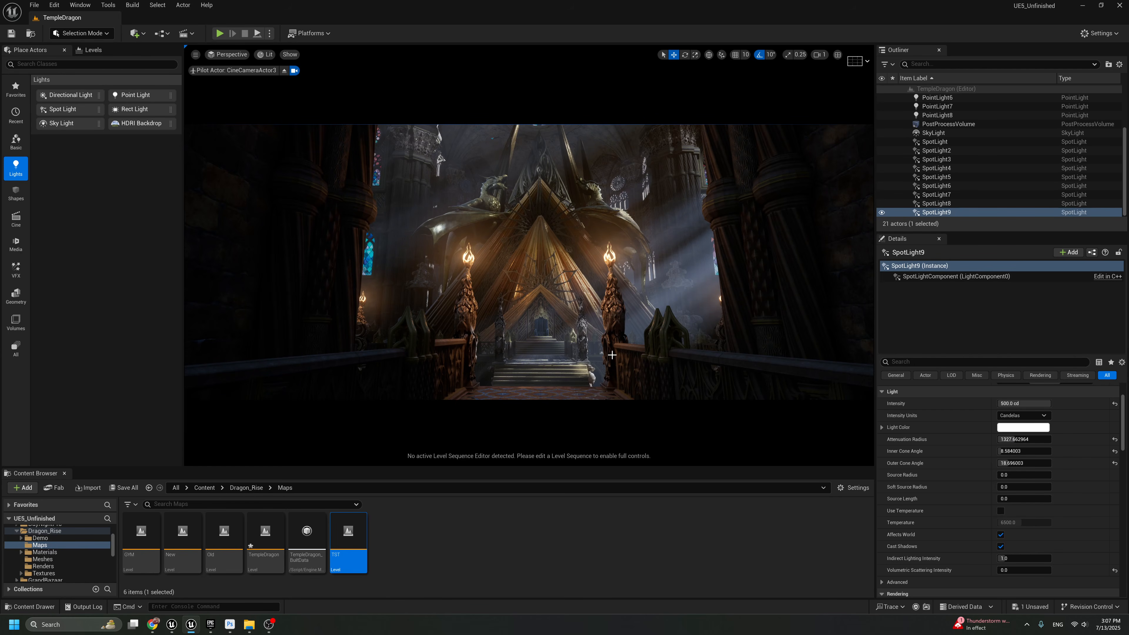
key("F11")
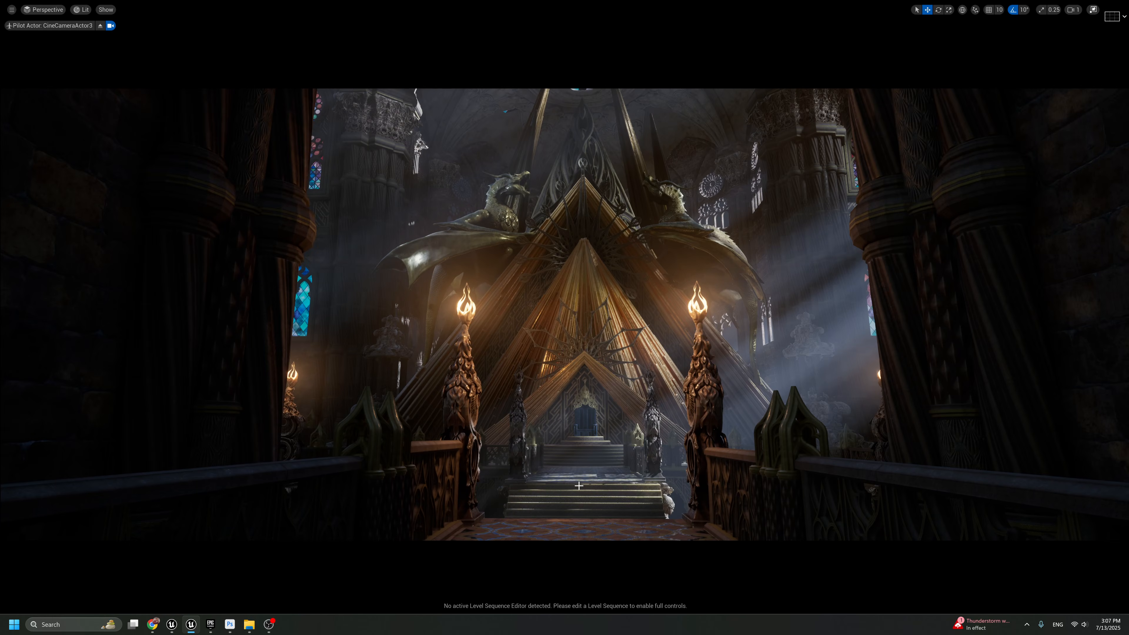
key("F11")
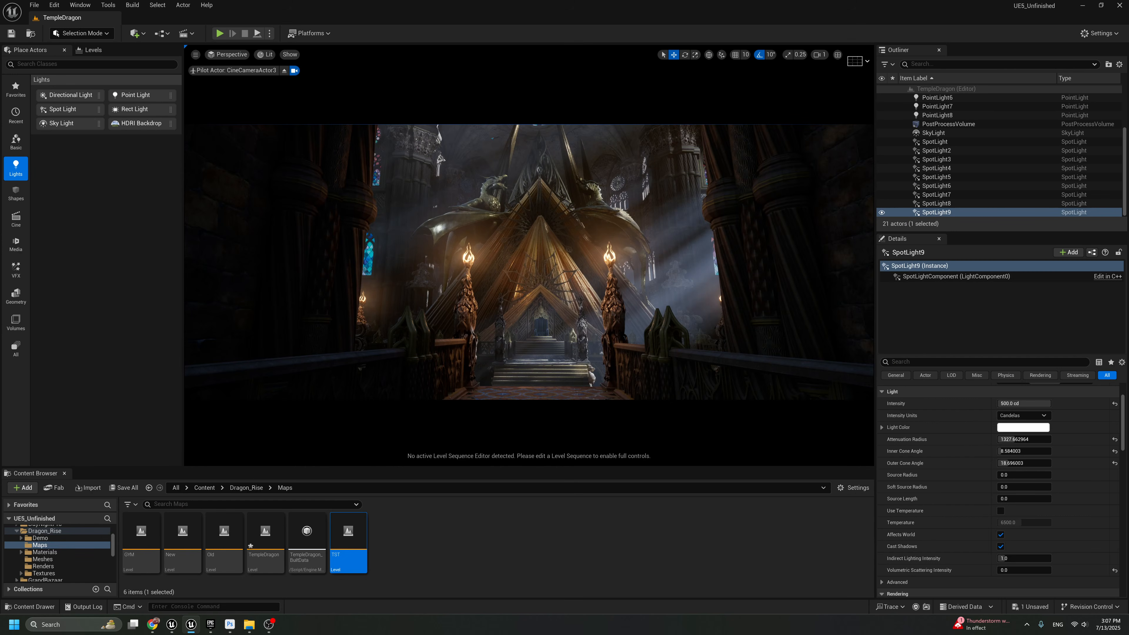
Compare the shot with SpotLight6 hidden and shown, and tint its light pale blue, hex sRGB E8F1FFFF
key("g")
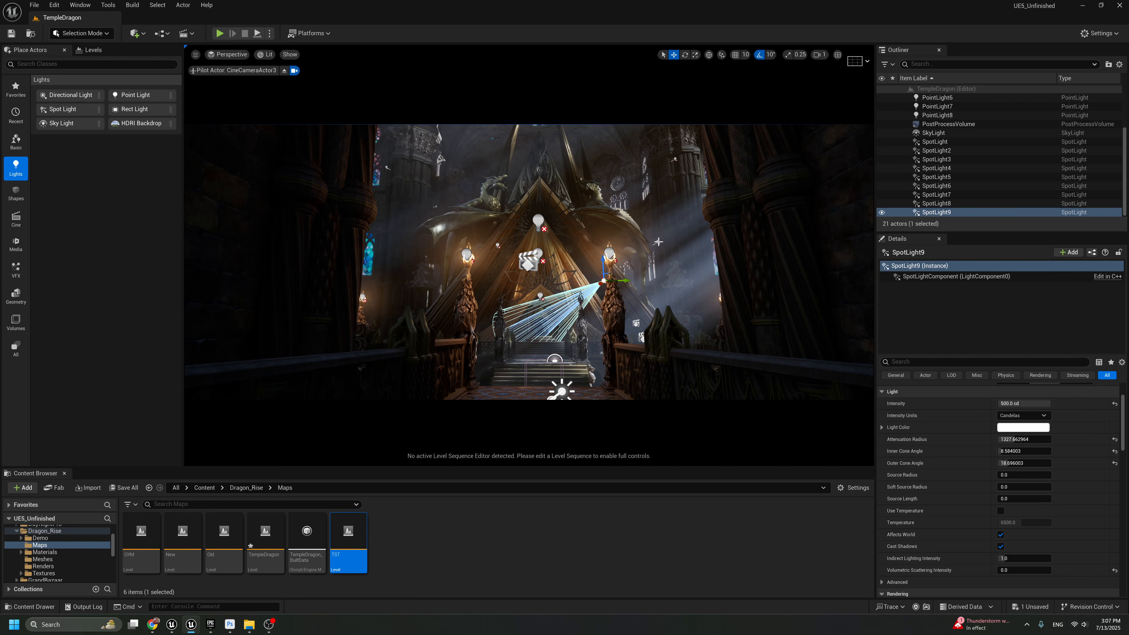
left_click(657, 241)
key("h")
key("ctrl+z")
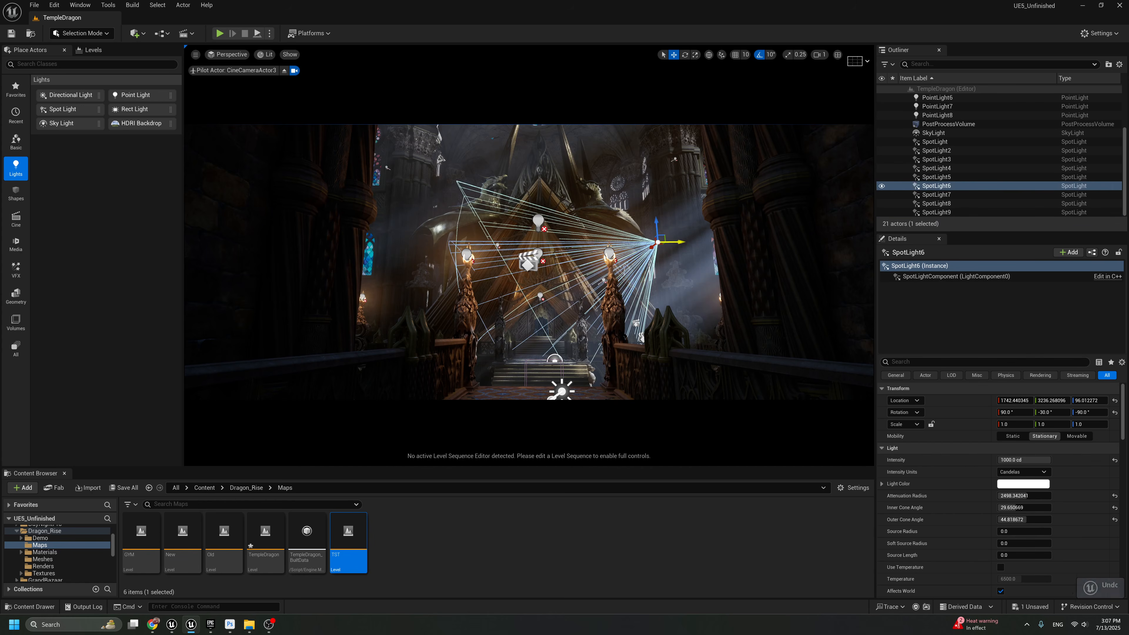
key("g")
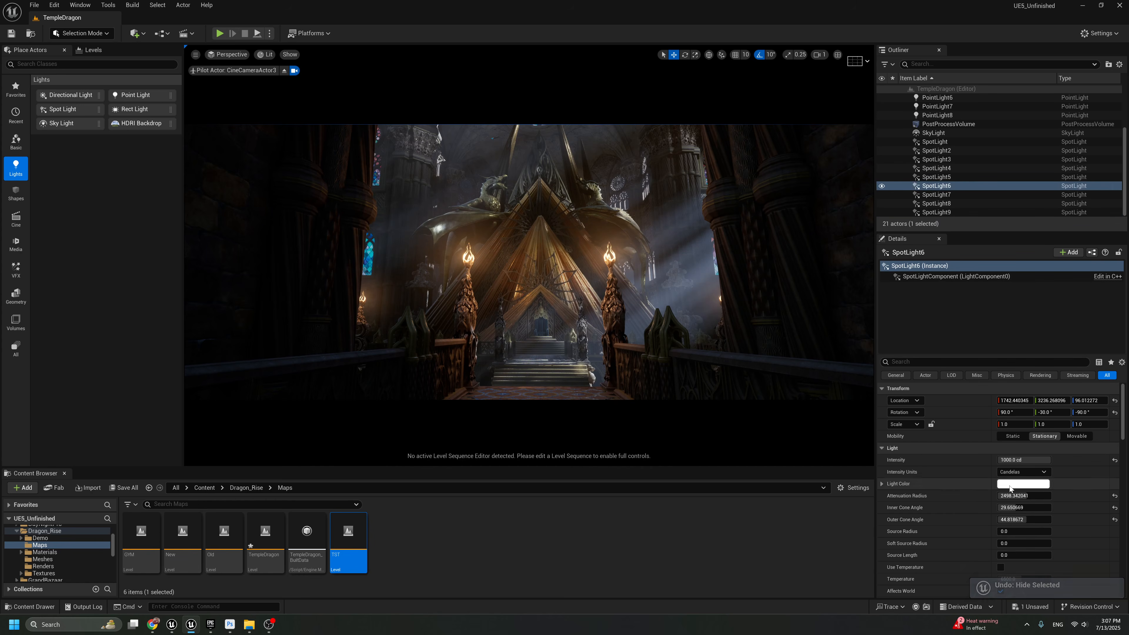
left_click(1023, 483)
left_click(861, 446)
left_click_drag(861, 446, 863, 452)
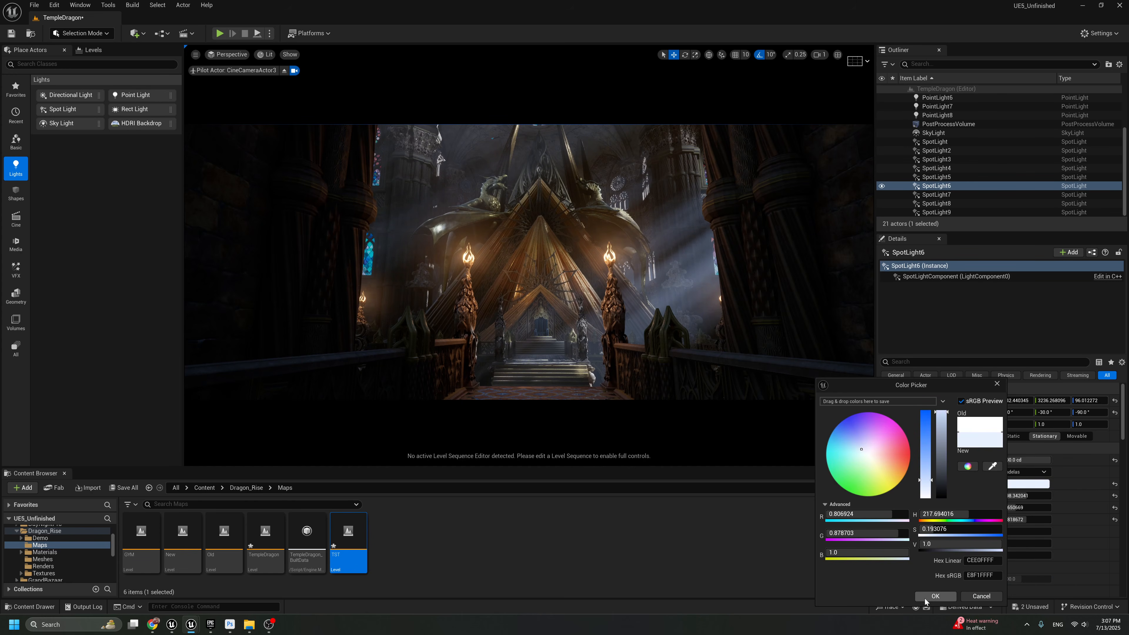
left_click(935, 596)
Set SpotLight6's intensity to 1500 cd and show the camera shot in full screen
left_click(1024, 460)
type("1000")
key("Return")
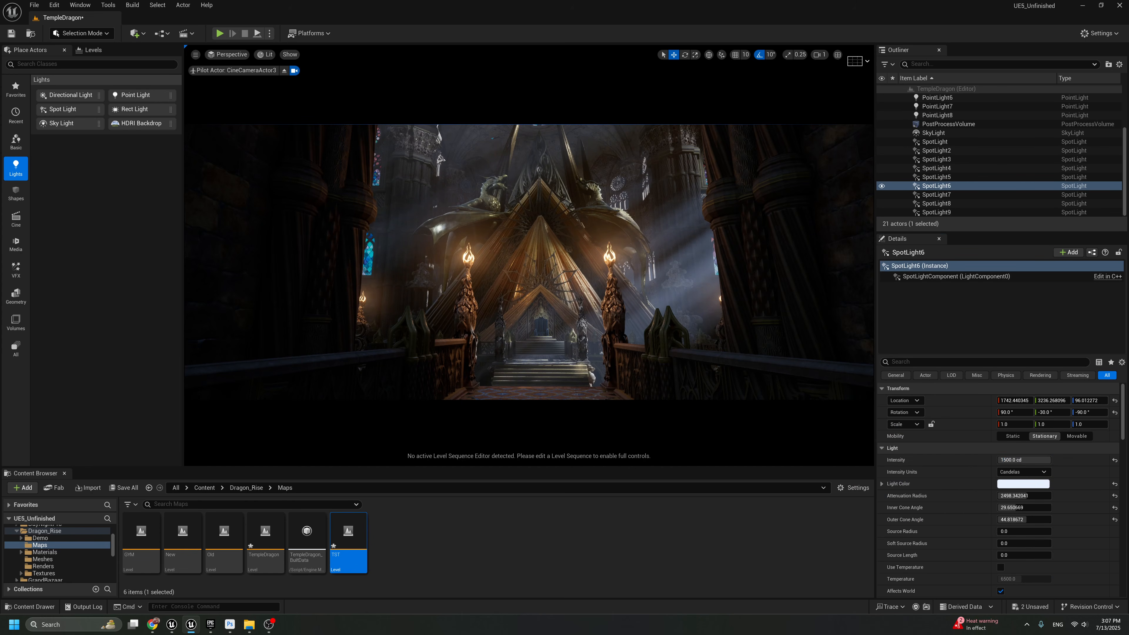
key("F11")
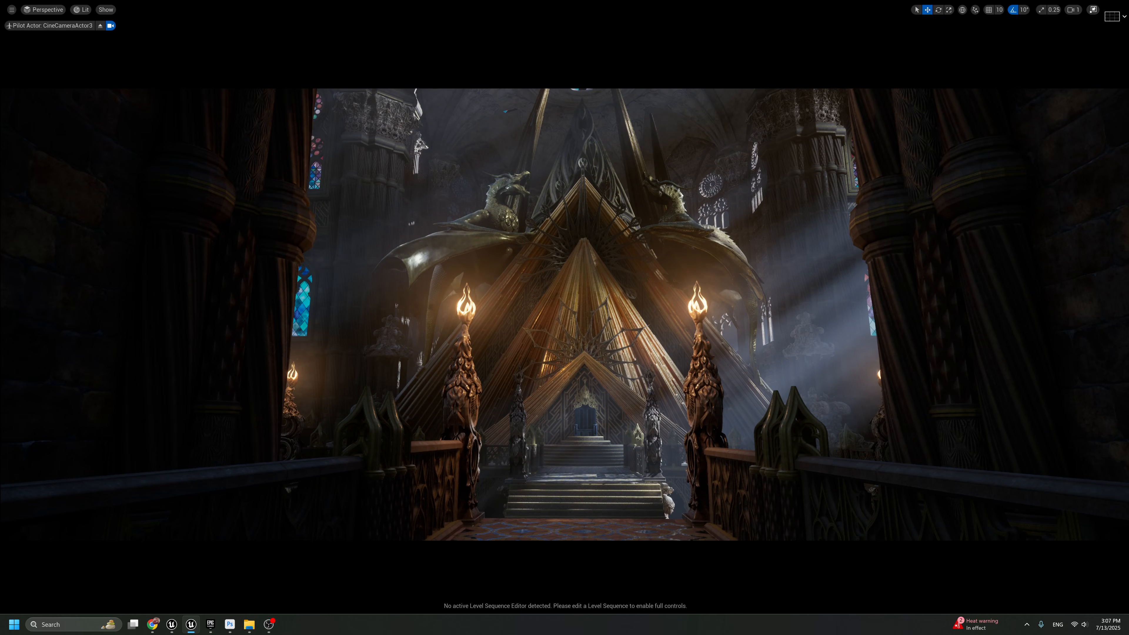
Try moving SpotLight6 toward the camera, compare the throne canopy with and without the light, and undo the move
key("g")
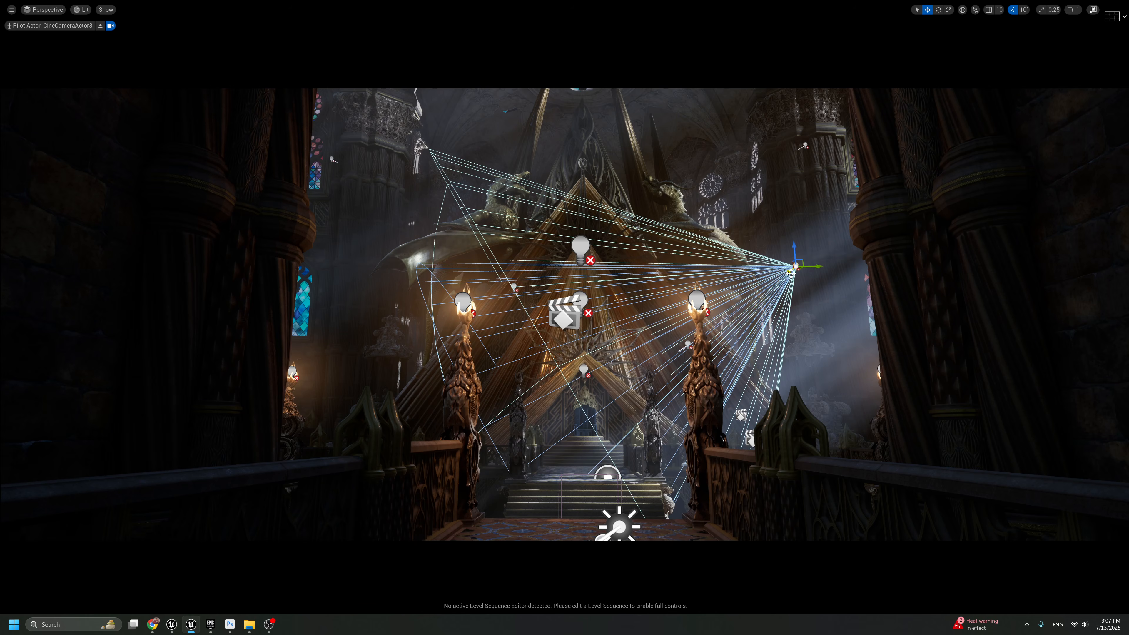
key("ctrl+y")
key("g")
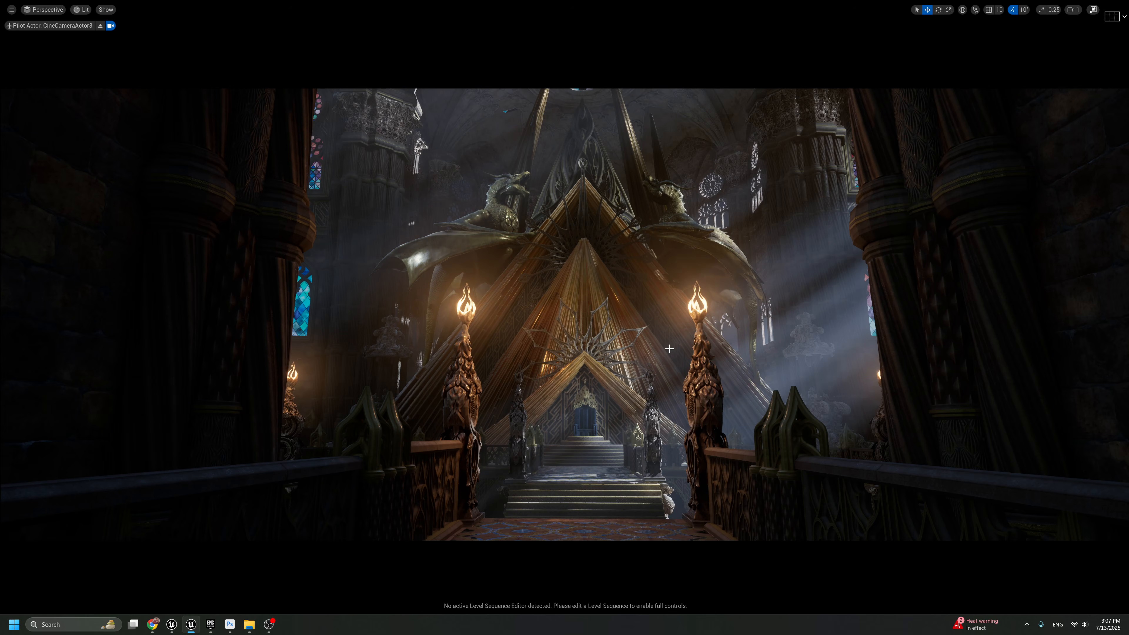
key("ctrl+z")
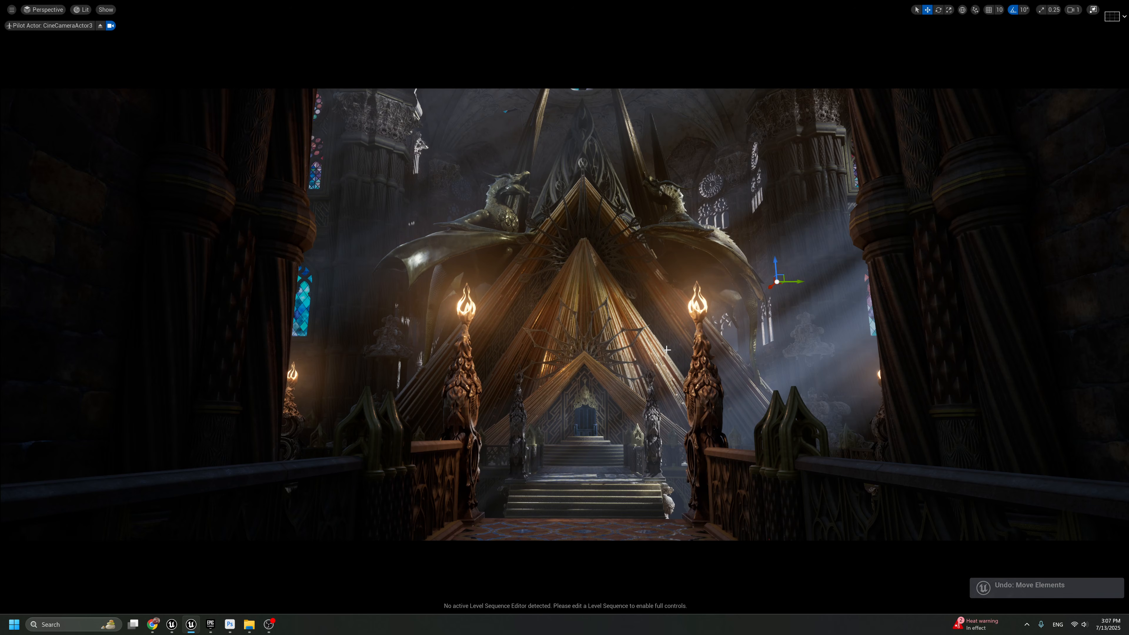
key("ctrl+y")
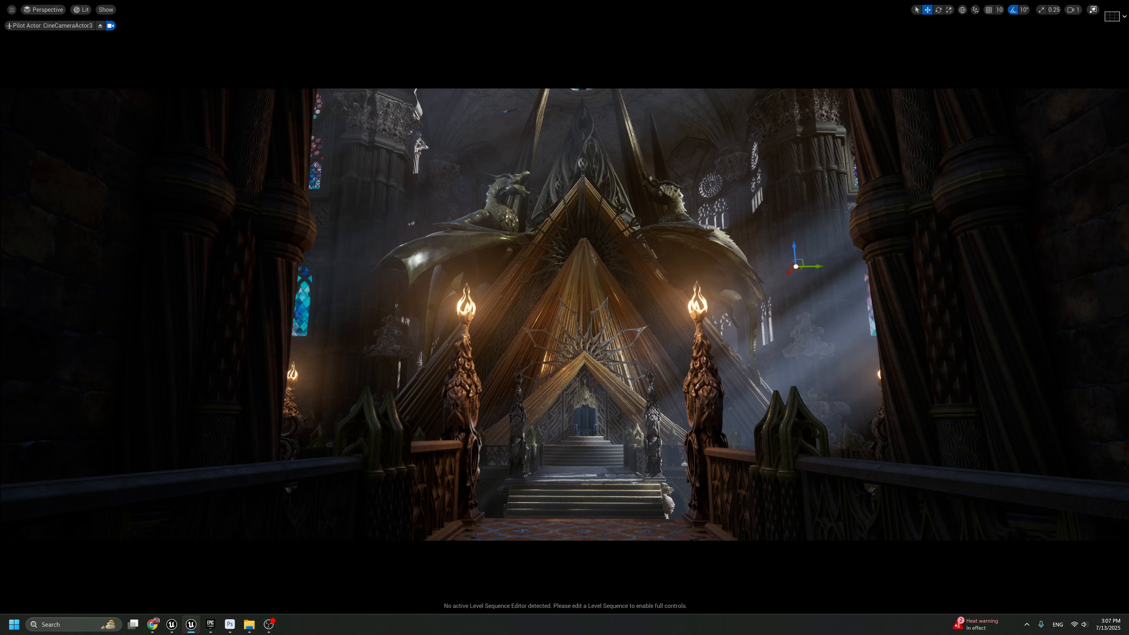
key("Delete")
key("ctrl+z")
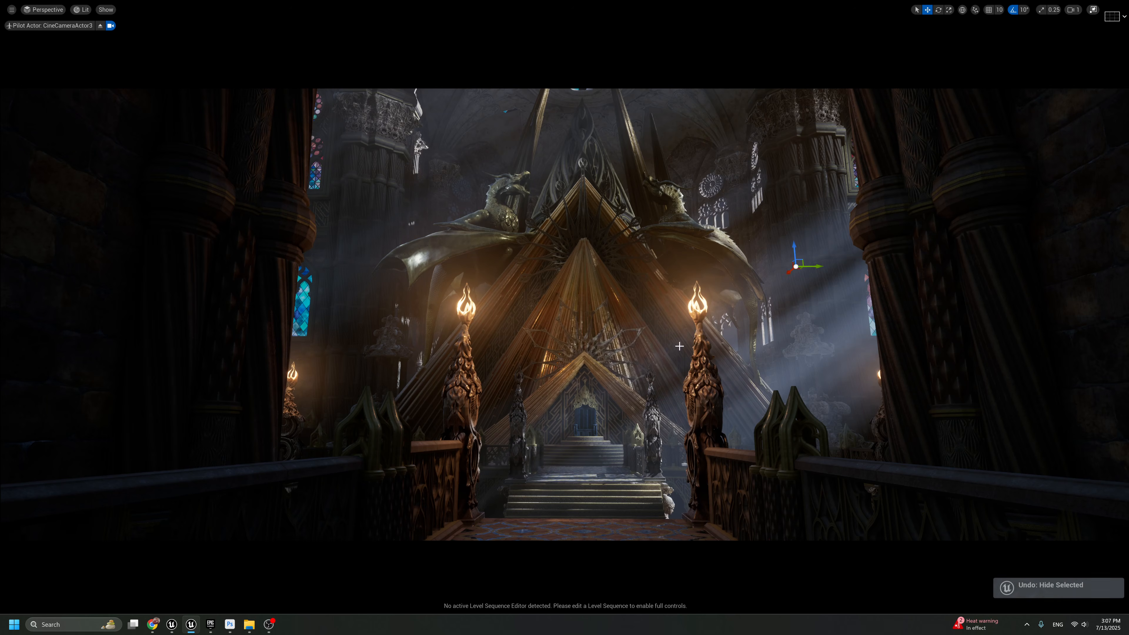
key("g")
key("g")
key("ctrl+z")
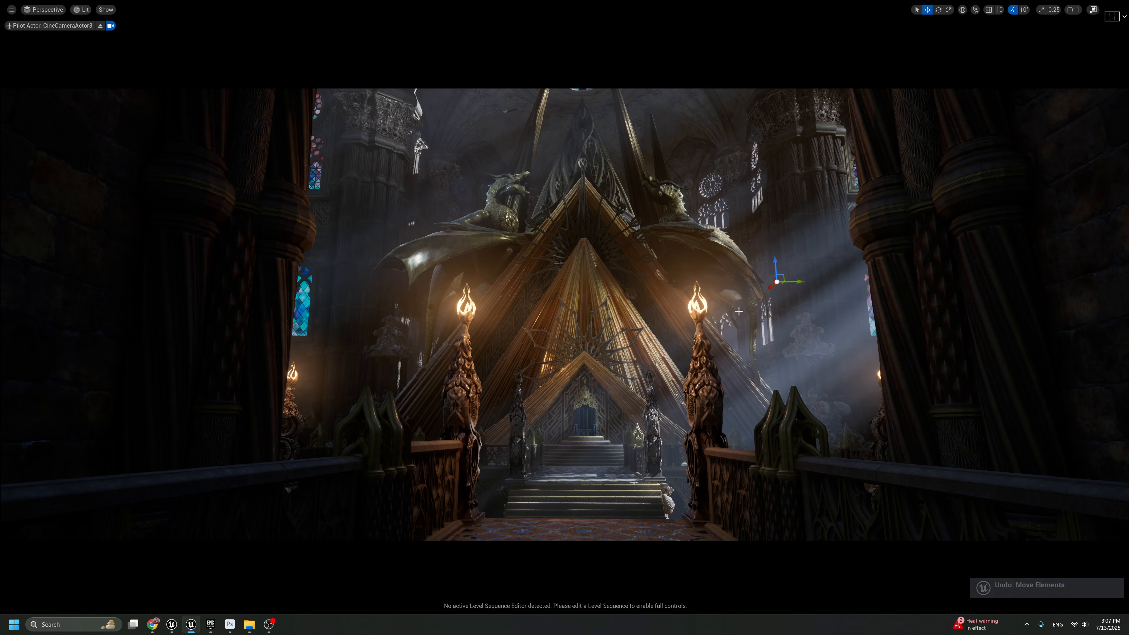
Move SpotLight6 toward the camera along the X axis to about X 1585 and check the shot without icons
left_click_drag(771, 287, 793, 282)
key("g")
key("g")
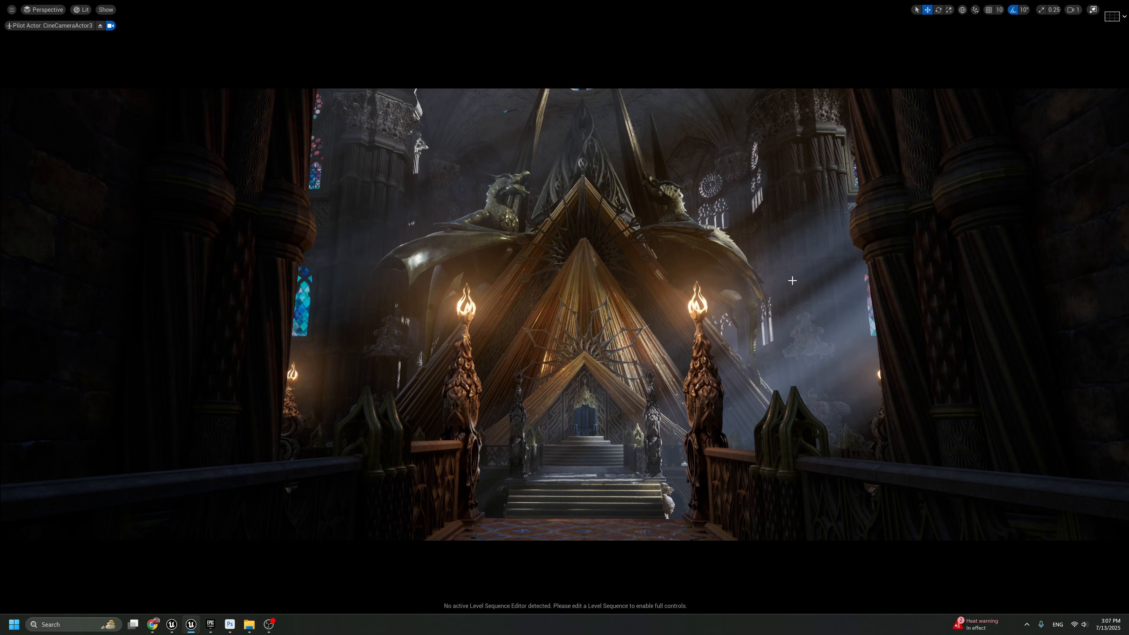
key("F11")
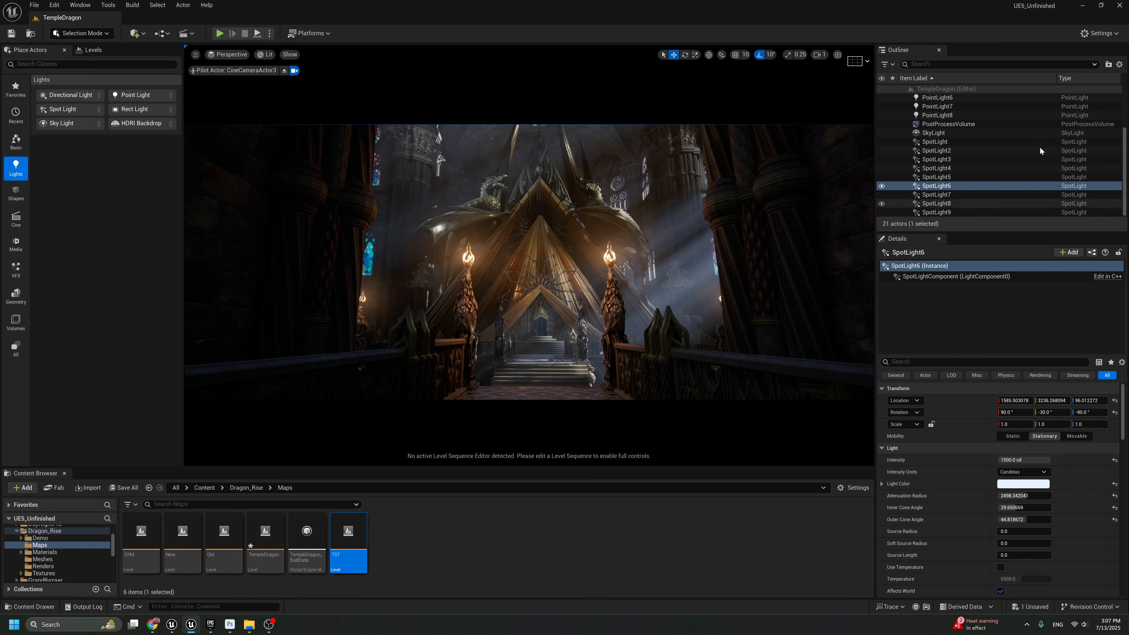
Enable the bloom threshold override on the PostProcessVolume and raise the bloom intensity to about 1.2
left_click(960, 122)
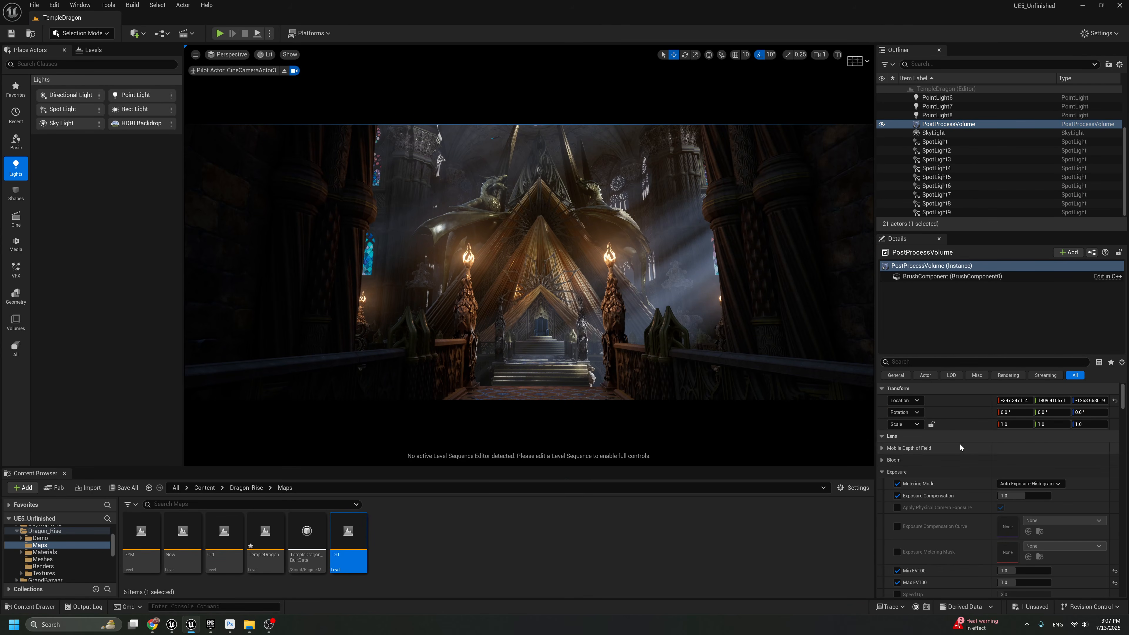
left_click(882, 460)
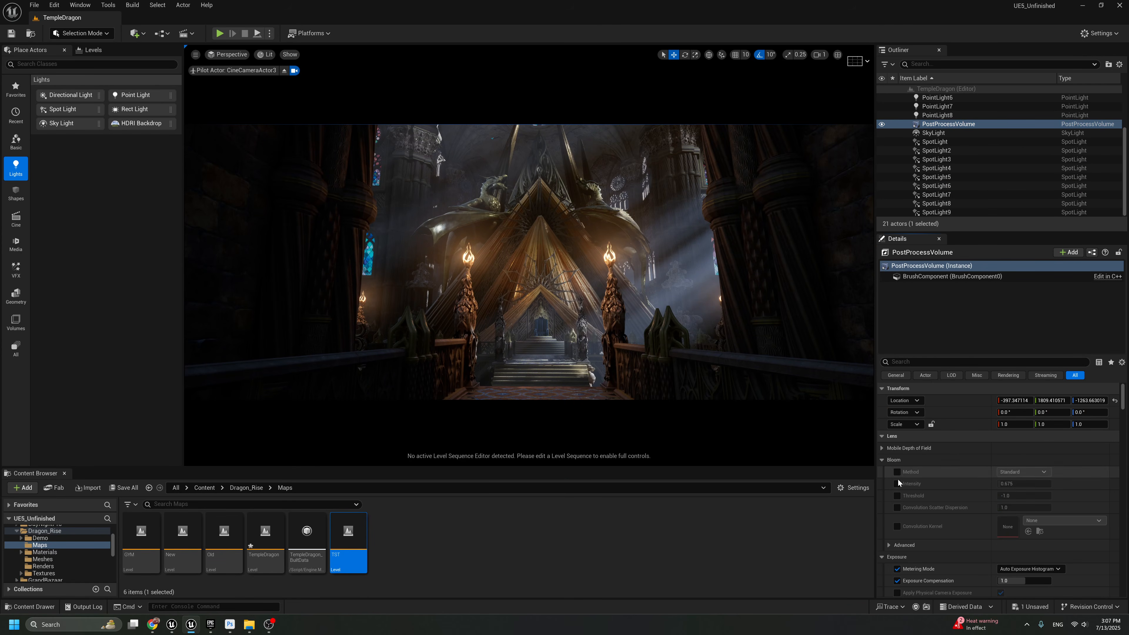
left_click(897, 496)
left_click_drag(1017, 484, 1021, 484)
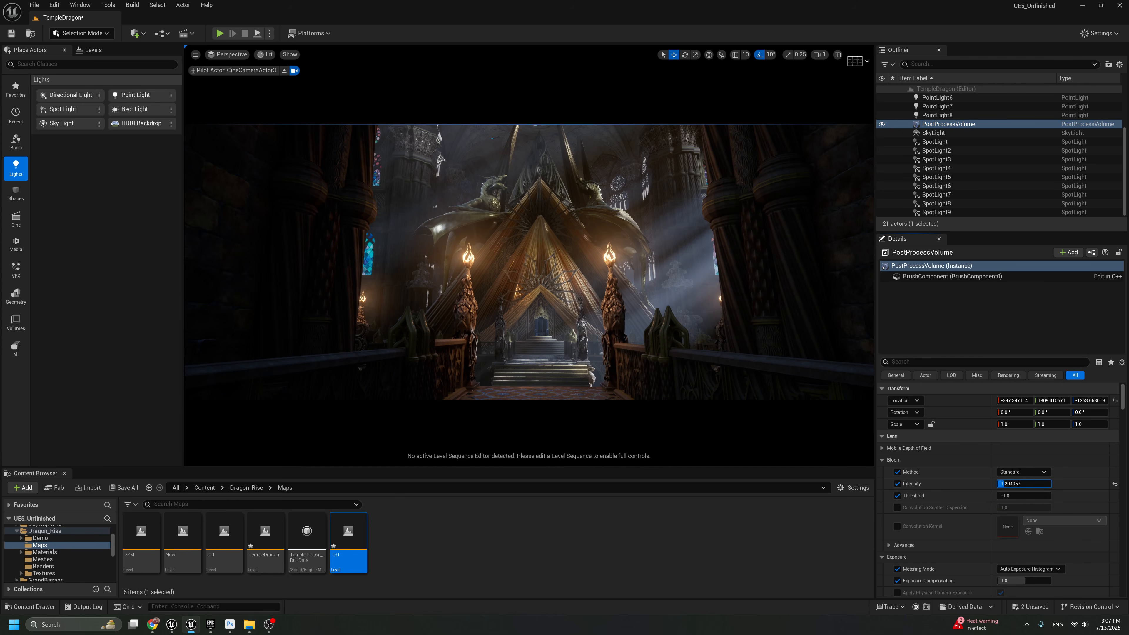
Set the PostProcessVolume's Local Exposure detail strength to 1.1
scroll(972, 489, "down", 5)
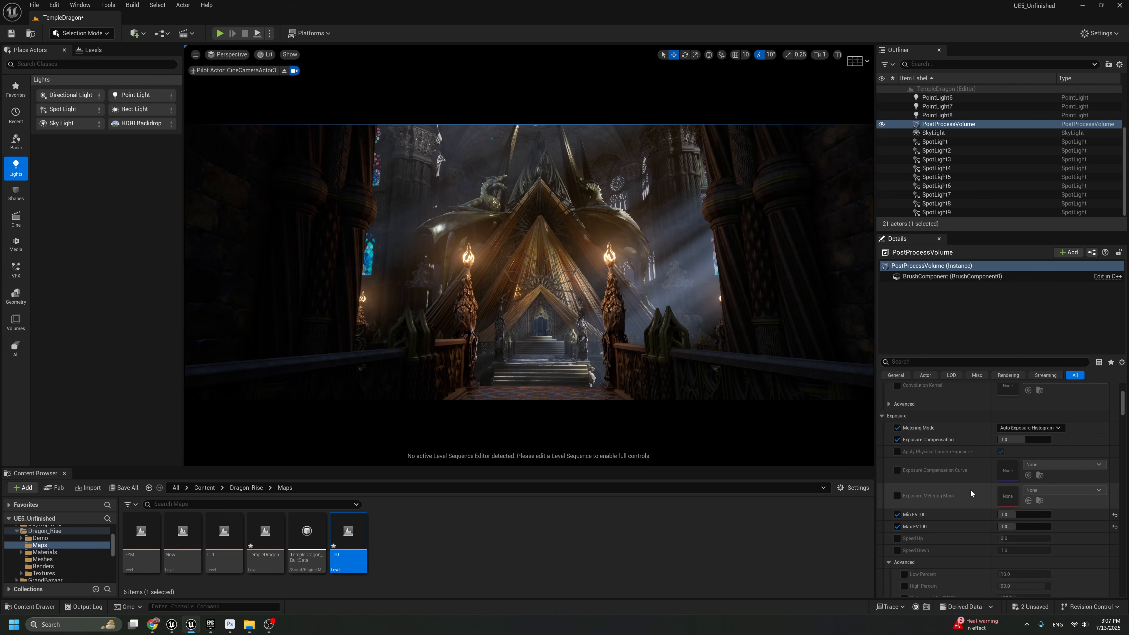
scroll(972, 503, "down", 8)
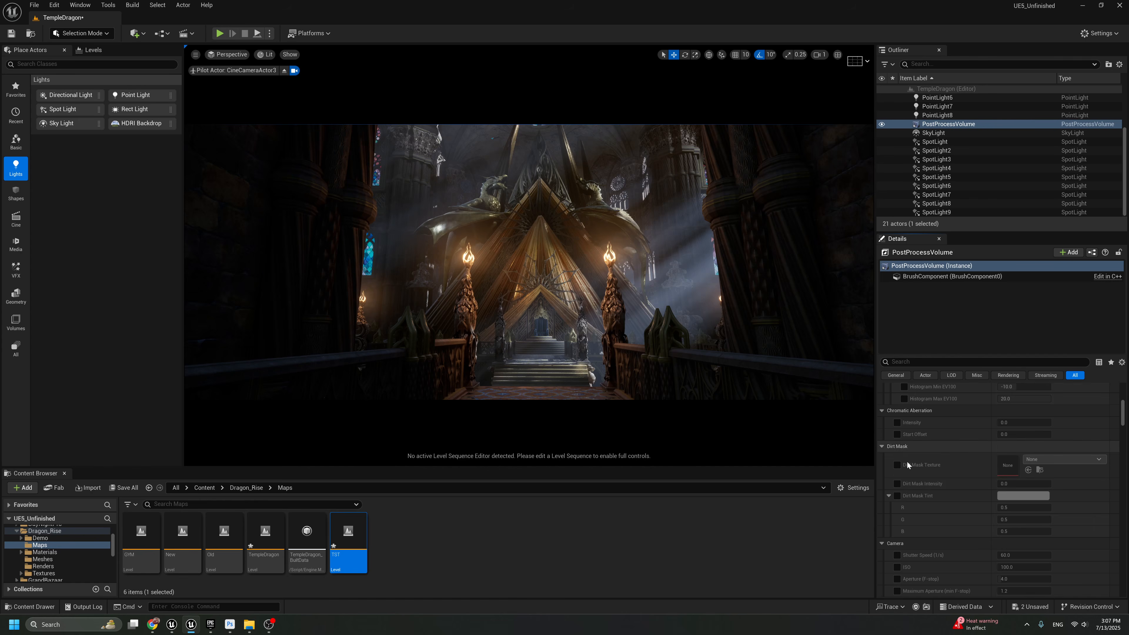
left_click(1022, 512)
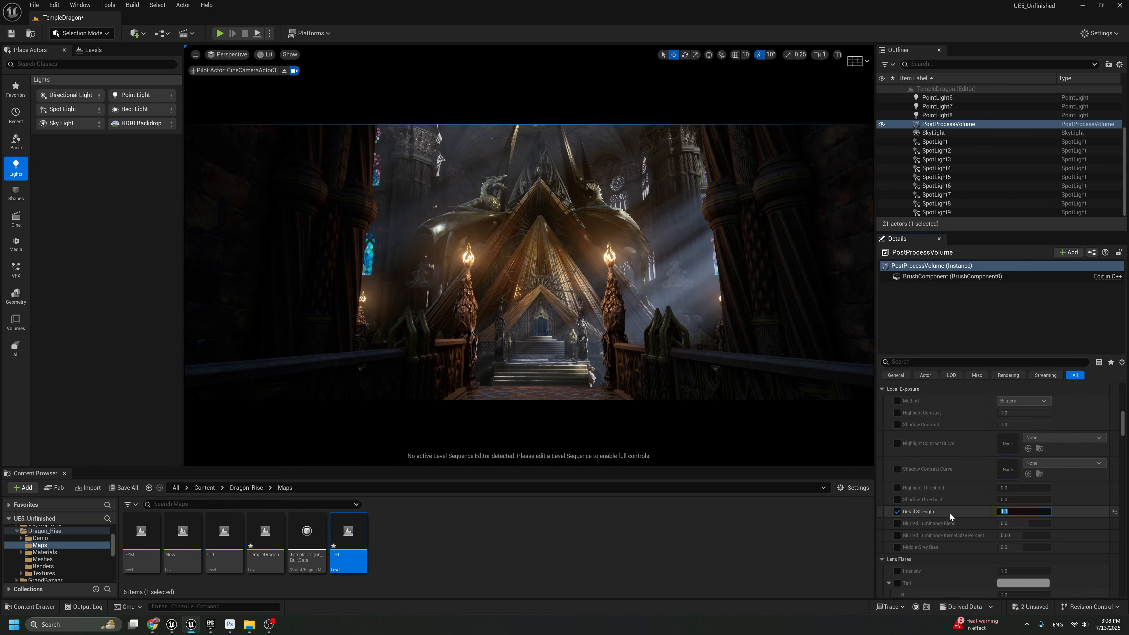
key("Return")
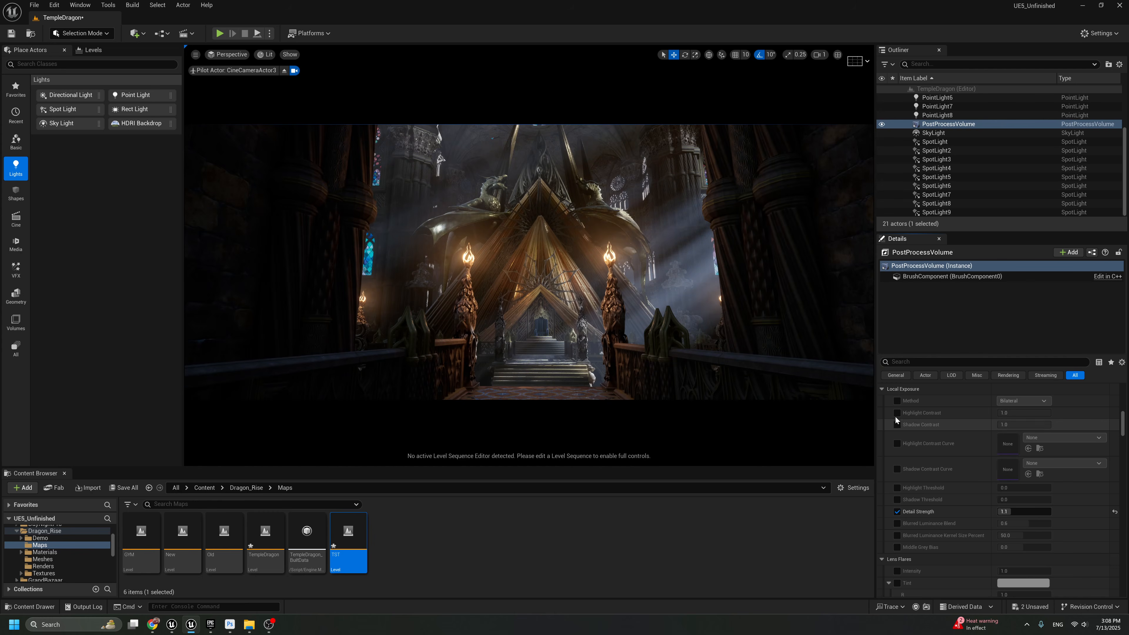
Enable the Local Exposure highlight contrast override, try a lower contrast and undo that reduction
left_click(897, 413)
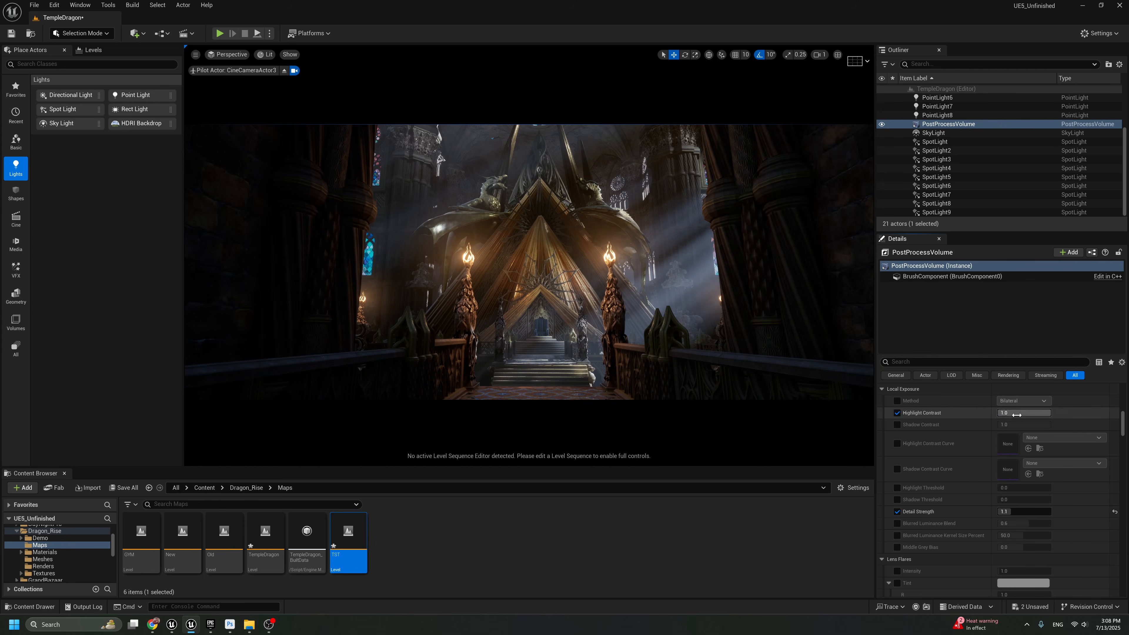
left_click_drag(1023, 413, 1014, 413)
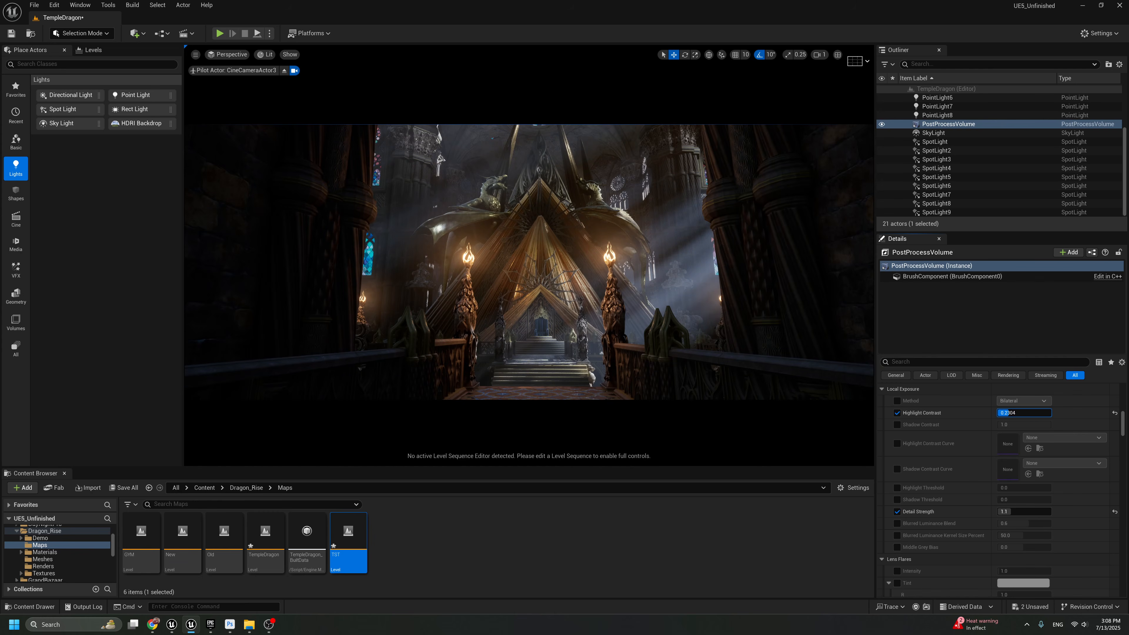
key("ctrl+z")
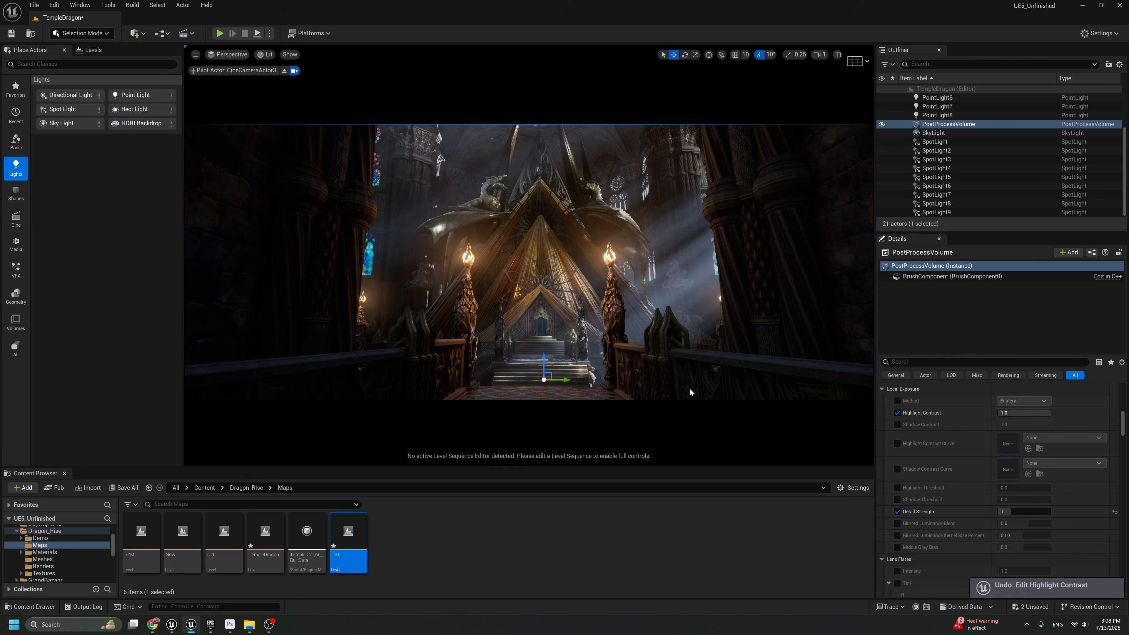
scroll(951, 494, "down", 2)
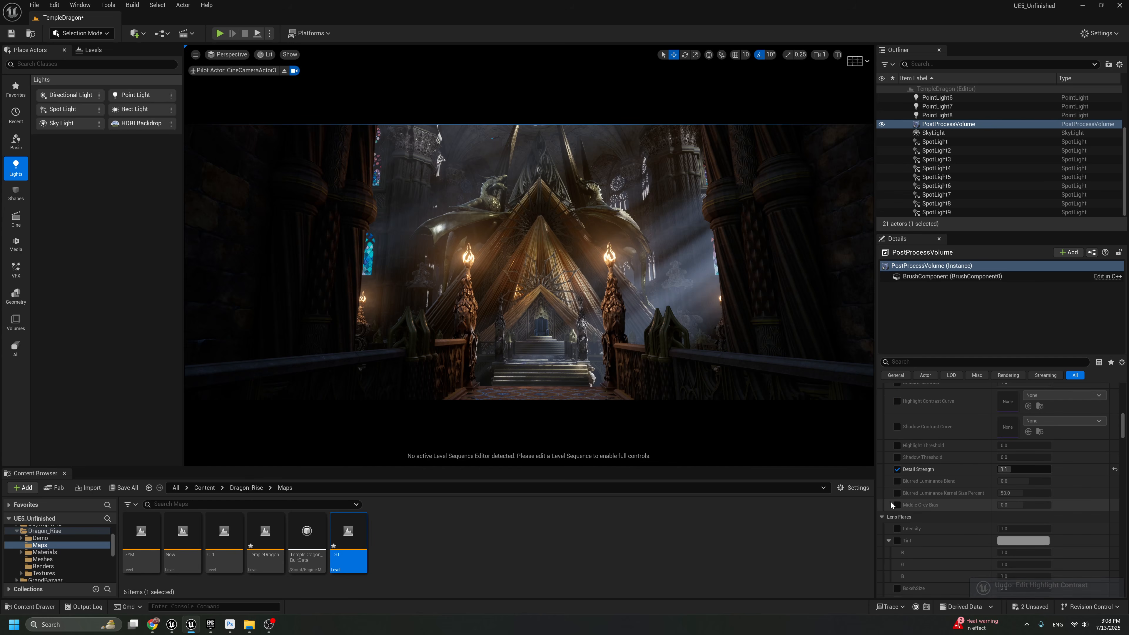
Tint the PostProcessVolume's global Contrast warm to about R 1.08, G 1.035, B 1.003 and compare the shot with and without it
scroll(894, 507, "down", 15)
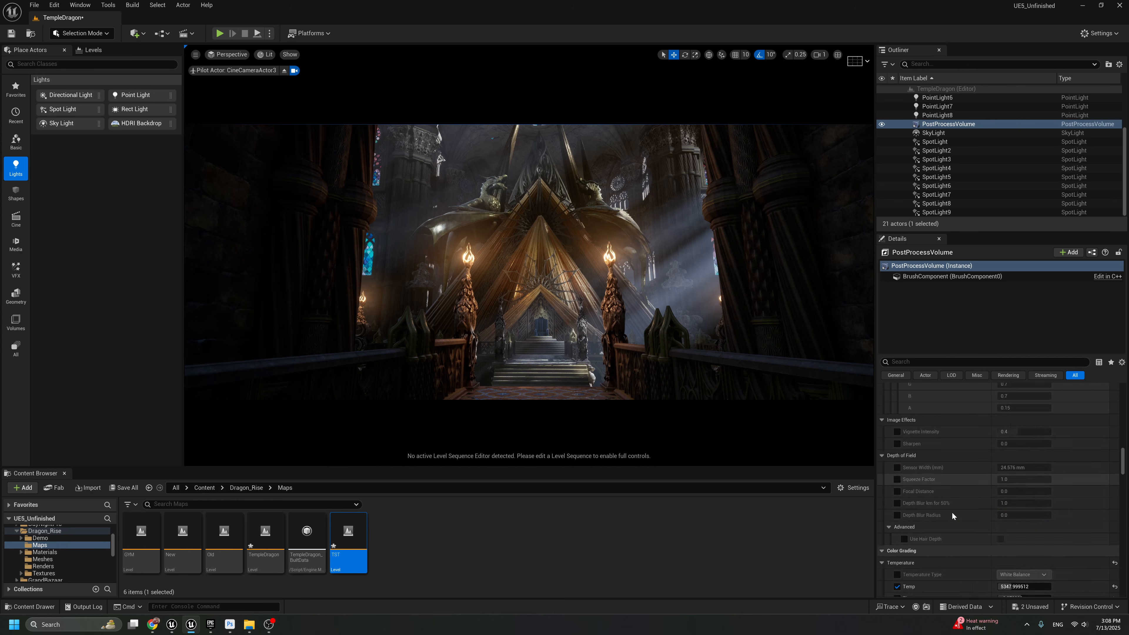
scroll(936, 465, "down", 2)
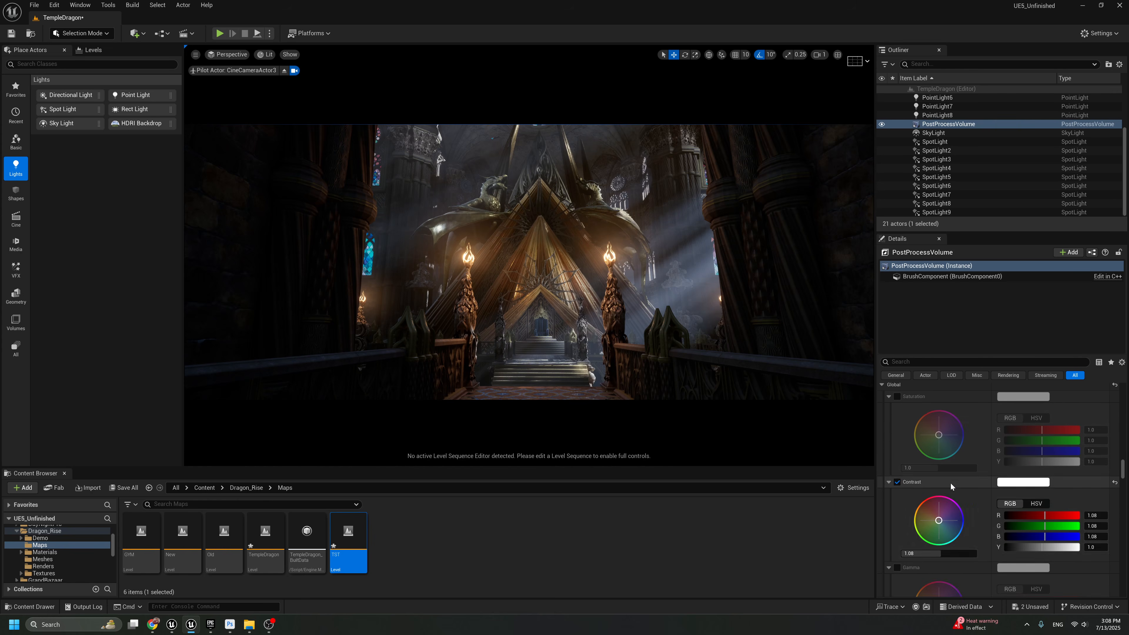
scroll(935, 544, "down", 2)
mouse_move(939, 466)
left_mouse_down()
mouse_move(926, 470)
mouse_move(933, 462)
left_mouse_up()
key("ctrl+z")
key("F11")
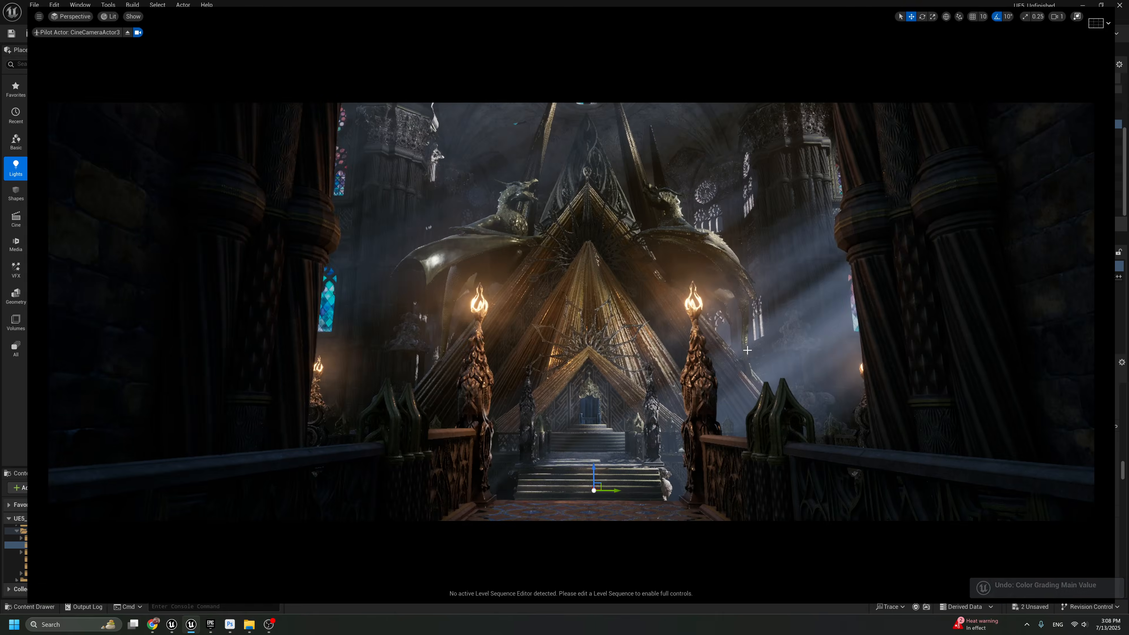
key("ctrl+z")
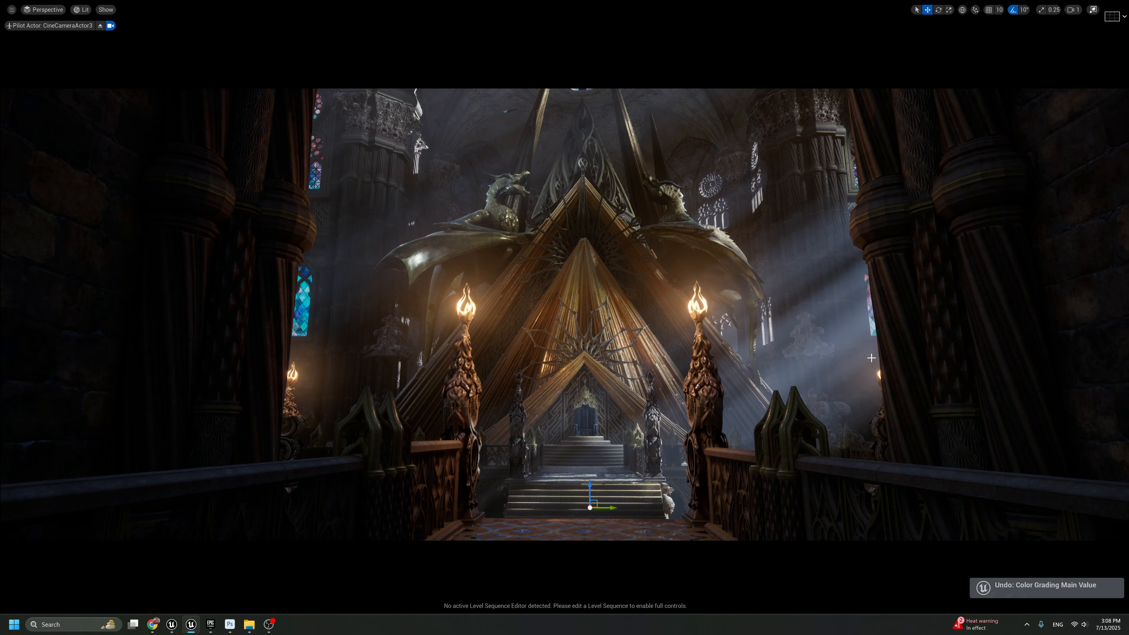
key("ctrl+y")
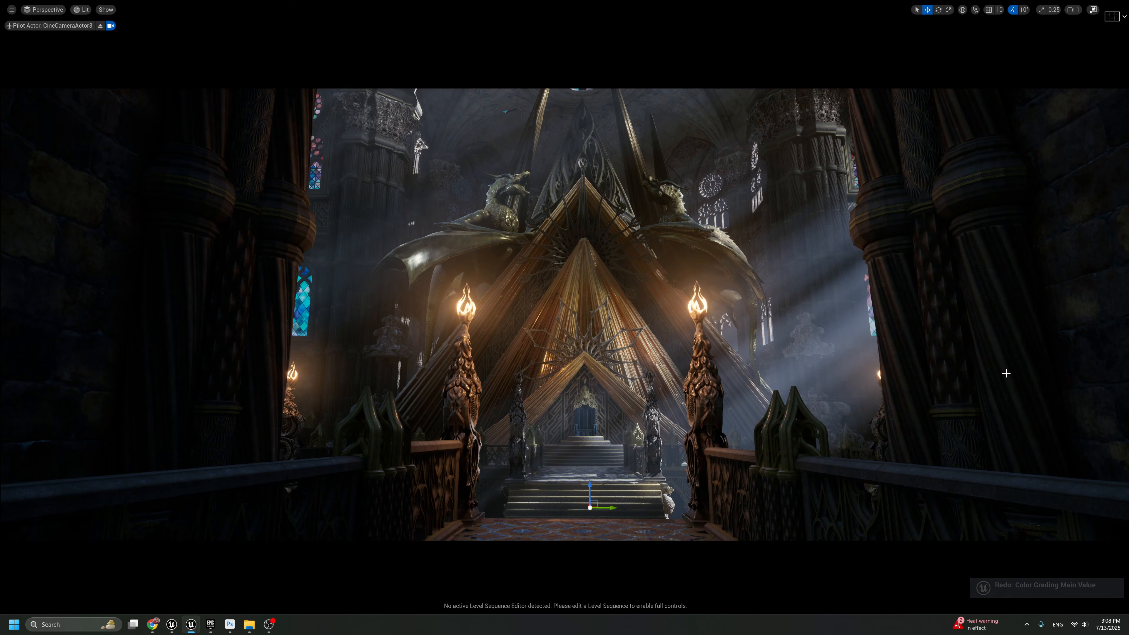
key("F11")
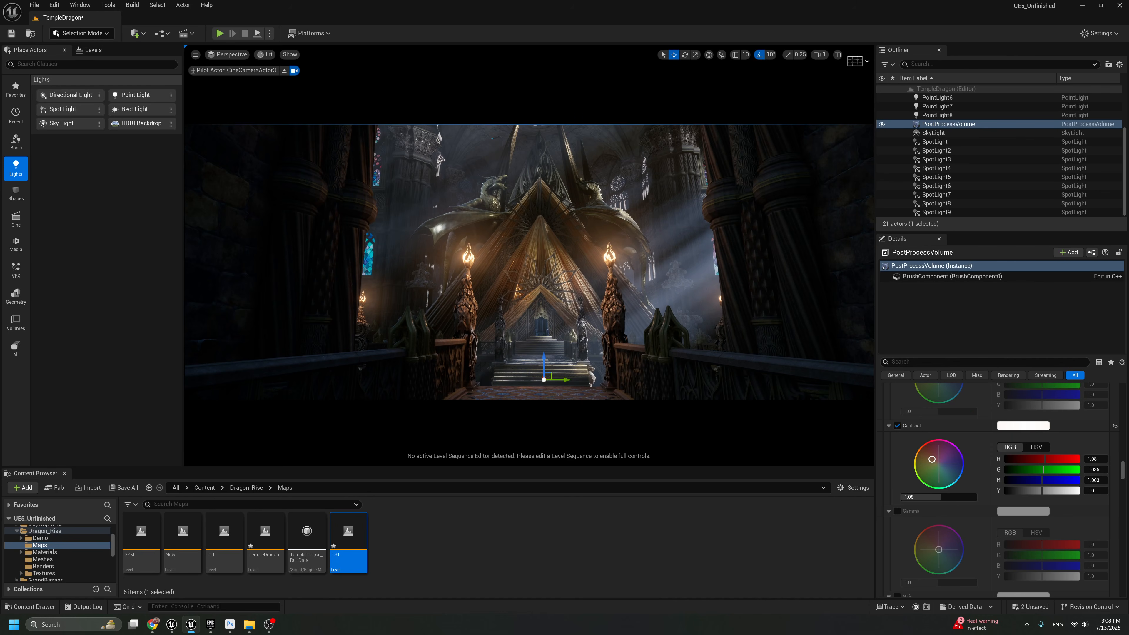
Enable the global Gamma override and shift its color slightly toward yellow-green, about R 0.994, G 1.0, B 0.973, keeping its overall value at 1.0
left_click(898, 511)
scroll(899, 509, "down", 1)
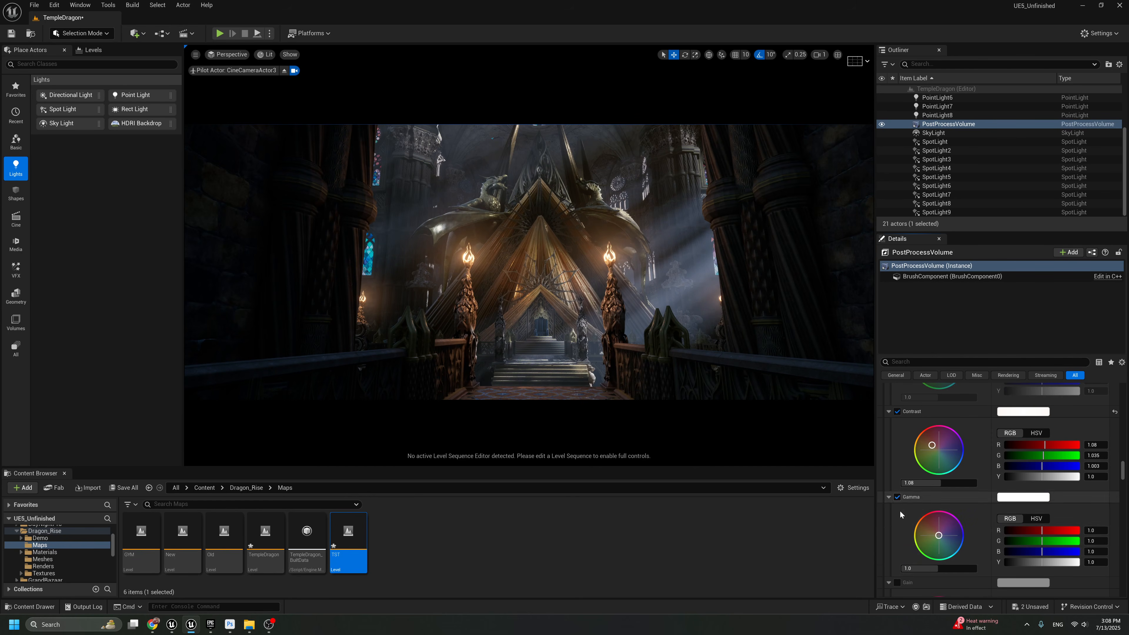
mouse_move(939, 536)
left_mouse_down()
mouse_move(949, 550)
mouse_move(944, 541)
left_mouse_up()
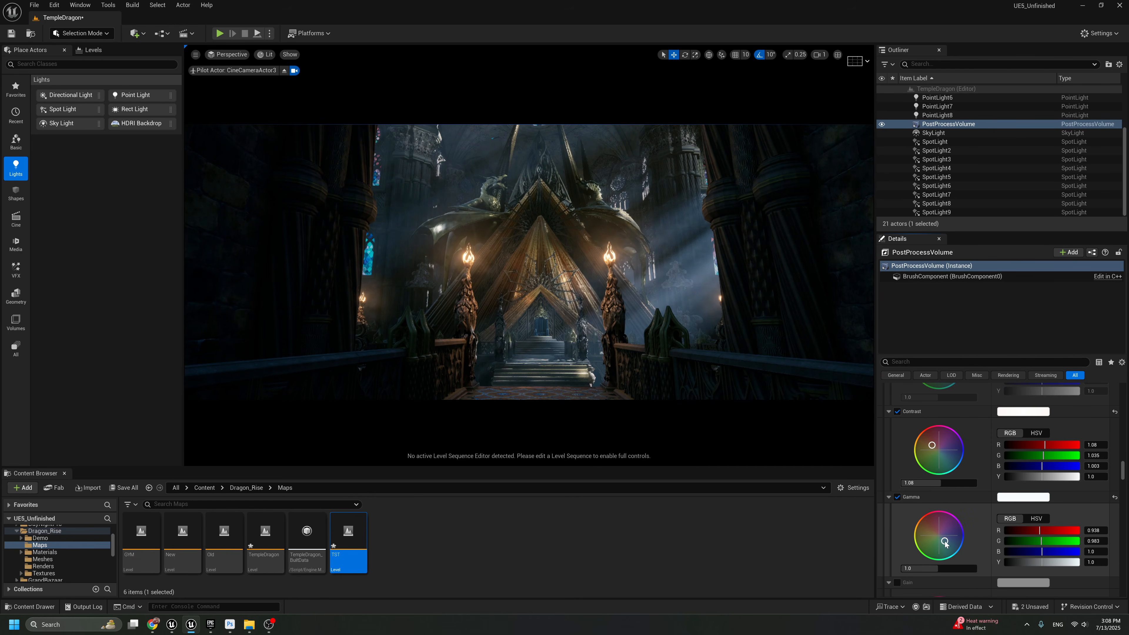
key("ctrl+z")
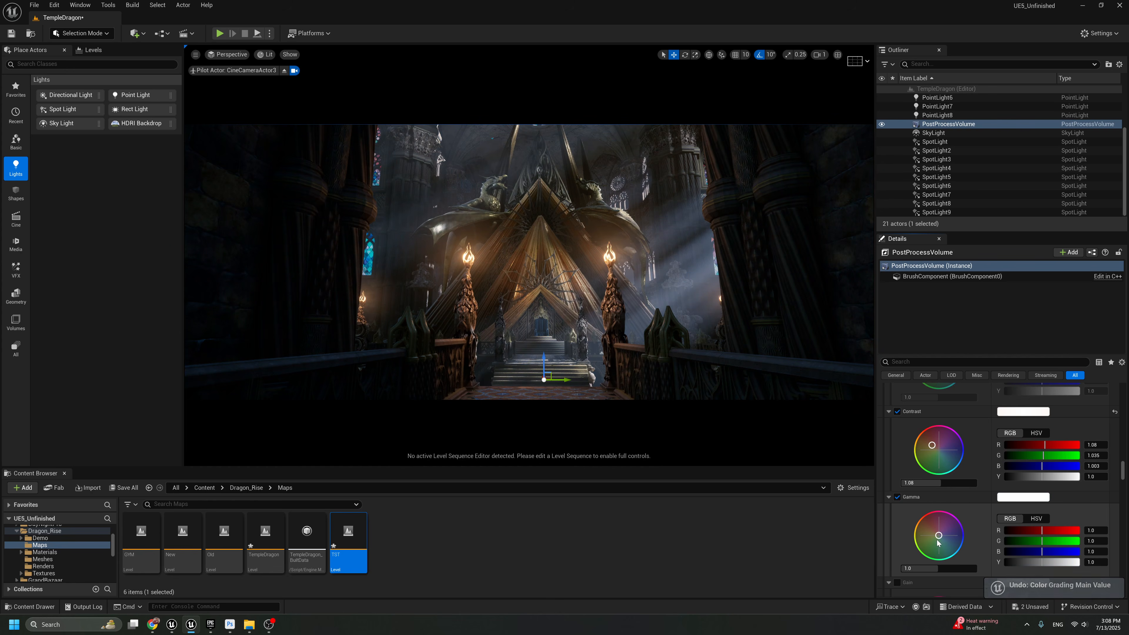
left_click_drag(936, 536, 934, 540)
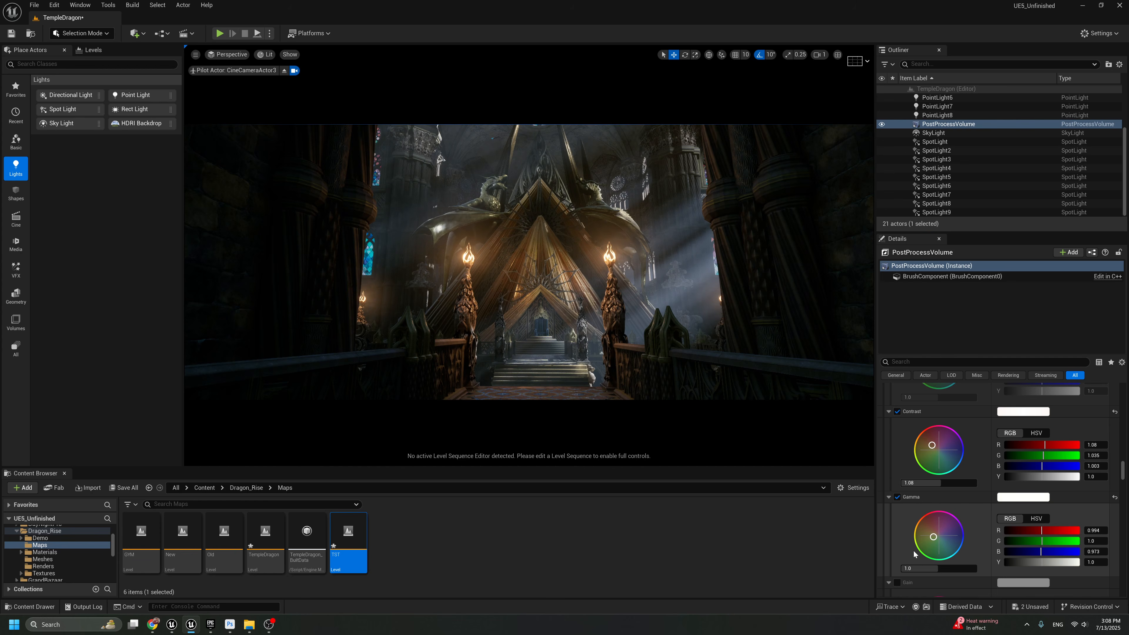
left_click_drag(938, 569, 940, 568)
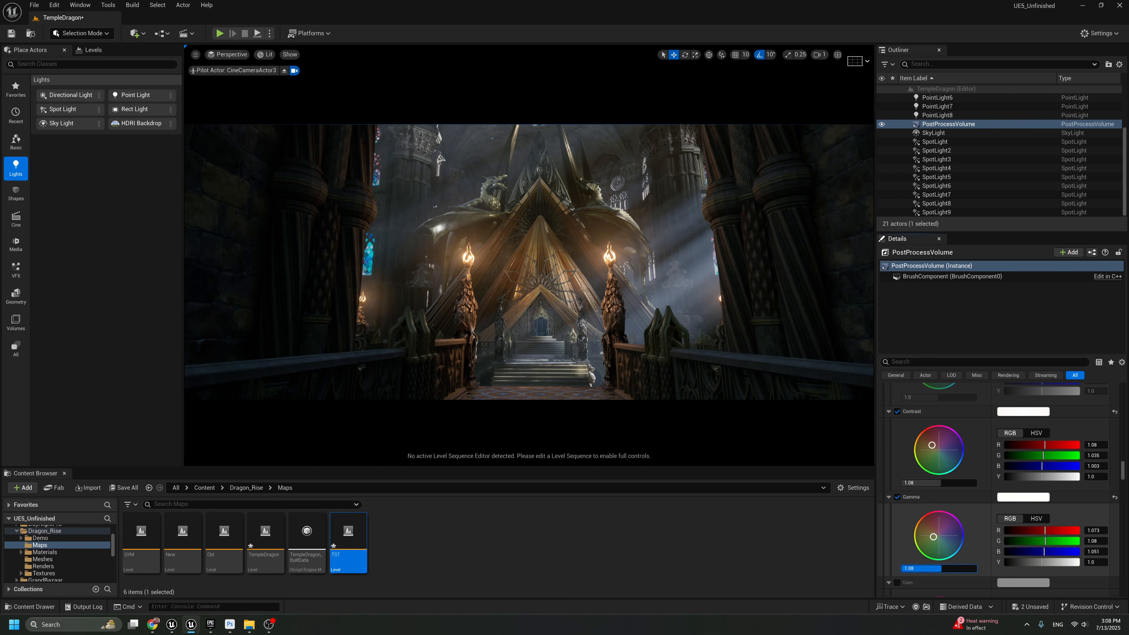
key("ctrl+z")
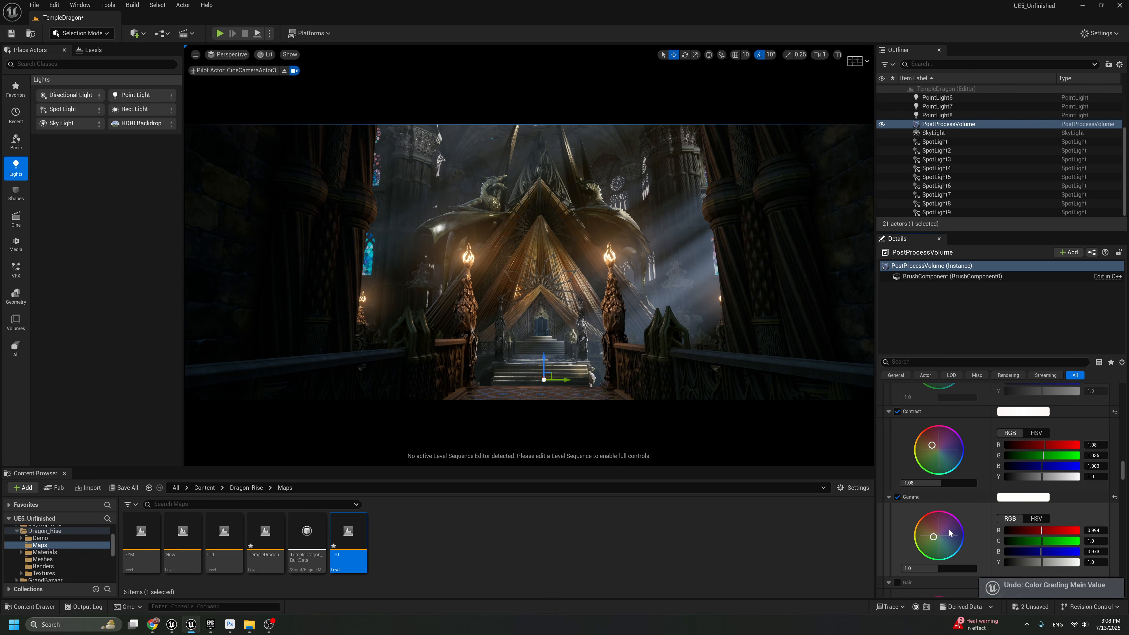
Shift the global Gain color toward blue, to about R 0.588, G 0.649, B 1.0
scroll(945, 501, "down", 6)
scroll(942, 497, "down", 8)
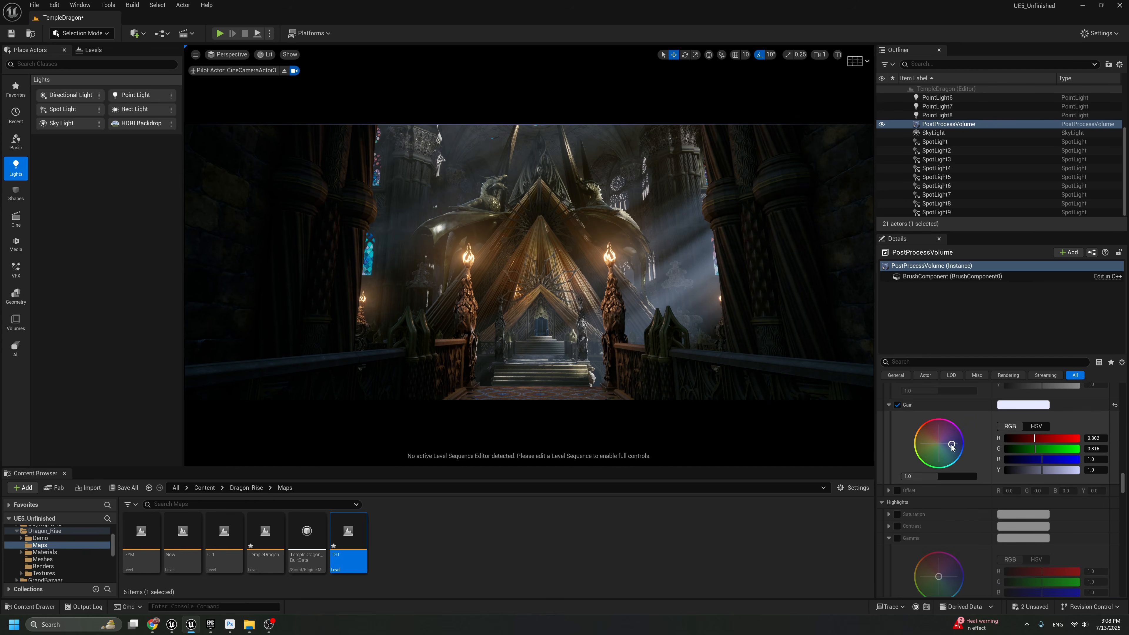
left_click_drag(952, 447, 954, 448)
key("ctrl+z")
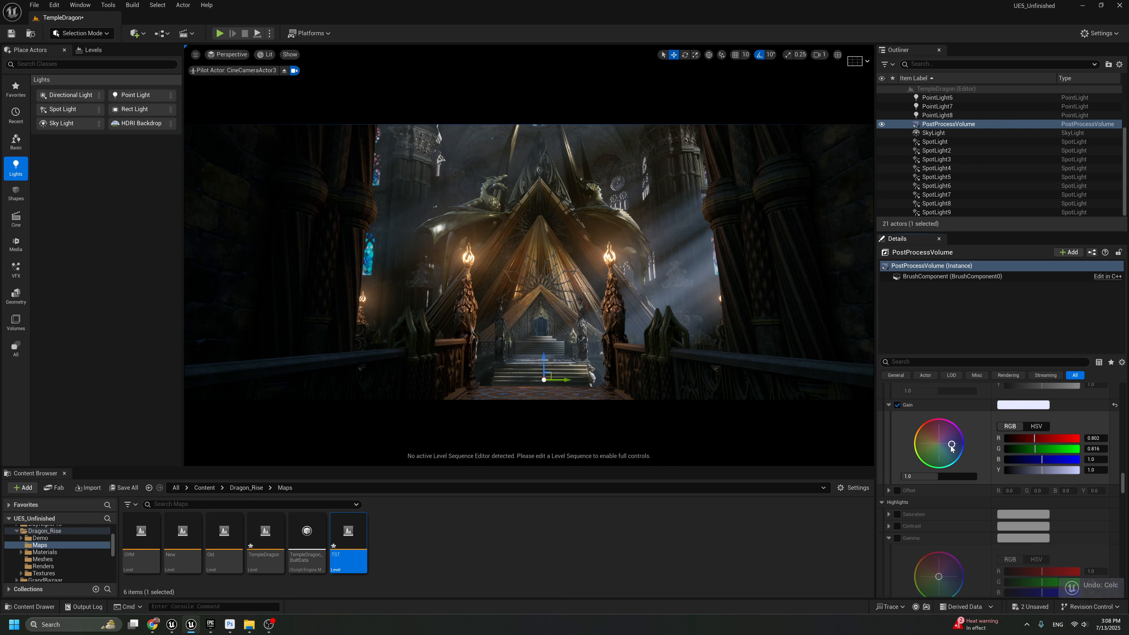
mouse_move(955, 449)
left_mouse_down()
mouse_move(921, 449)
mouse_move(957, 447)
left_mouse_up()
key("ctrl+z")
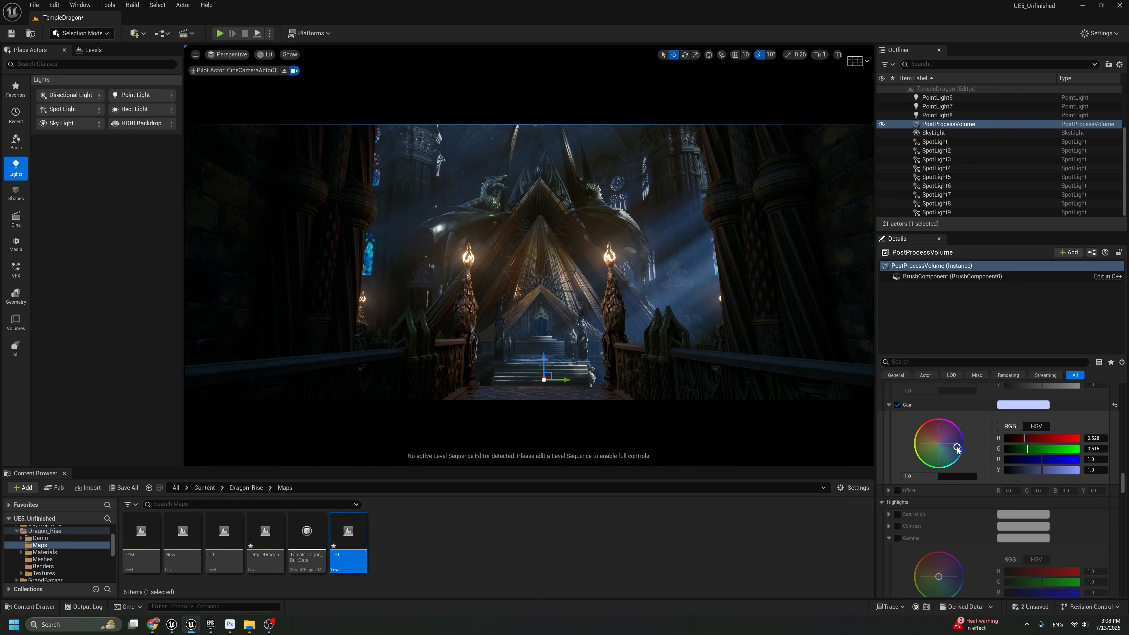
left_click_drag(958, 450, 956, 448)
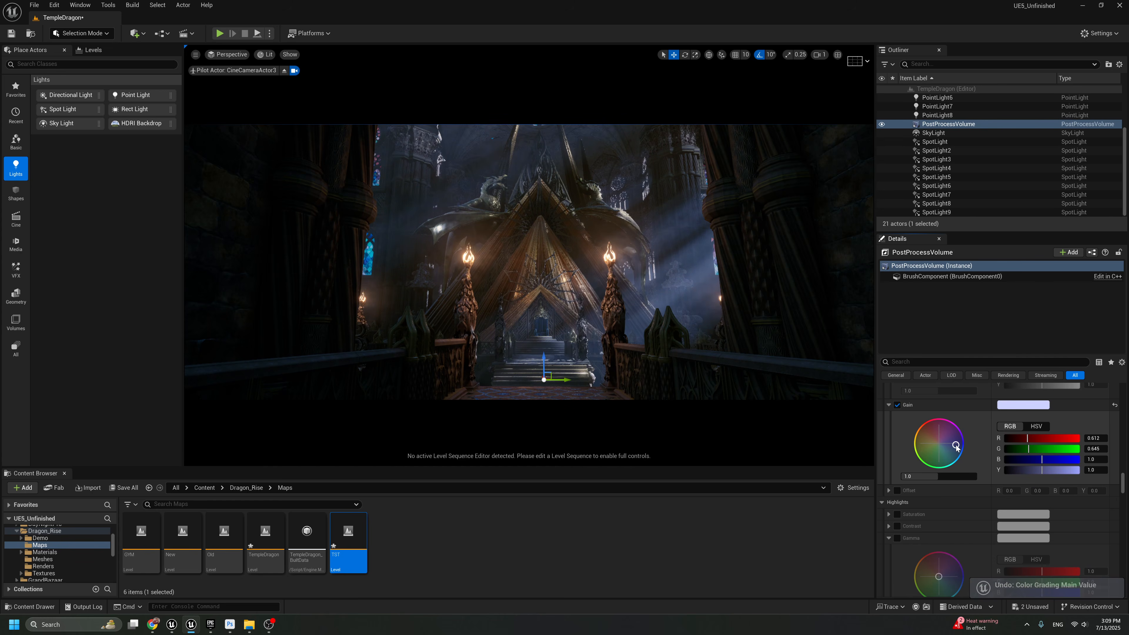
left_click_drag(956, 446, 956, 447)
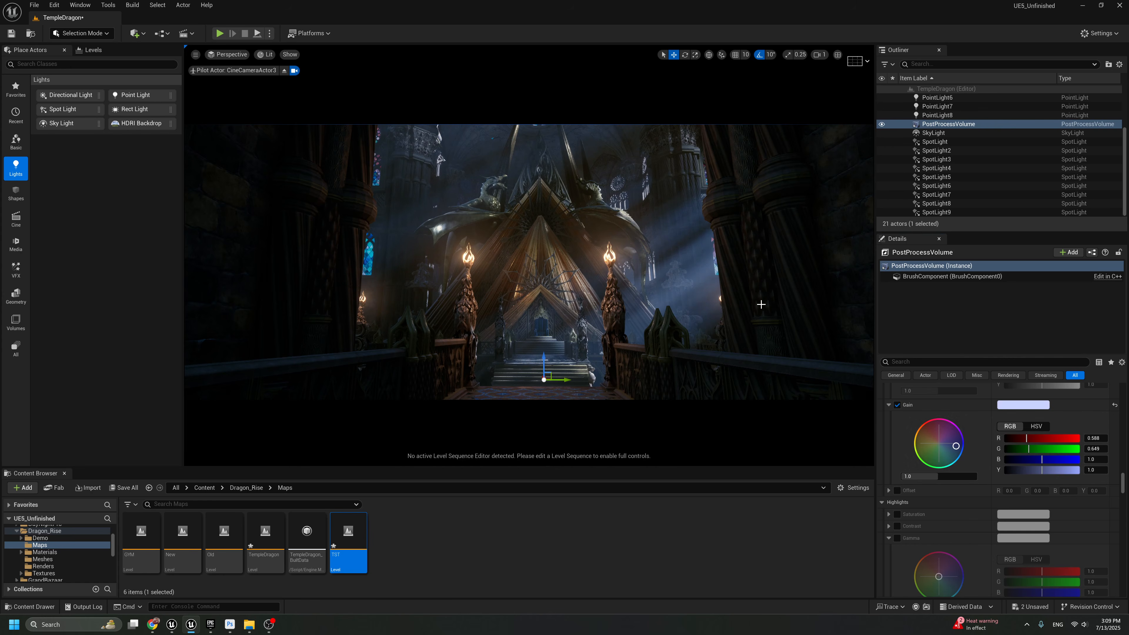
Compare the full-screen shot with and without the blue Gain tint, keeping the tint applied
key("F11")
key("g")
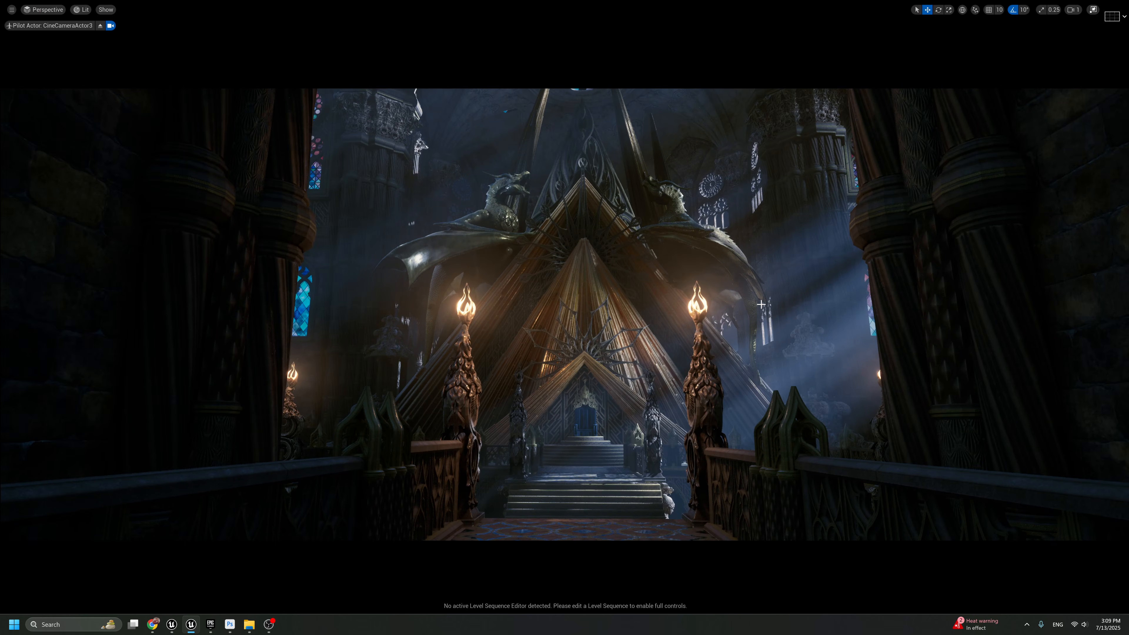
key("ctrl+z")
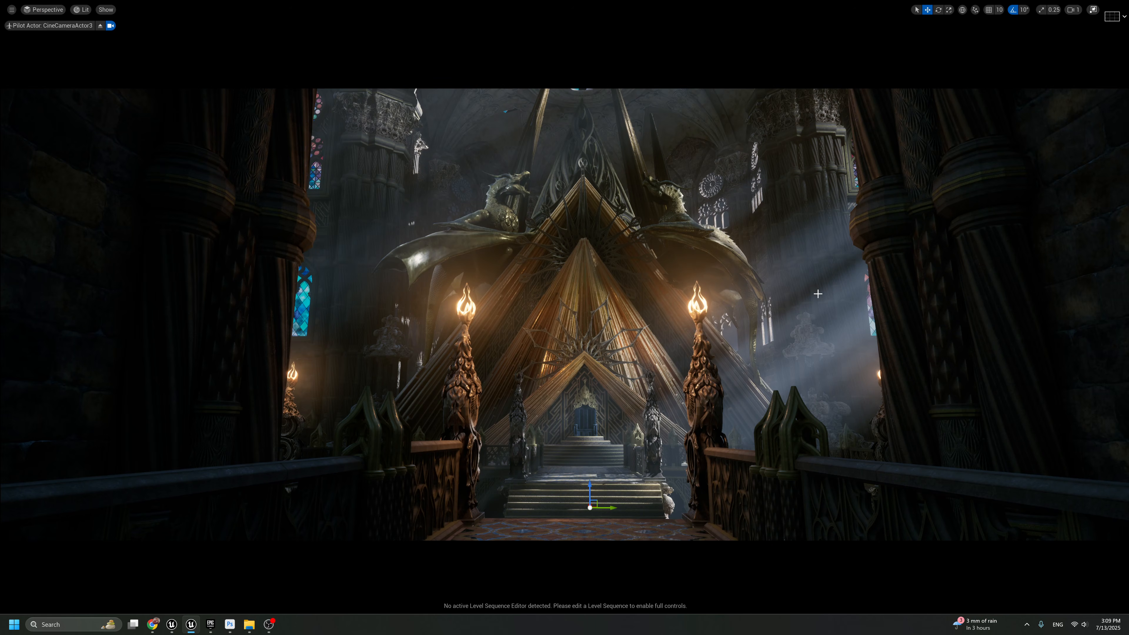
key("ctrl+y")
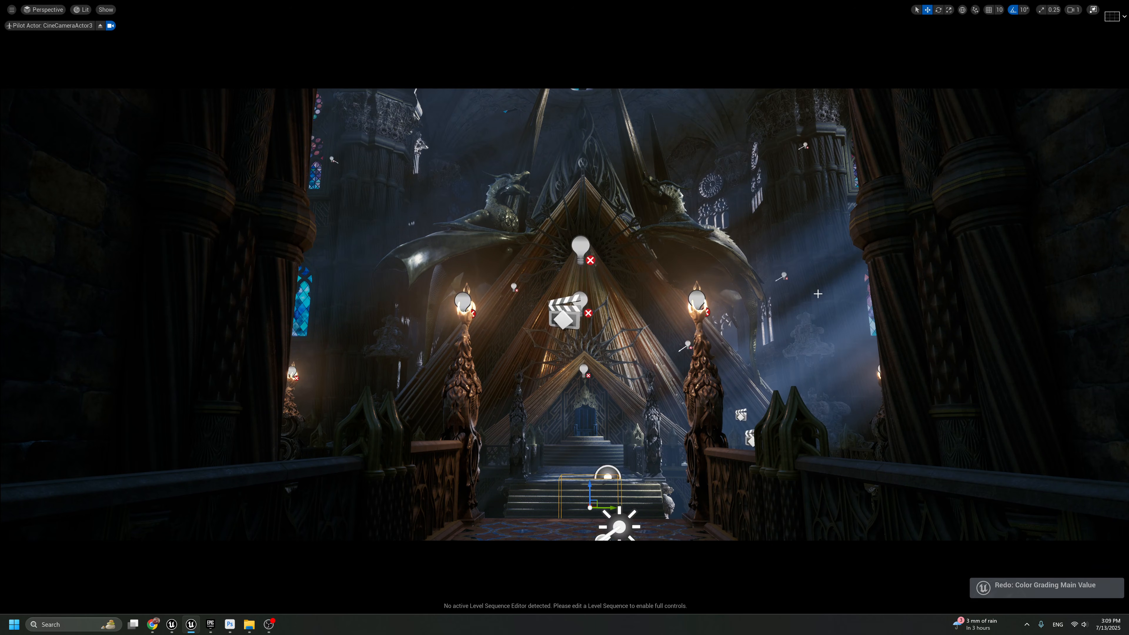
key("F11")
Enable the PostProcessVolume's film grain intensity override and set it to 0.5
scroll(956, 471, "down", 10)
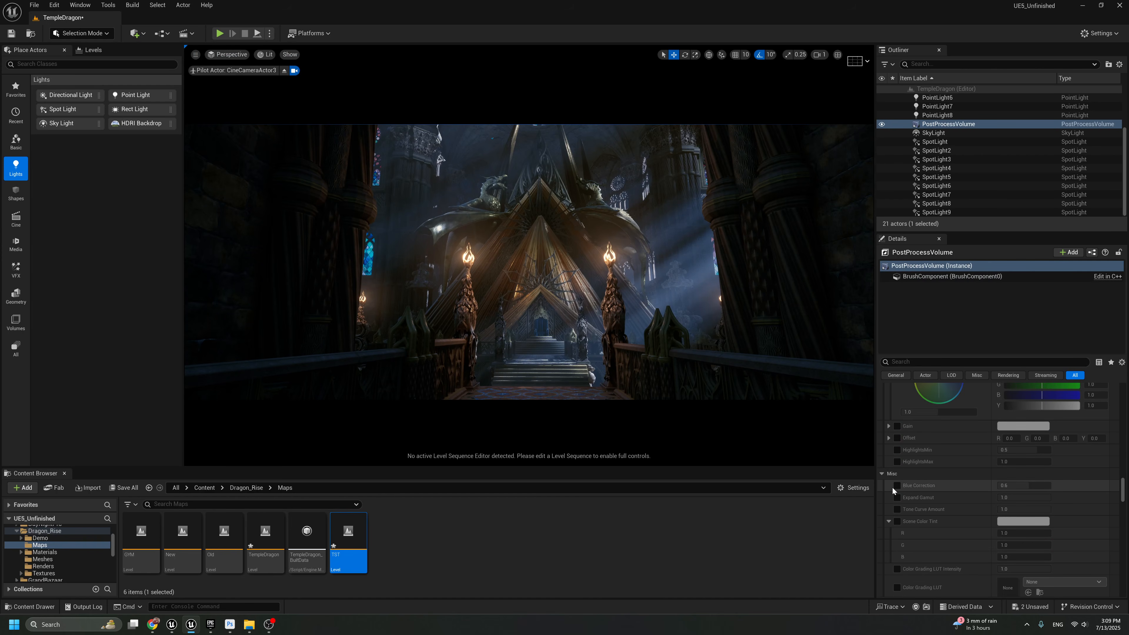
scroll(907, 484, "down", 5)
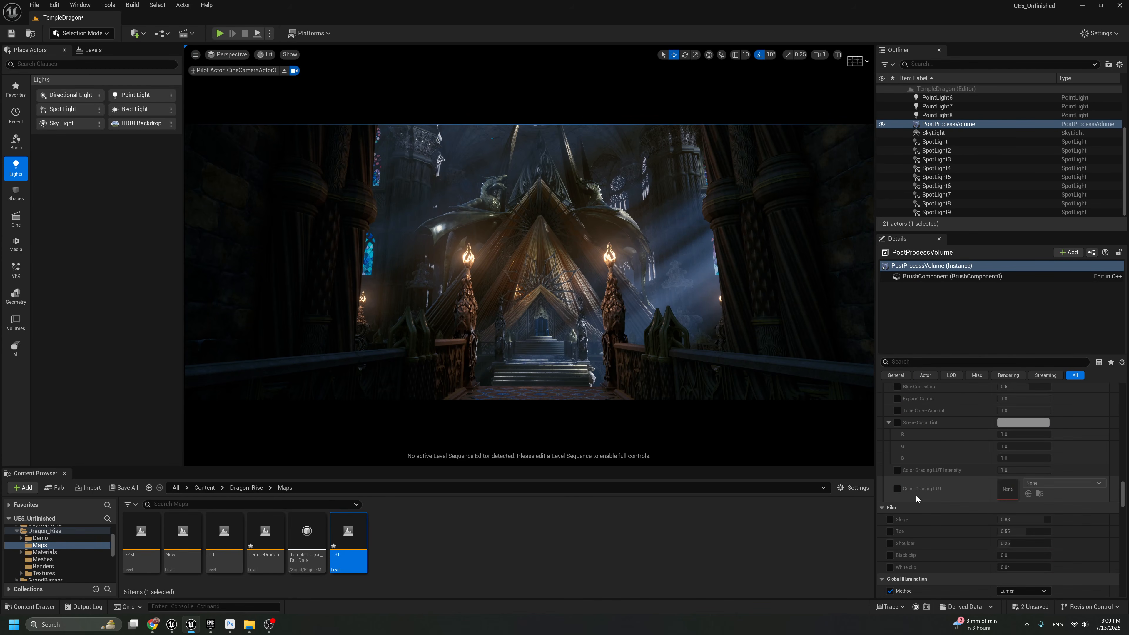
scroll(900, 527, "down", 5)
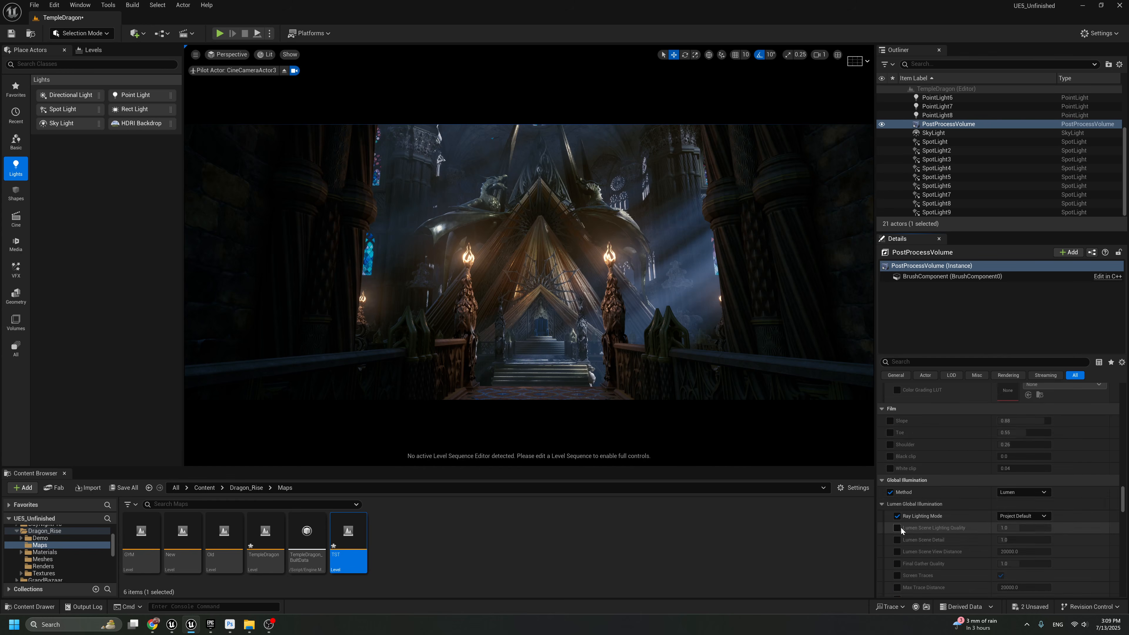
scroll(938, 490, "down", 5)
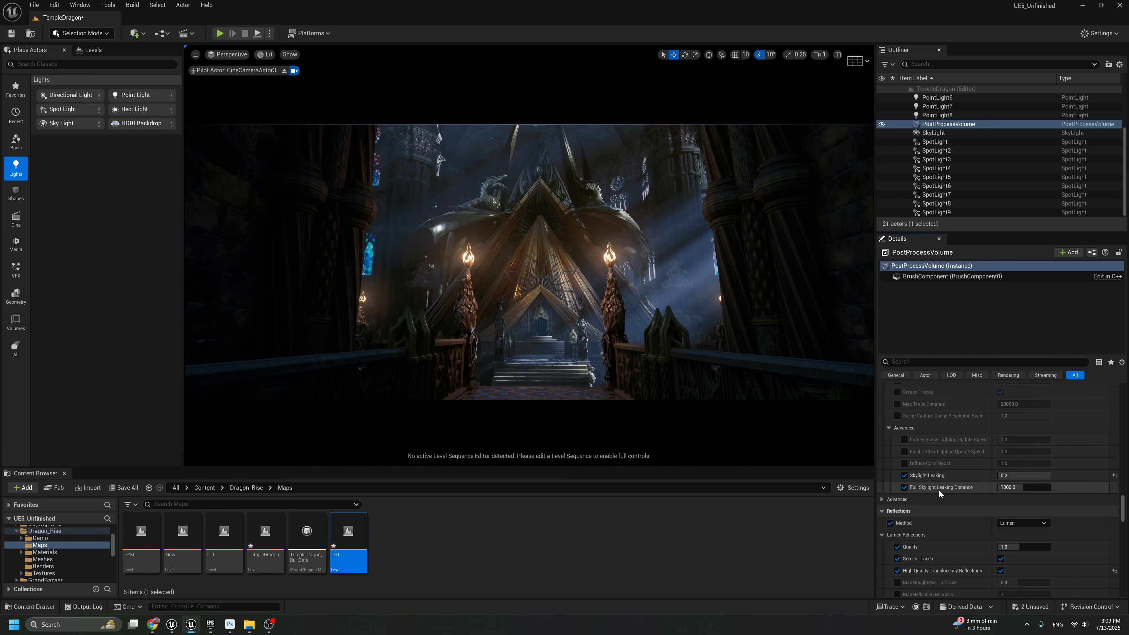
scroll(944, 489, "down", 4)
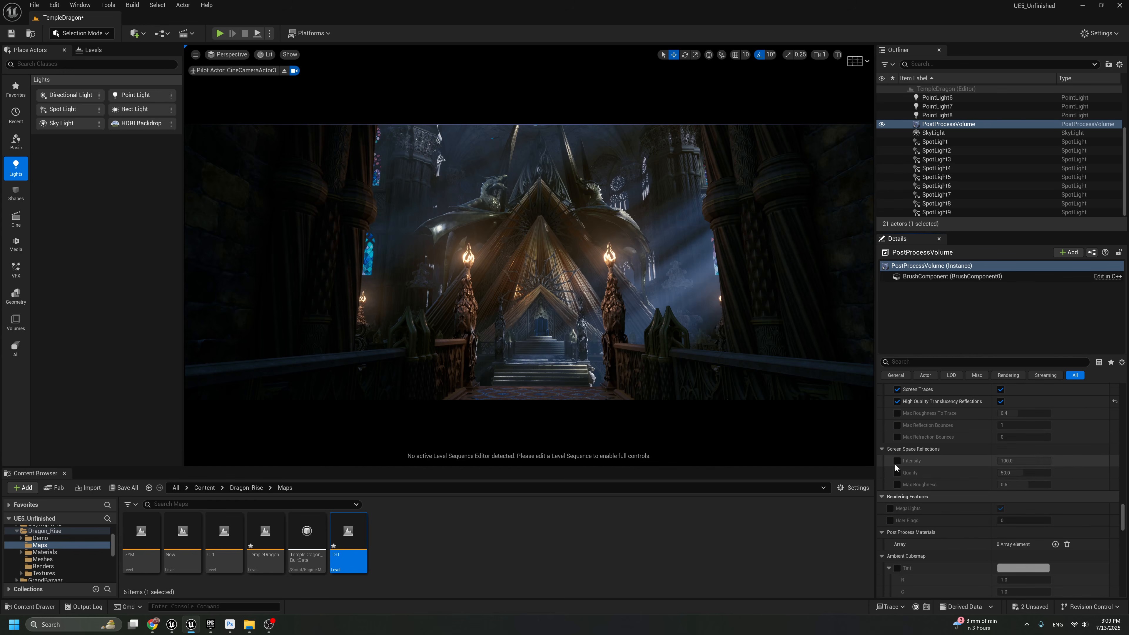
scroll(893, 508, "down", 3)
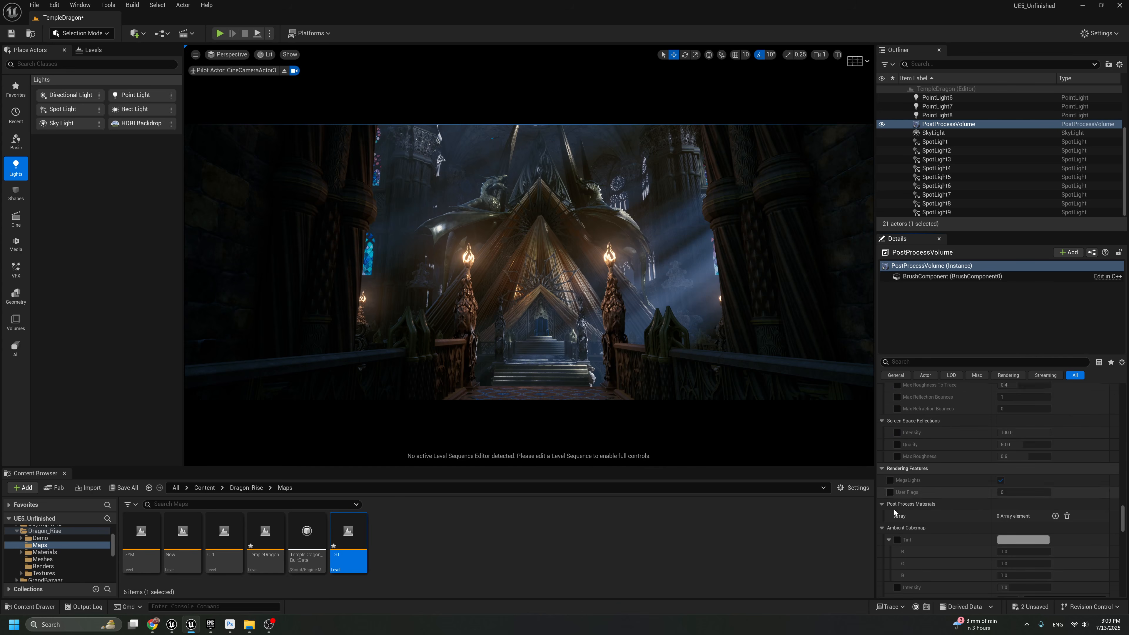
left_click(882, 485)
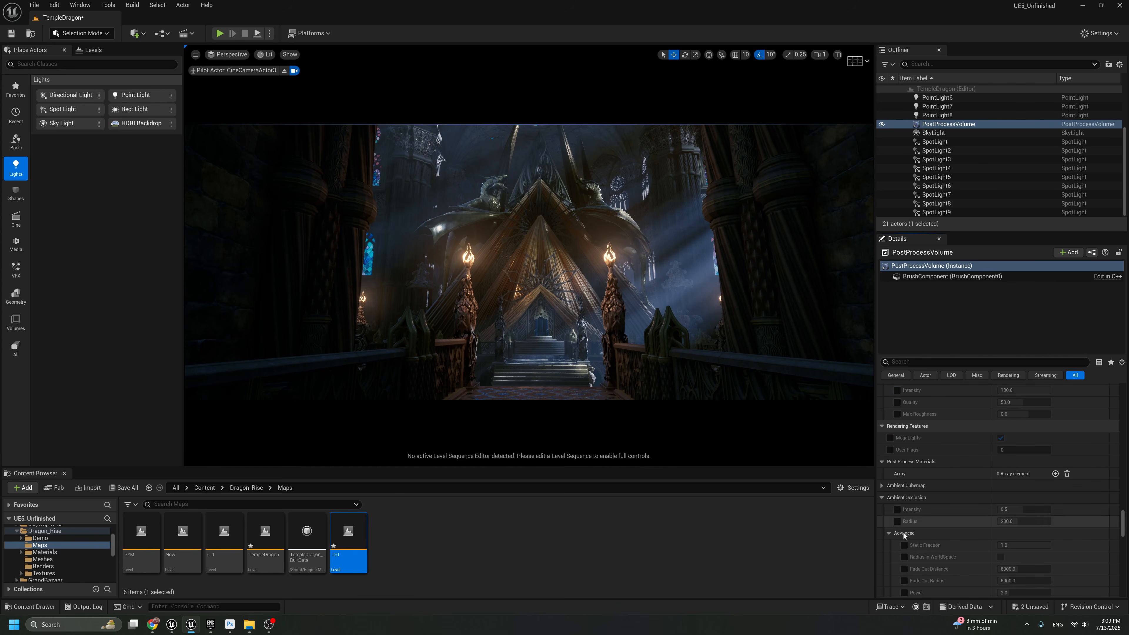
scroll(903, 538, "down", 6)
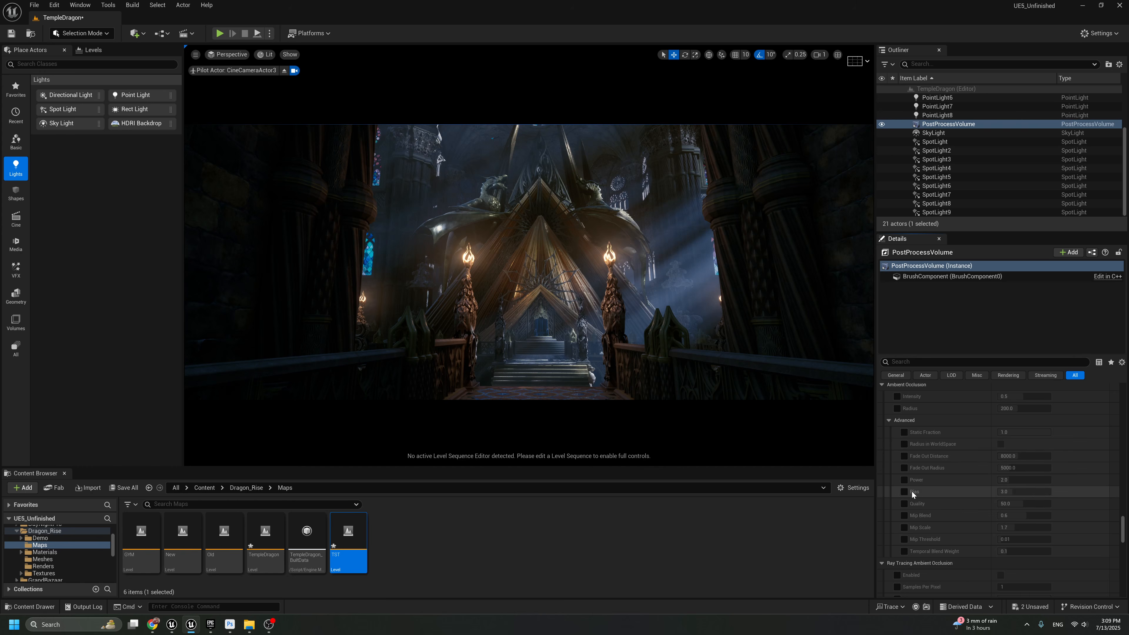
scroll(889, 513, "down", 5)
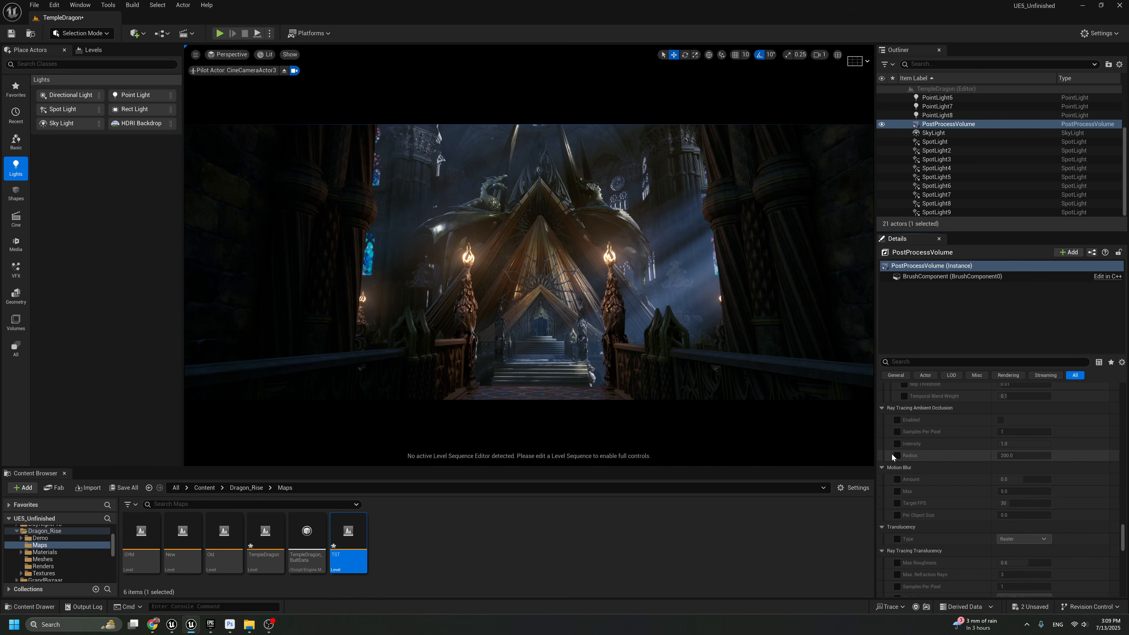
scroll(926, 481, "down", 5)
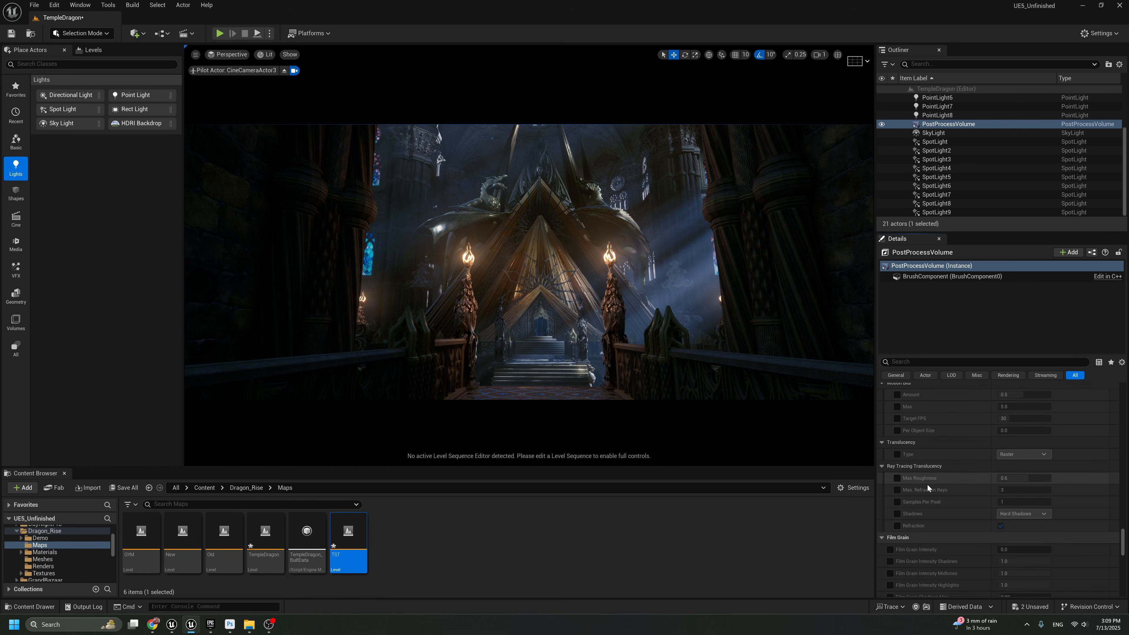
left_click(889, 507)
left_click(1014, 507)
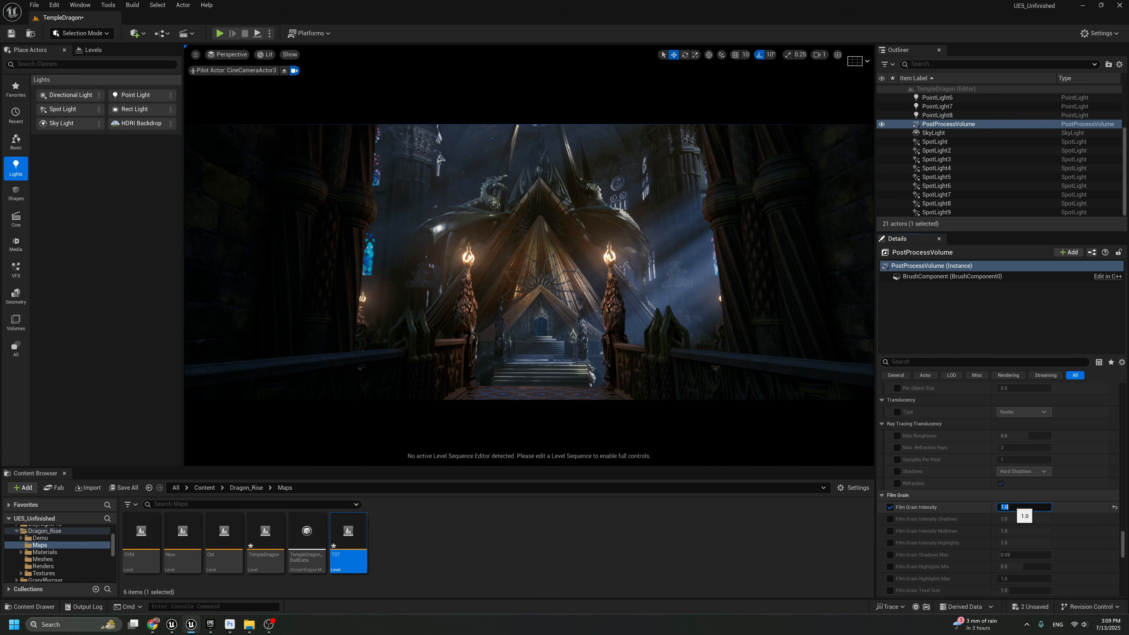
type("0.5")
key("Return")
Set the chromatic aberration intensity to 0.3 and enable its start offset override
scroll(969, 467, "up", 15)
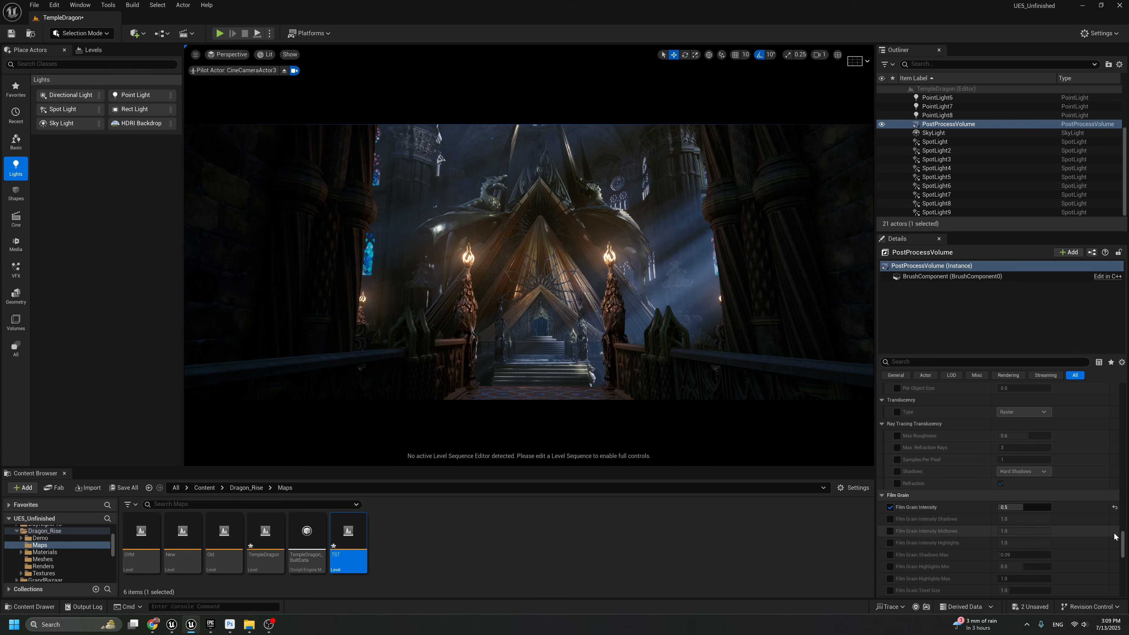
scroll(944, 495, "down", 8)
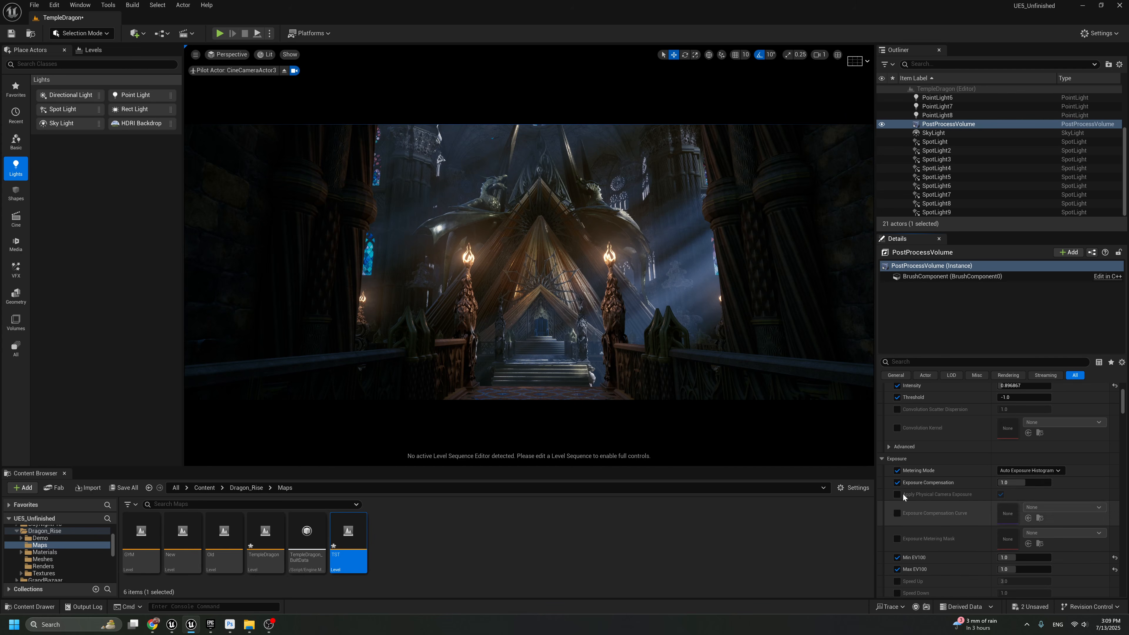
left_click(897, 463)
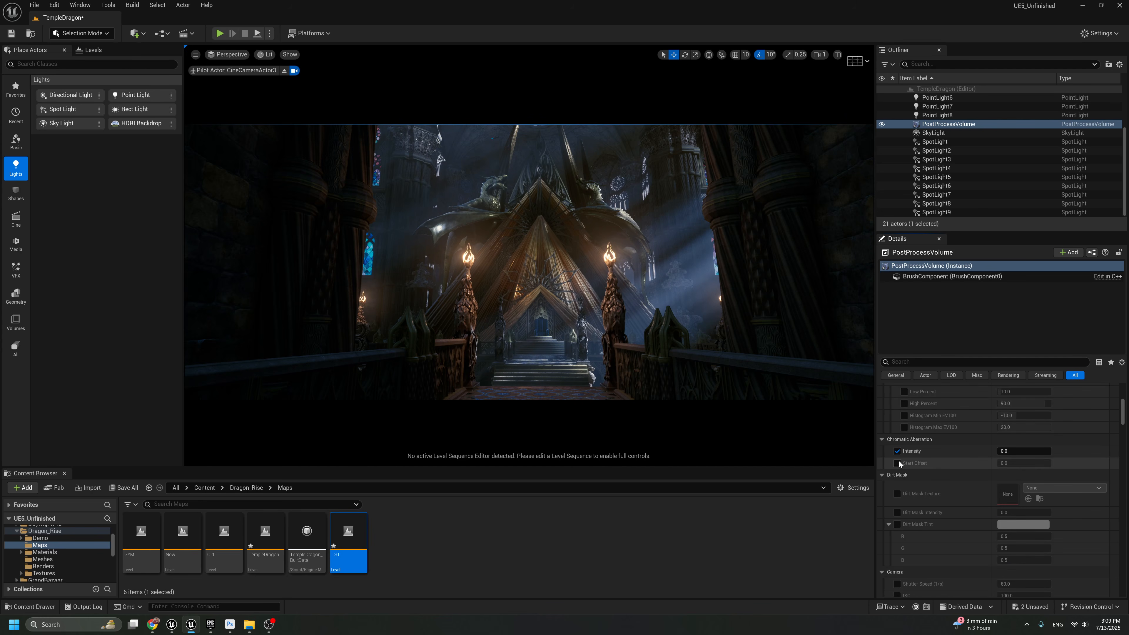
left_click(897, 451)
type("0.3")
key("Return")
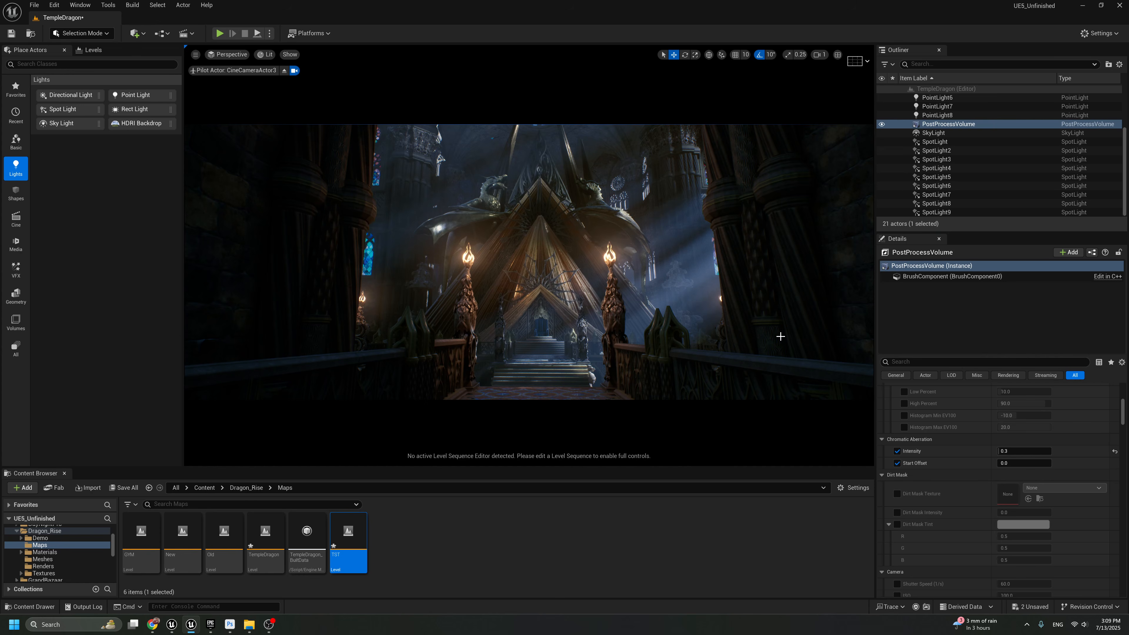
Examine the full-screen shot with light icons shown, and try hiding the spotlight near the dragon's wing on the window side, undoing the change
key("F11")
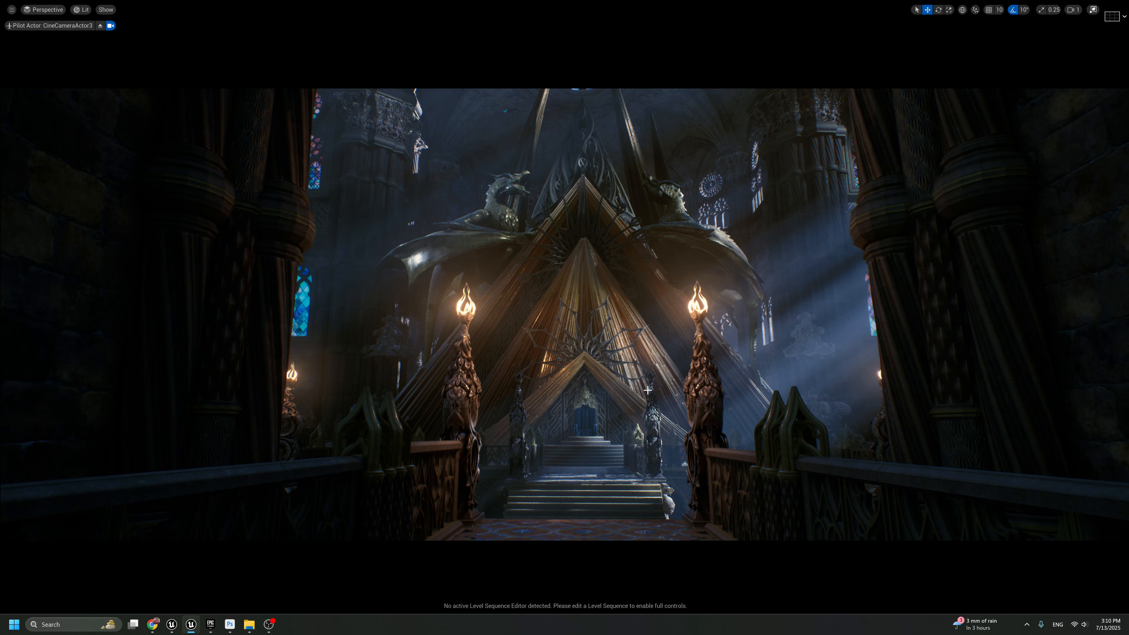
key("g")
key("g")
key("g")
left_click(783, 276)
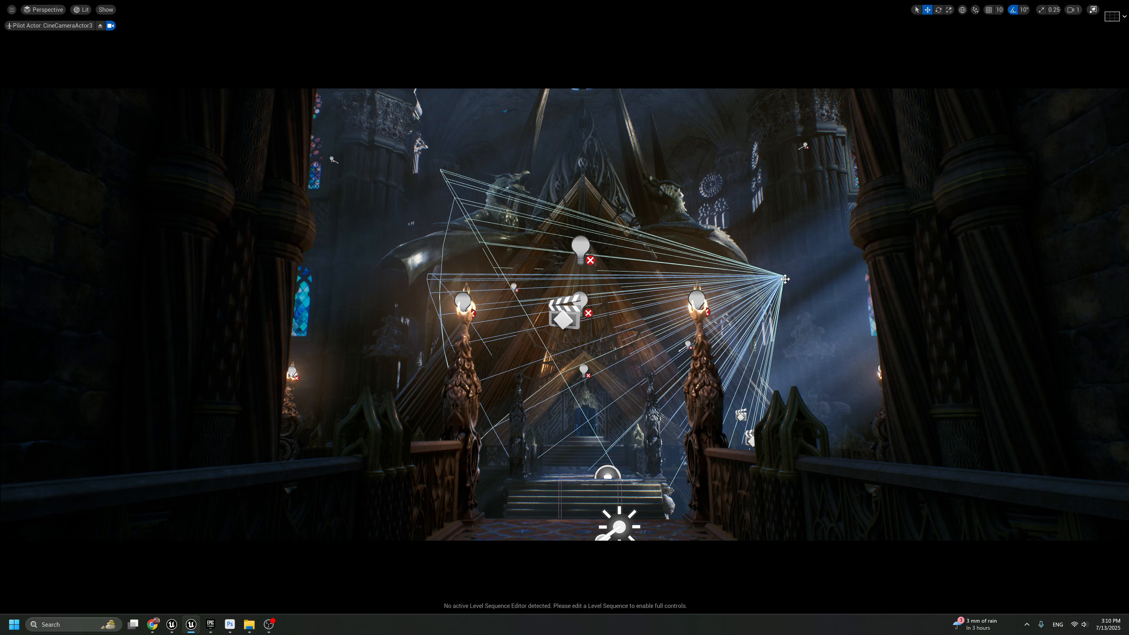
key("h")
key("ctrl+z")
key("g")
key("g")
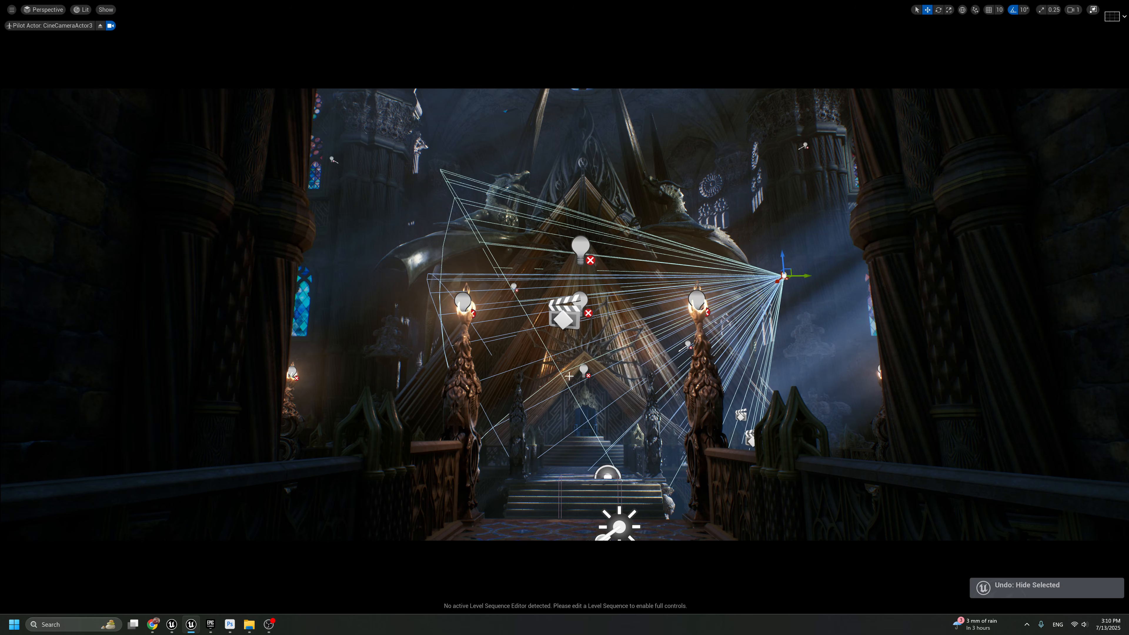
Stop piloting the camera to examine the throne, stairs and torches up close, and return to the CineCameraActor3 shot
left_click(584, 369)
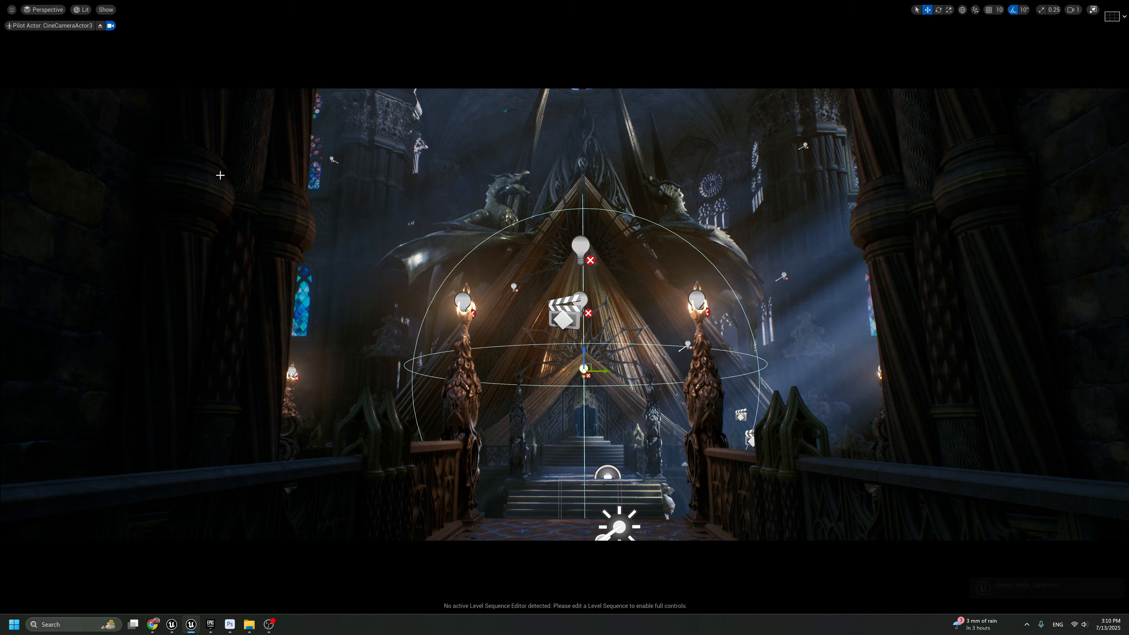
left_click(100, 25)
mouse_move(559, 314)
right_mouse_down()
mouse_move(551, 338)
mouse_move(559, 313)
mouse_move(538, 313)
right_mouse_up()
key("g")
key("g")
right_click_drag(649, 406, 689, 391)
key("g")
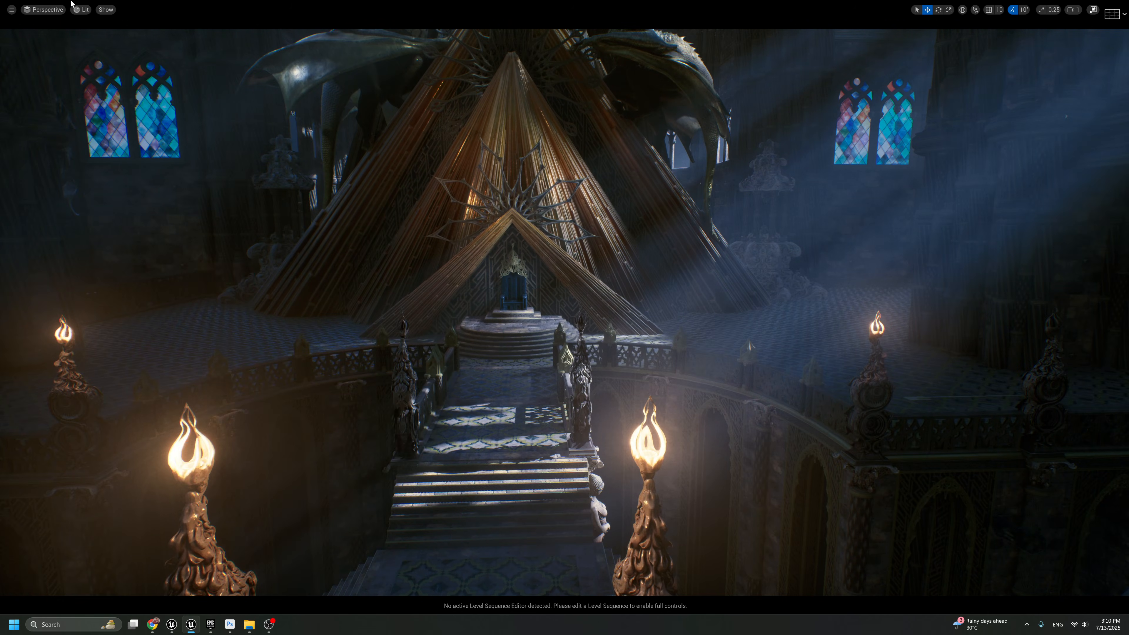
left_click(44, 10)
left_click(124, 149)
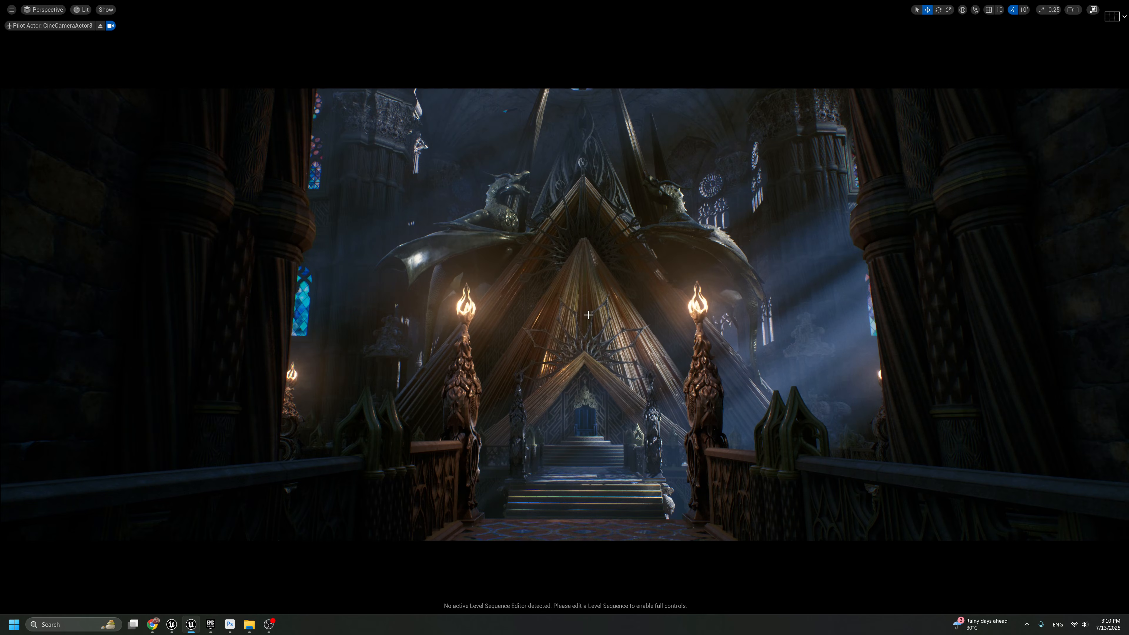
key("F11")
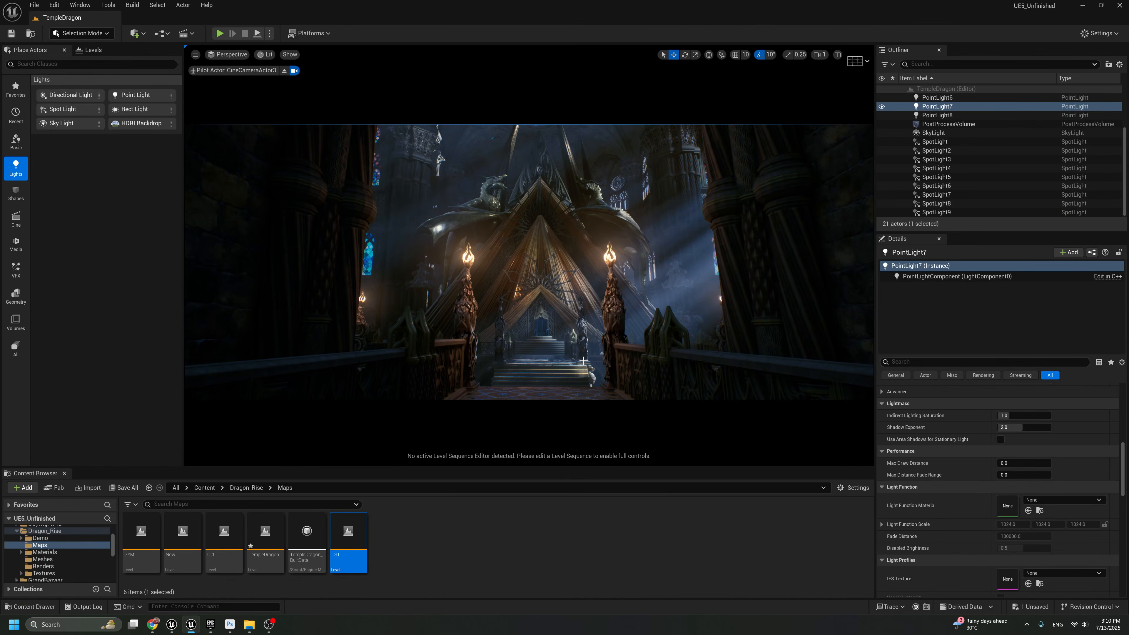
key("F11")
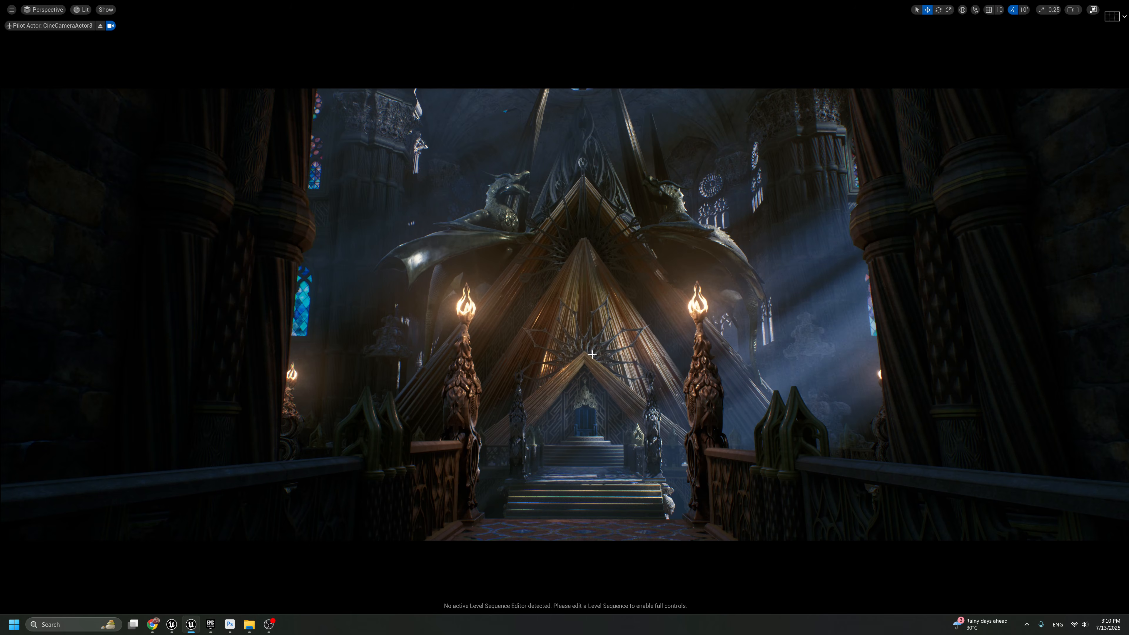
key("F11")
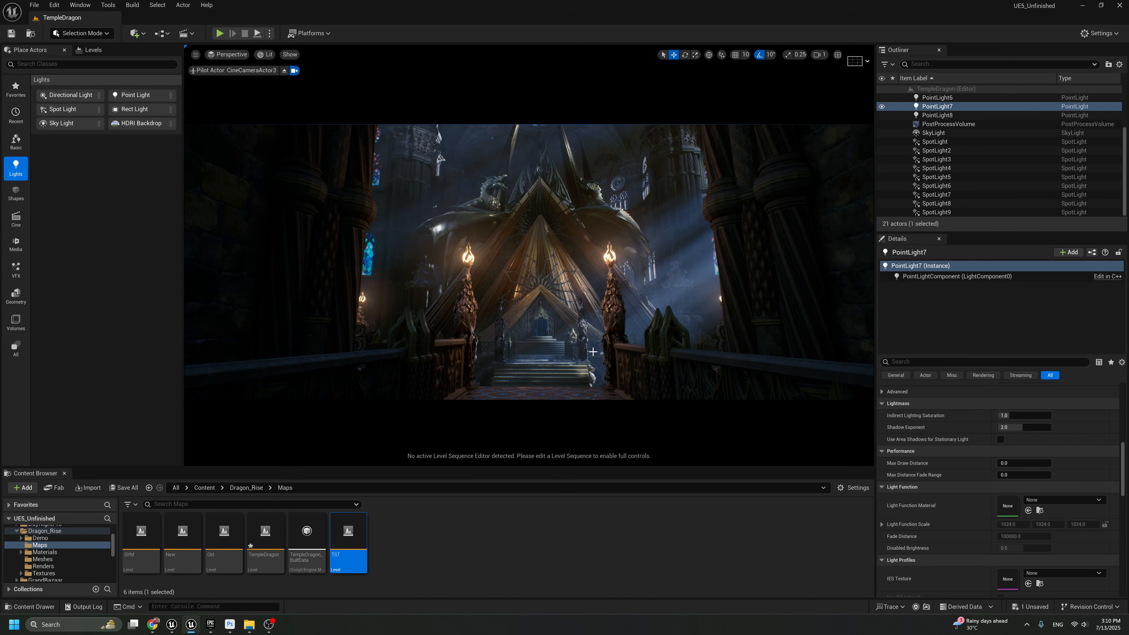
Compare the New and TST lighting levels by alternating their visibility, leaving only TST visible
left_click(91, 50)
left_click(11, 118)
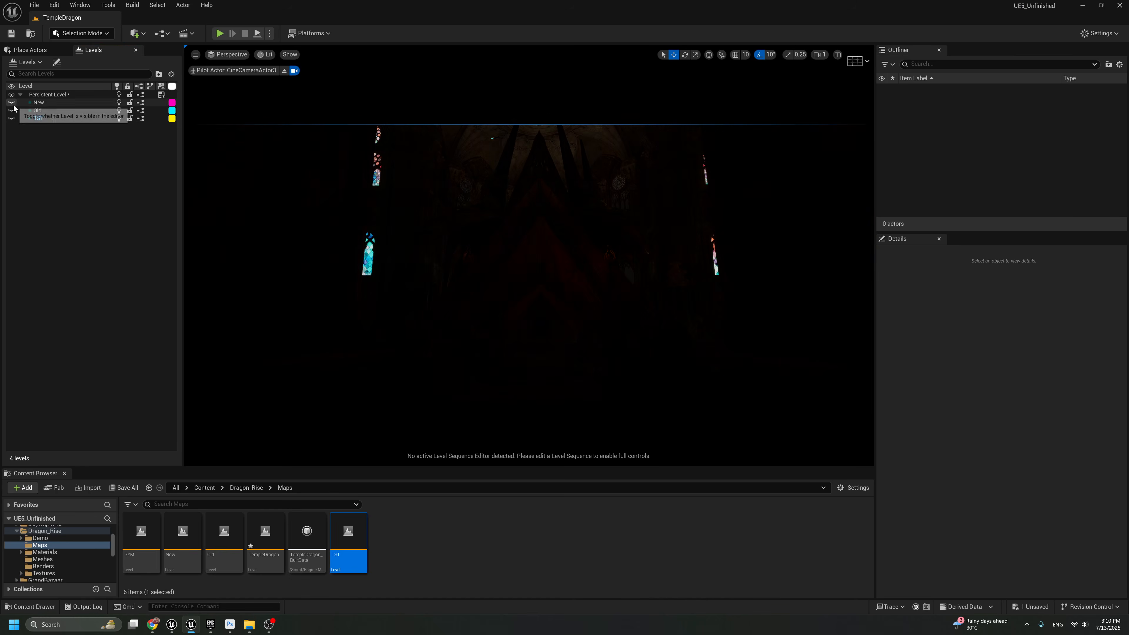
left_click(11, 102)
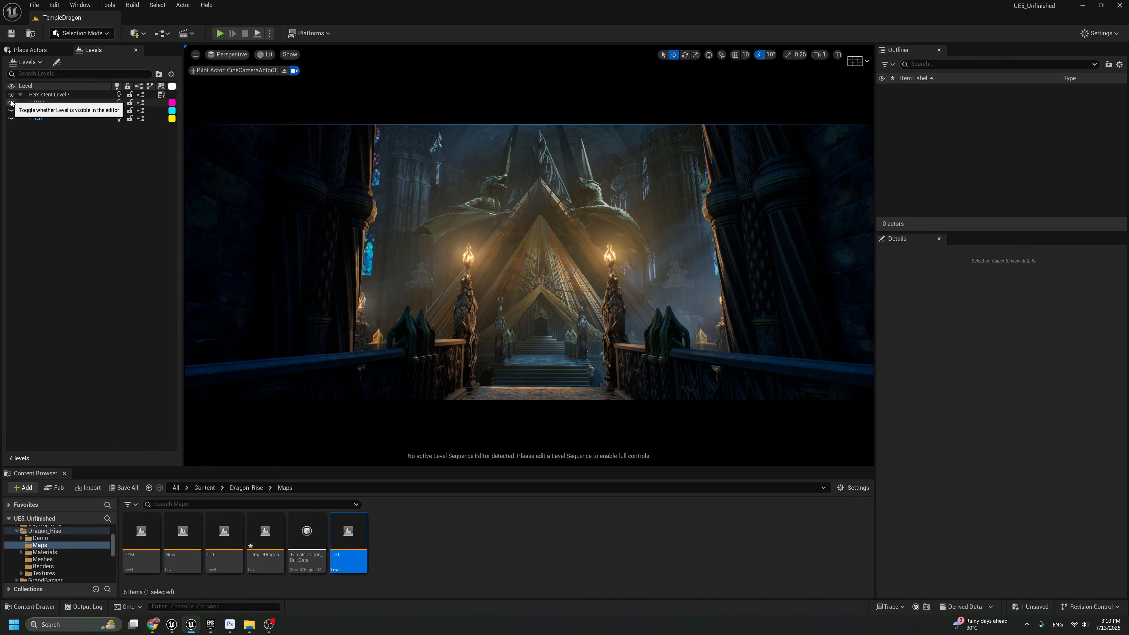
left_click(11, 102)
left_click(12, 118)
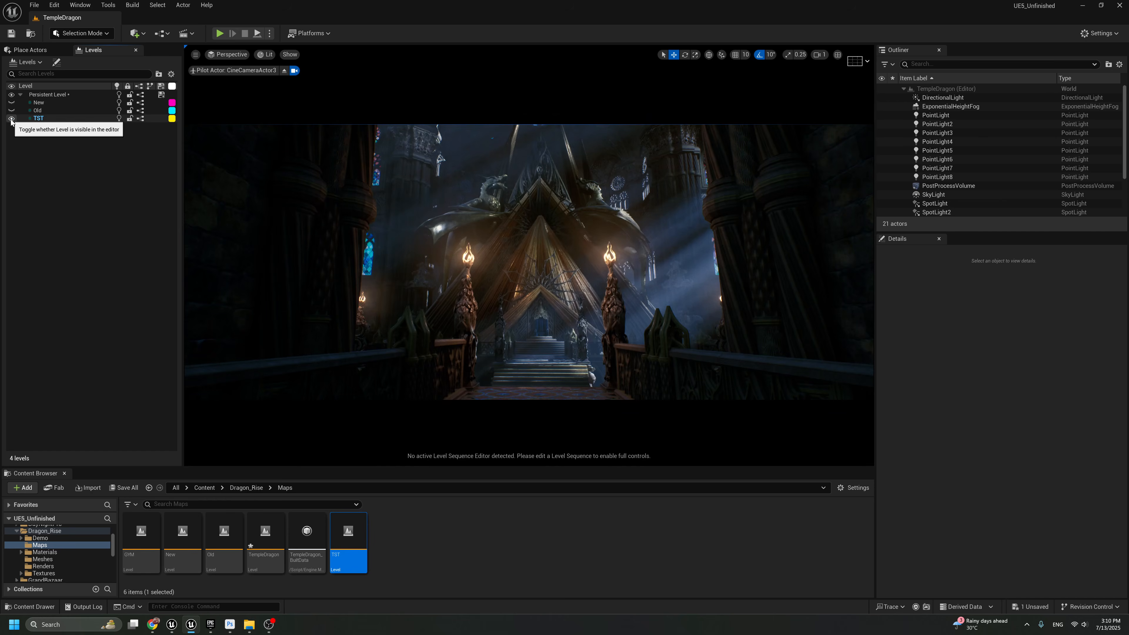
left_click(11, 118)
left_click(11, 119)
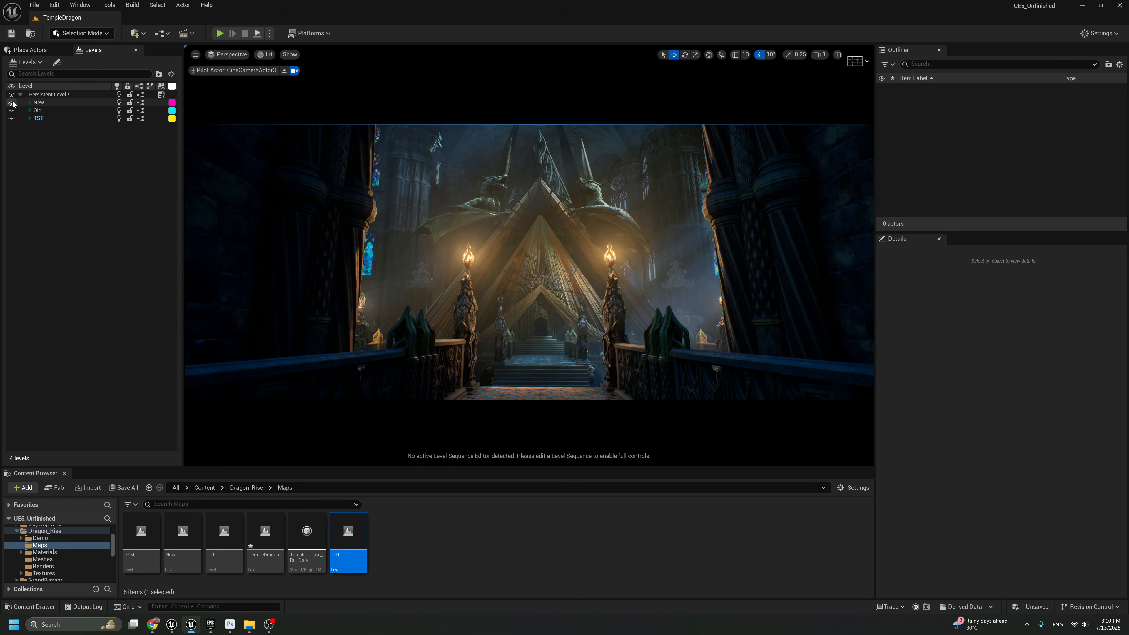
left_click(12, 118)
left_click(13, 118)
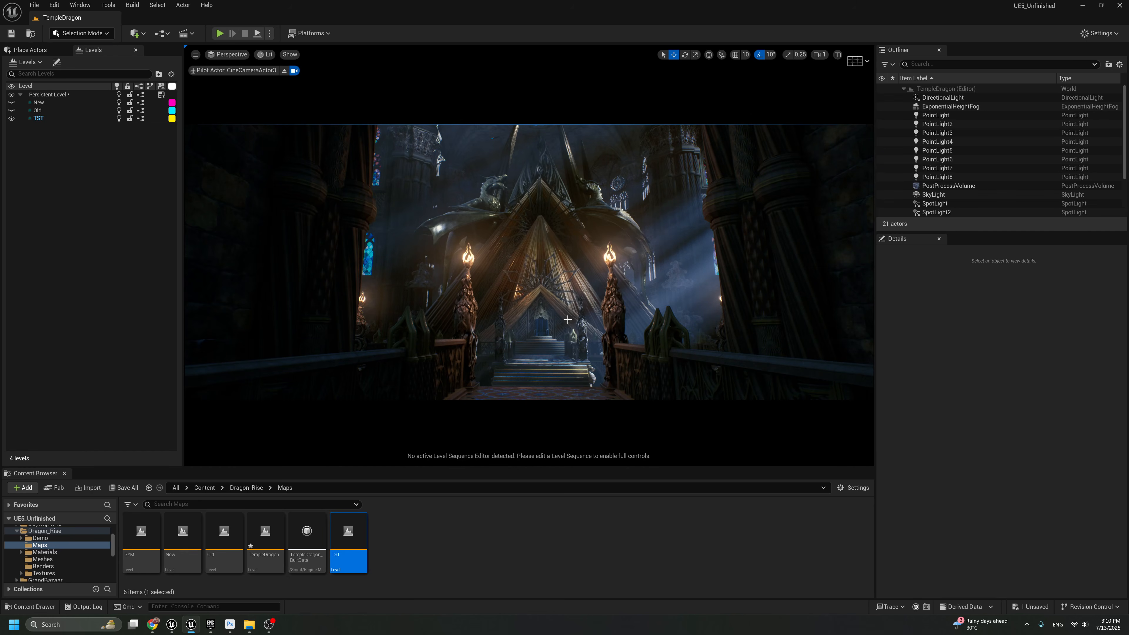
key("F11")
key("F11")
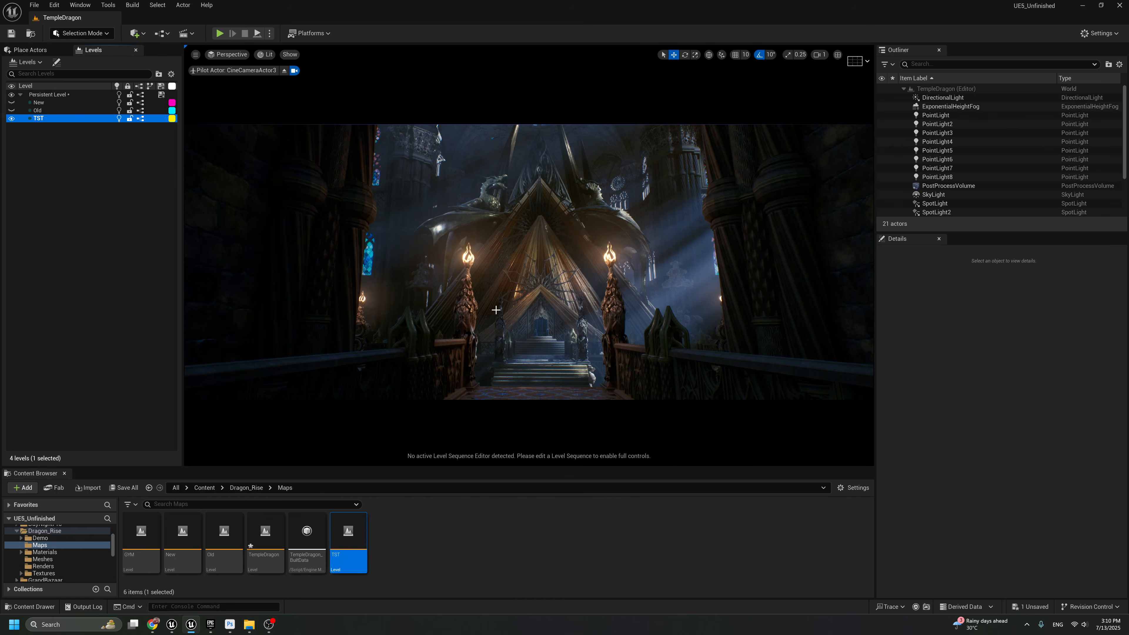
Duplicate the spotlight beside the far-right column and place the copy higher and closer to the central spires to light them
key("F11")
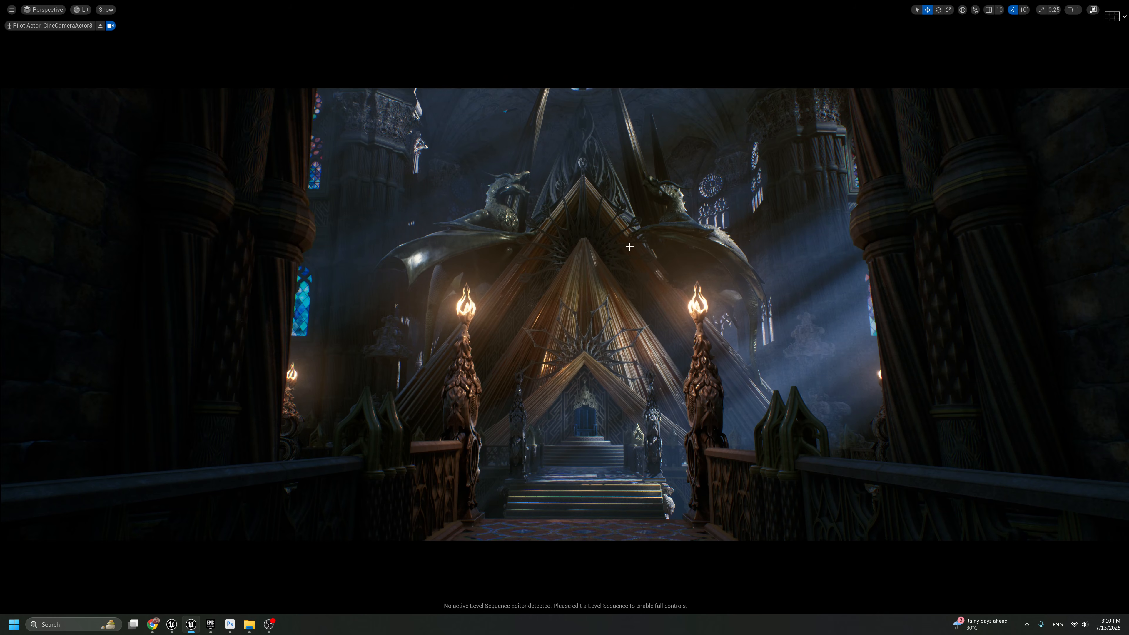
key("g")
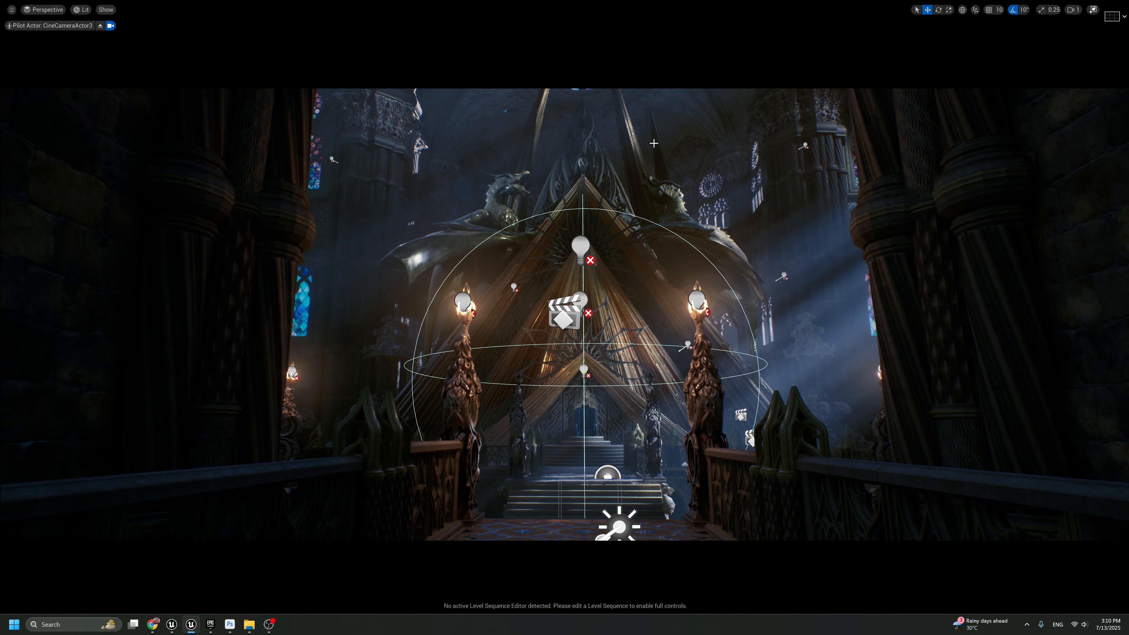
left_click(805, 145)
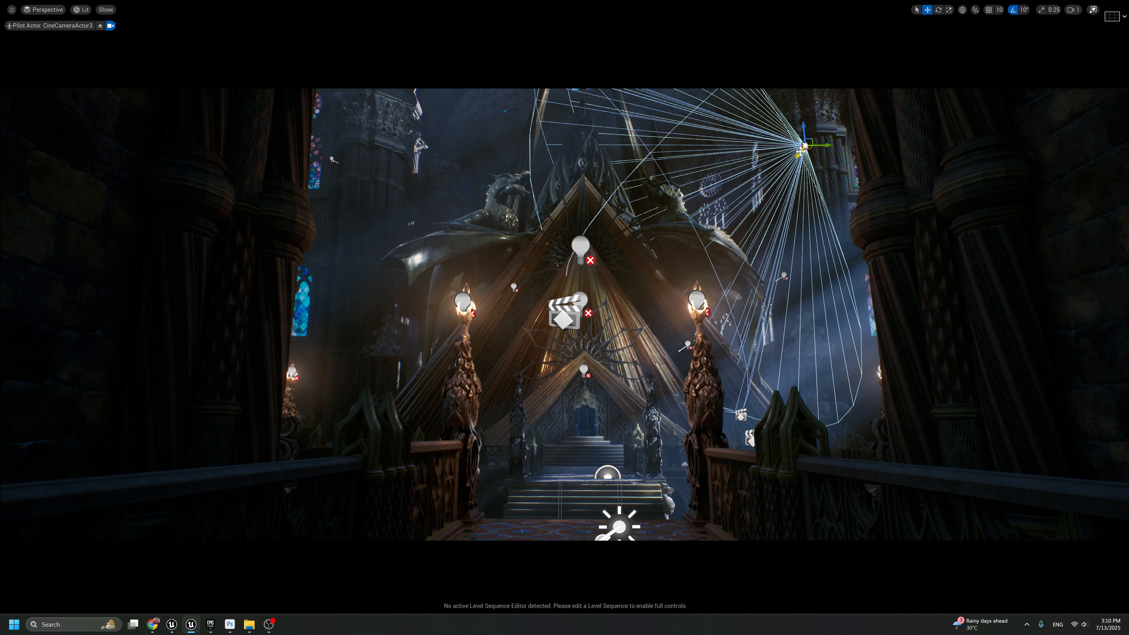
left_click_drag(799, 151, 736, 94, "alt")
key("g")
key("g")
key("g")
key("g")
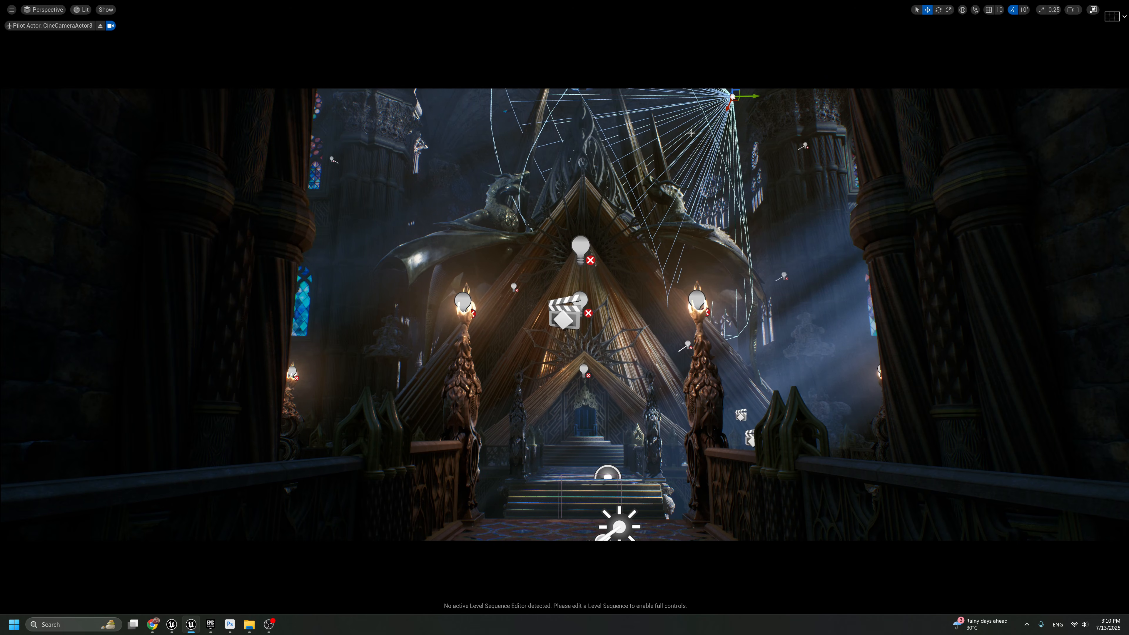
key("g")
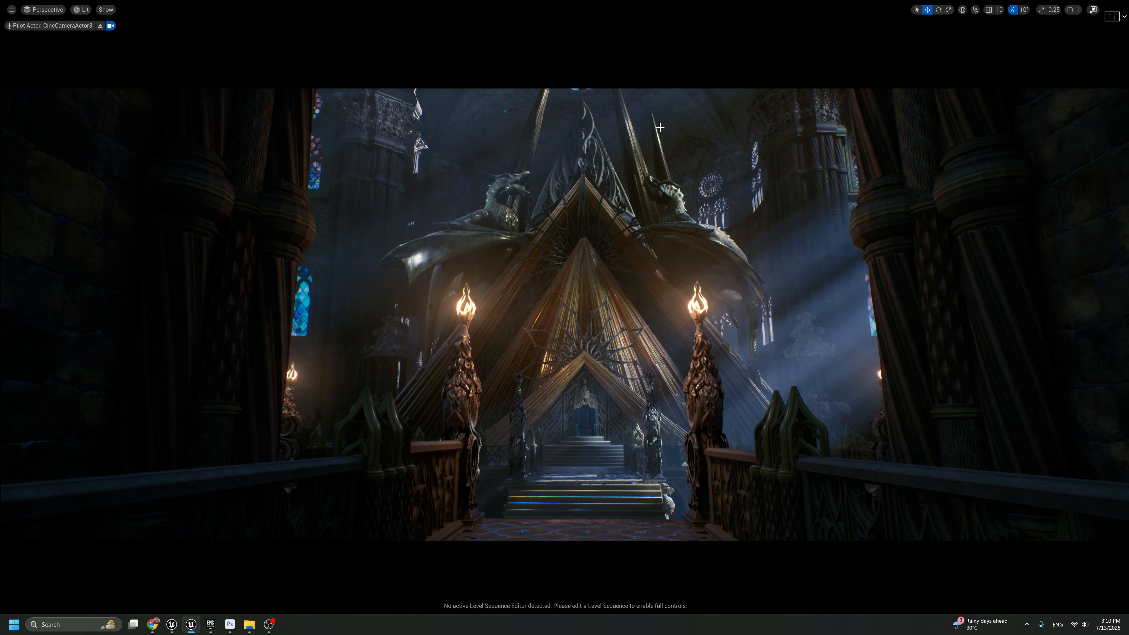
Compare the full-screen shot with and without the duplicated spotlight on the spires, keeping the light
key("g")
key("g")
key("g")
key("g")
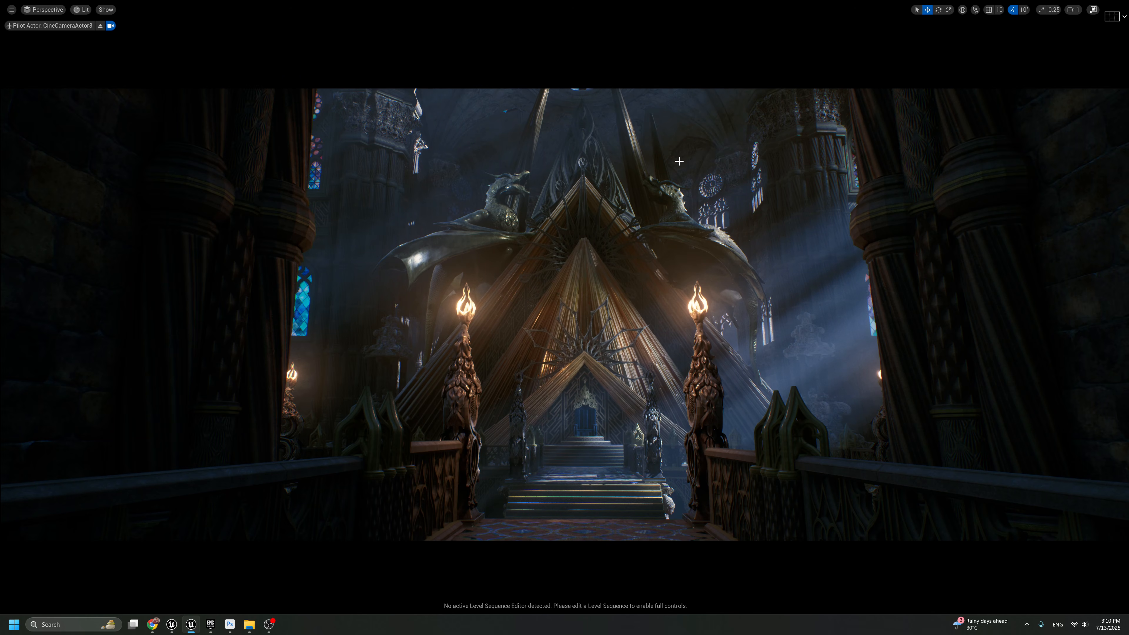
key("ctrl+z")
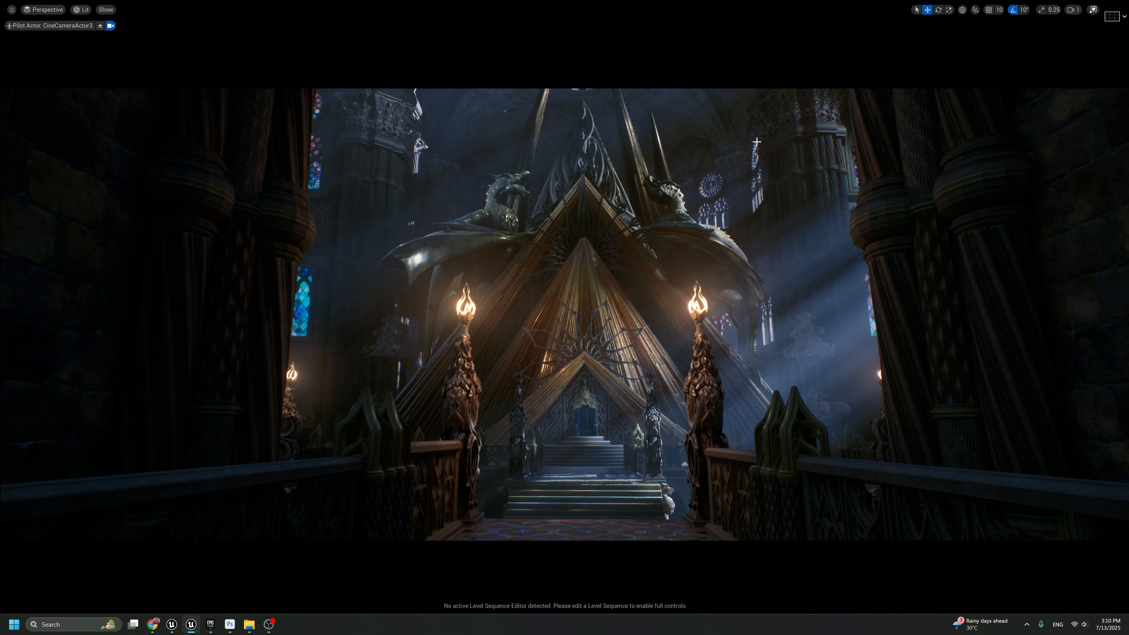
key("F11")
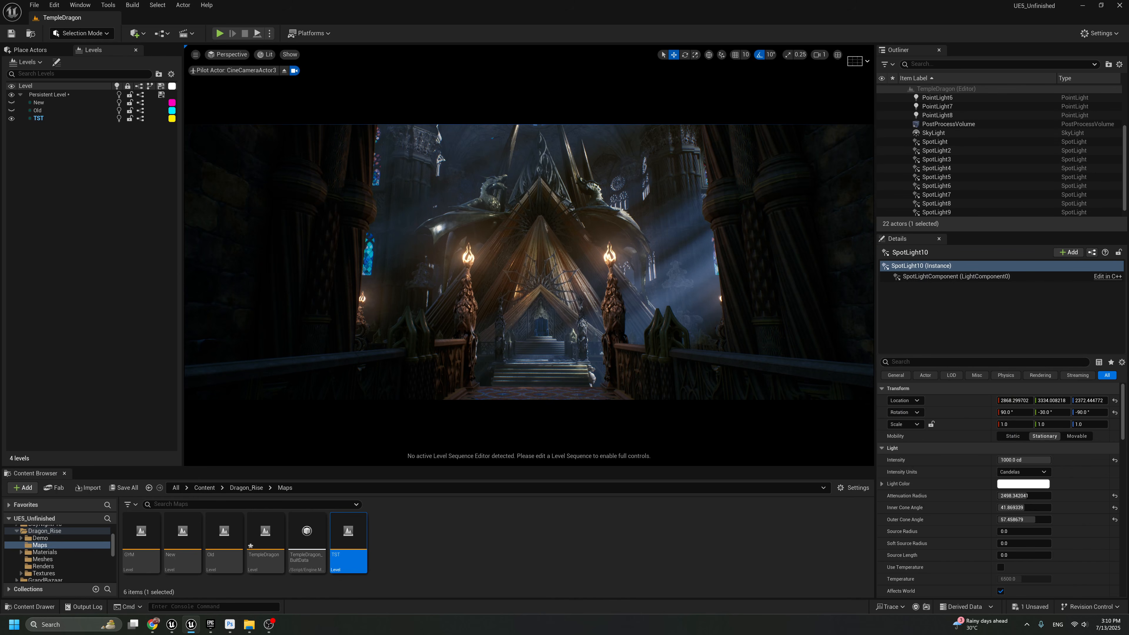
Find the ExponentialHeightFog by searching for "fog", try a fog height falloff of 0.001 and undo it
left_click(929, 64)
type("fog")
key("Return")
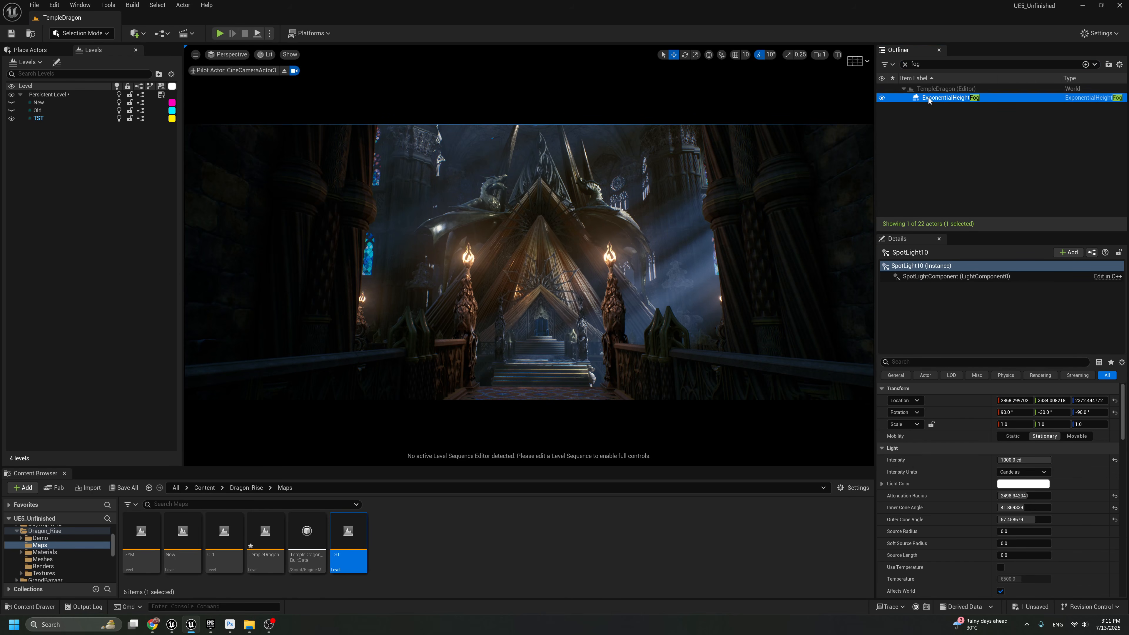
left_click_drag(1023, 472, 1062, 472)
type("0.001")
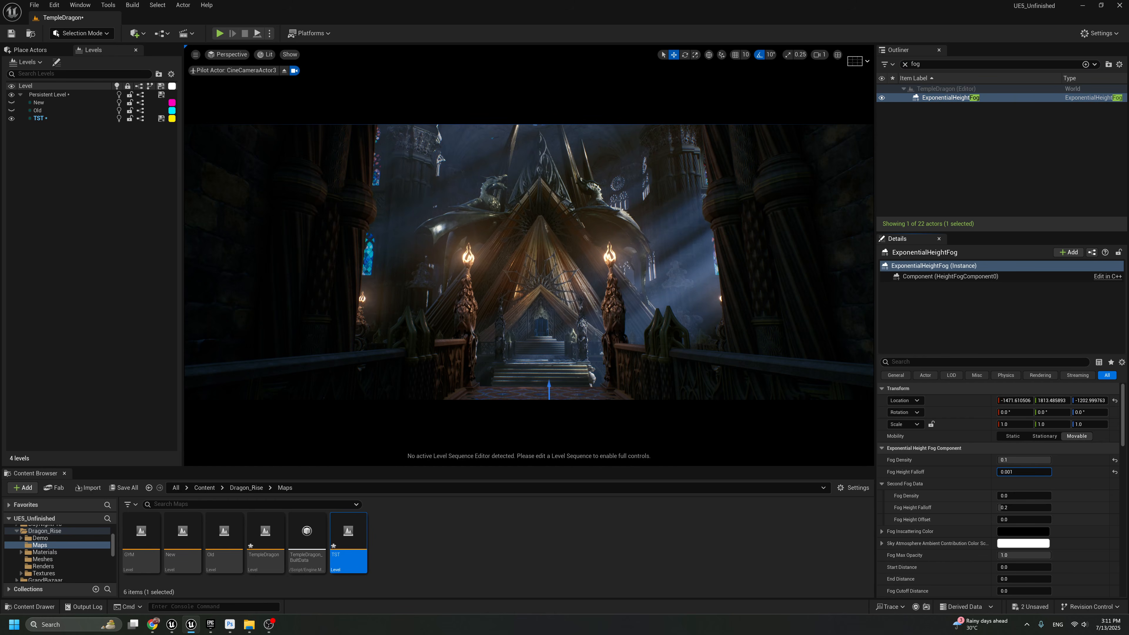
key("Return")
key("ctrl+z")
Try a different value in the height fog's Volumetric Fog settings and undo the change
scroll(1038, 517, "down", 5)
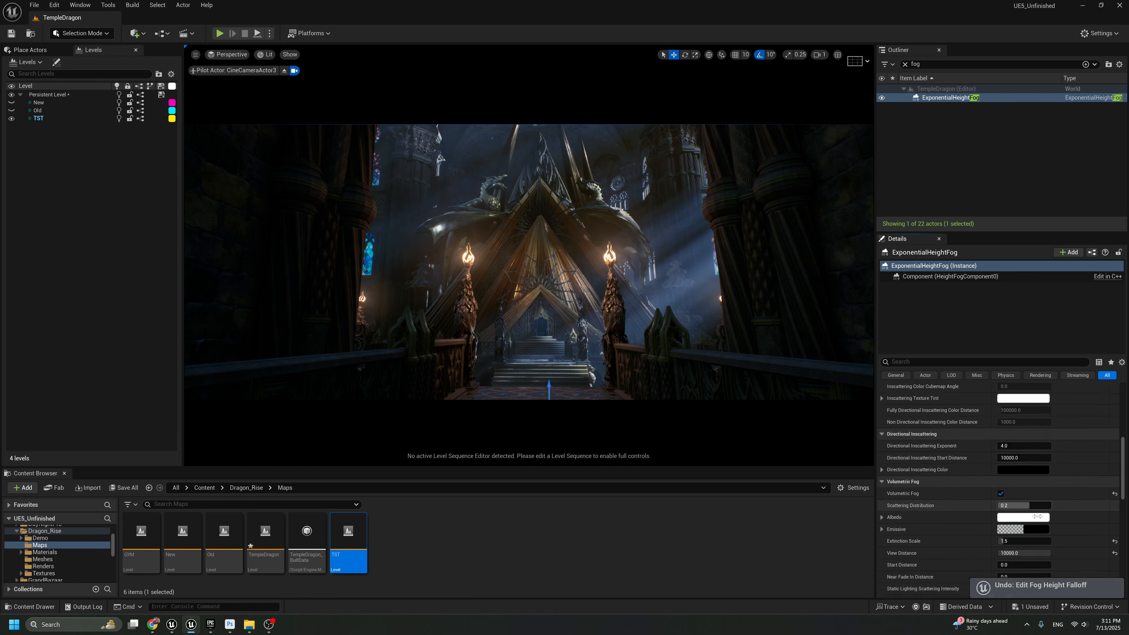
scroll(1036, 513, "down", 2)
mouse_move(1014, 483)
left_mouse_down()
mouse_move(985, 483)
mouse_move(1027, 471)
left_mouse_up()
key("ctrl+z")
key("ctrl+z")
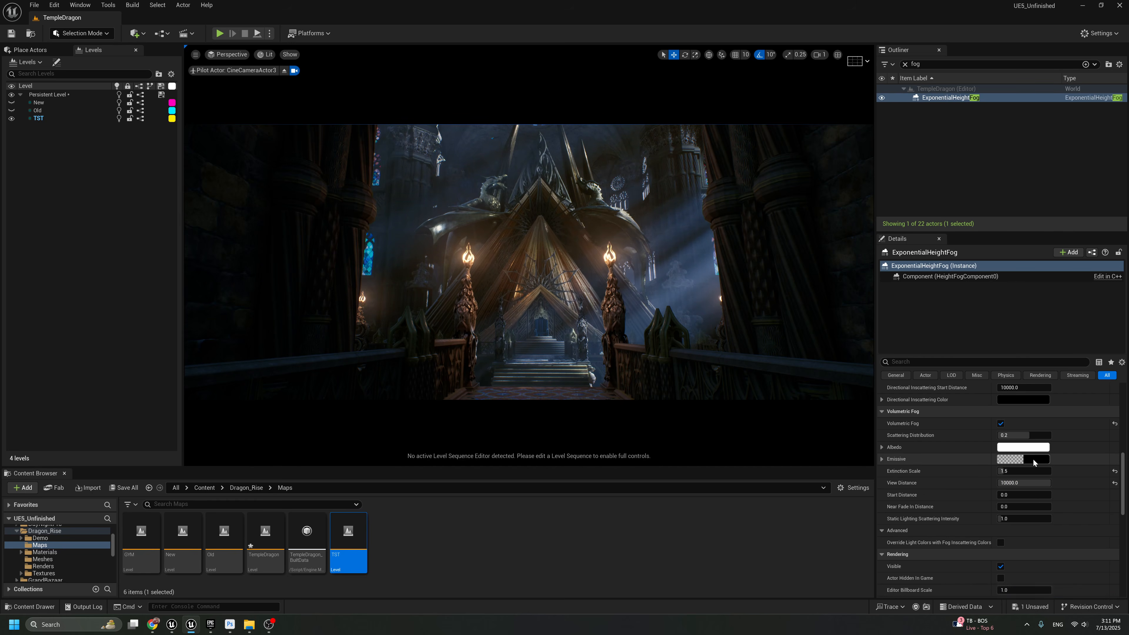
Try a dark grey volumetric fog emissive color, about 0.019 in R, G and B, and undo it
left_click(1034, 459)
mouse_move(965, 498)
left_mouse_down()
mouse_move(965, 472)
mouse_move(969, 492)
left_mouse_up()
key("F11")
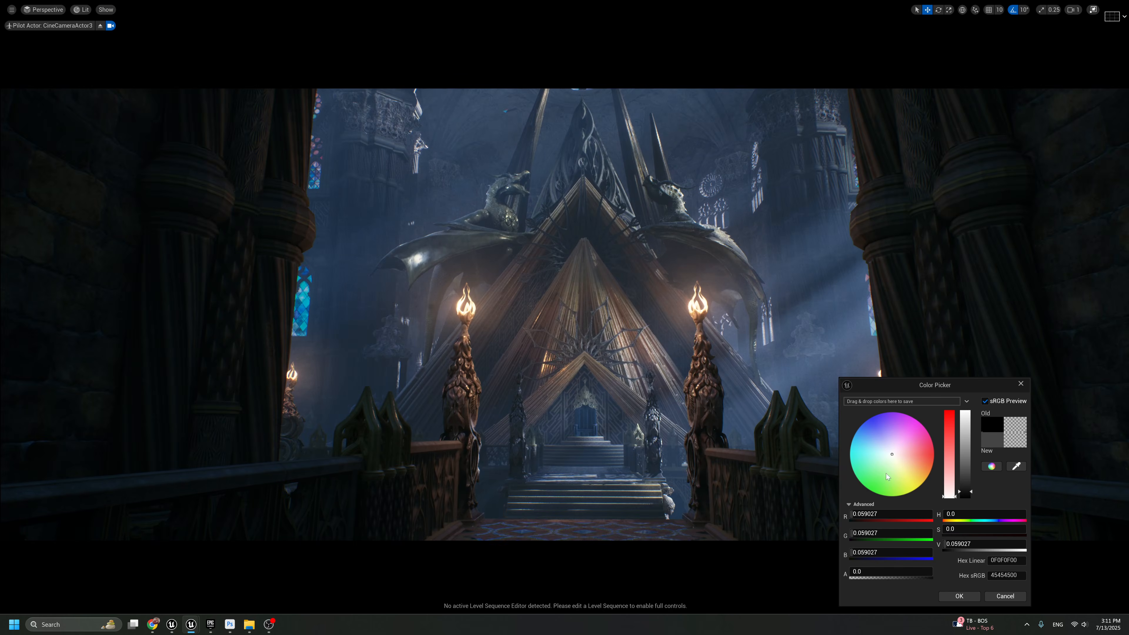
left_click_drag(927, 386, 932, 143)
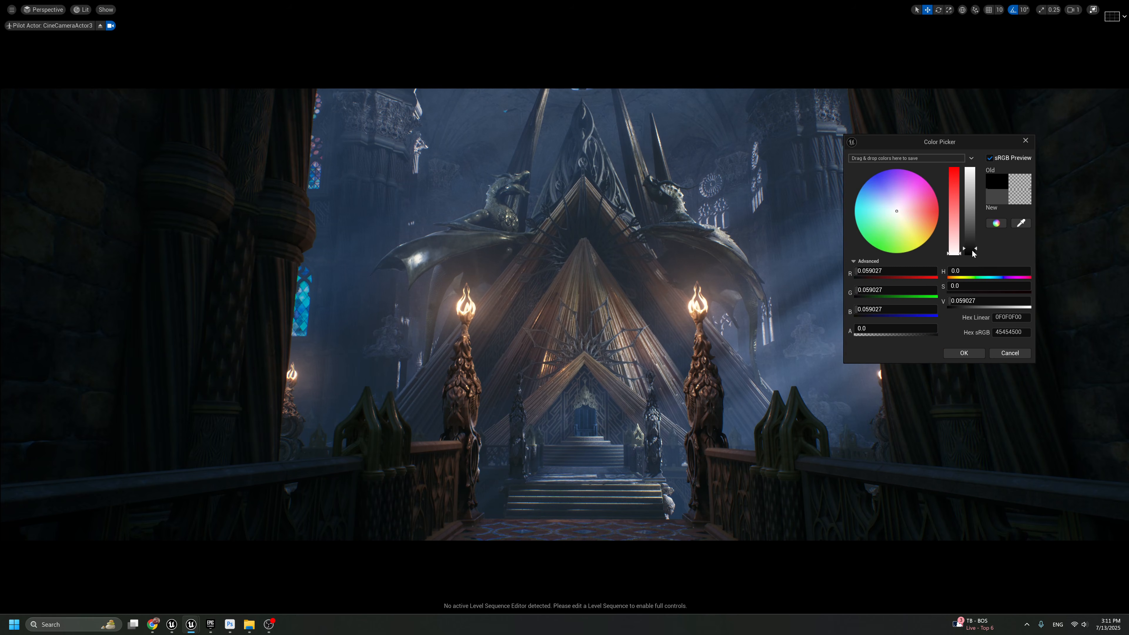
left_click_drag(973, 253, 973, 252)
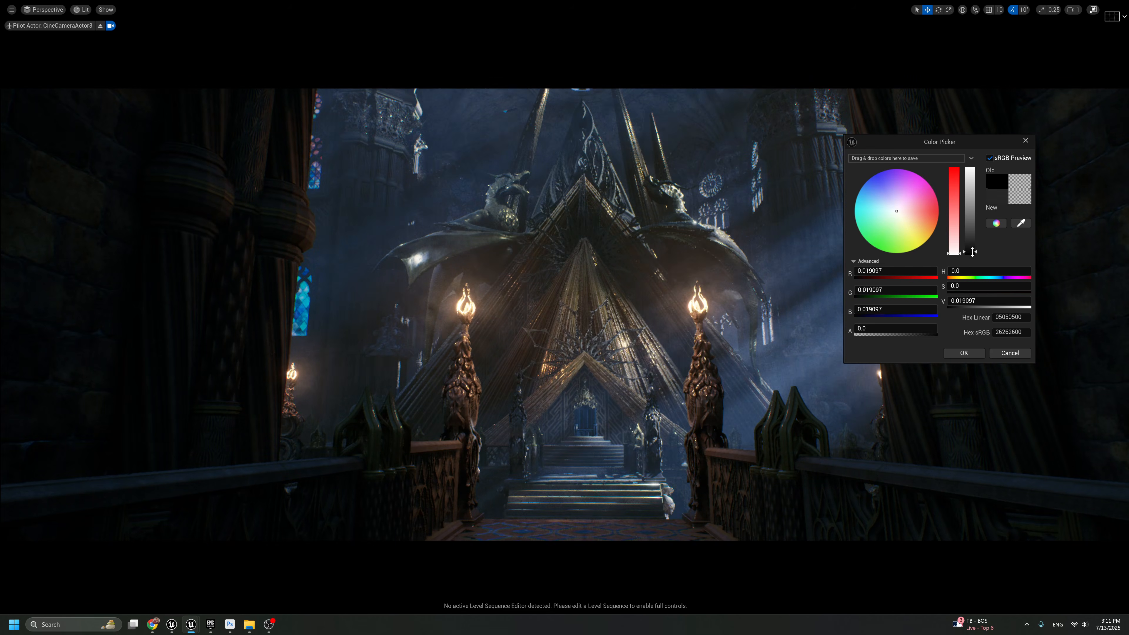
left_click(971, 353)
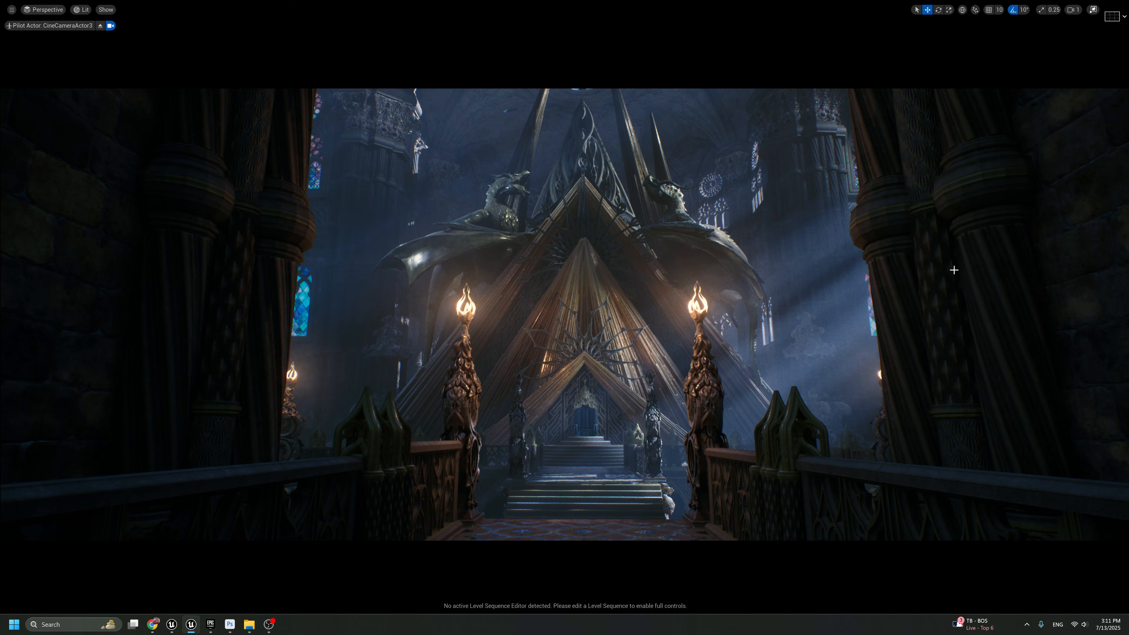
key("ctrl+y")
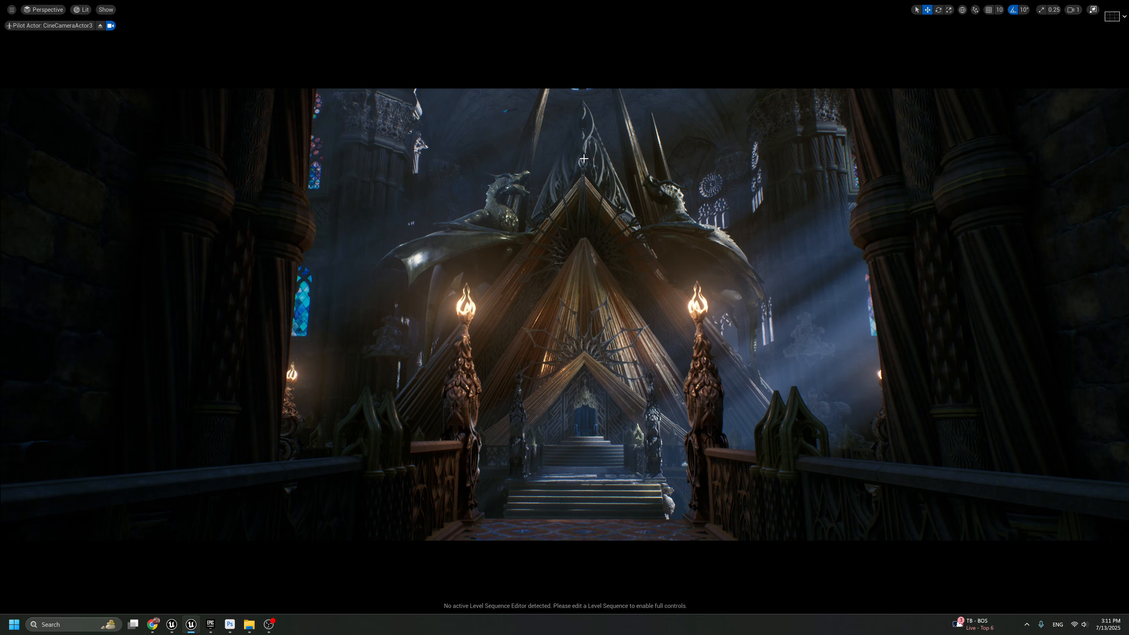
Duplicate the spotlight near the ceiling beside the spires and move the copy across to the other side of the spires
key("g")
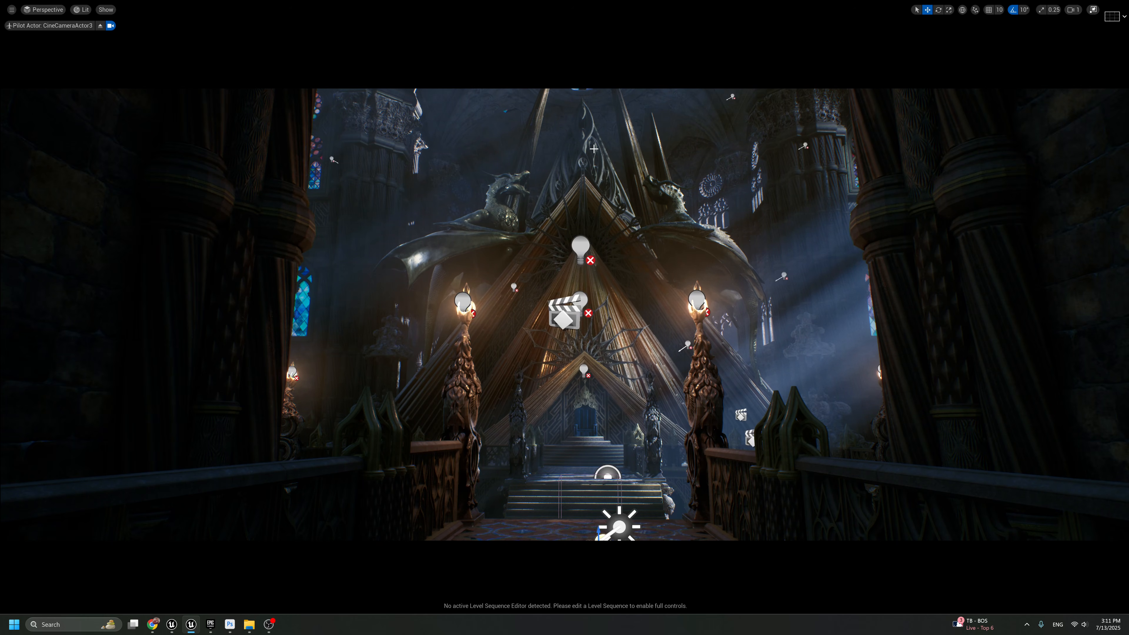
key("g")
key("g")
left_click(732, 96)
left_click_drag(736, 98, 587, 98)
key("g")
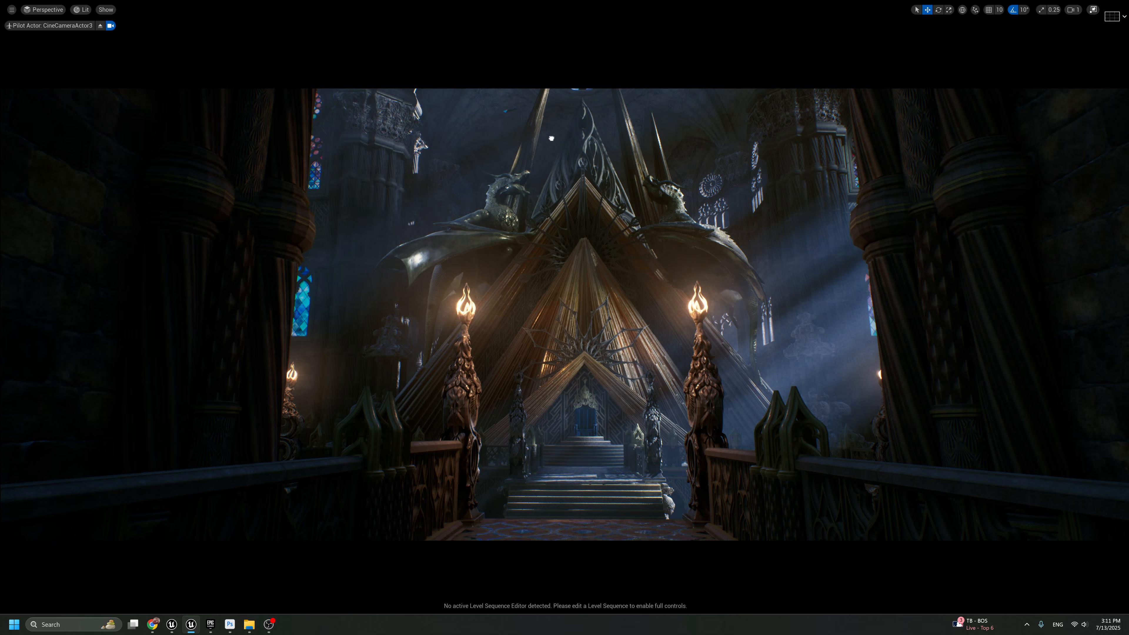
Reposition the duplicated spotlight above the left dragon so that it lights the dark columns behind it
key("g")
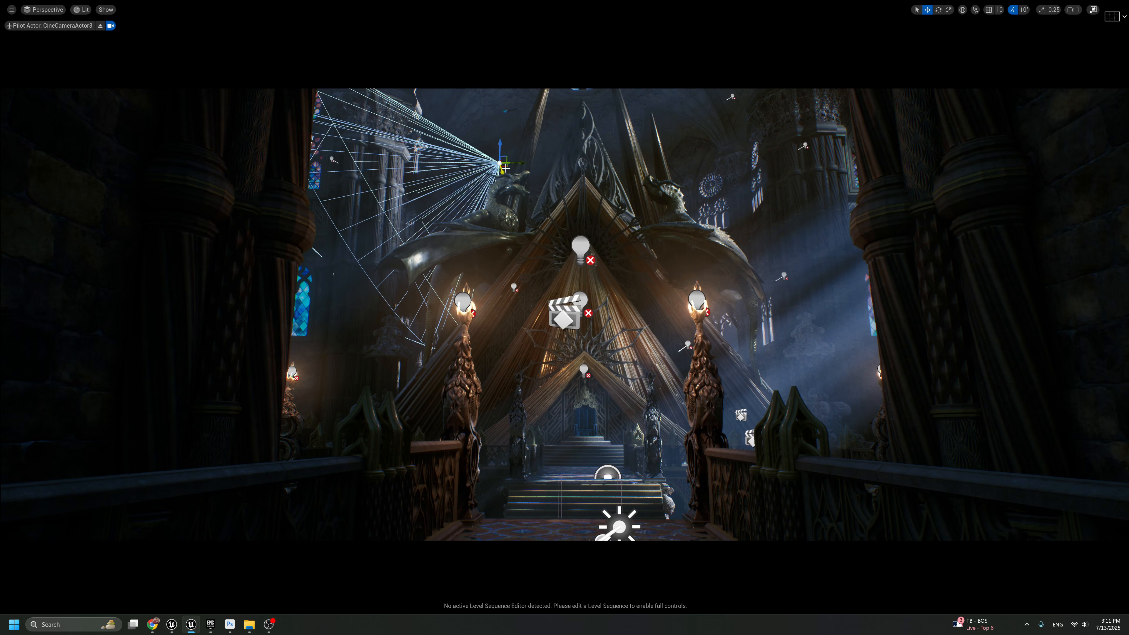
key("g")
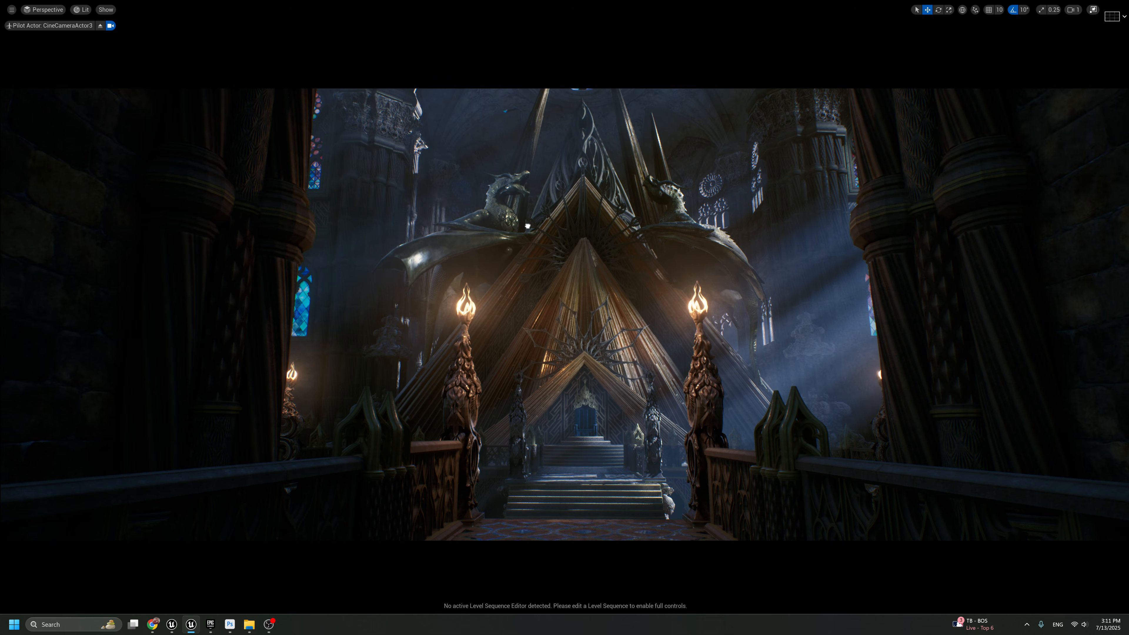
key("g")
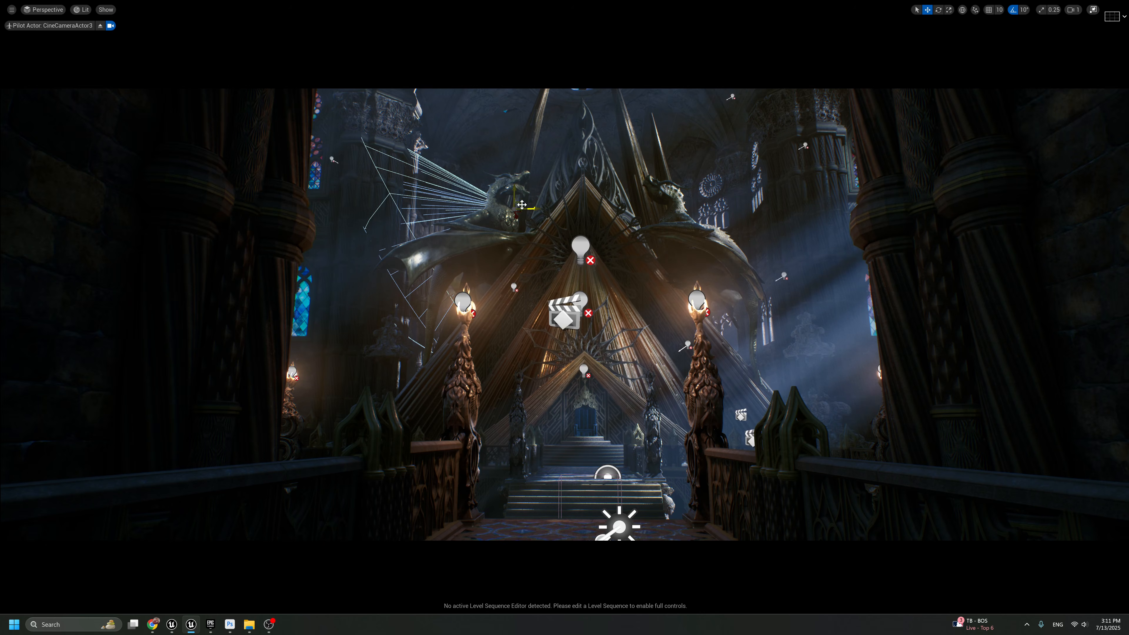
key("g")
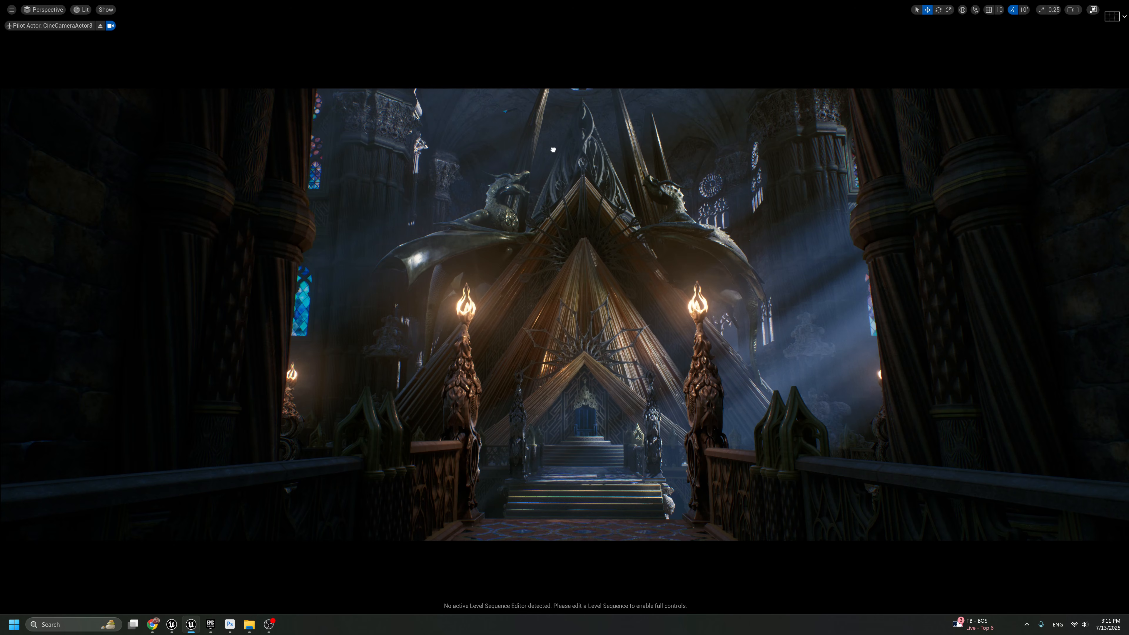
key("g")
key("g")
Stop piloting CineCameraActor3, duplicate the point light on the far torch and move the copy toward the pyramid
left_click(397, 346)
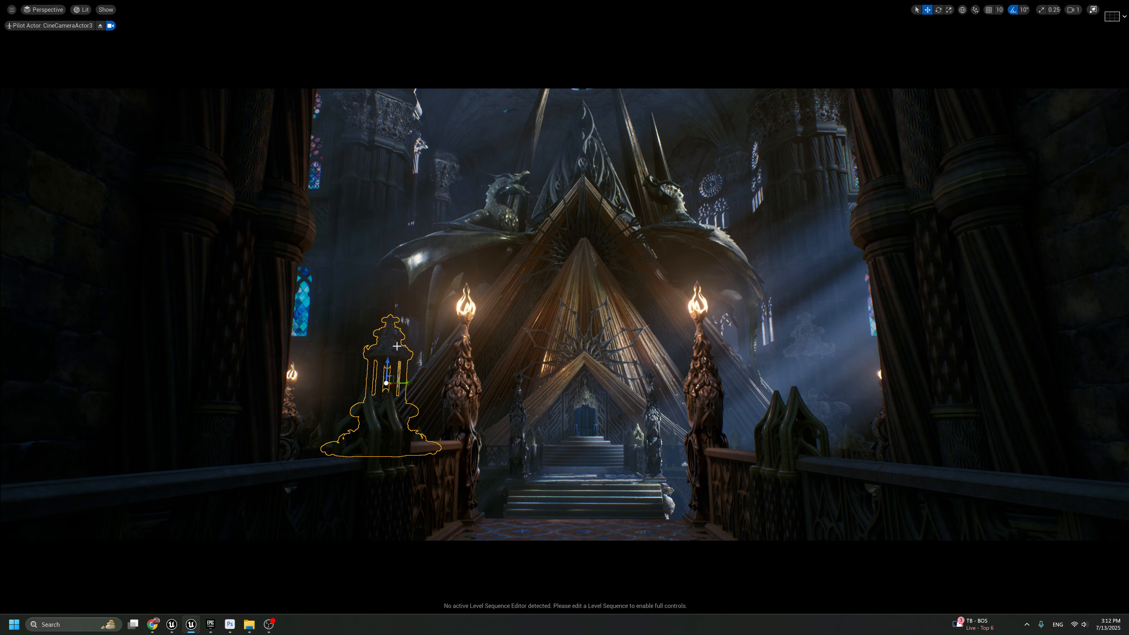
key("g")
left_click(100, 25)
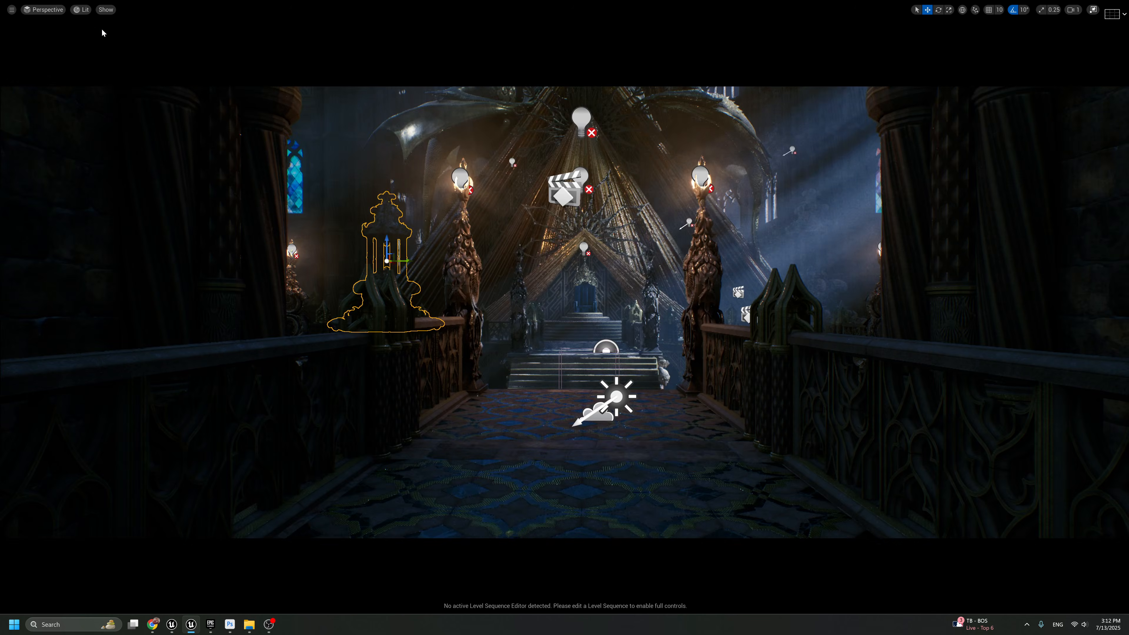
key("e")
right_click_drag(479, 366, 488, 339)
key("g")
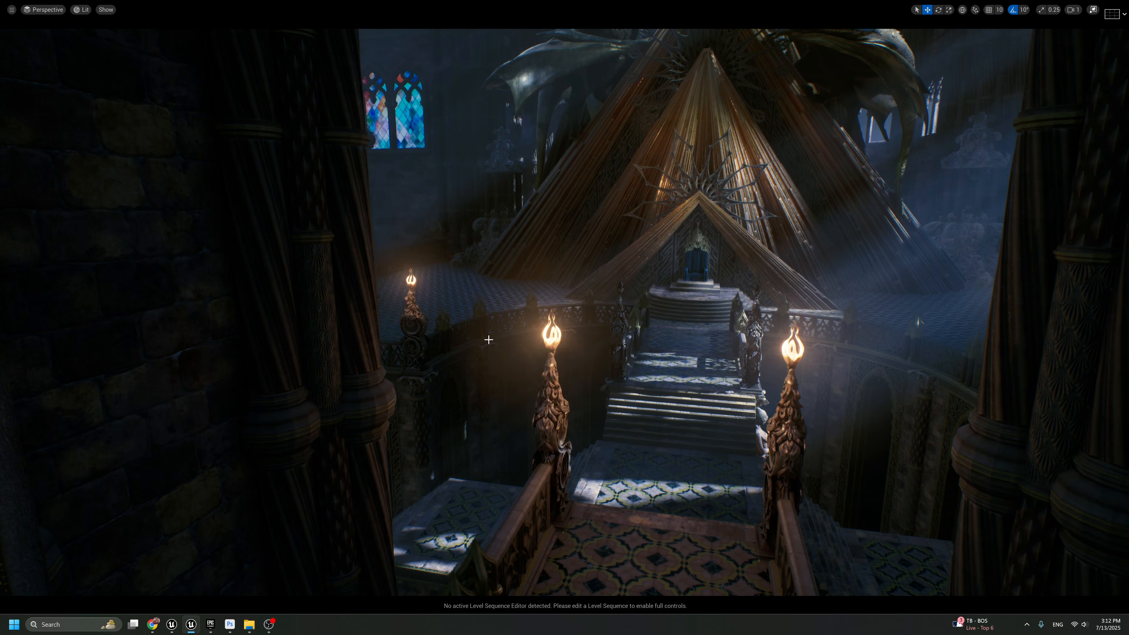
mouse_move(520, 296)
right_mouse_down()
mouse_move(534, 293)
mouse_move(524, 307)
right_mouse_up()
key("e")
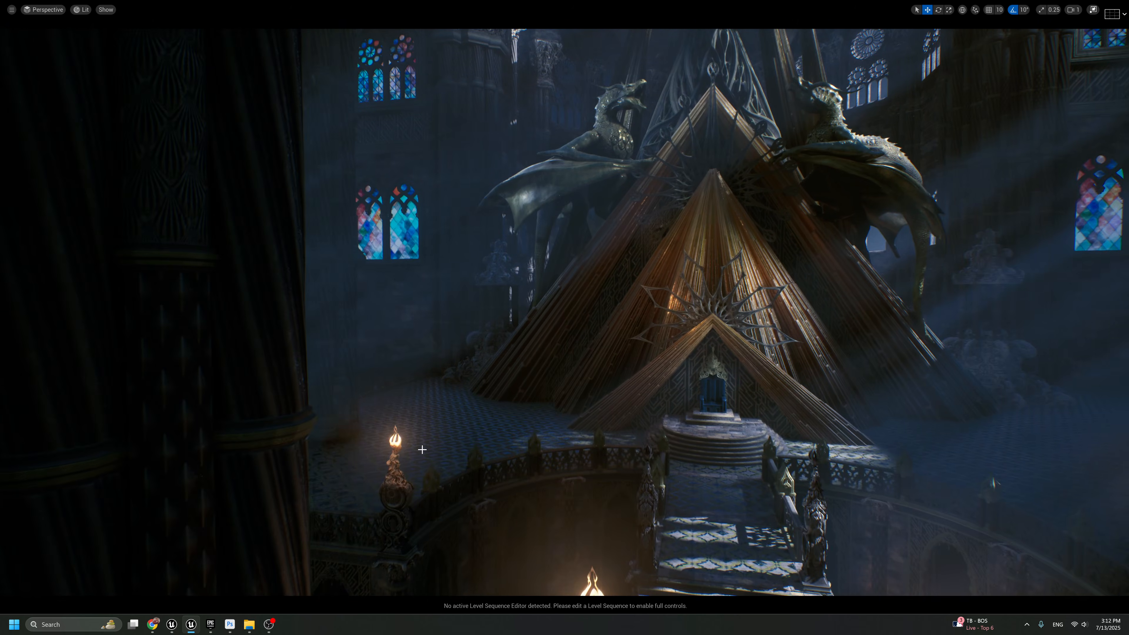
key("g")
left_click(400, 446)
left_click(396, 438)
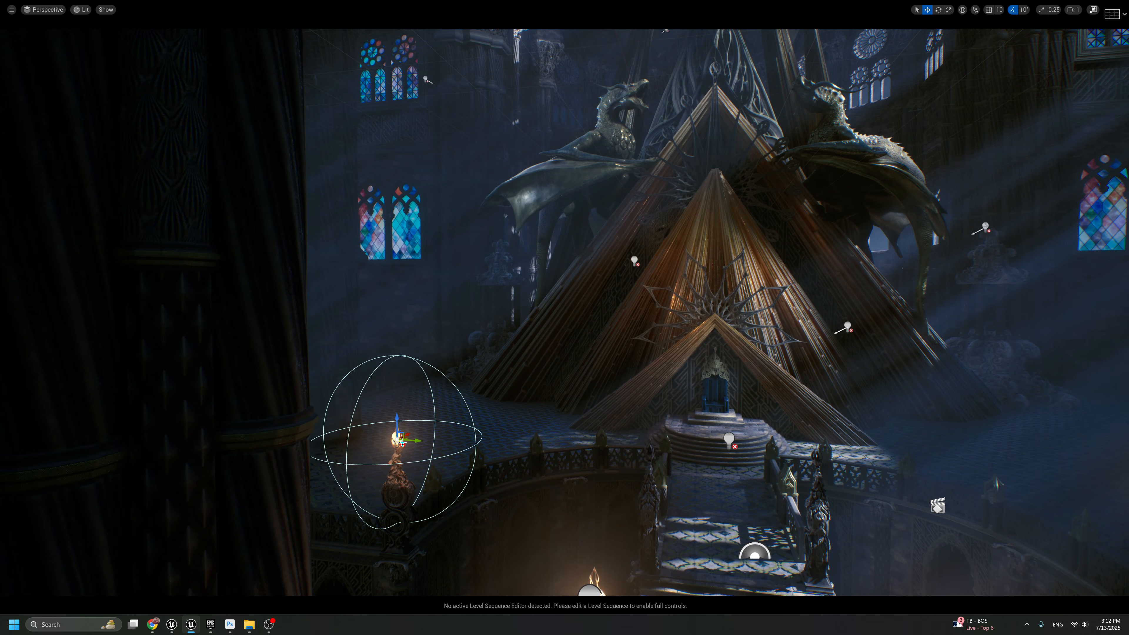
left_click_drag(396, 438, 602, 327)
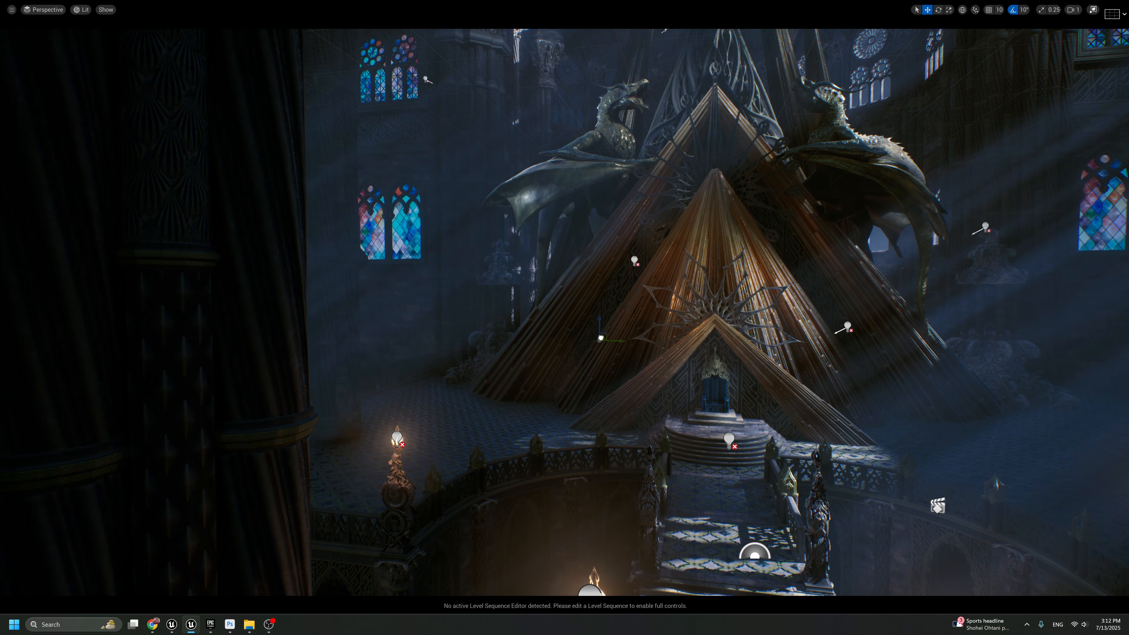
Place the duplicated point light inside the columned lantern statue left of the pyramid and return to the CineCameraActor3 view
key("a")
mouse_move(610, 334)
right_mouse_down()
mouse_move(614, 325)
mouse_move(594, 327)
right_mouse_up()
key("w")
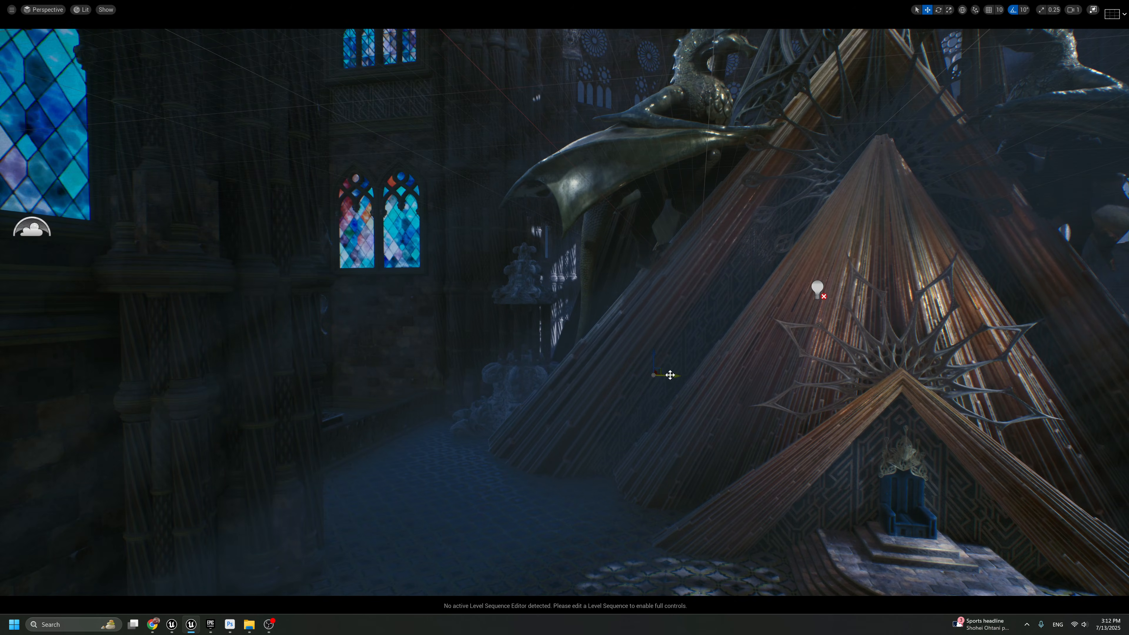
left_click_drag(668, 375, 536, 323)
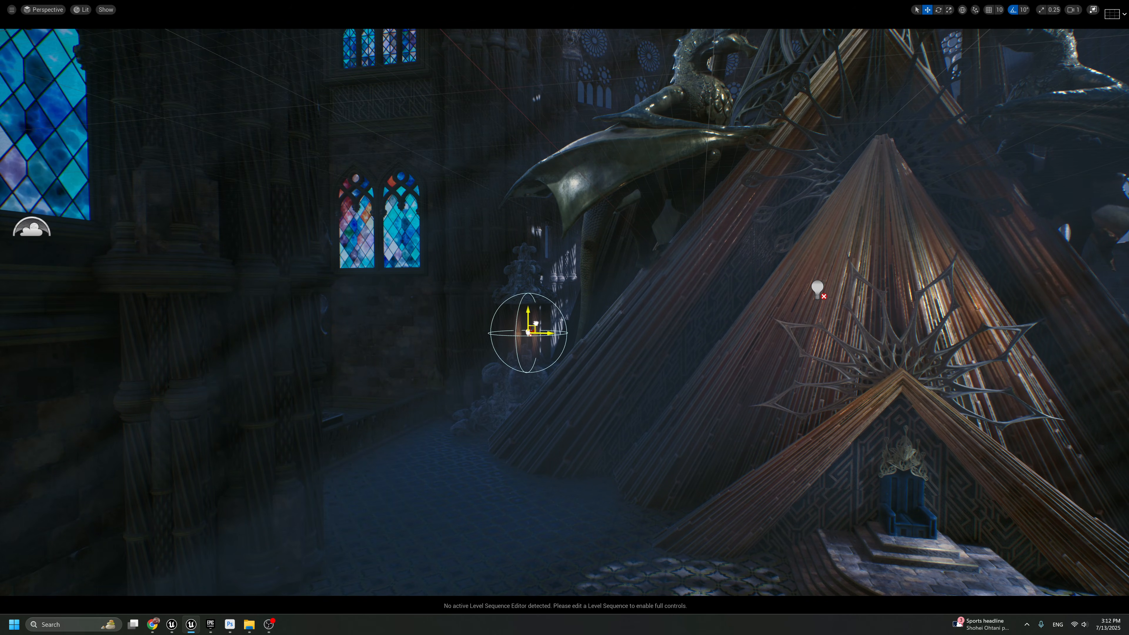
key("g")
key("g")
key("f")
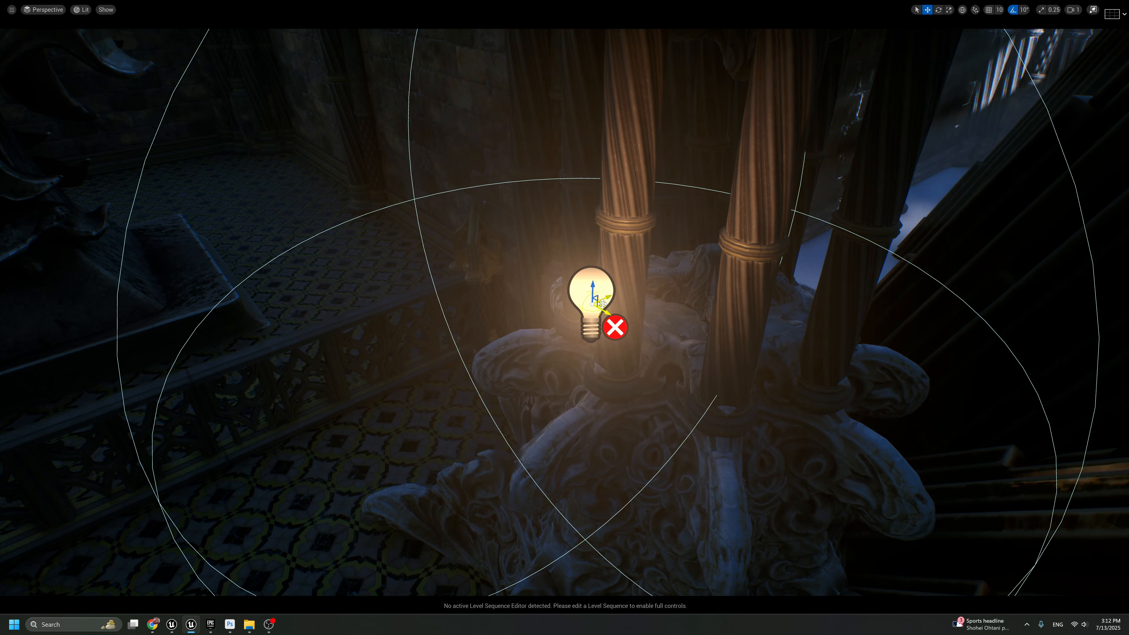
left_click_drag(605, 307, 710, 192)
left_click(45, 9)
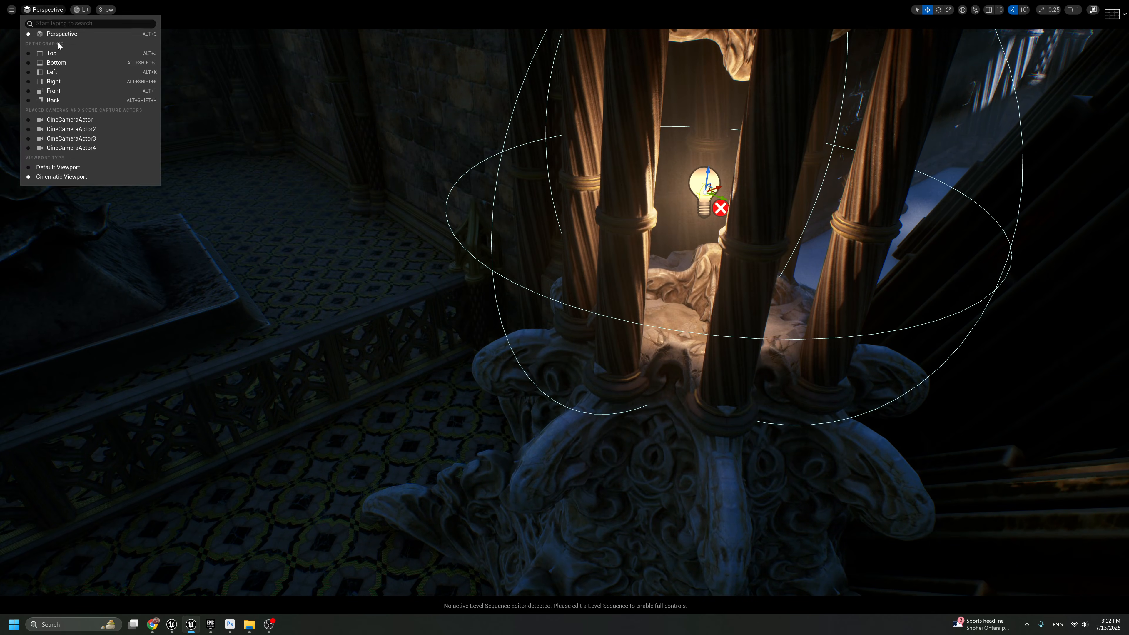
left_click(78, 137)
key("g")
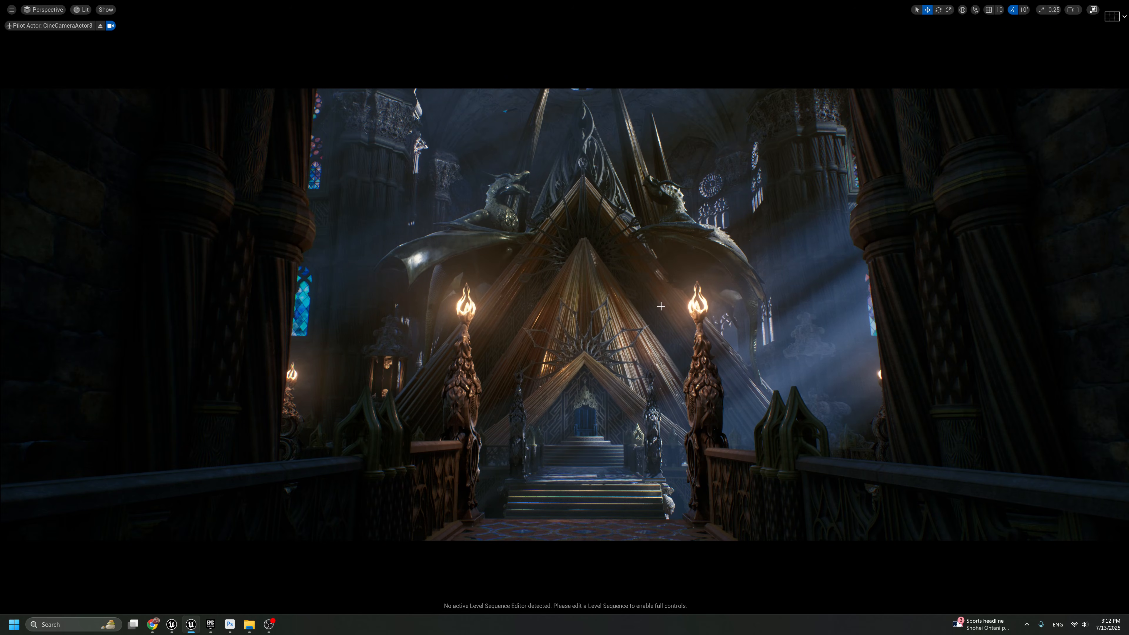
Set the lantern point light's volumetric scattering intensity to 10 and its intensity to about 34.8 cd, and check the full-screen shot
key("F11")
scroll(1014, 489, "down", 2)
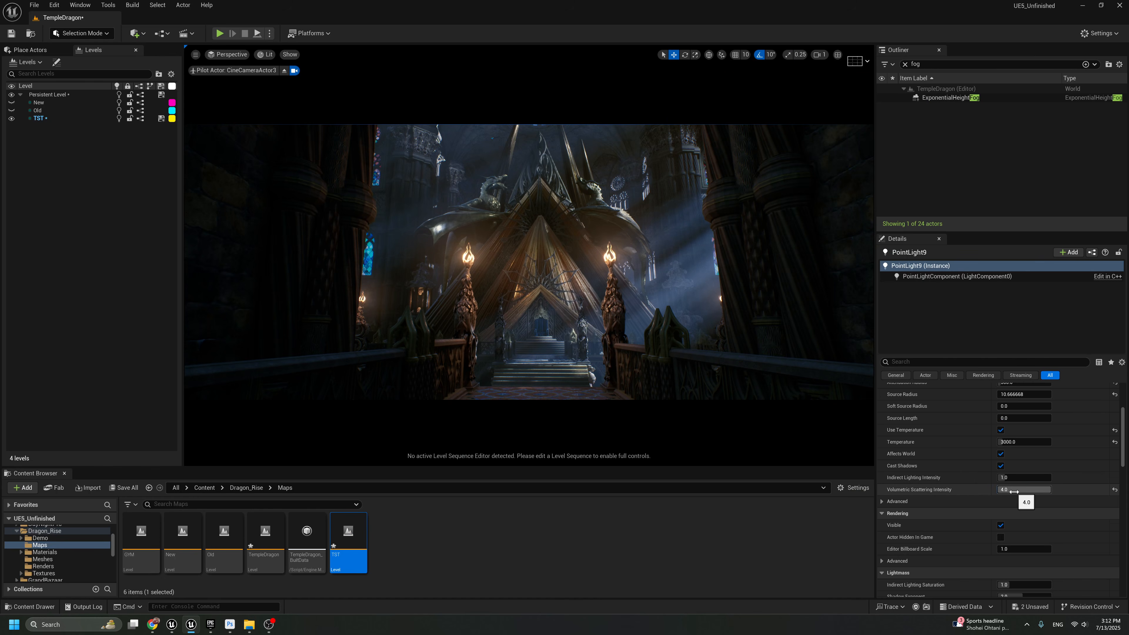
left_click(1014, 492)
type("10")
key("Return")
left_click(986, 484)
scroll(986, 483, "up", 5)
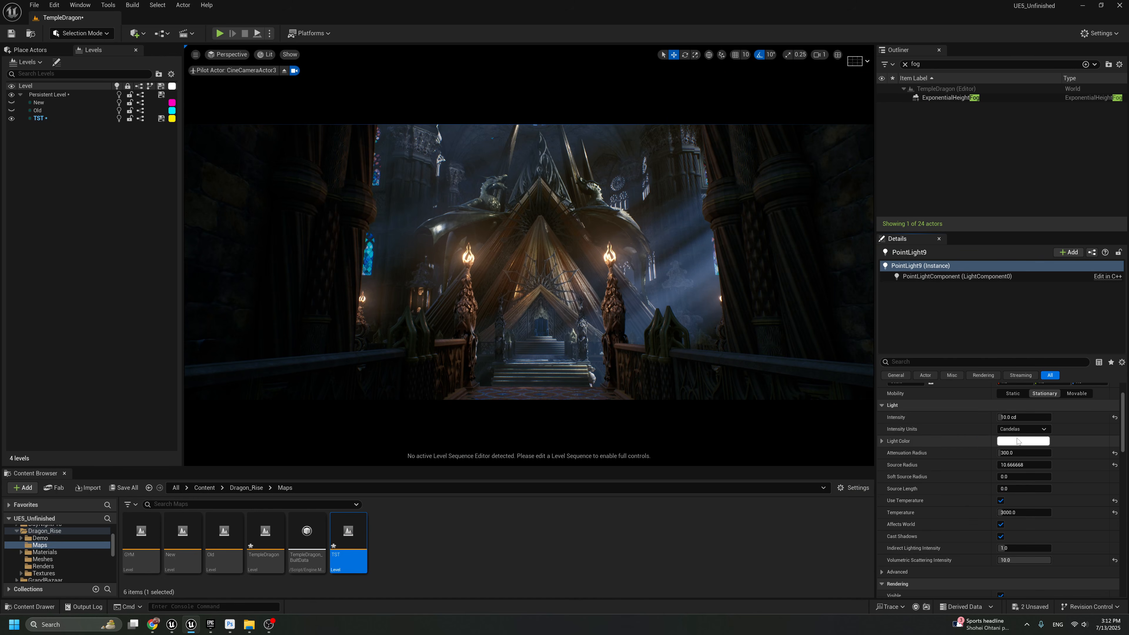
left_click_drag(1018, 418, 1042, 417)
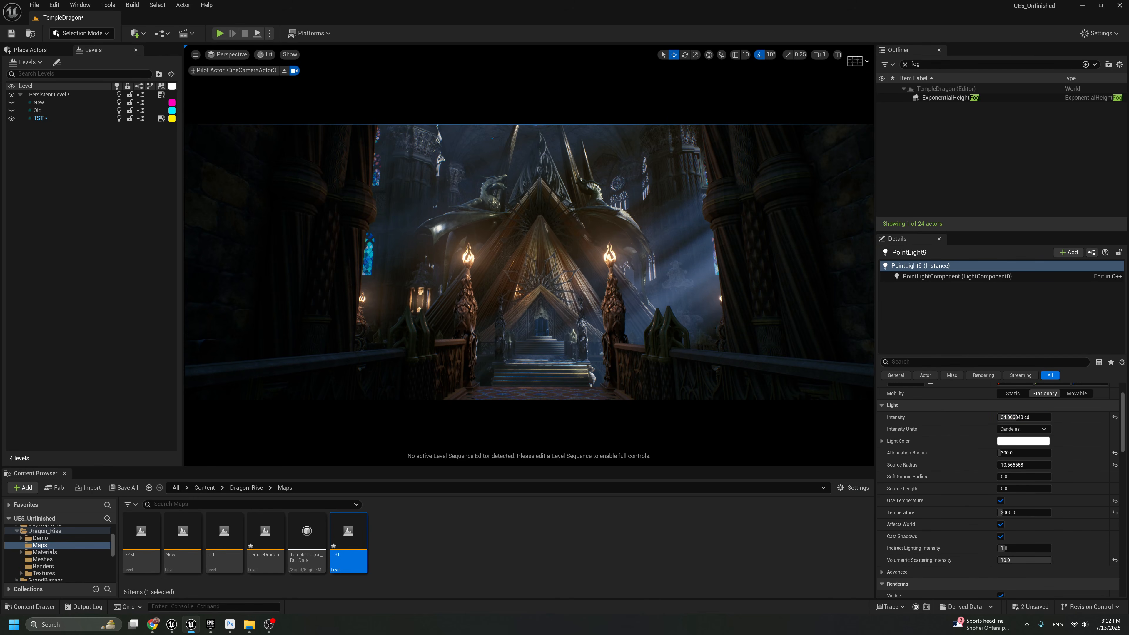
key("F11")
key("g")
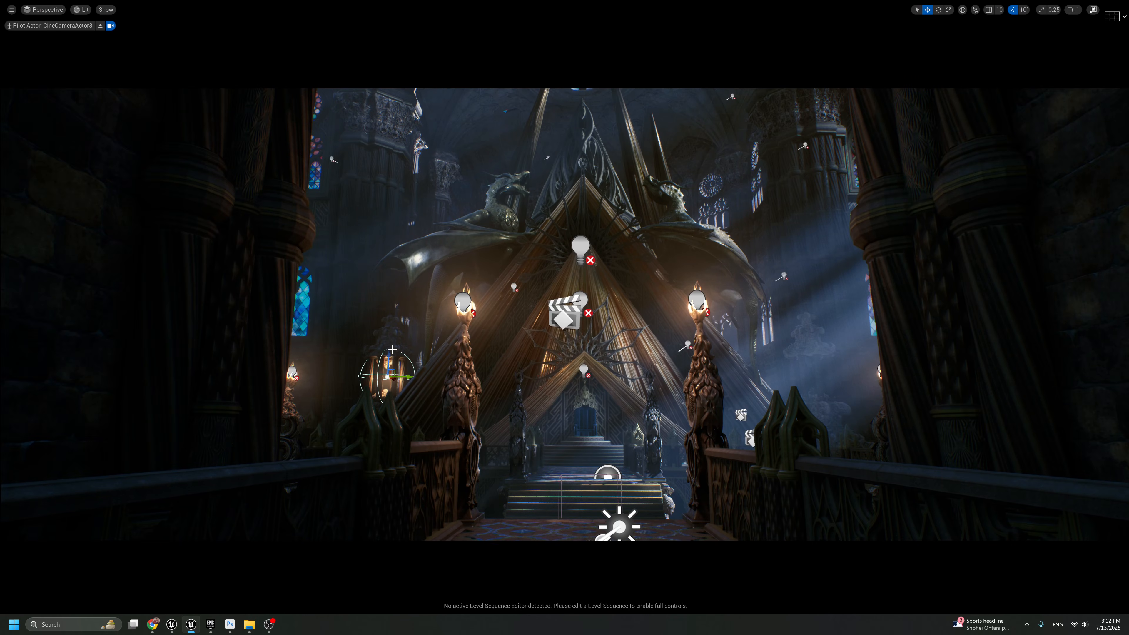
key("g")
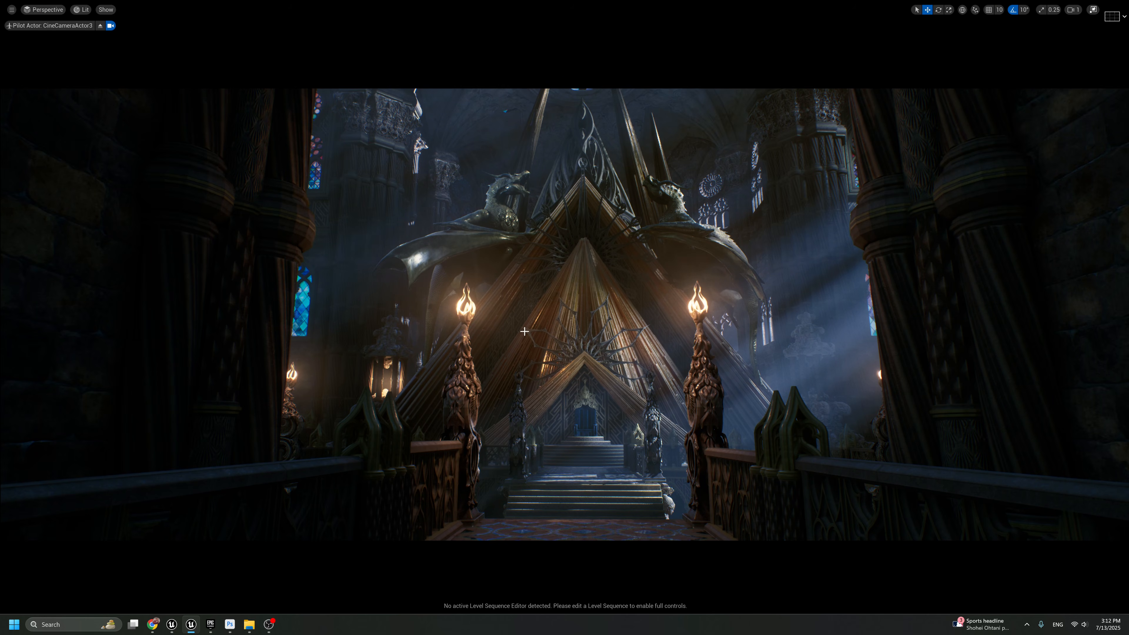
Delete the lantern point light and the two columned lantern statues flanking the pyramid
key("g")
left_click(394, 341)
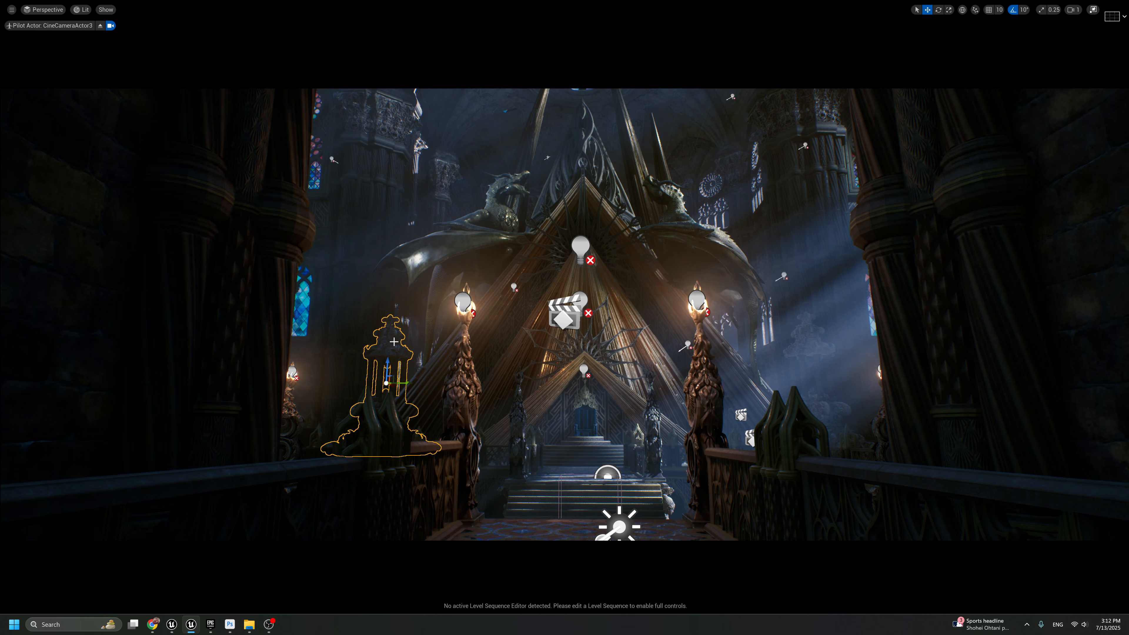
left_click(799, 341, "ctrl")
key("Delete")
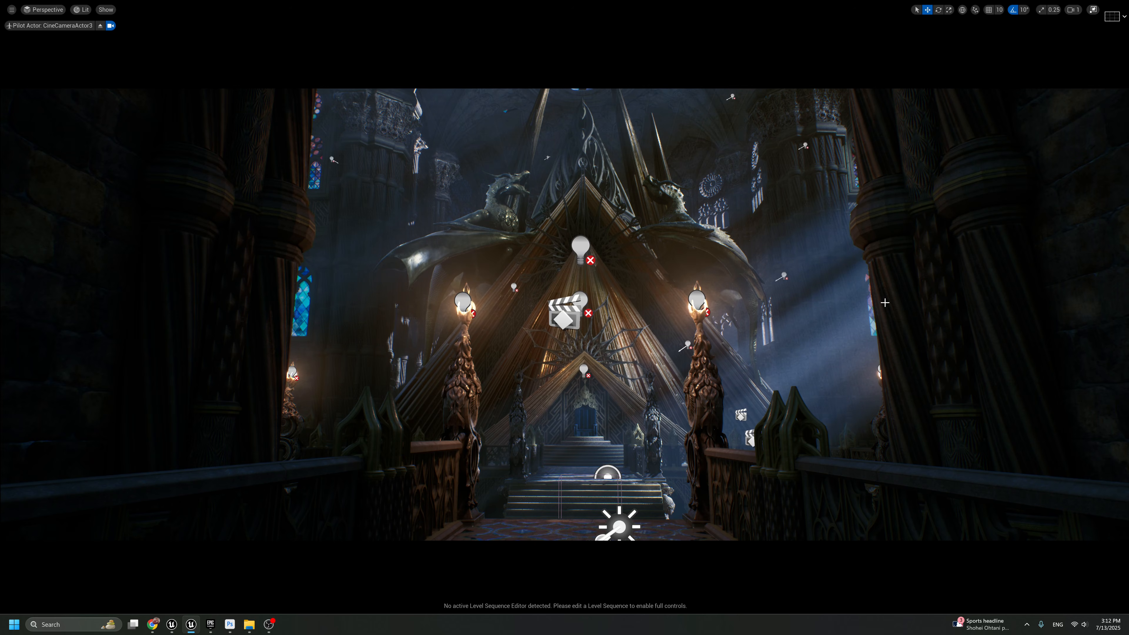
key("ctrl+z")
key("g")
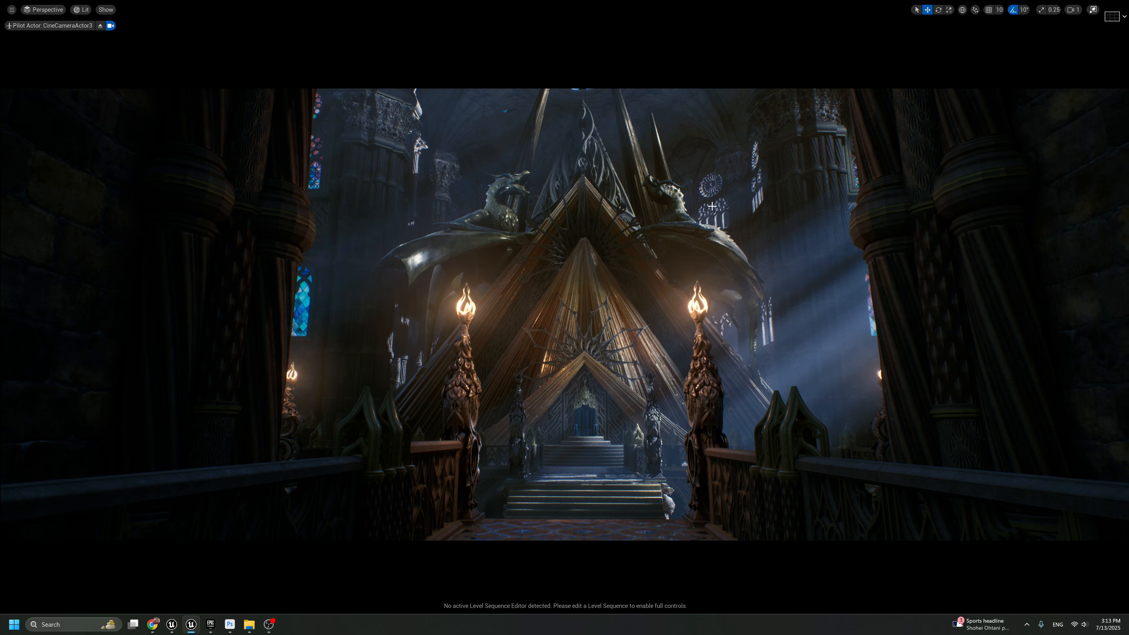
Compare the shot at small and full-screen size, and capture the letterboxed camera view as a screen snip
key("F11")
key("F11")
key("F11")
key("F11")
key("F11")
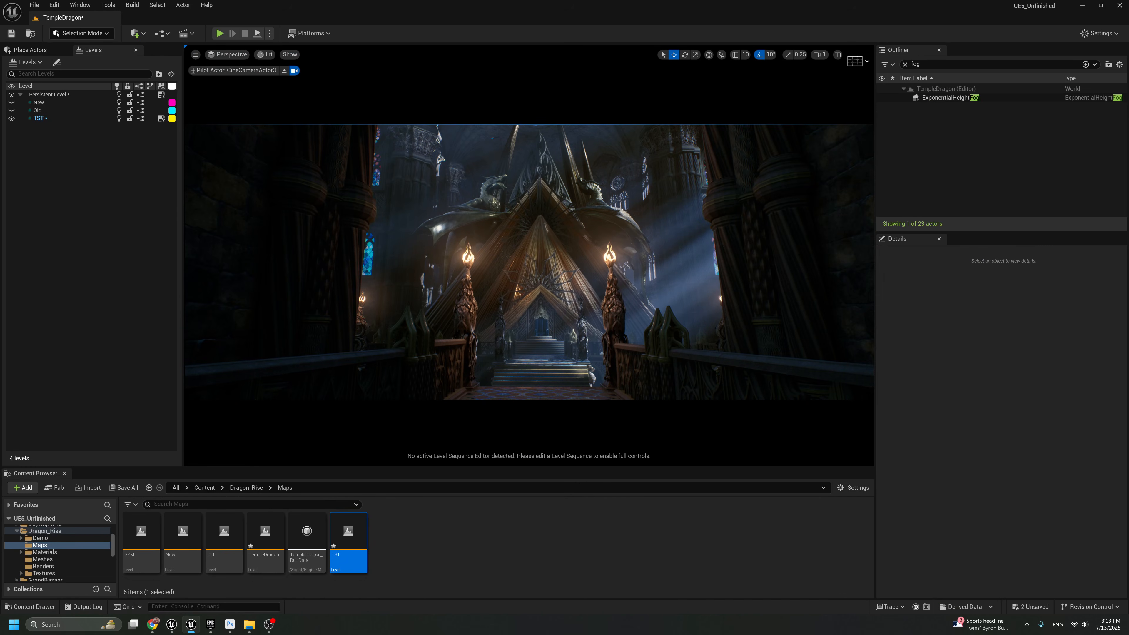
key("F11")
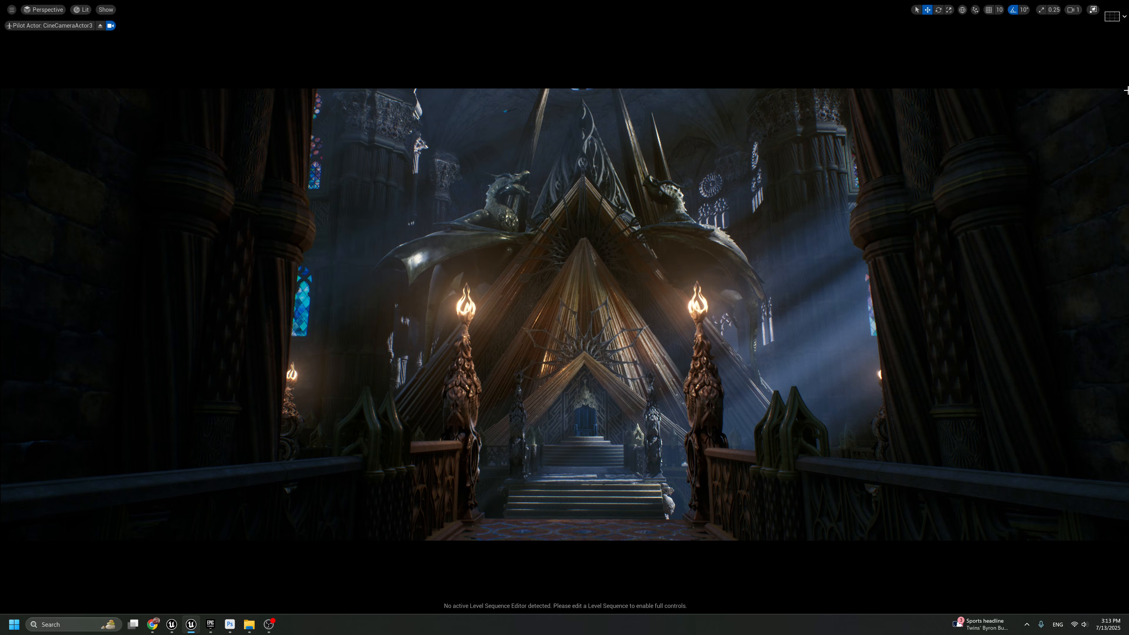
key("super+shift+s")
left_click_drag(1126, 91, 1, 539)
Switch to Photoshop and paste the captured shot into a new 1024 × 1024 px document
left_click(230, 625)
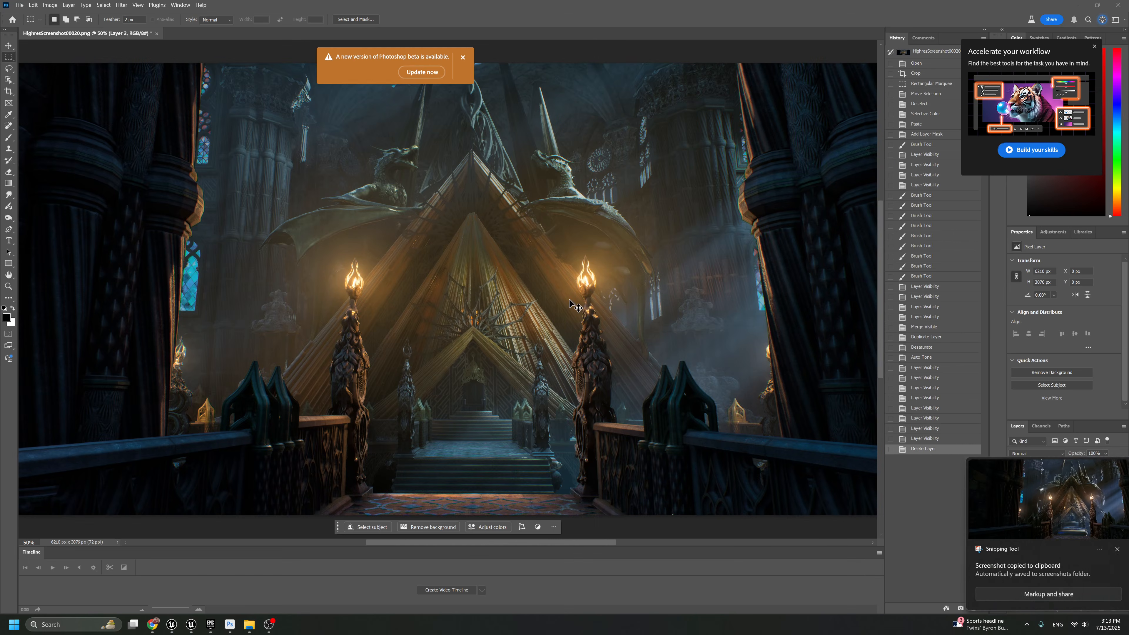
key("ctrl+n")
key("Return")
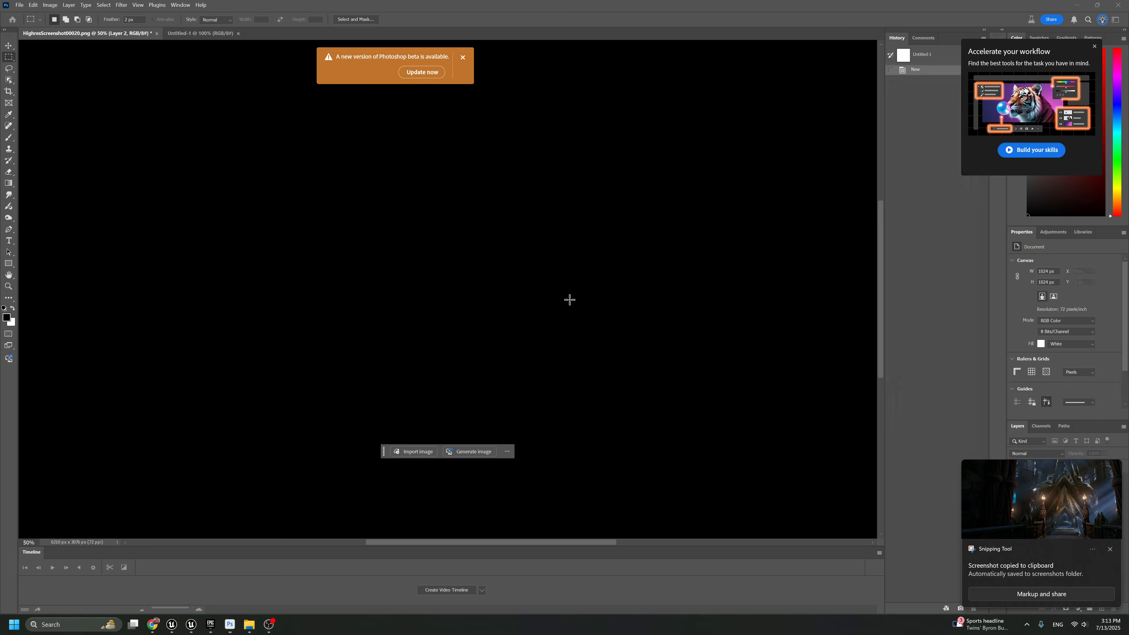
key("ctrl+v")
Create a second document of 3829 × 1524 px, paste the captured shot into it and preview it with the interface hidden
key("ctrl+n")
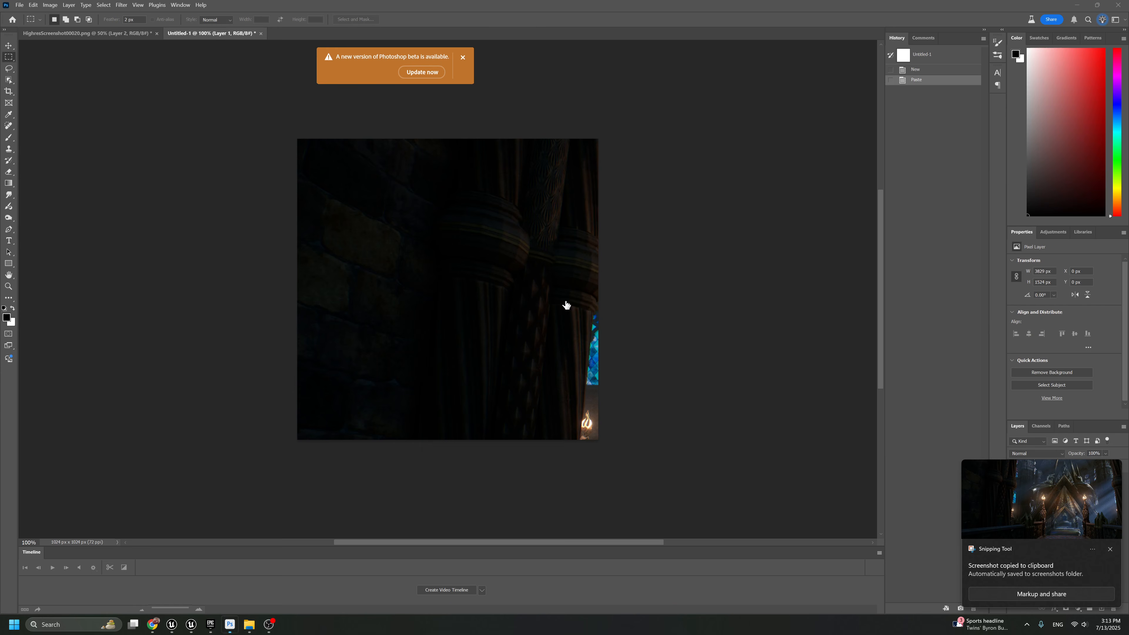
key("Return")
key("ctrl+v")
key("Tab")
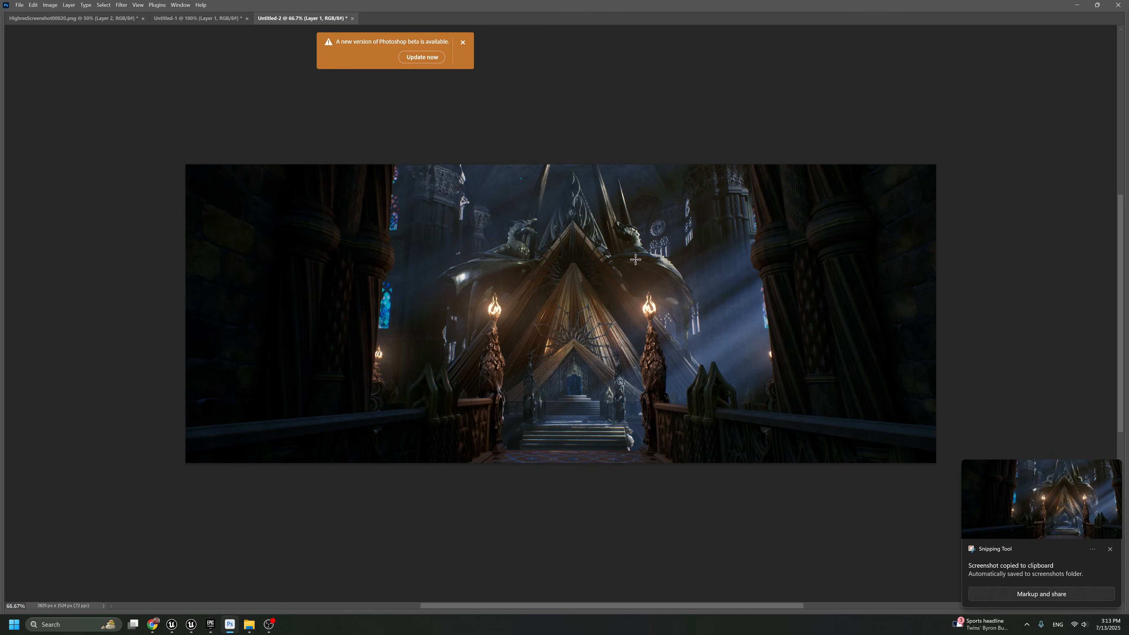
key("Tab")
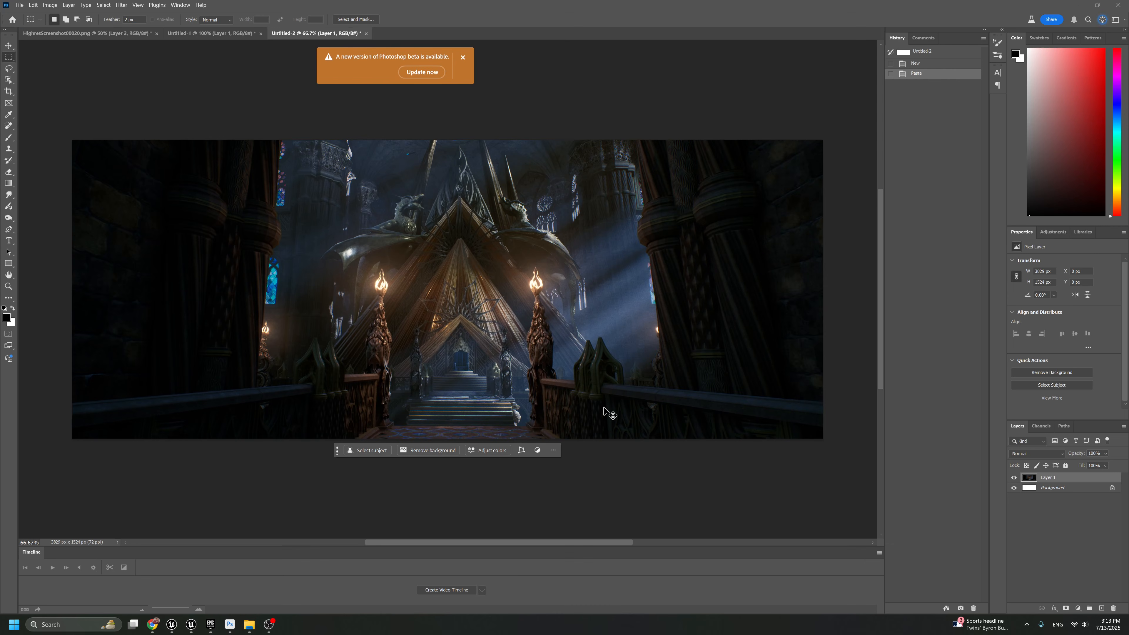
Display the grid over the pasted shot, and undo and redo the paste
key("ctrl+apostrophe")
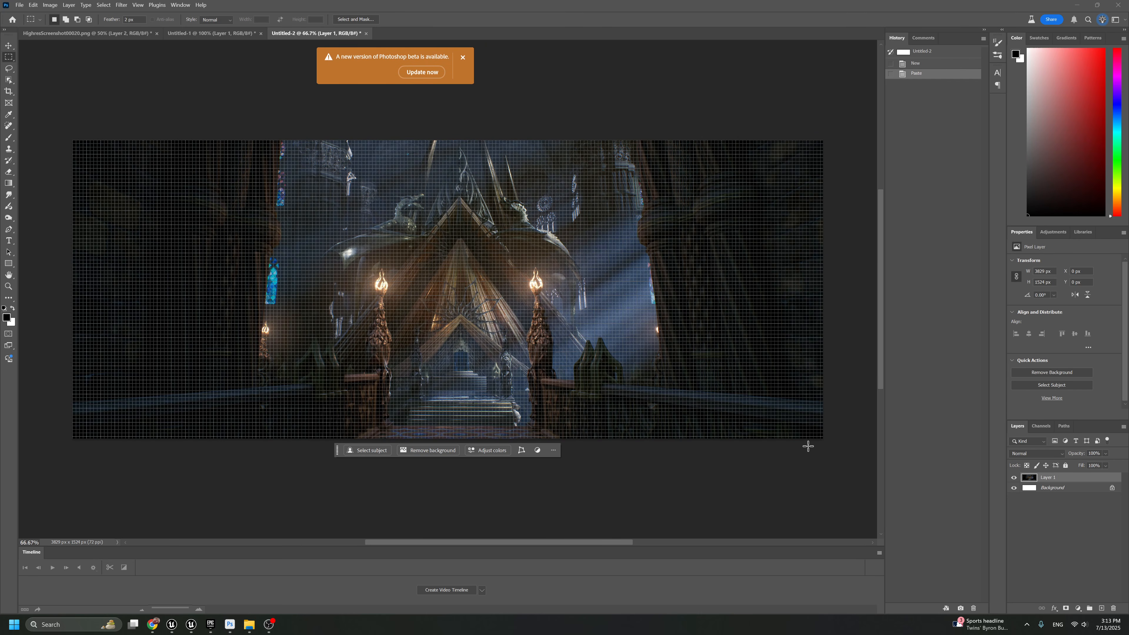
key("ctrl+z")
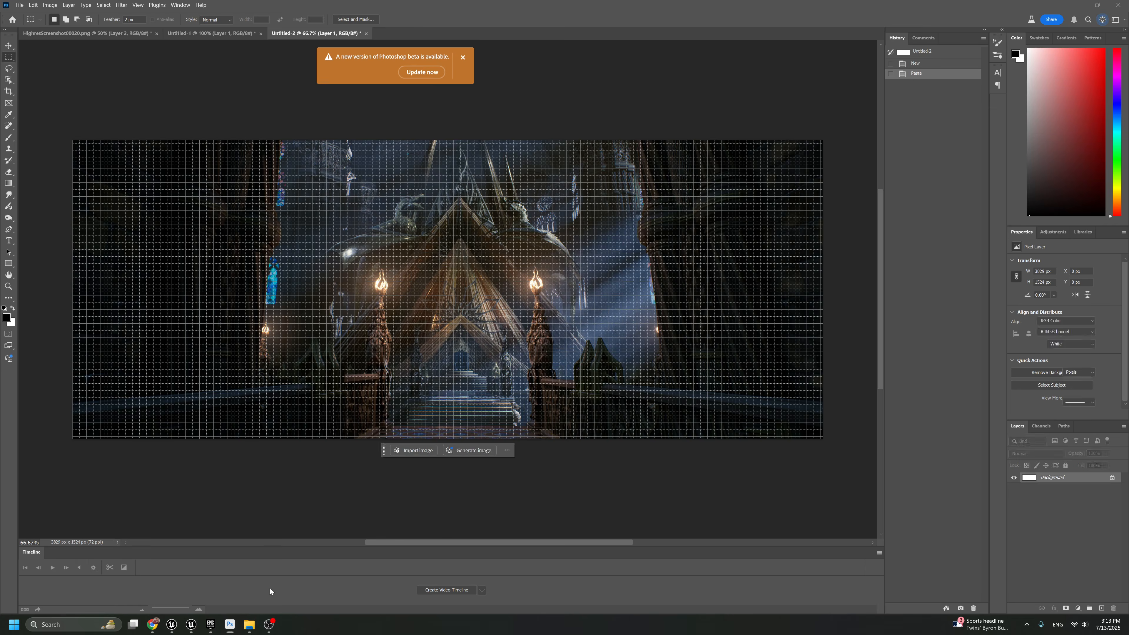
key("ctrl+shift+z")
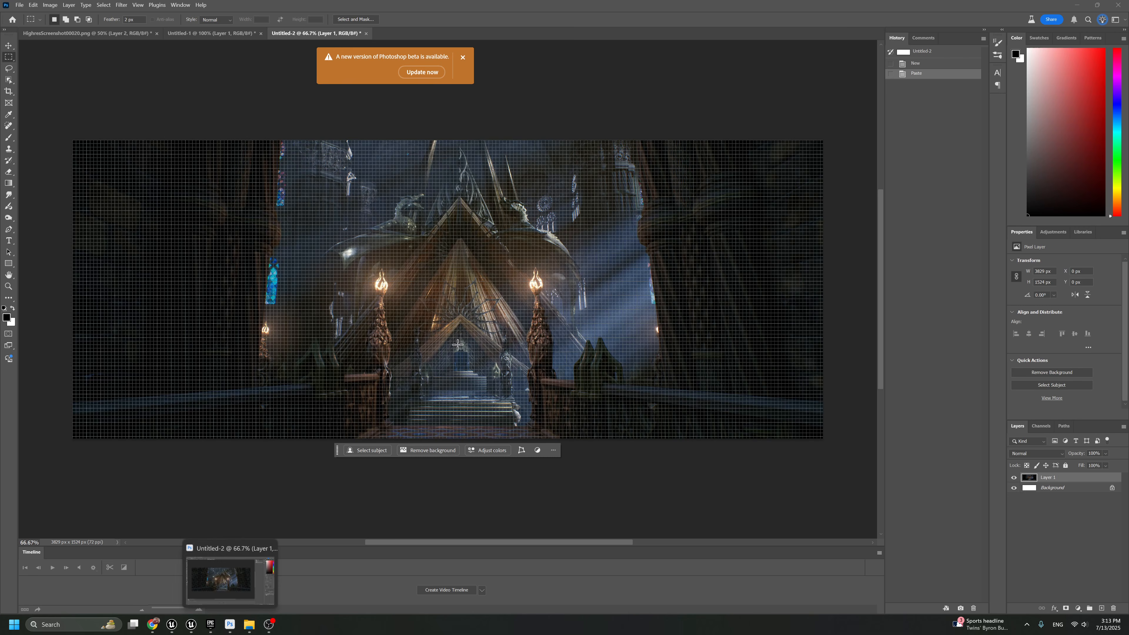
Hide the grid and fill a full-height vertical strip, 30 px wide, with white on a new layer
key("ctrl+apostrophe")
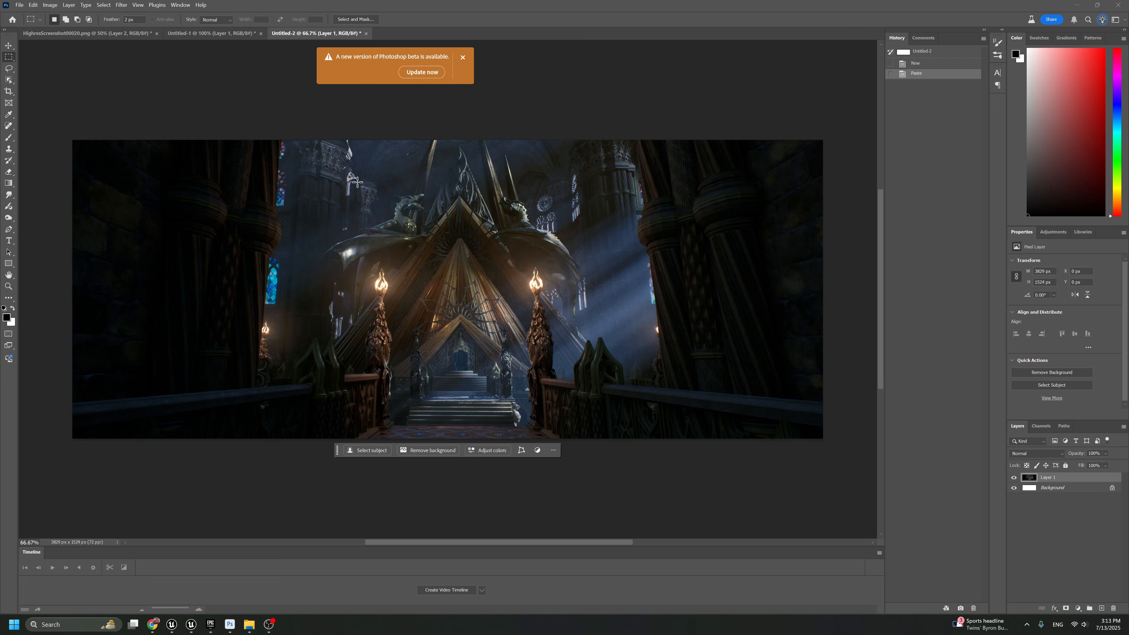
left_click_drag(635, 135, 634, 506)
left_click_drag(633, 506, 636, 507)
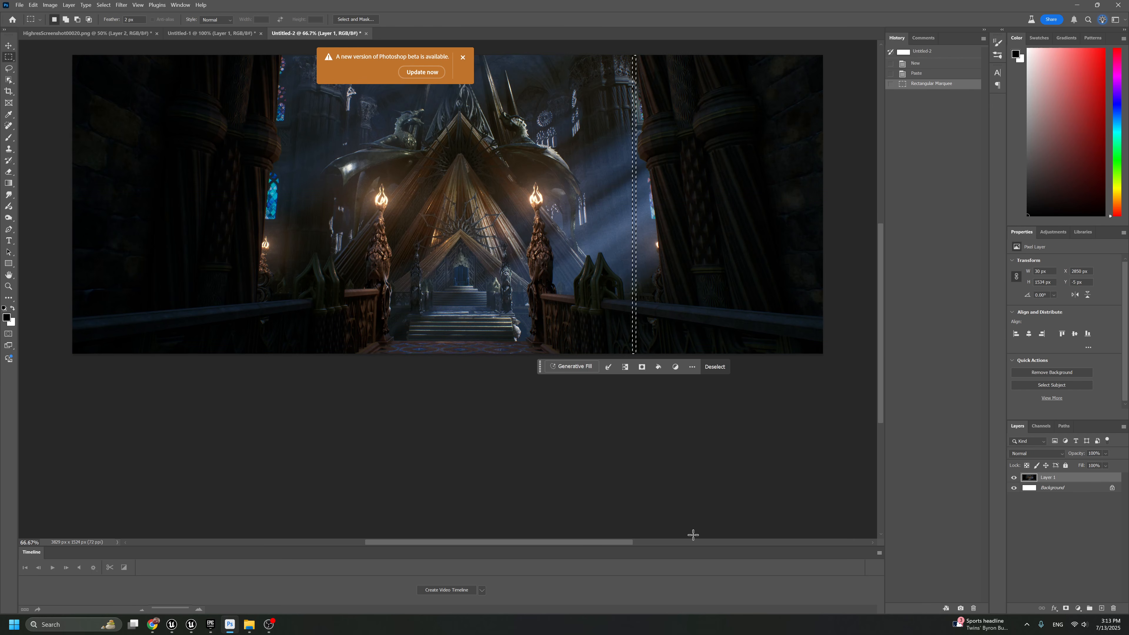
left_click(1101, 607)
key("ctrl+BackSpace")
key("ctrl+d")
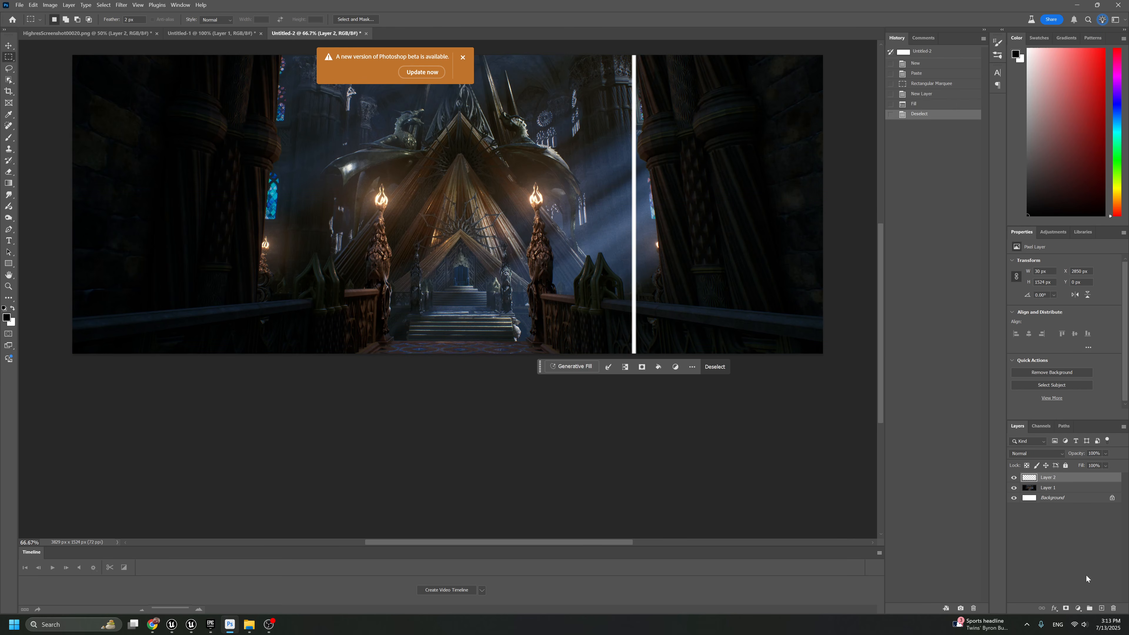
Rotate the white strip into a diagonal and move it up to start near the image's top centre
left_click_drag(477, 152, 499, 255)
key("ctrl+t")
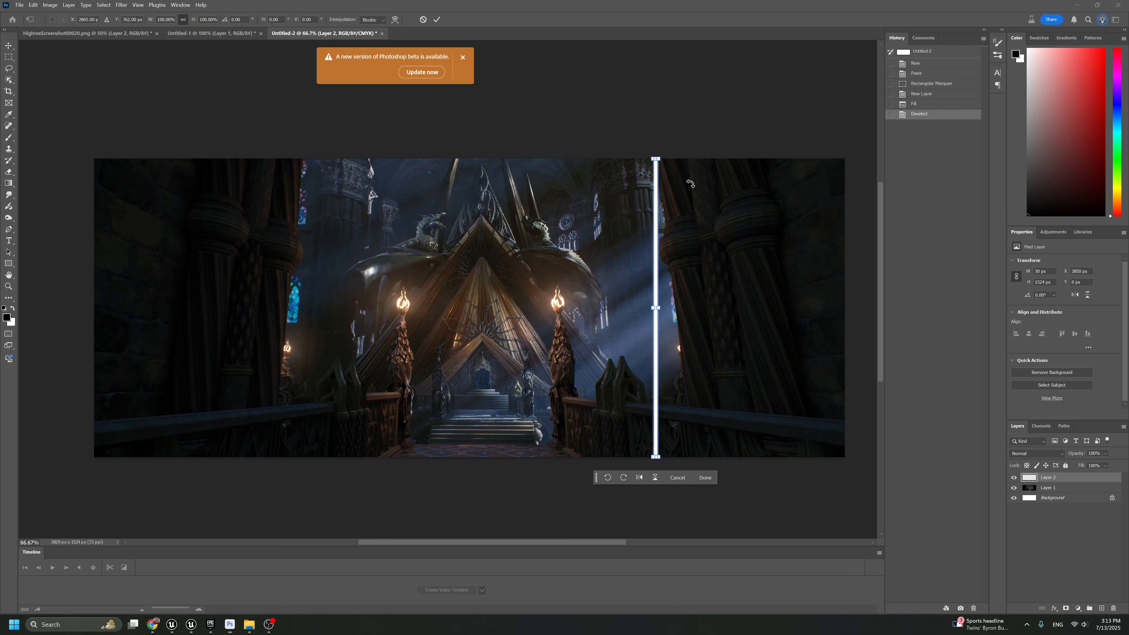
left_click_drag(687, 184, 568, 111)
key("Return")
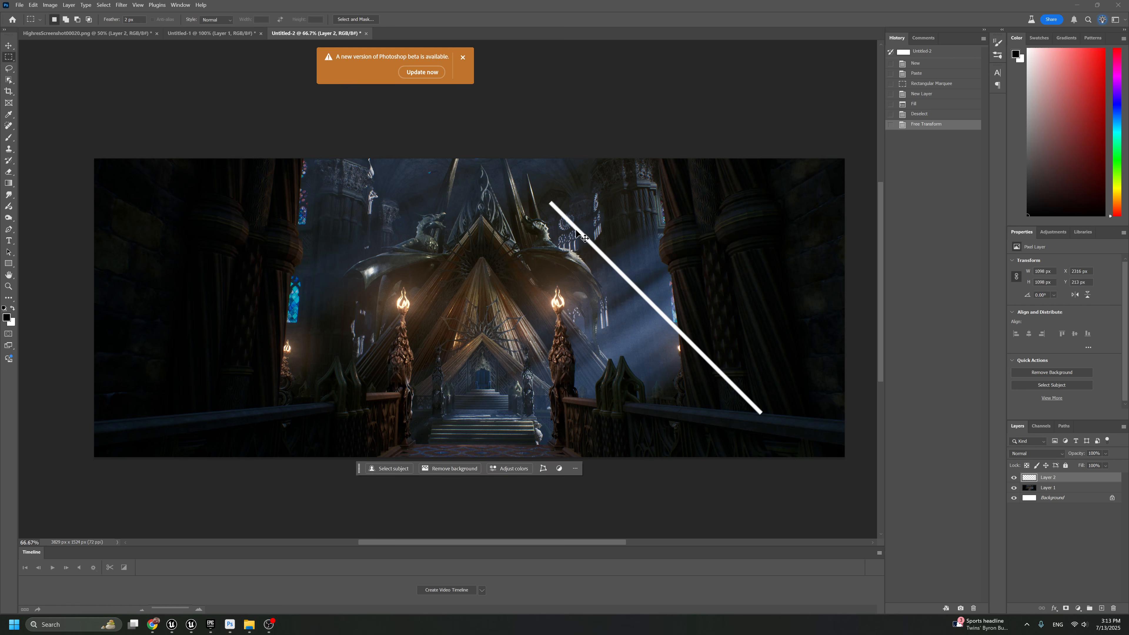
left_click_drag(575, 229, 526, 184, "ctrl")
Duplicate the diagonal strip layer, mirror the copy and place it so both strips meet in an apex above the throne
right_click(527, 184)
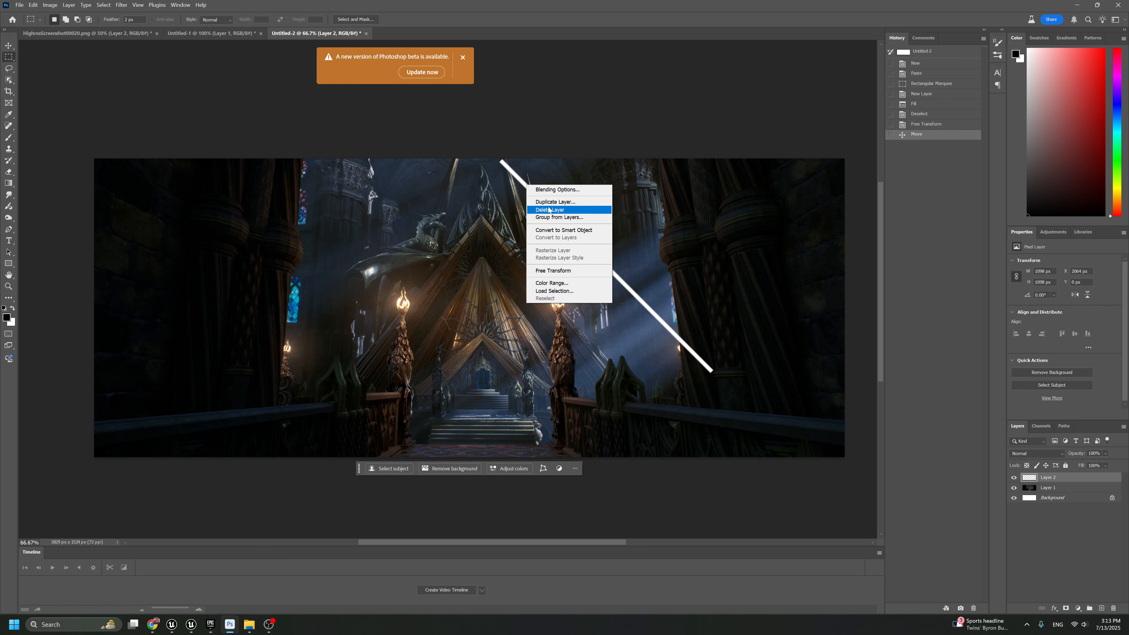
left_click(551, 200)
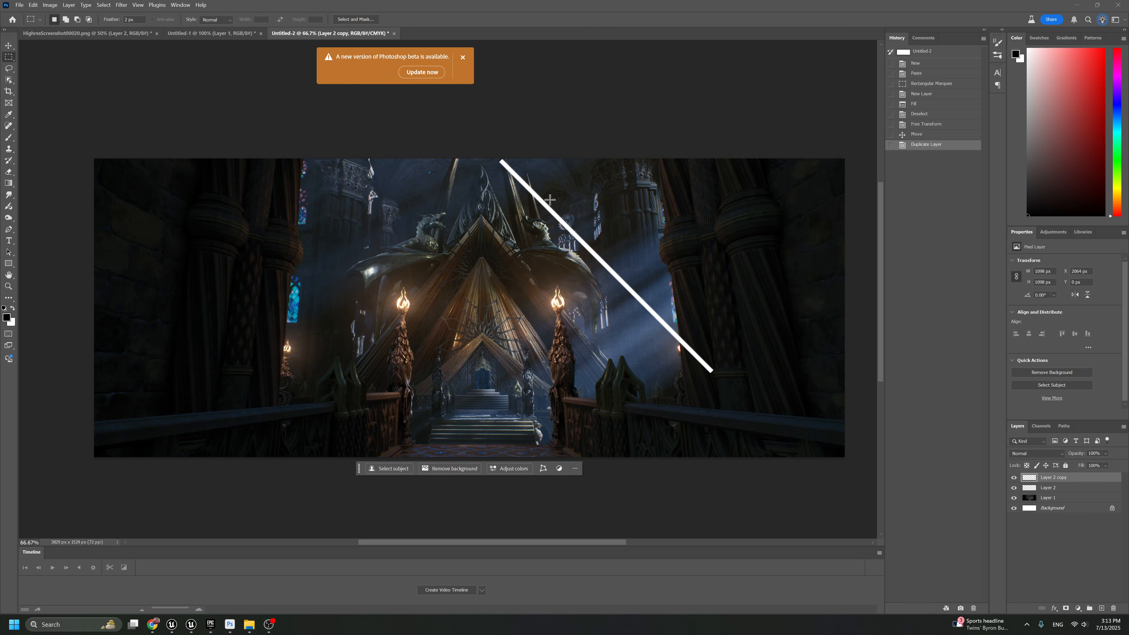
key("ctrl+t")
right_click(552, 207)
left_click(587, 384)
key("Return")
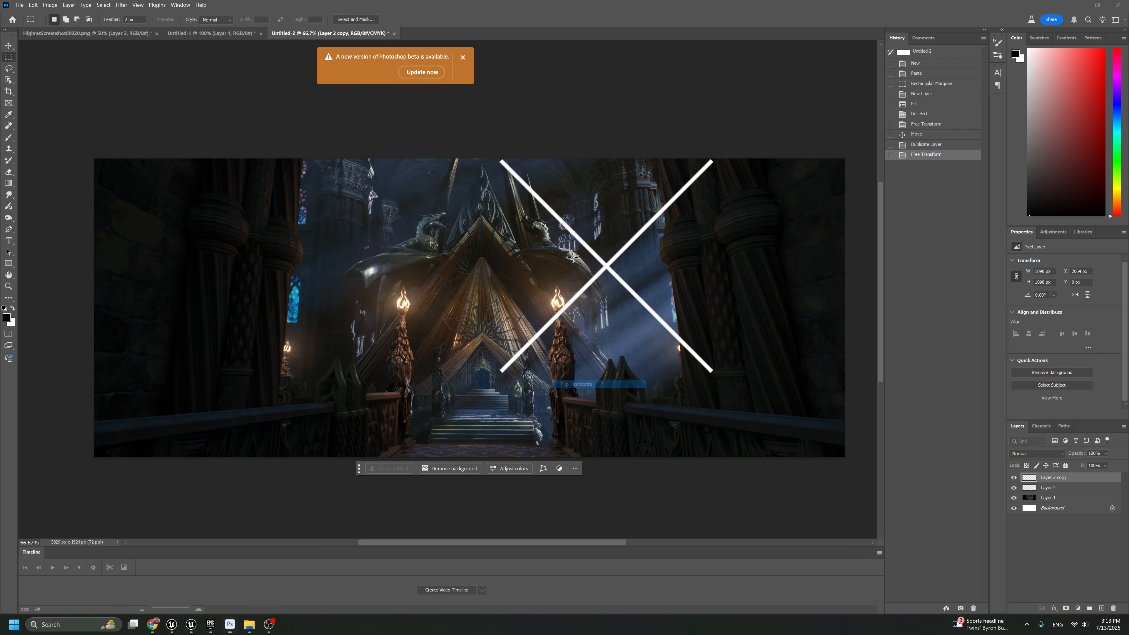
left_click_drag(649, 230, 441, 241, "ctrl")
Move both diagonal strips together over the throne canopy and review the framing at 100% with the interface hidden
left_click(1051, 489, "shift")
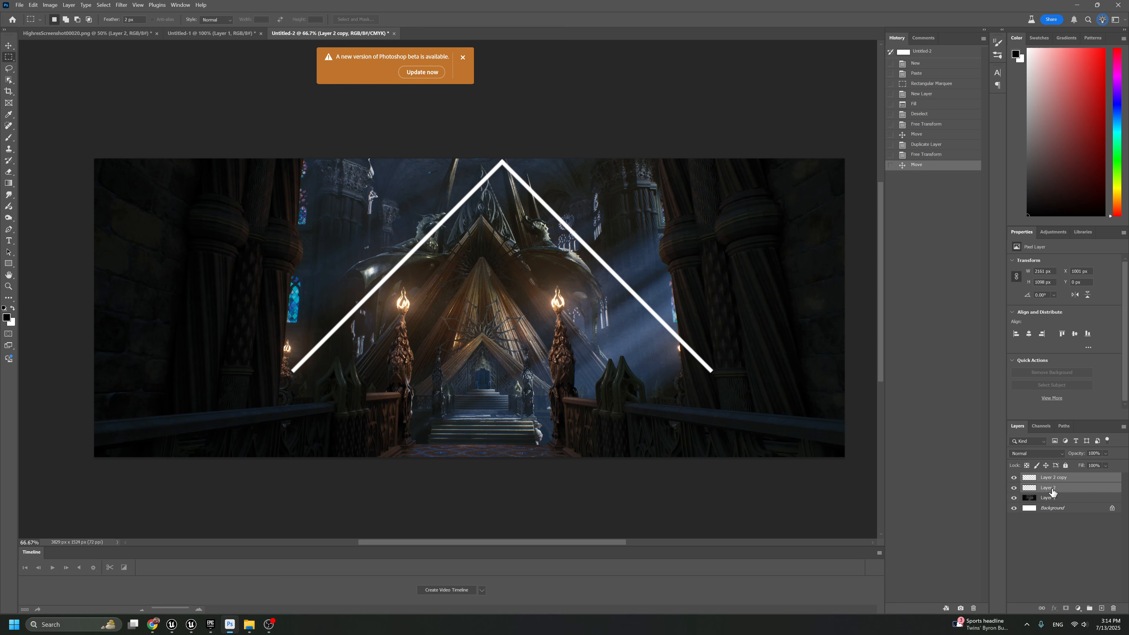
left_click_drag(673, 328, 652, 315, "ctrl")
left_click_drag(591, 289, 592, 334, "ctrl")
key("Tab")
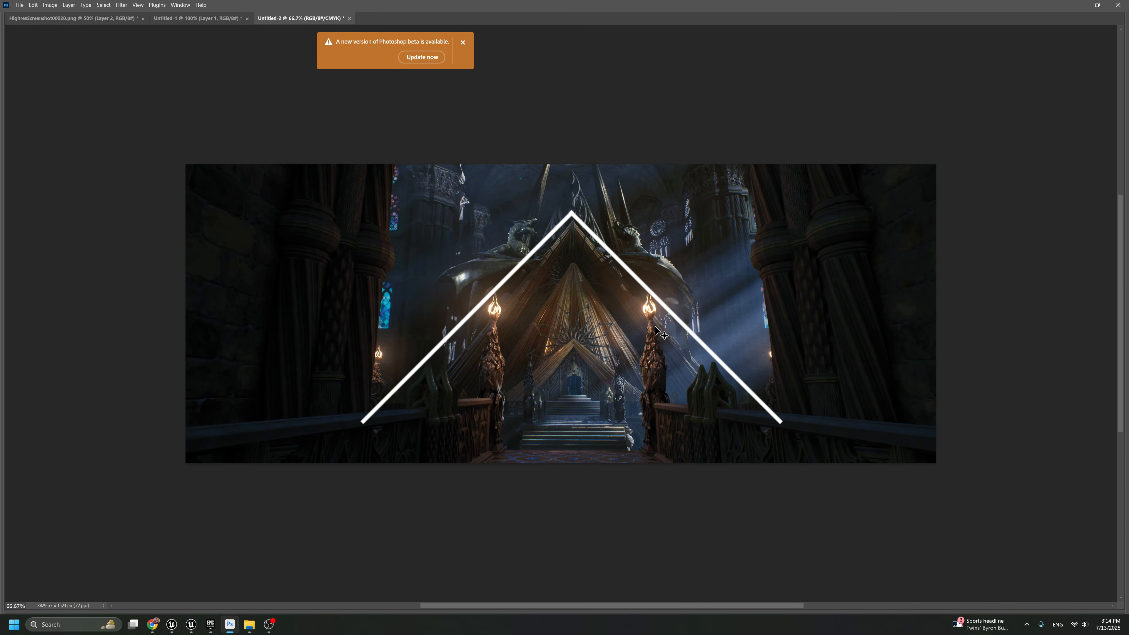
key("ctrl+1")
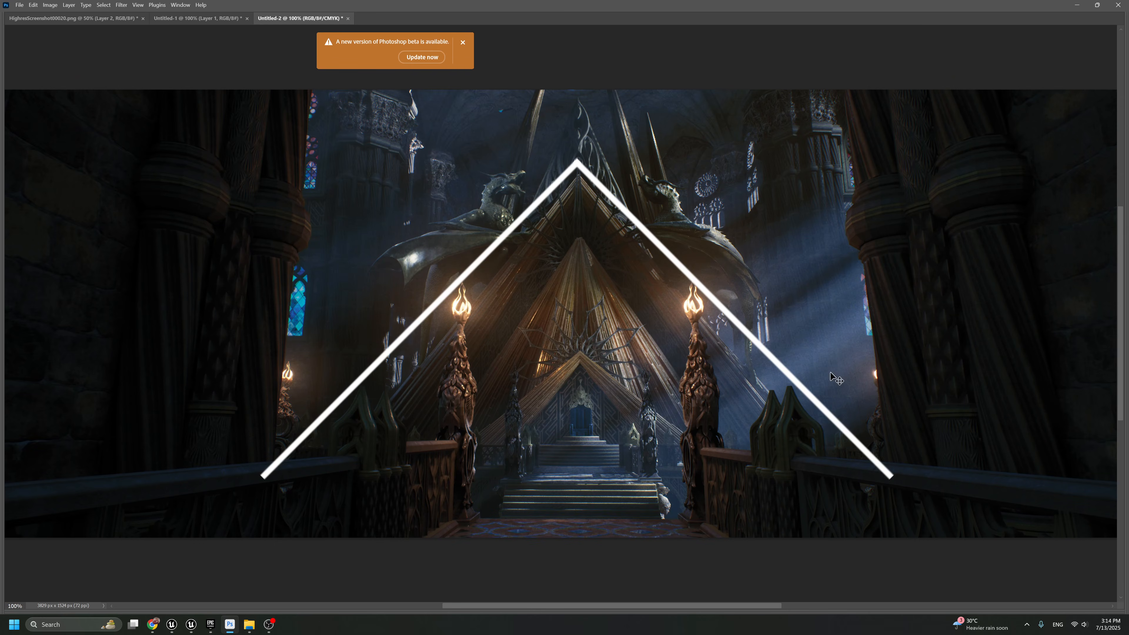
mouse_move(831, 377)
left_mouse_down()
mouse_move(886, 372)
mouse_move(882, 360)
mouse_move(882, 371)
mouse_move(747, 386)
mouse_move(823, 368)
mouse_move(853, 346)
mouse_move(845, 367)
left_mouse_up()
key("Tab")
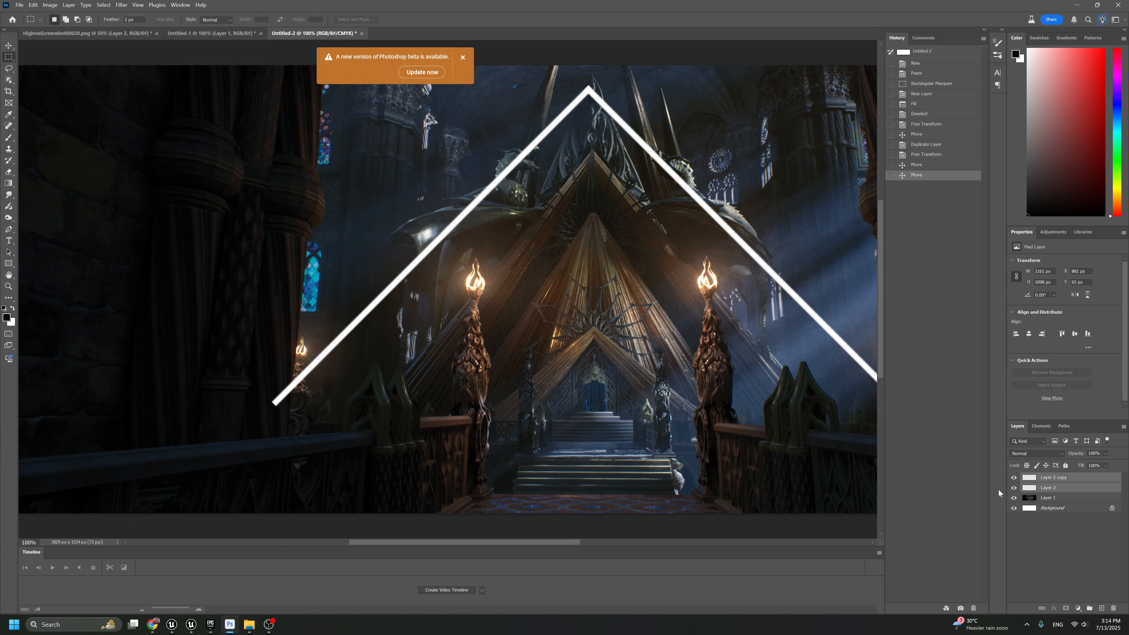
key("ctrl+minus")
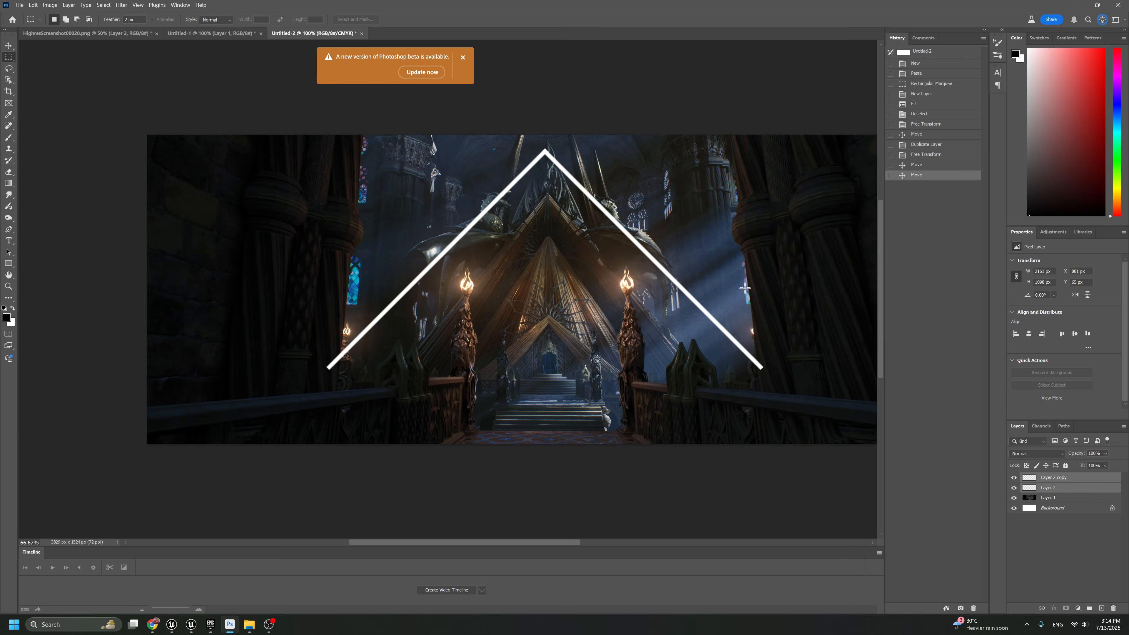
Switch to the UE5_Unfinished project in Unreal Editor and return its viewport from full screen to the normal layout
key("alt+Tab")
key("Tab")
key("alt+Tab")
key("Tab")
key("Tab")
key("Tab")
key("Tab")
key("Tab")
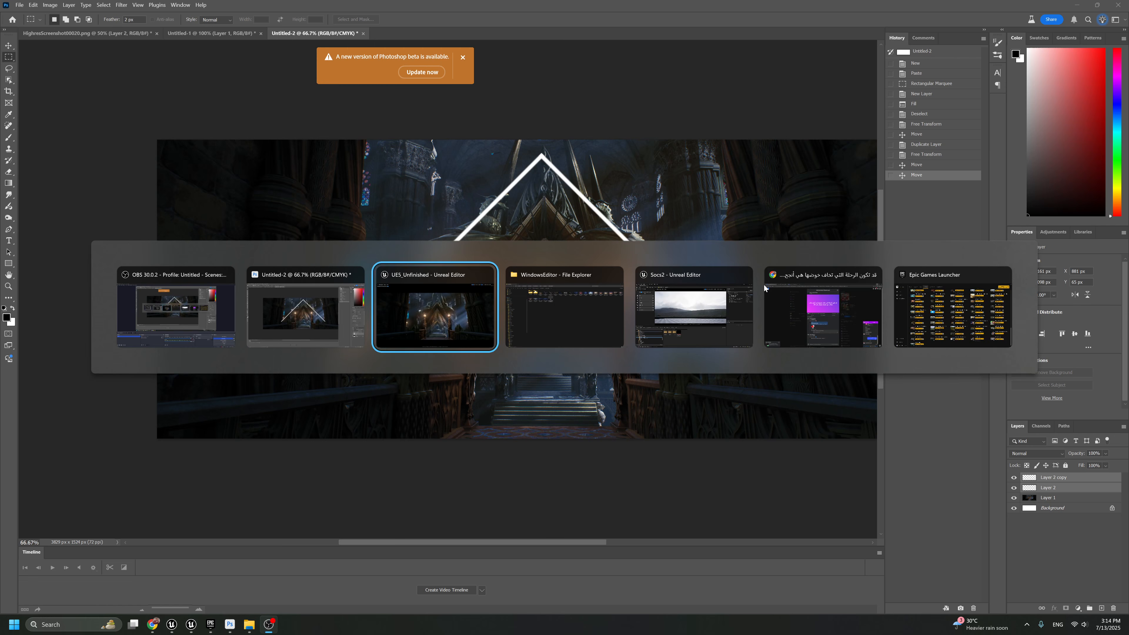
key("Tab")
key("Tab")
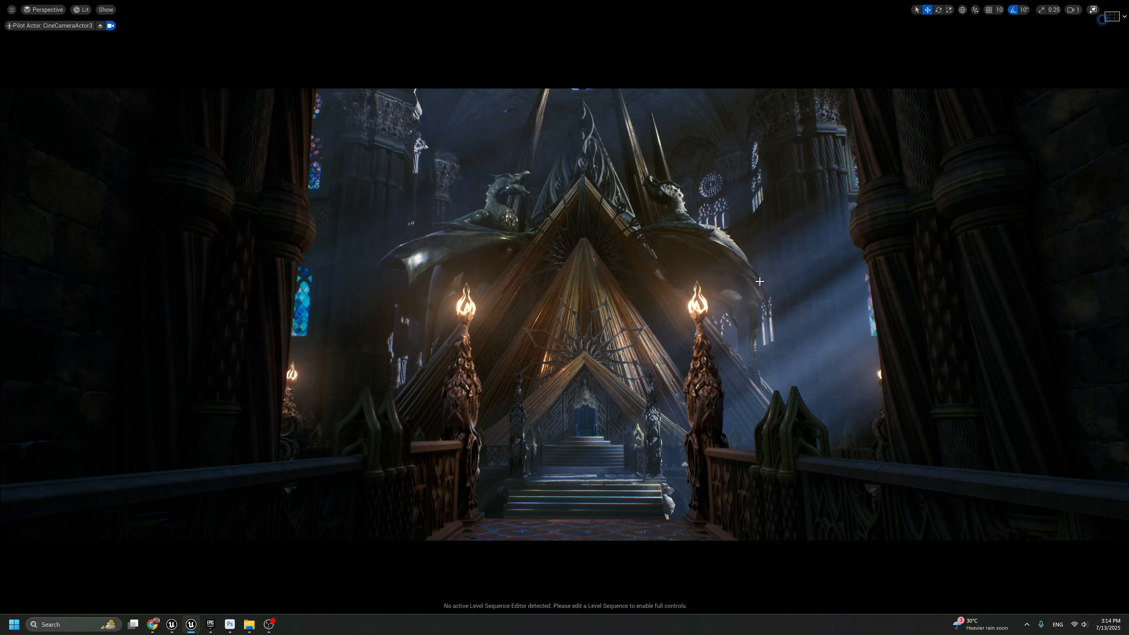
key("F11")
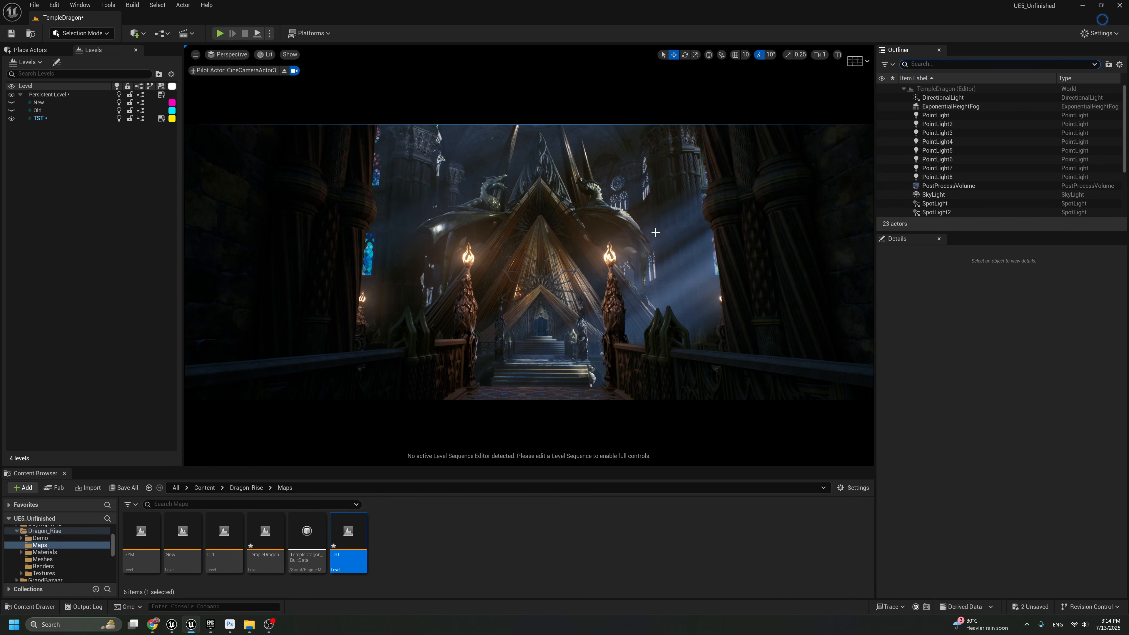
Toggle the DirectionalLight's visibility repeatedly to compare the shot with and without it, leaving it on
key("g")
left_click(881, 97)
left_click(881, 97)
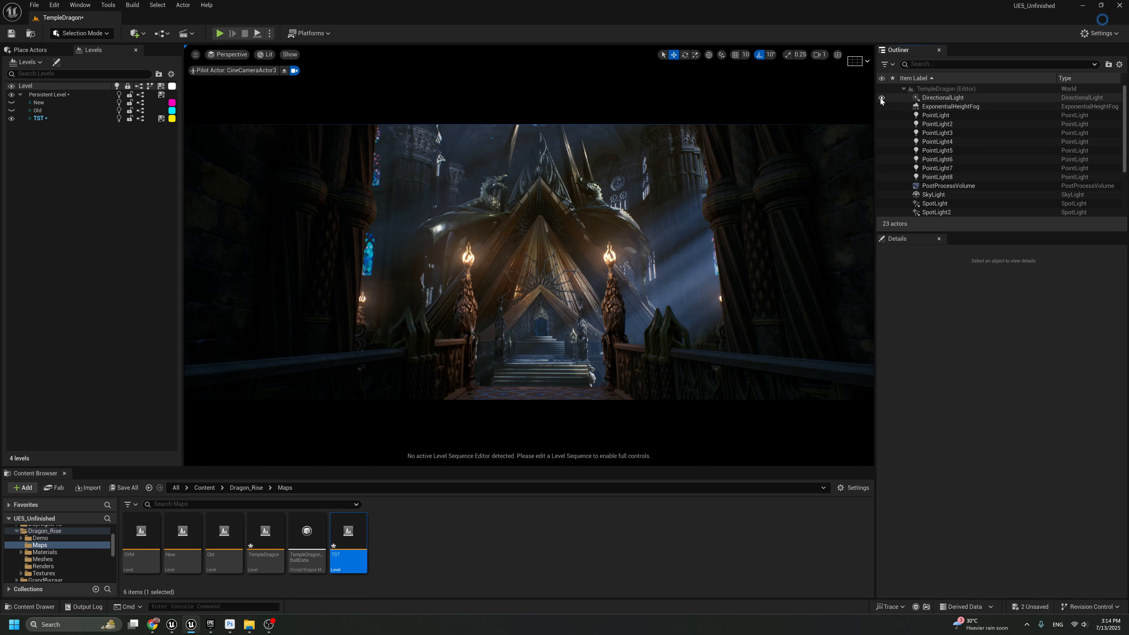
left_click(879, 97)
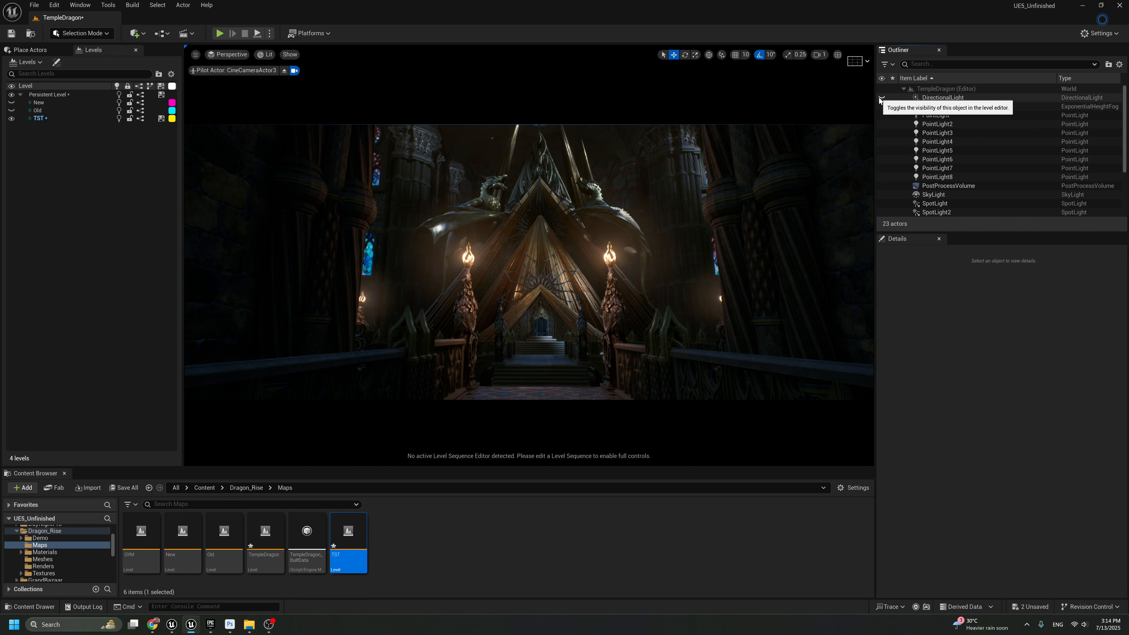
left_click(879, 97)
left_click(879, 97)
left_click(880, 97)
Try rotating the DirectionalLight and undo the rotations
left_click(907, 97)
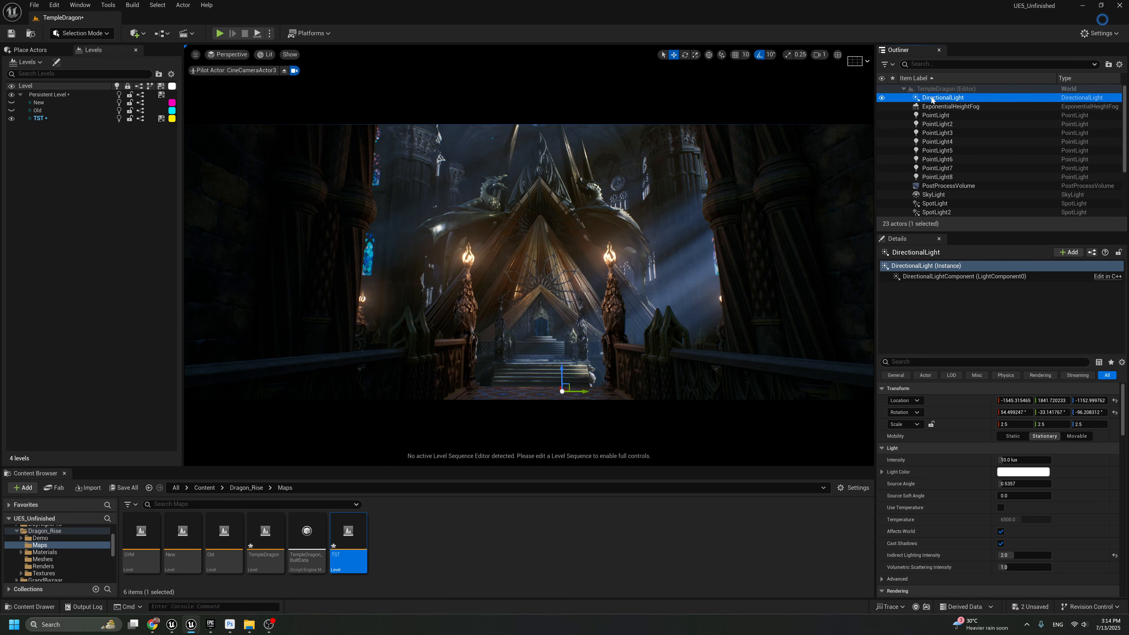
mouse_move(563, 397)
left_mouse_down()
mouse_move(643, 397)
mouse_move(562, 397)
left_mouse_up()
key("ctrl+z")
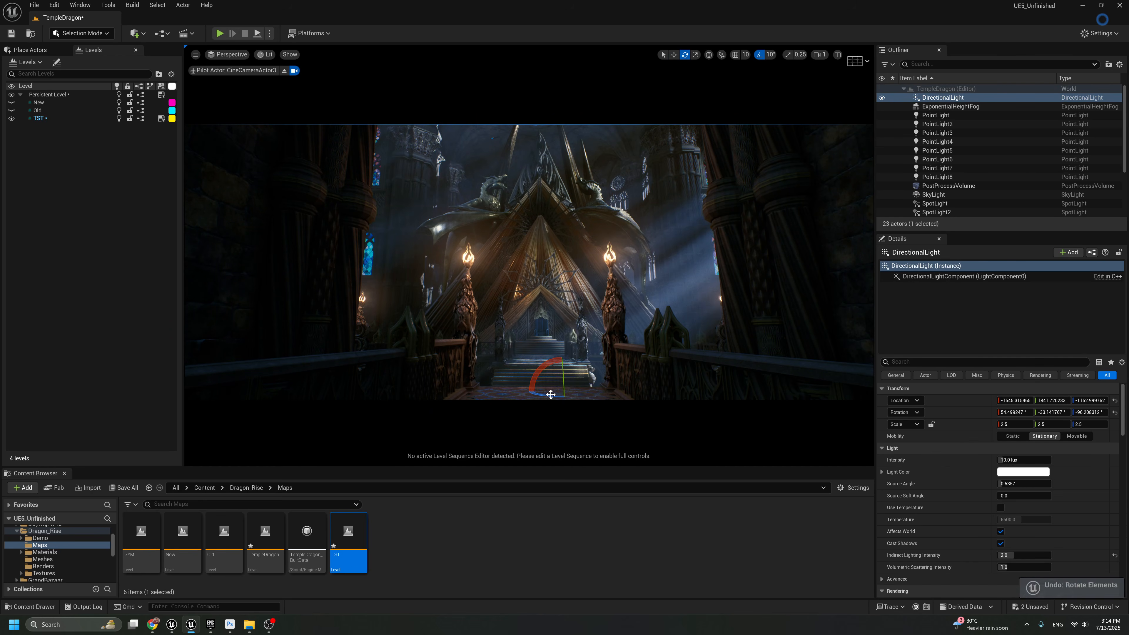
key("ctrl+z")
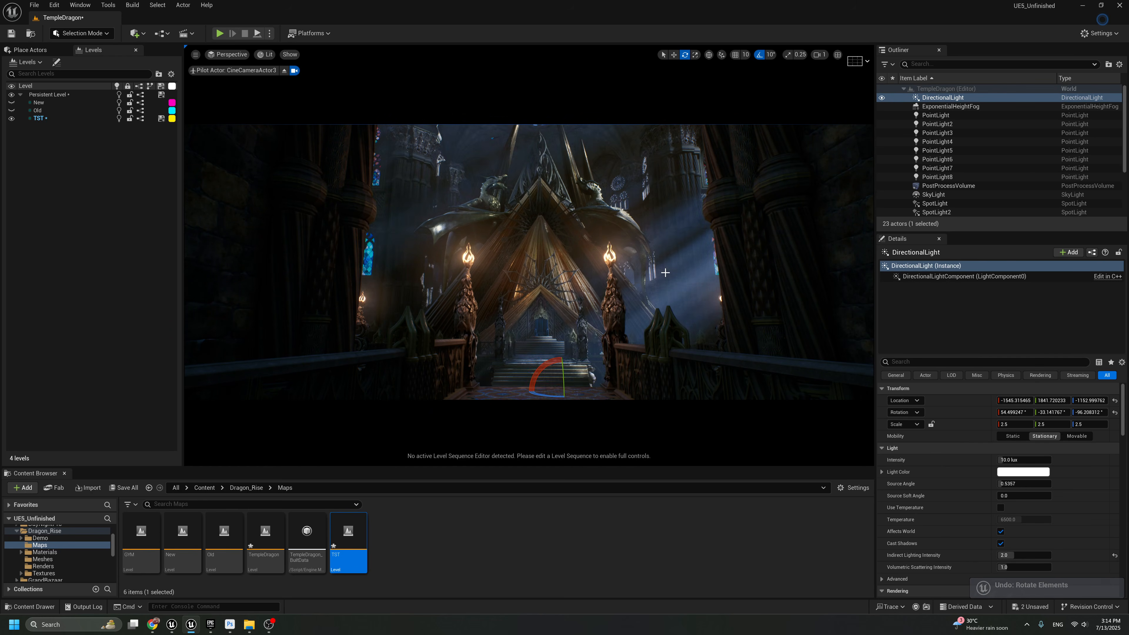
View the shot full-screen, stop piloting CineCameraActor3 and fly back into the dark hall
key("F11")
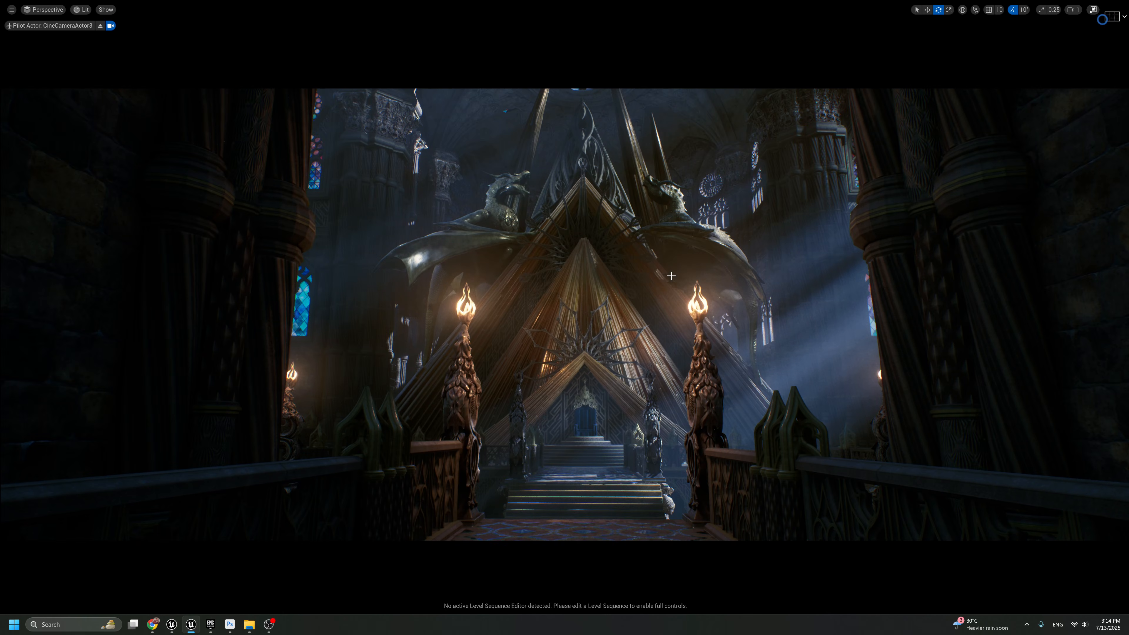
left_click(100, 26)
right_click_drag(356, 222, 504, 94)
right_click_drag(557, 244, 582, 156)
key("F11")
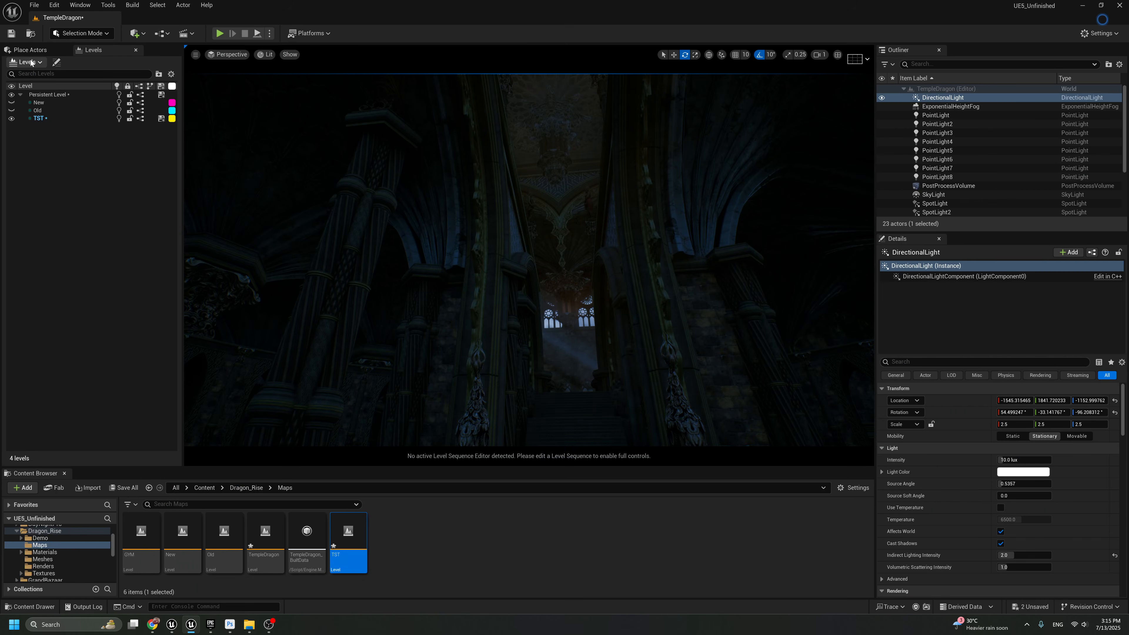
Place a spot light high up between the columns of the hall
left_click(30, 49)
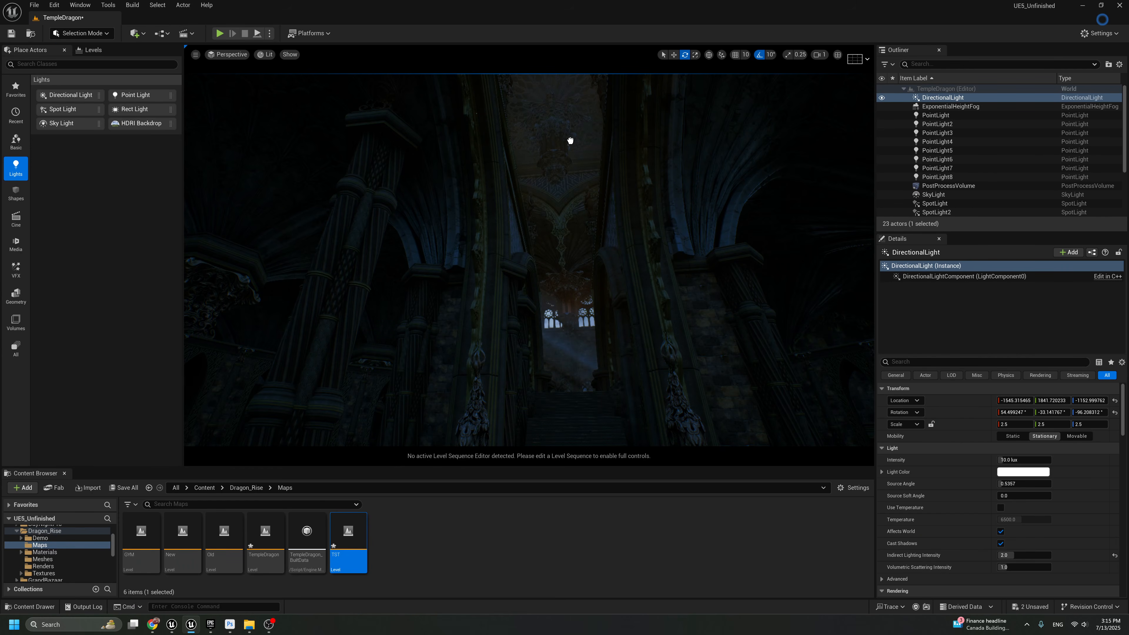
left_click_drag(555, 171, 555, 174)
key("g")
right_click_drag(571, 185, 572, 174)
Set the spot light's attenuation radius to about 10635, intensity to 2500 cd, and inner and outer cone angles to about 54.5°
left_click_drag(1023, 496, 1051, 461)
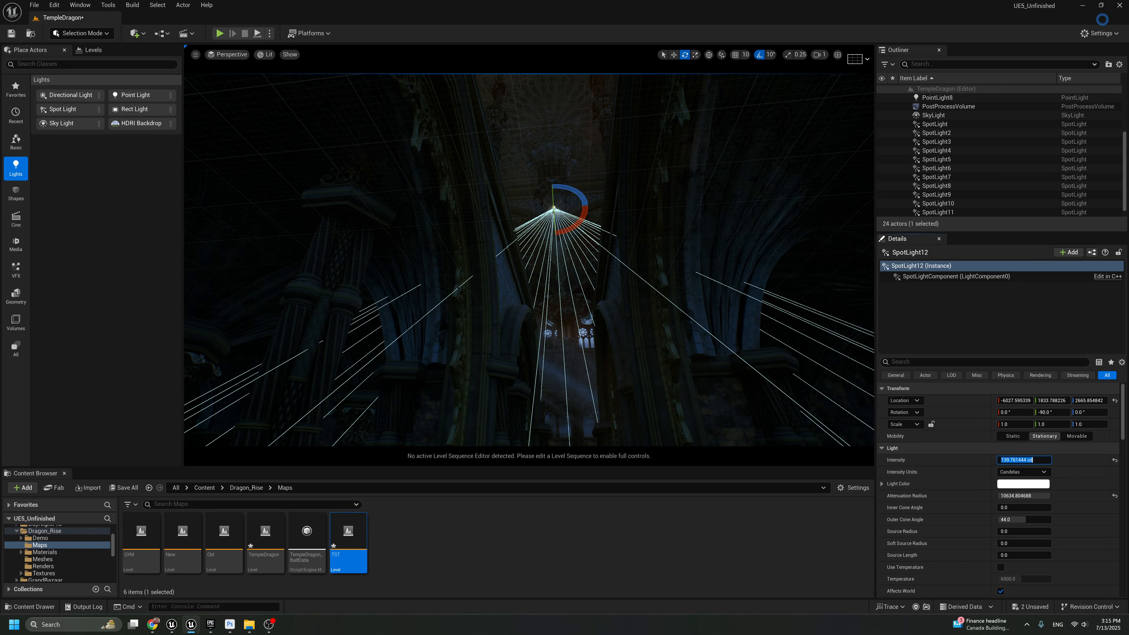
type("0")
left_click_drag(1009, 507, 1033, 507)
key("g")
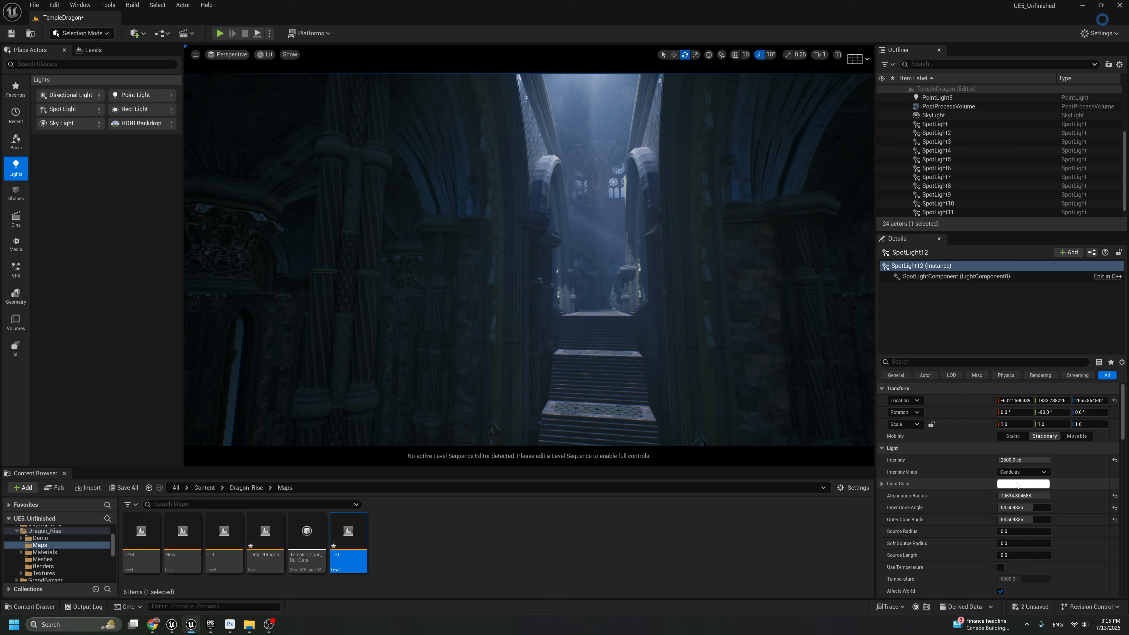
Enable Use Temperature on the spot light and set its temperature to 3500
left_click(1017, 484)
left_click(1007, 599)
left_click(1001, 568)
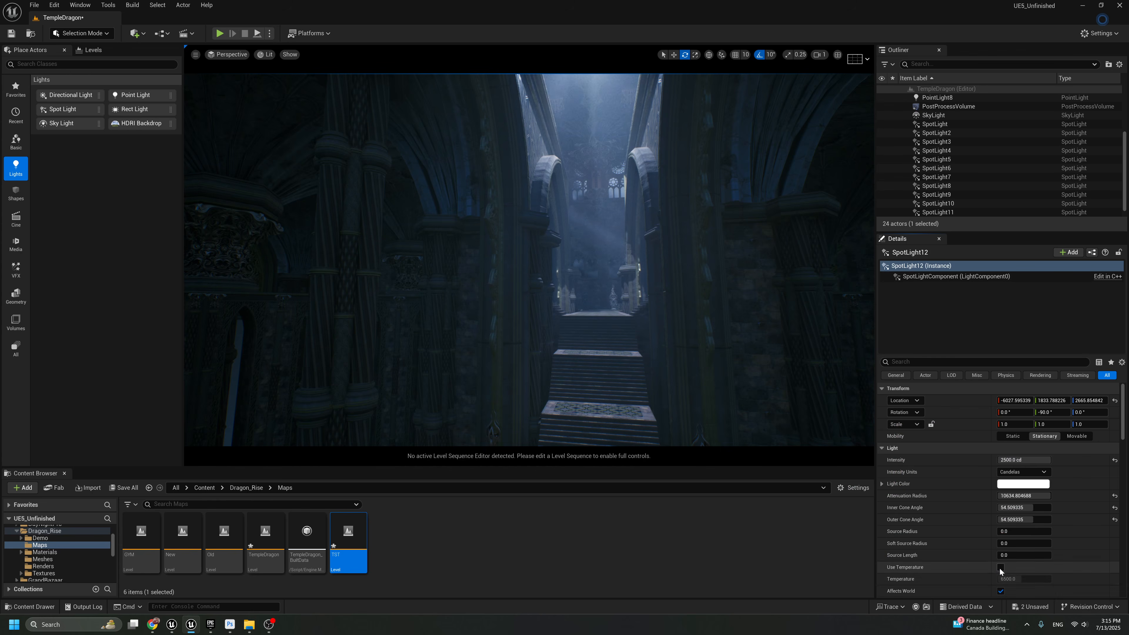
left_click(1007, 579)
type("3500")
key("Return")
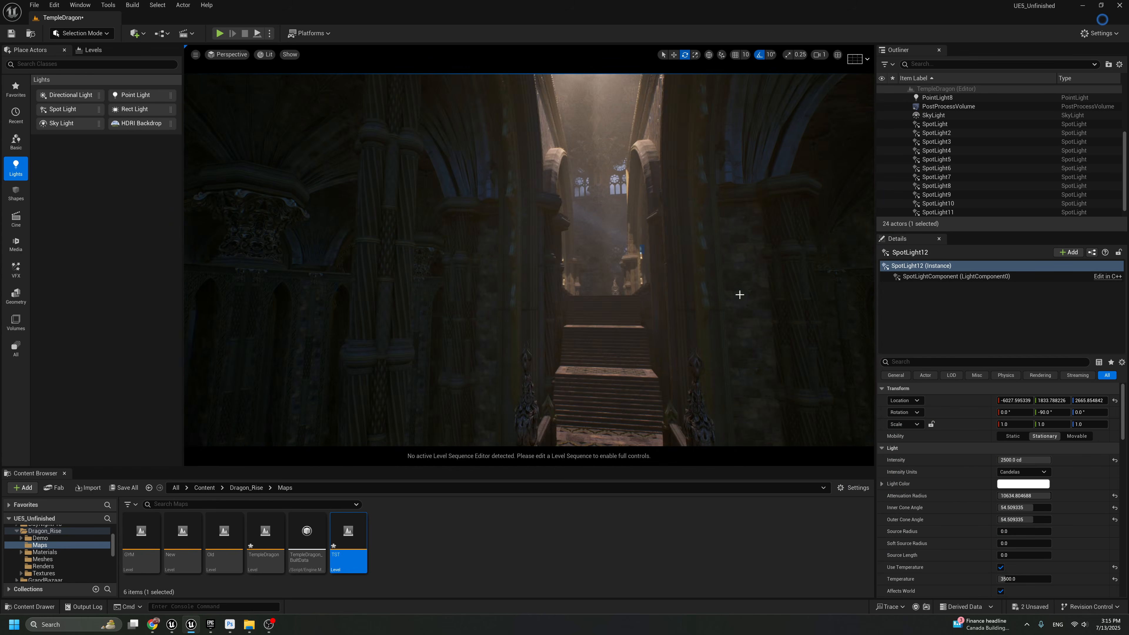
Reduce the spot light's attenuation radius to about 5528.5
left_click_drag(1023, 495, 991, 496)
right_click_drag(615, 299, 620, 271)
key("s")
Try volumetric scattering intensities of 0 and 5 on the spot light, and set the value to 0.12
scroll(615, 299, "down", 1)
scroll(939, 556, "down", 3)
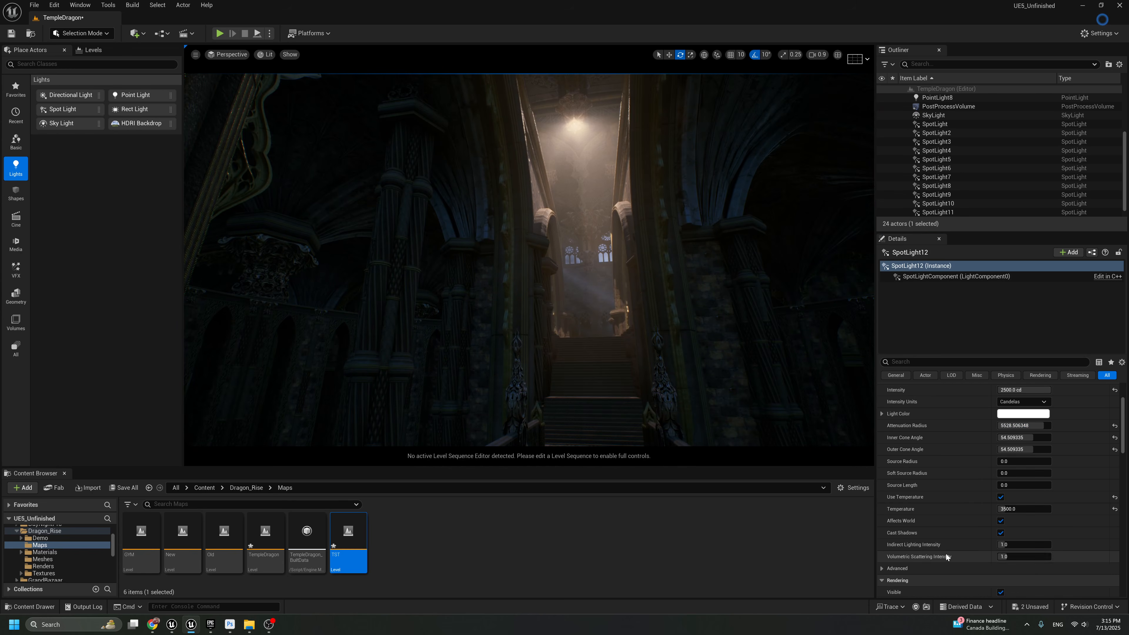
left_click(1018, 556)
type("0")
key("Return")
type("5")
key("Return")
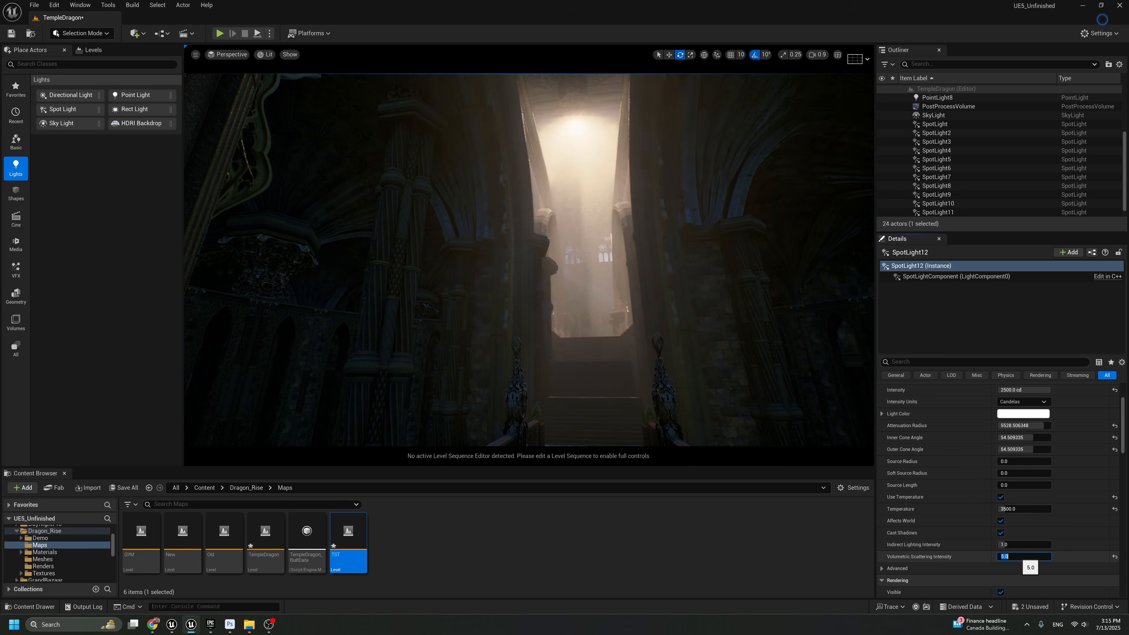
type(".12")
key("Return")
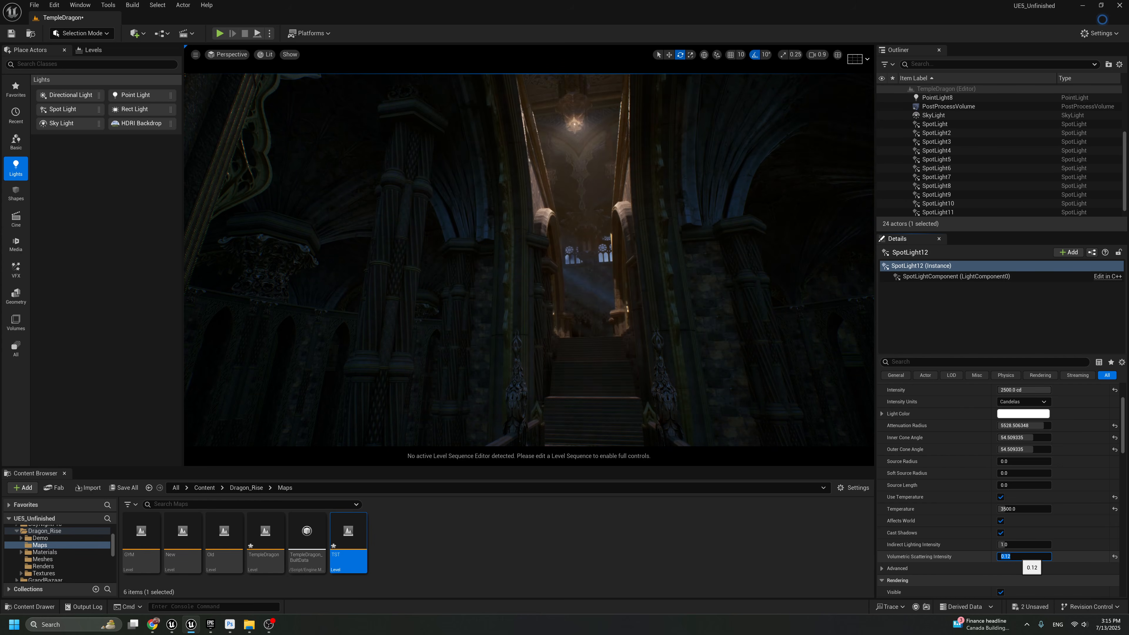
Delete the new spot light from the hall and check the walkway toward the throne full-screen
right_click(611, 266)
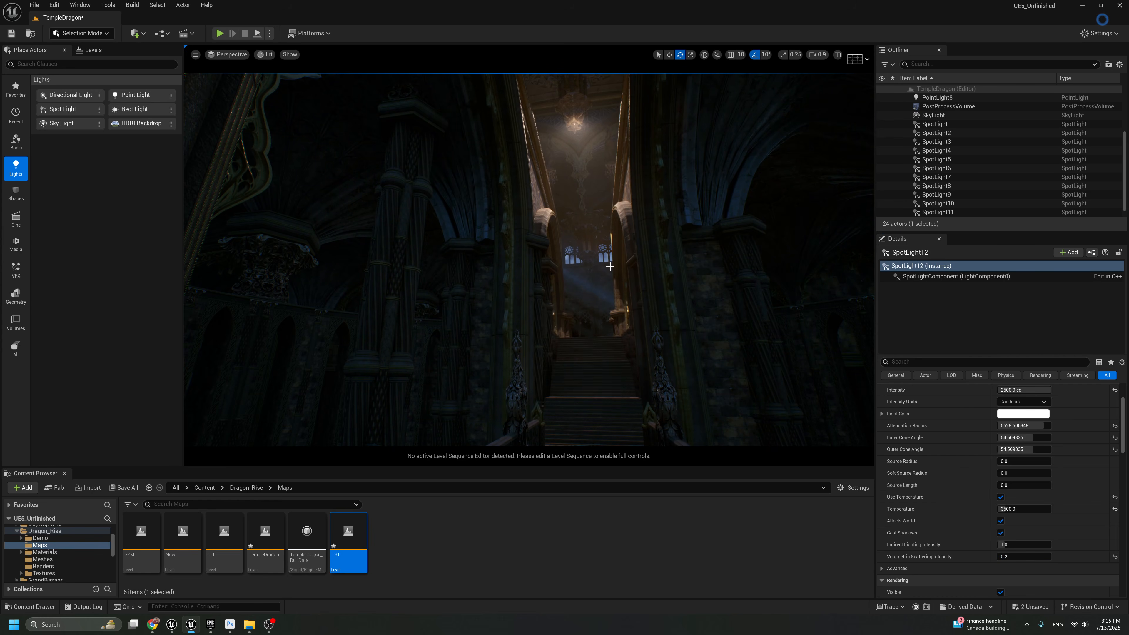
key("g")
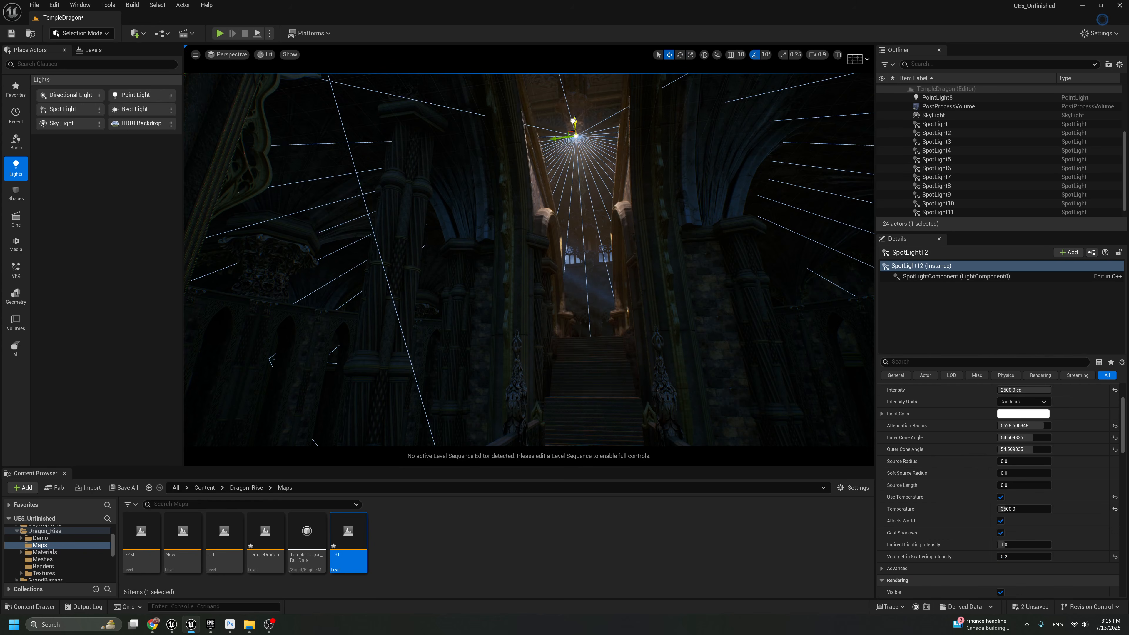
key("g")
right_click_drag(583, 126, 469, 283)
key("Delete")
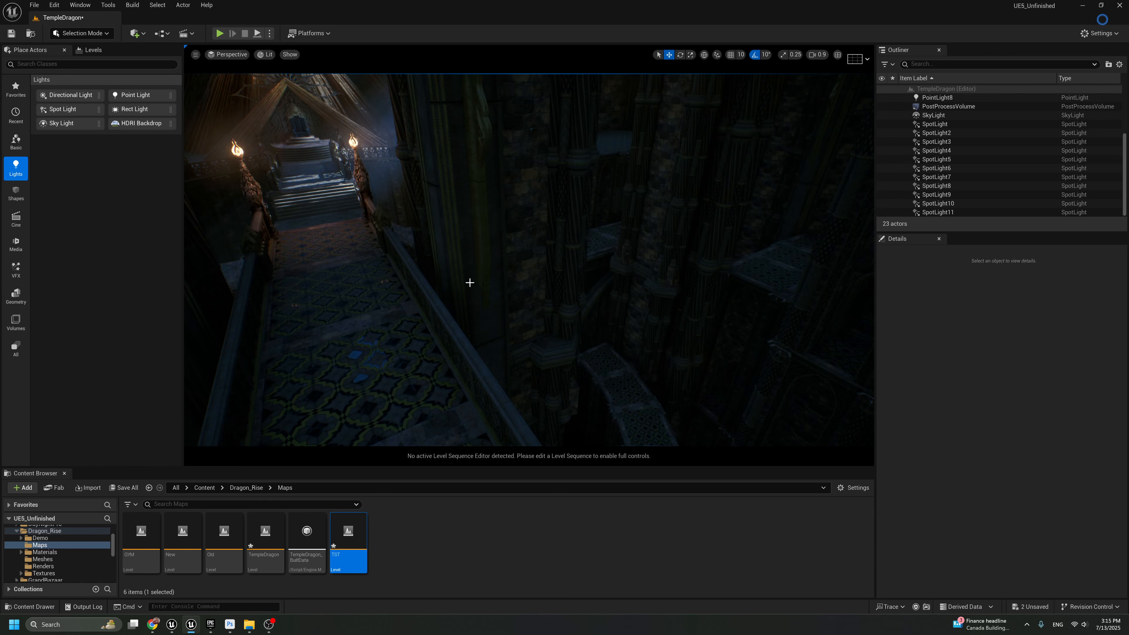
key("F11")
key("F11")
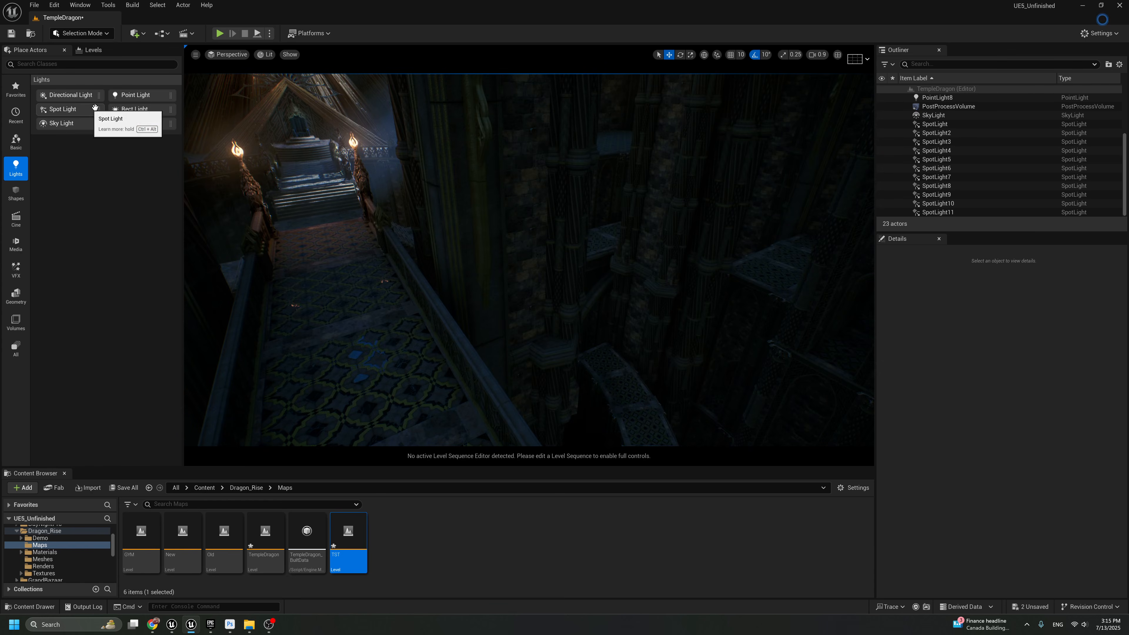
Place a point light below the walkway with intensity about 64.36 cd, attenuation radius about 2269.5, and Use Temperature enabled at about 3533.6
left_click_drag(125, 94, 650, 419)
left_click_drag(1018, 496, 1031, 460)
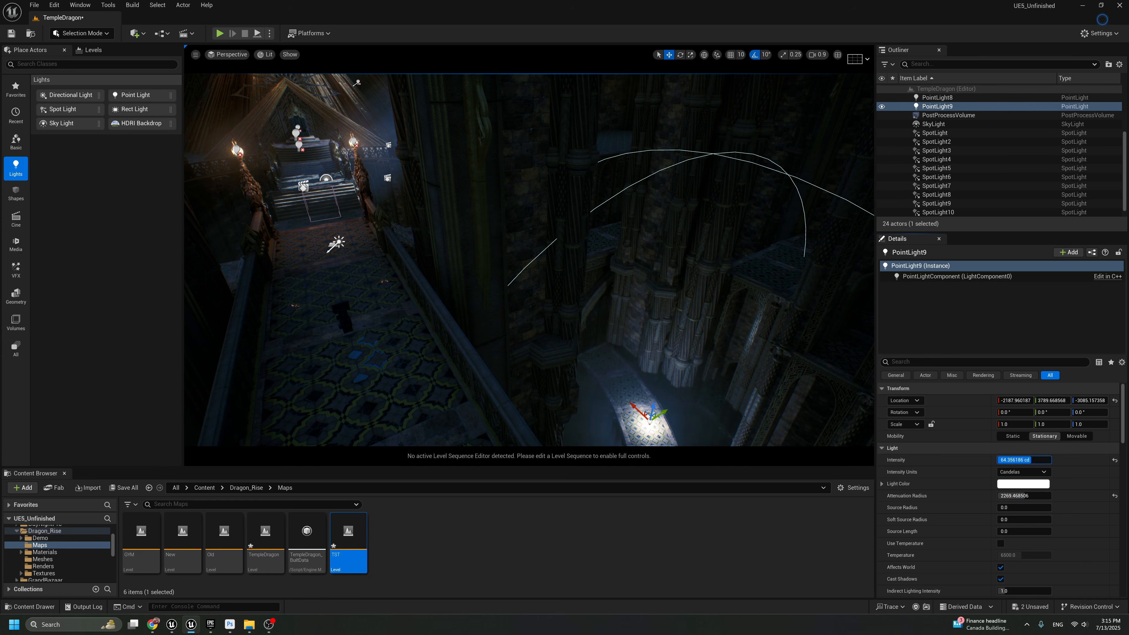
left_click(1001, 544)
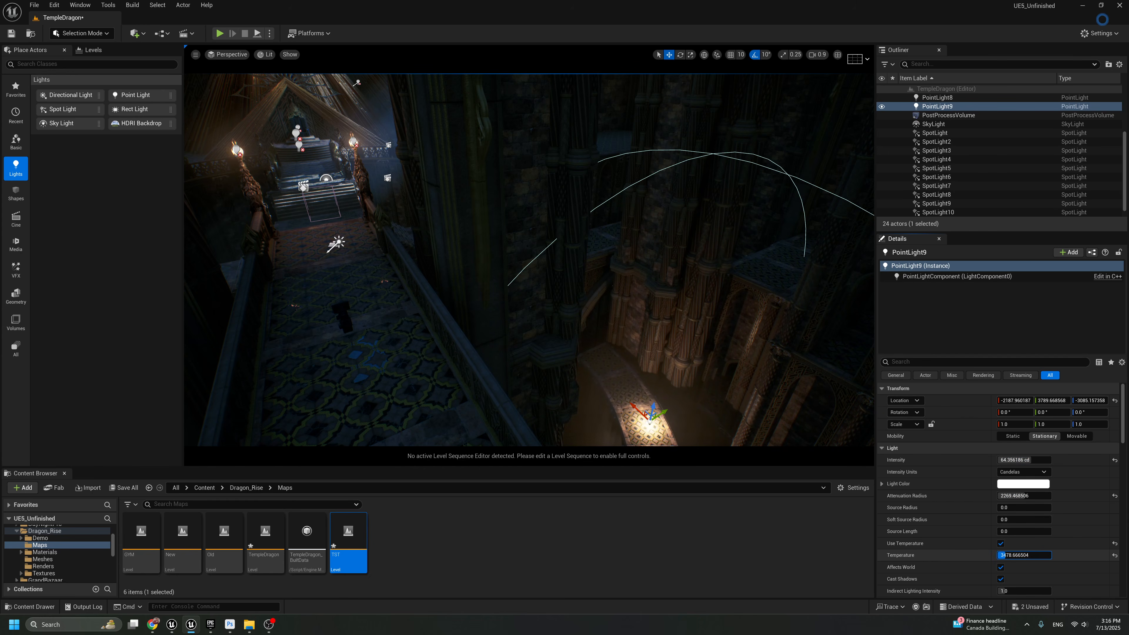
left_click_drag(1006, 555, 1007, 555)
Increase the point light's source radius to about 106.67, save the changes, and check its glow from the walkway
mouse_move(720, 338)
right_mouse_down()
mouse_move(738, 361)
mouse_move(729, 356)
right_mouse_up()
key("s")
key("w")
key("g")
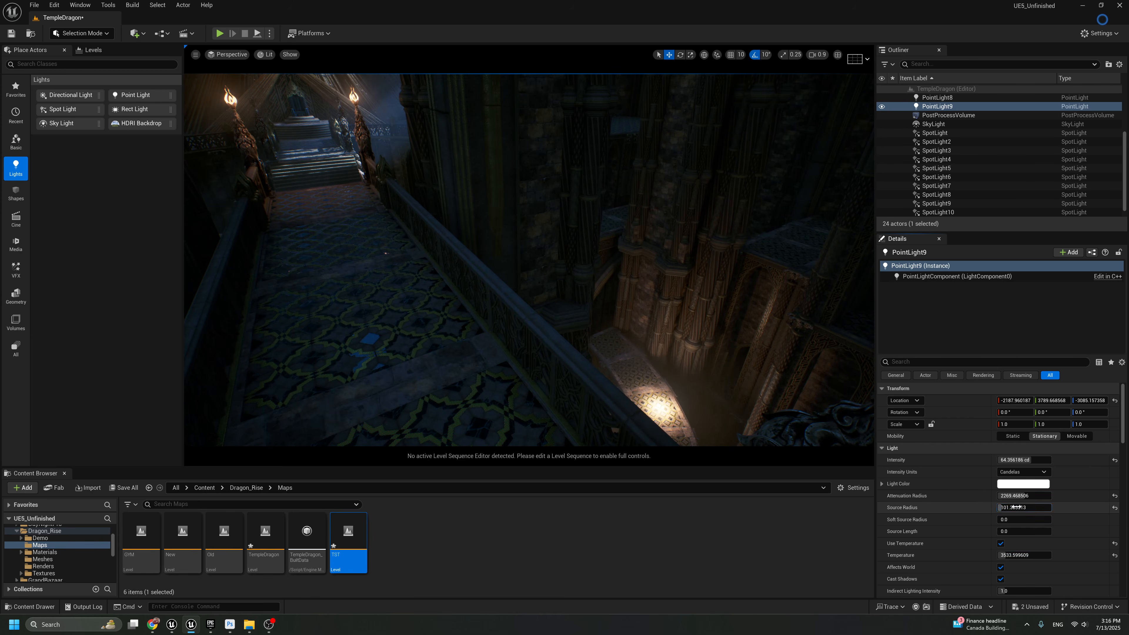
left_click_drag(1017, 507, 1017, 507)
key("g")
key("s")
right_click_drag(584, 335, 618, 323)
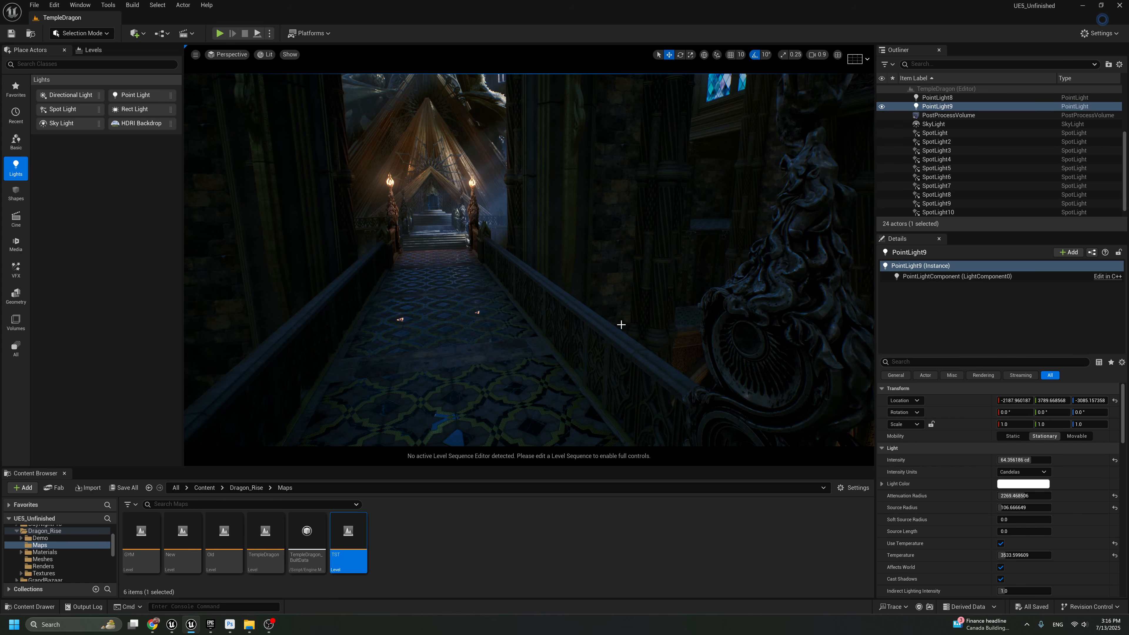
right_click_drag(698, 350, 680, 336)
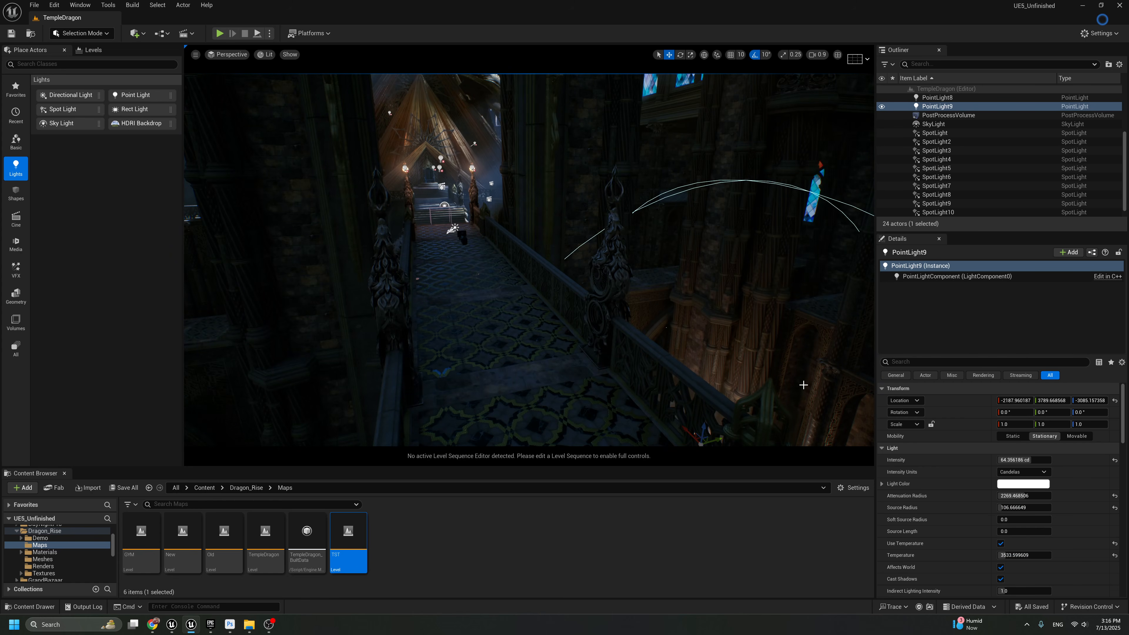
Set the point light's volumetric scattering intensity to 5
scroll(1030, 584, "down", 2)
left_click(1022, 561)
type("5")
key("Return")
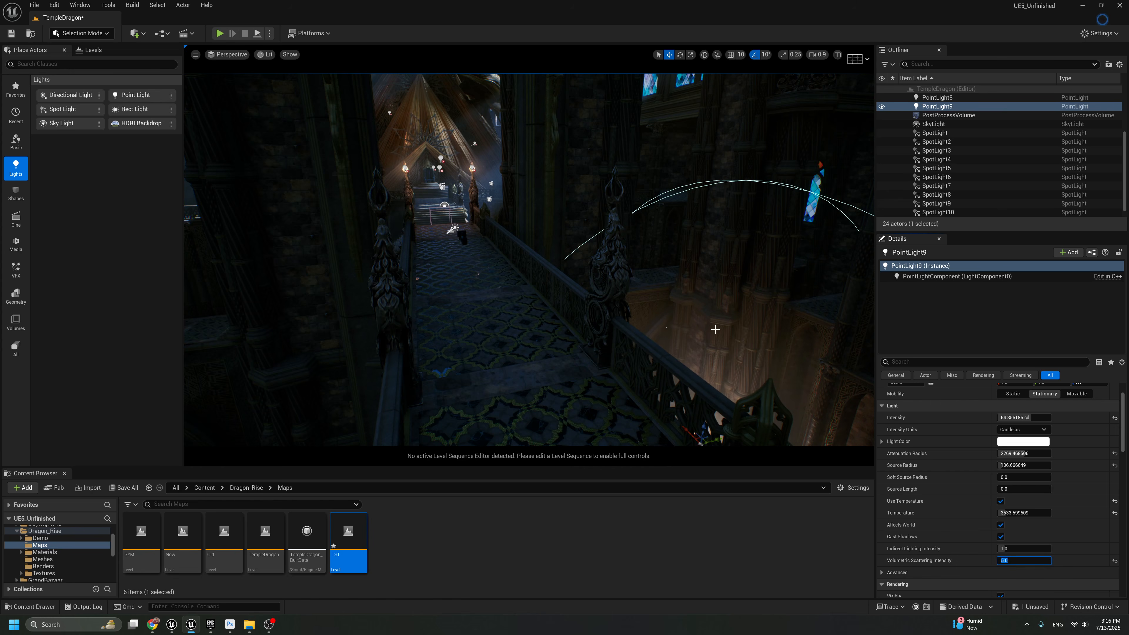
Duplicate the point light and place the copy below the opposite side of the walkway, near the statue
right_click_drag(712, 441, 737, 365)
left_click_drag(728, 384, 191, 403, "alt")
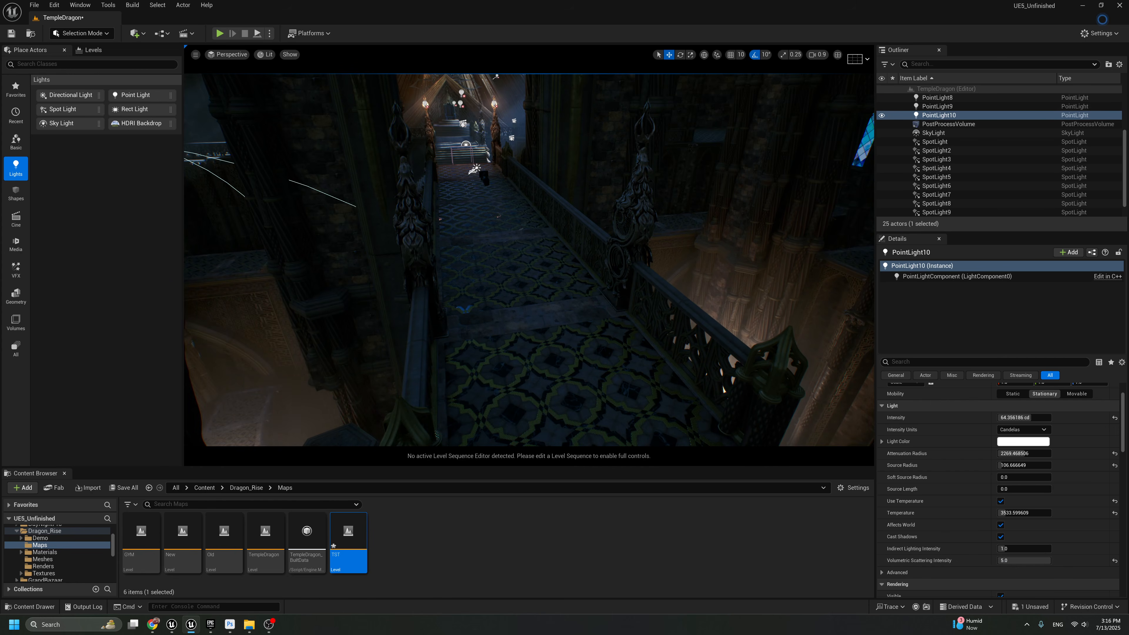
right_click_drag(445, 290, 446, 293)
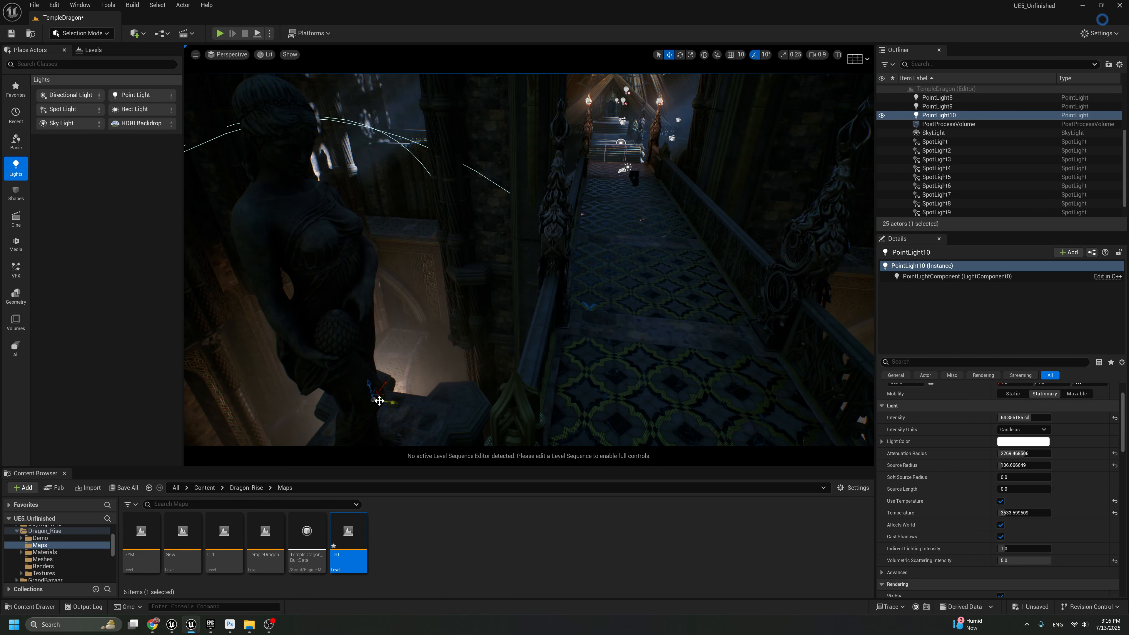
left_click_drag(379, 401, 423, 392)
key("g")
right_click_drag(423, 392, 469, 318)
key("w")
key("s")
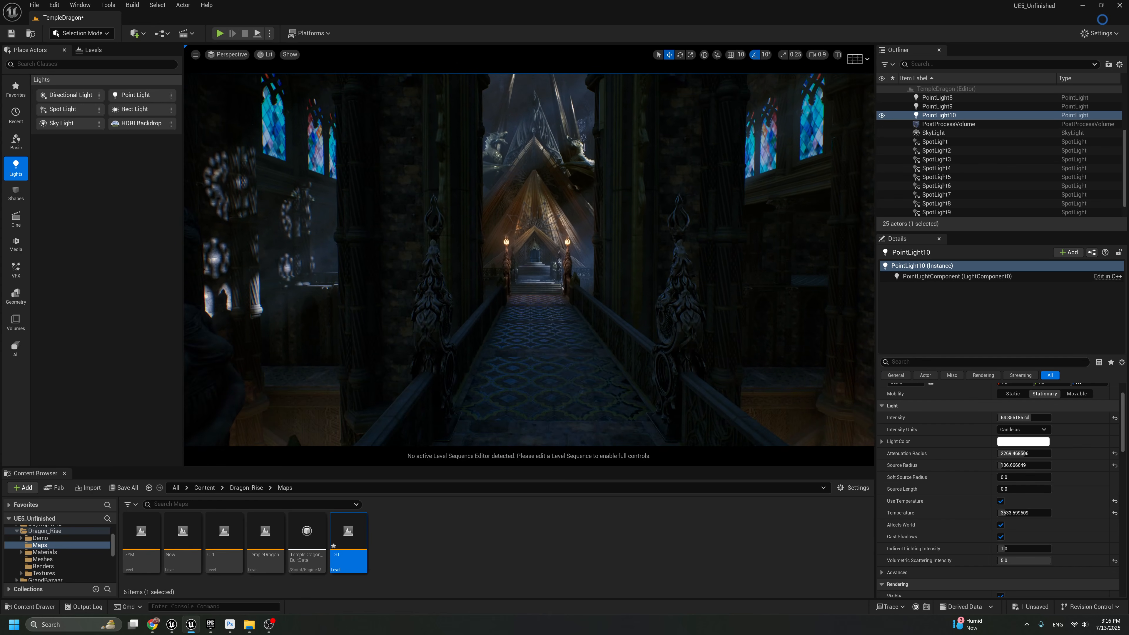
right_click_drag(598, 338, 592, 348)
key("g")
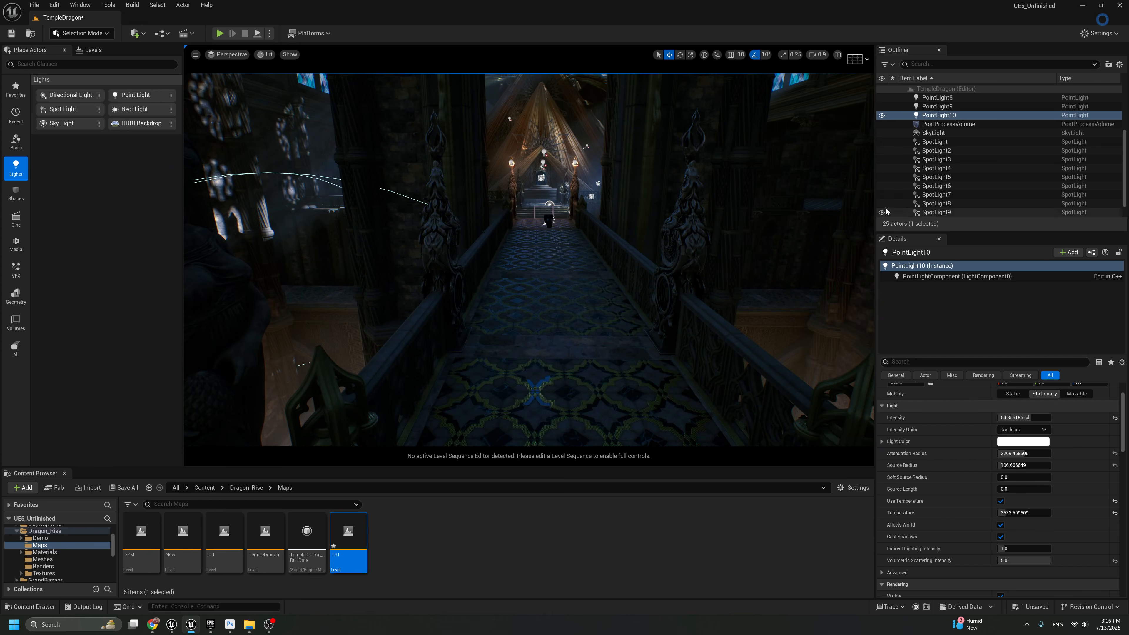
Try duplicating the two lower point lights together and moving the copies toward the throne
left_click(936, 107, "ctrl")
right_click_drag(711, 249, 698, 303)
key("s")
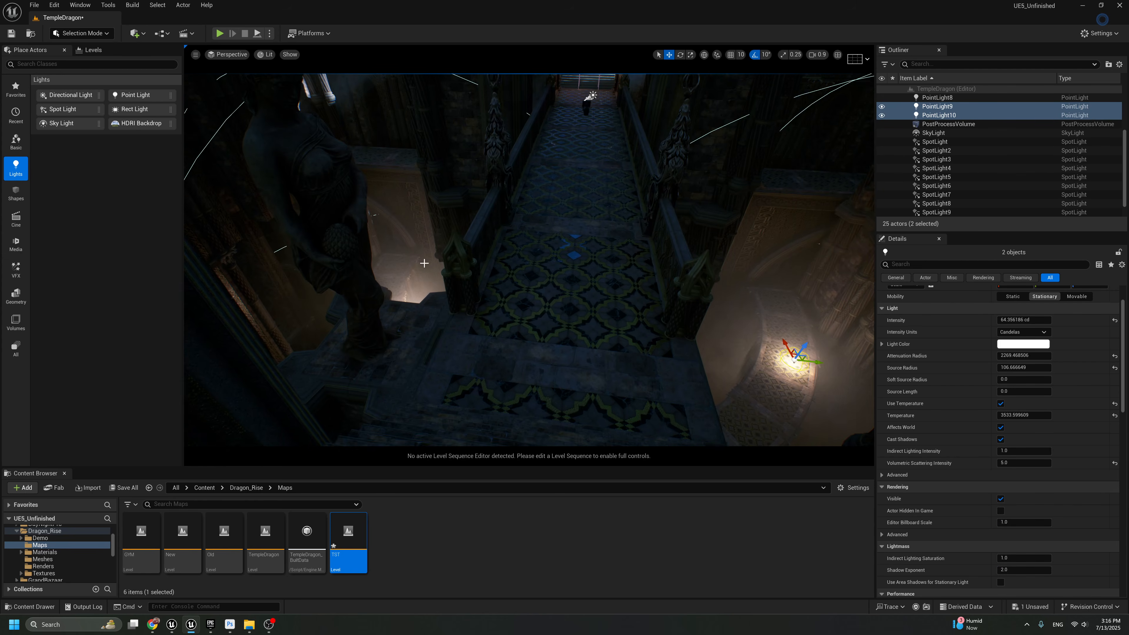
right_click_drag(424, 263, 427, 261)
left_click_drag(786, 346, 677, 136, "alt")
right_click_drag(679, 187, 681, 152)
left_click_drag(679, 187, 591, 172, "alt")
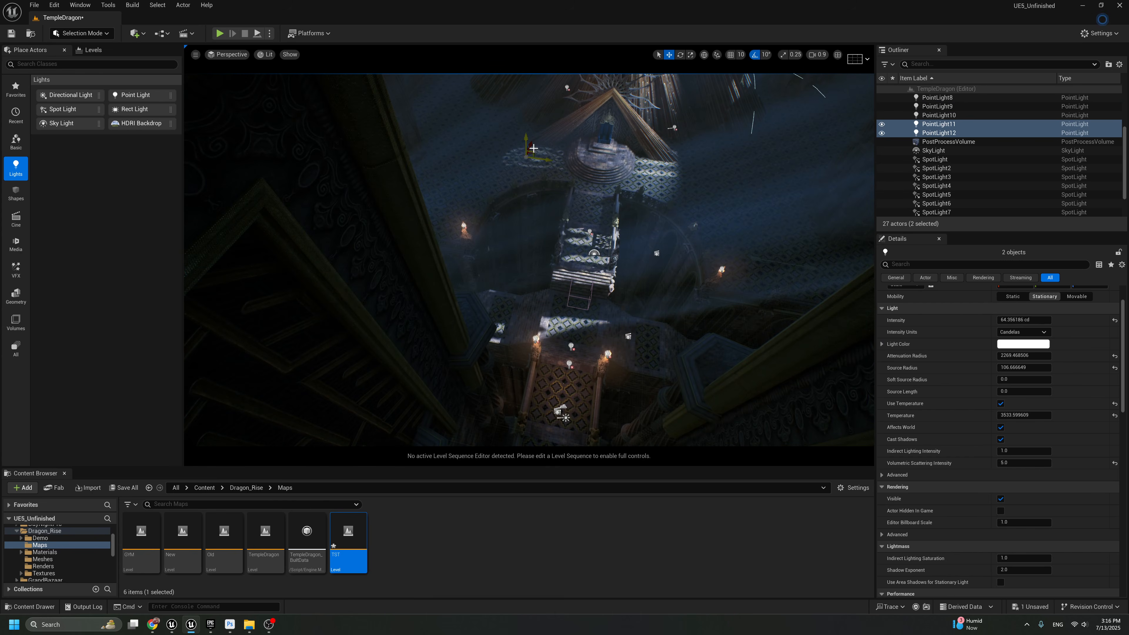
left_click_drag(533, 148, 465, 235)
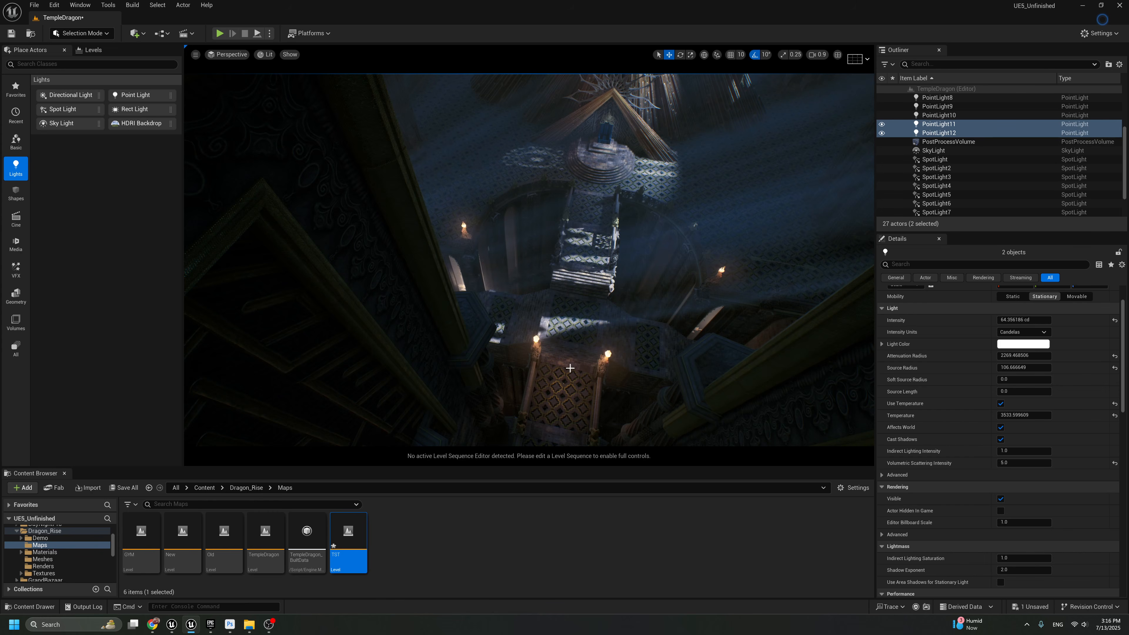
Try placing the duplicated point lights low beside the torch-lit end of the walkway
right_click_drag(570, 368, 541, 322)
key("g")
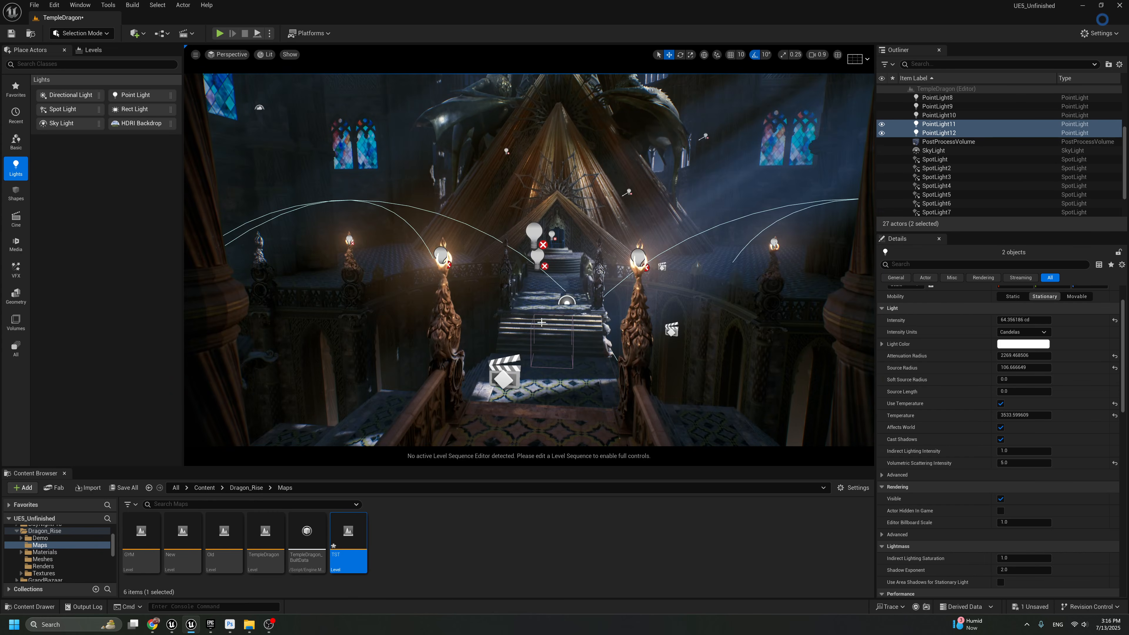
right_click_drag(521, 377, 421, 289)
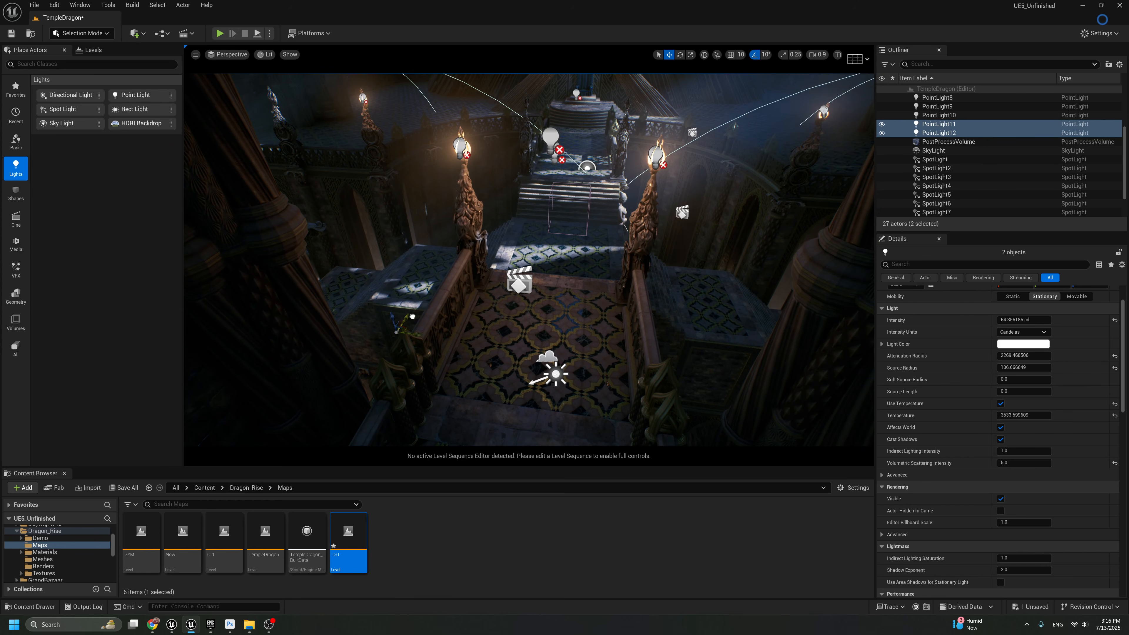
left_click_drag(381, 337, 348, 340)
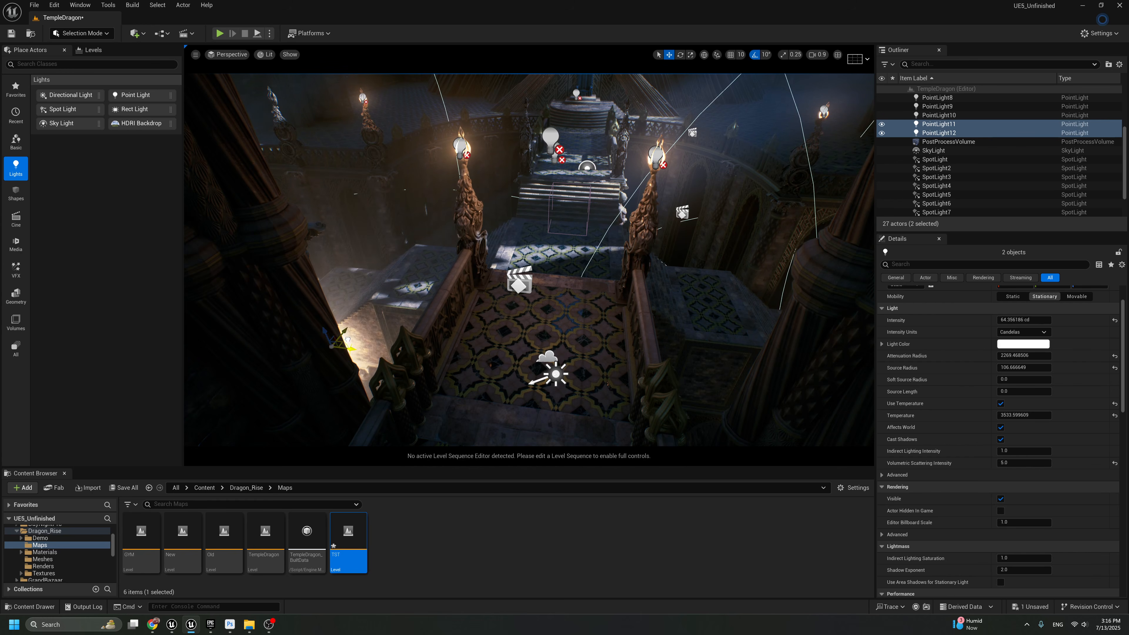
key("g")
key("s")
right_click_drag(368, 361, 369, 314)
scroll(484, 289, "down", 5)
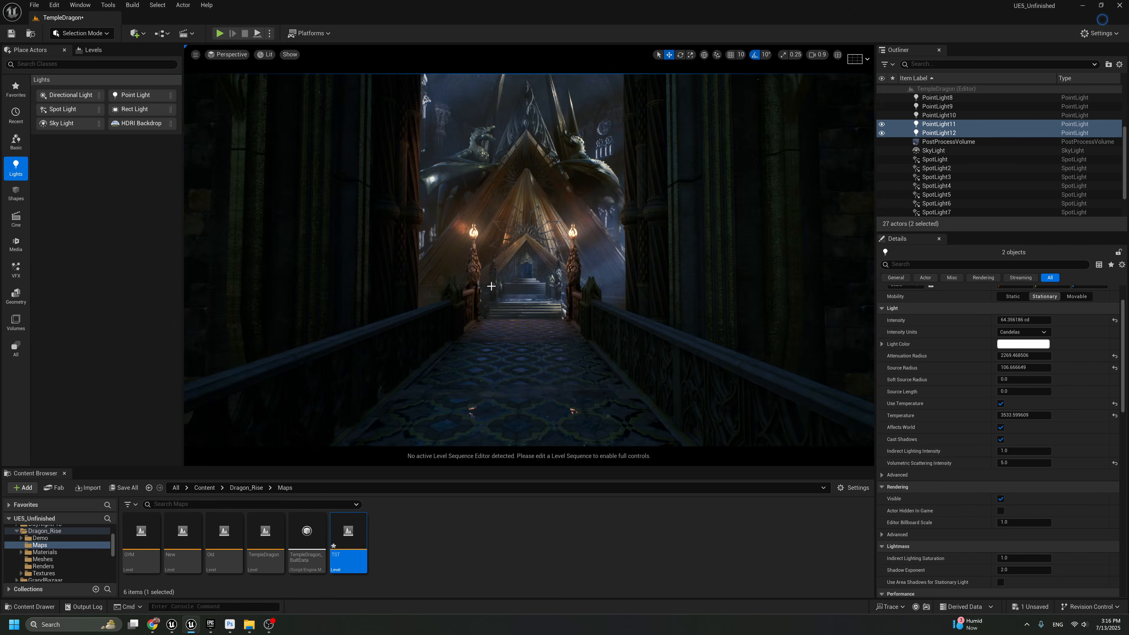
Delete the two duplicated point lights near the torches
key("Delete")
scroll(504, 290, "down", 5)
scroll(512, 301, "down", 3)
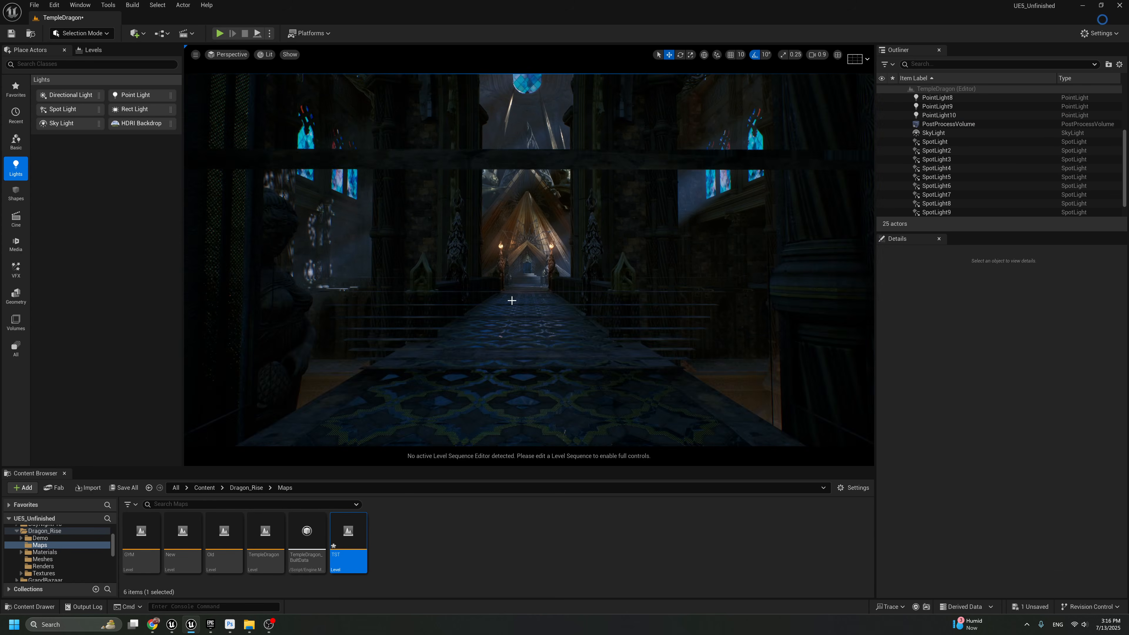
Examine the lighting on the dark side walls, along the walkway and around the throne
scroll(511, 300, "up", 6)
right_click_drag(503, 296, 448, 301)
right_click_drag(462, 262, 456, 274)
right_click_drag(401, 192, 384, 179)
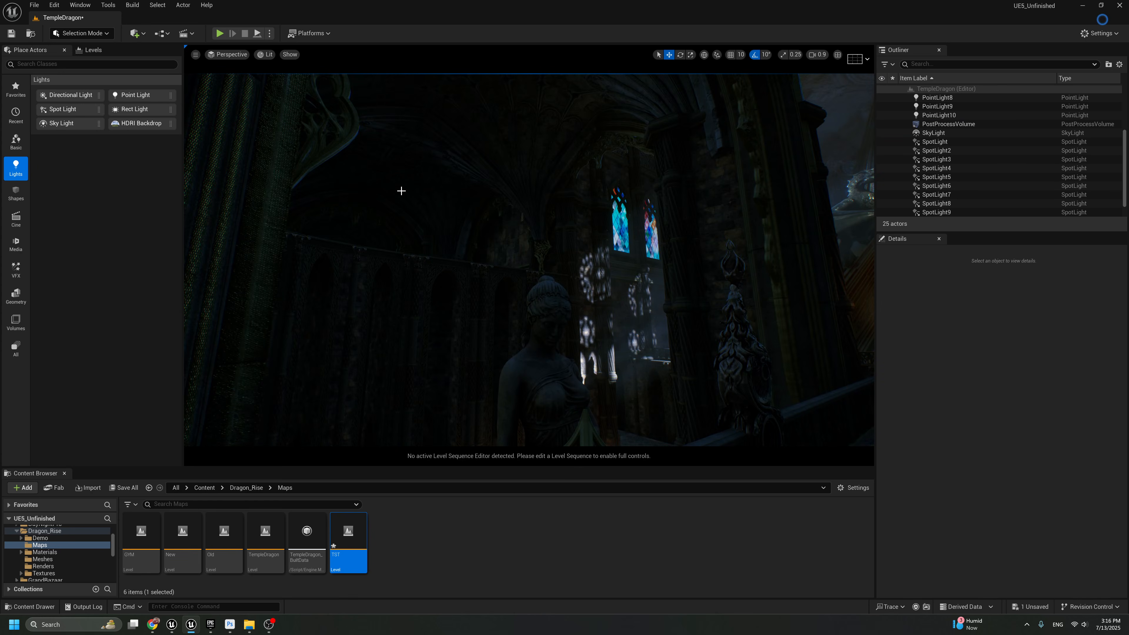
right_click_drag(497, 296, 538, 307)
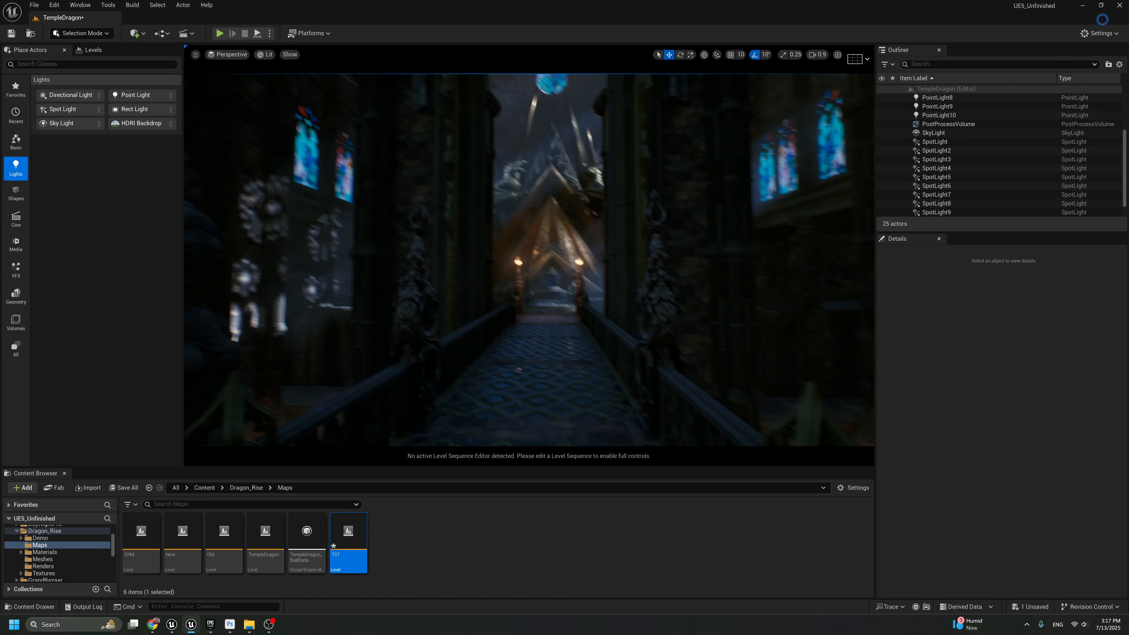
key("w")
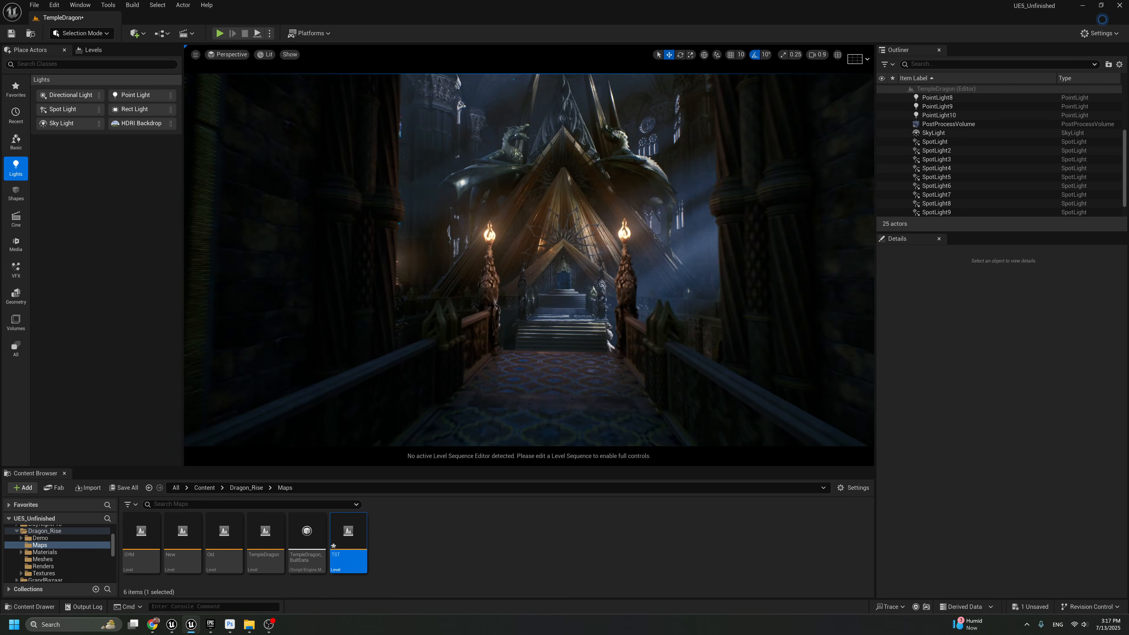
right_click_drag(529, 260, 529, 326)
key("w")
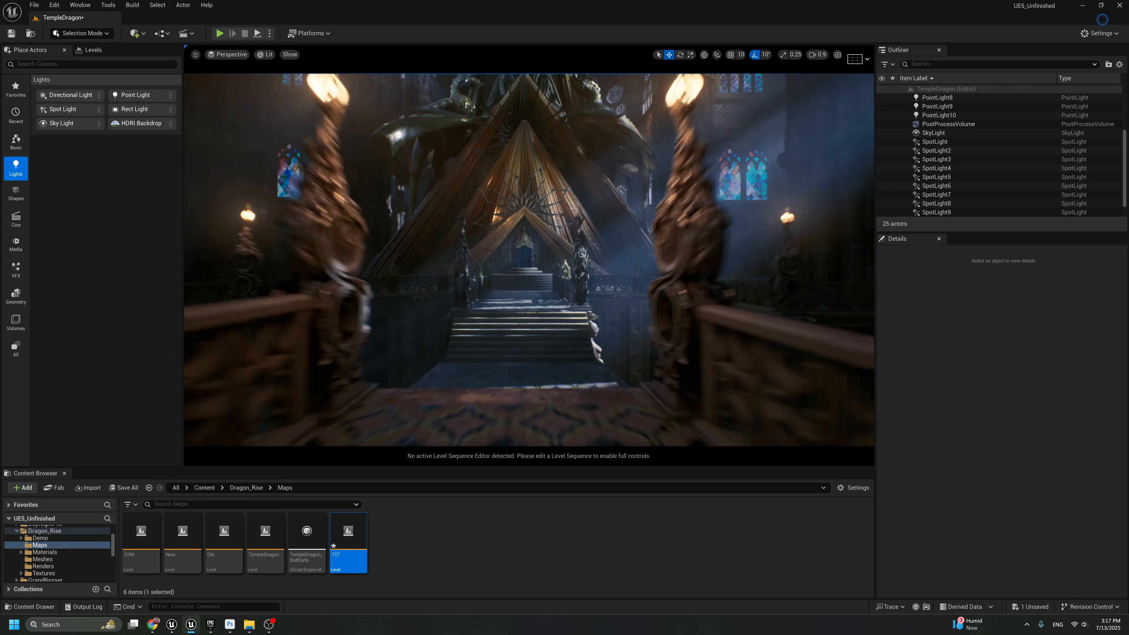
key("w")
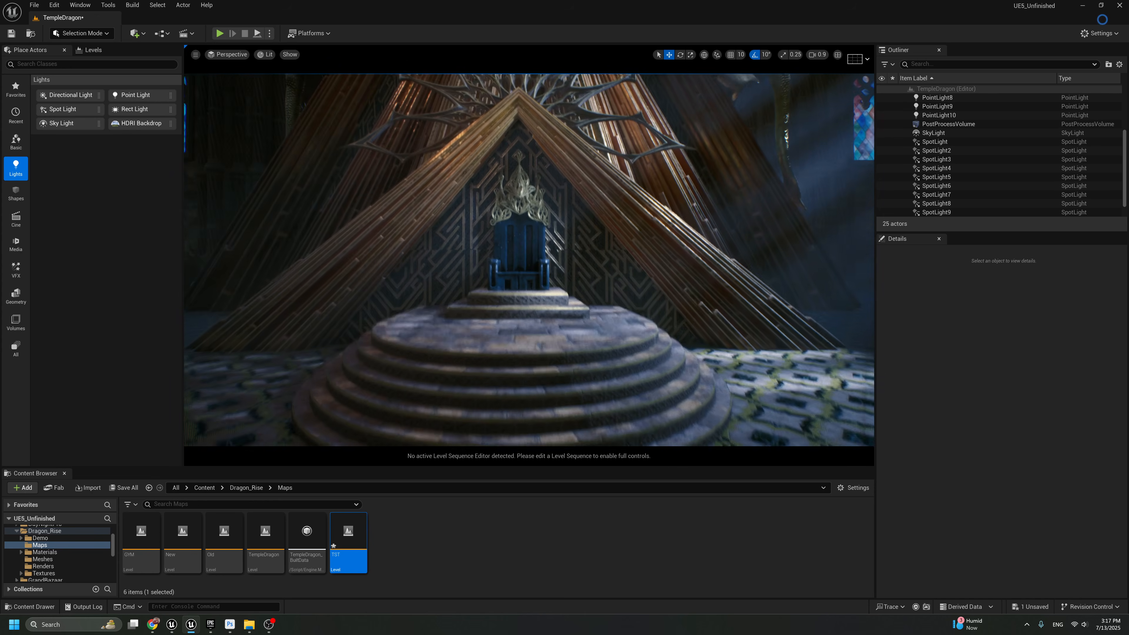
key("s")
right_click_drag(529, 260, 500, 269)
key("w")
key("s")
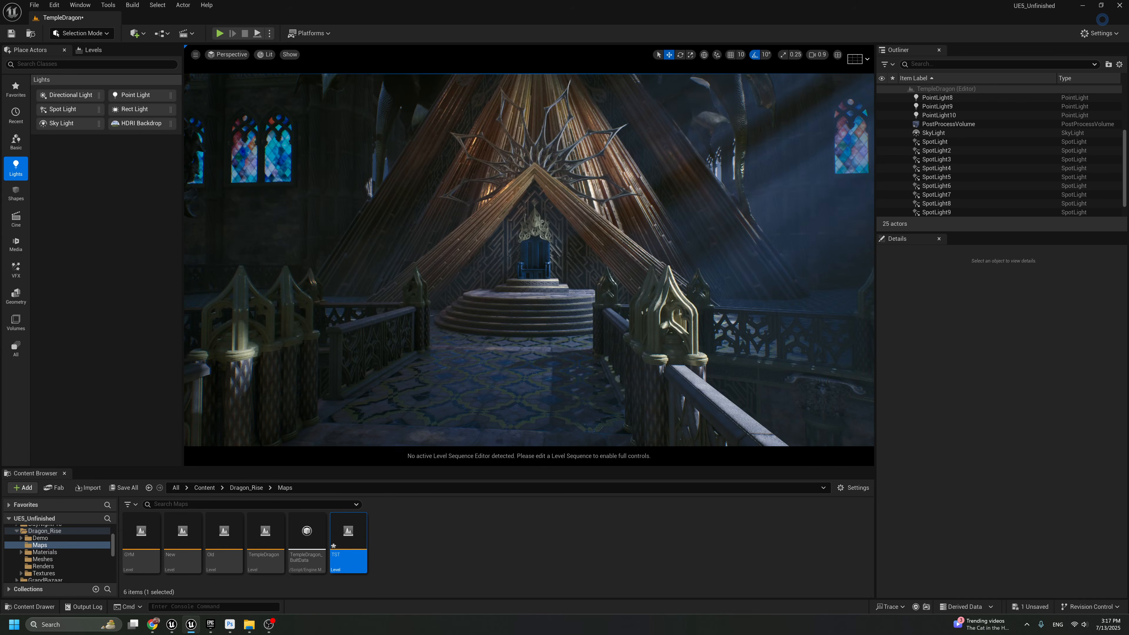
View the scene through CineCameraActor3 full-screen
left_click(229, 54)
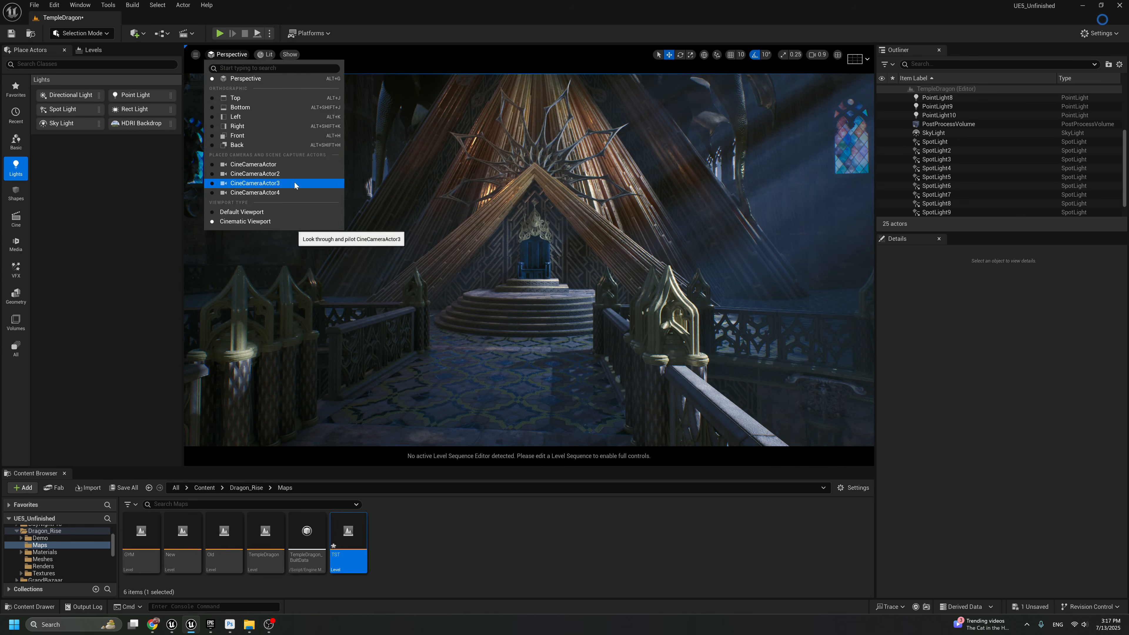
left_click(296, 185)
key("F11")
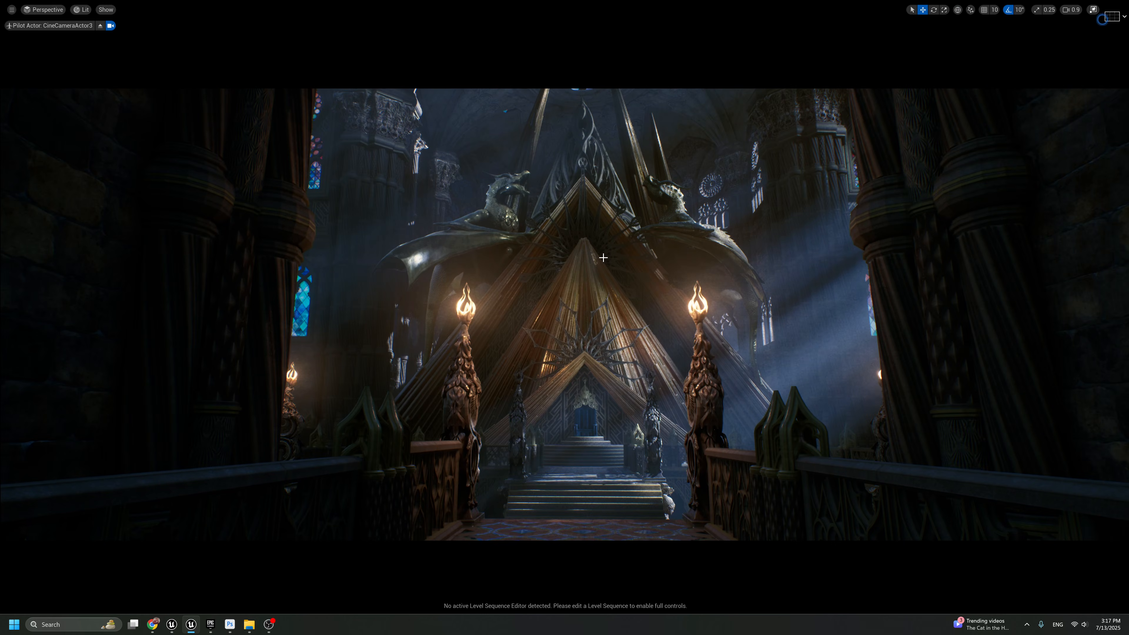